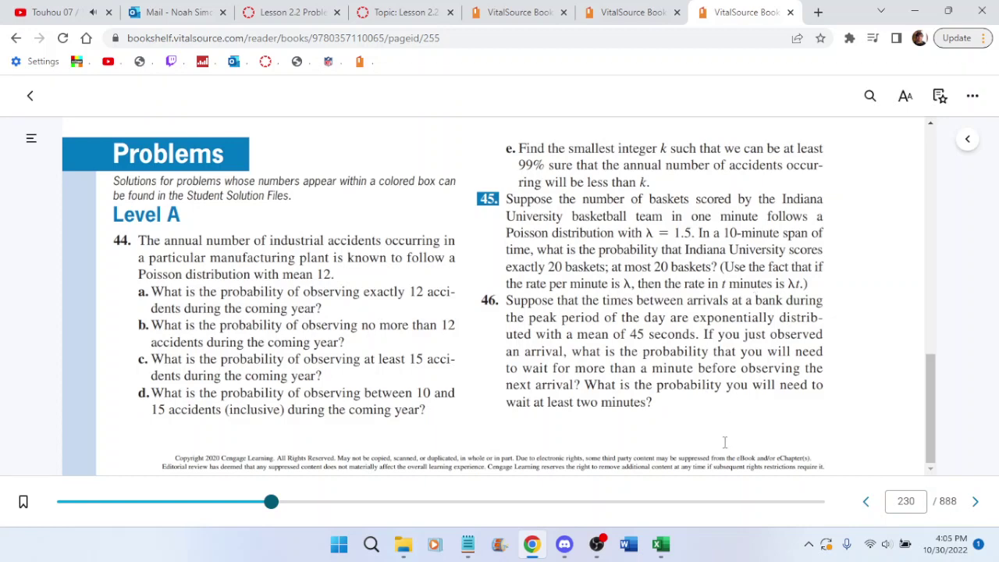
Switch to the P05_45.xlsx workbook in Excel, calculate the 10-minute mean in B7 with =B4*10, and save it
{"action": "left_click", "coordinate": [660, 544]}
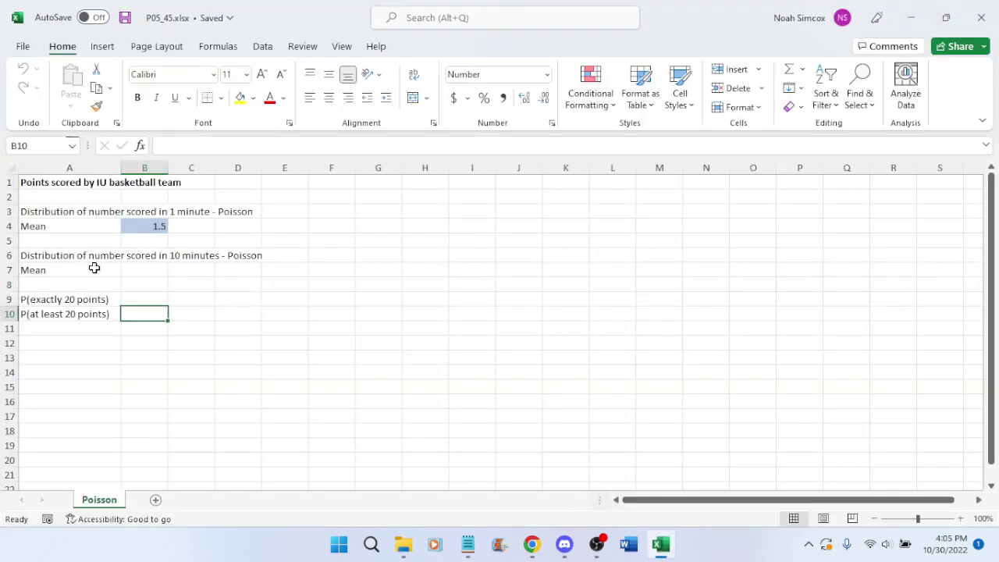
{"action": "left_click", "coordinate": [150, 269]}
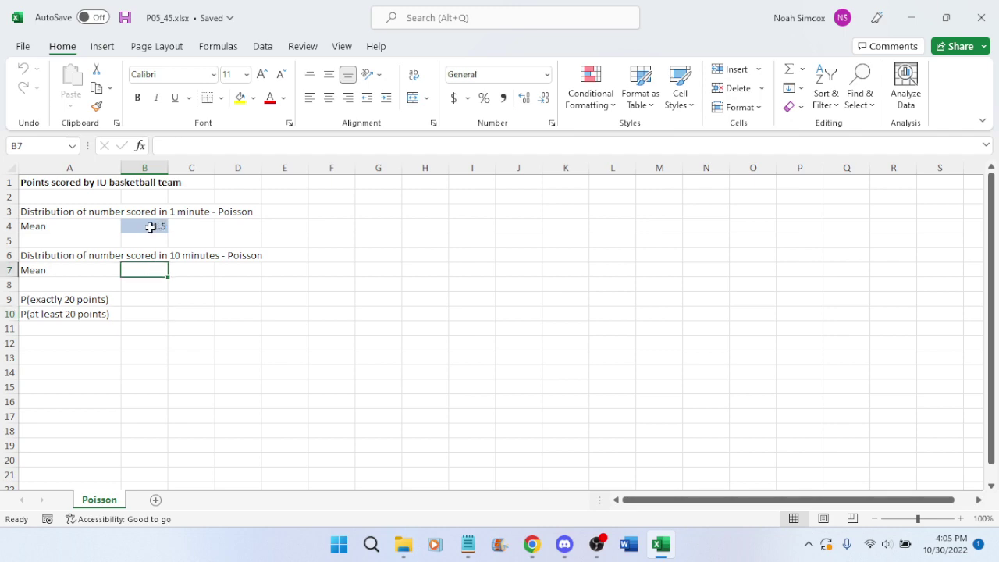
{"action": "left_click", "coordinate": [532, 543]}
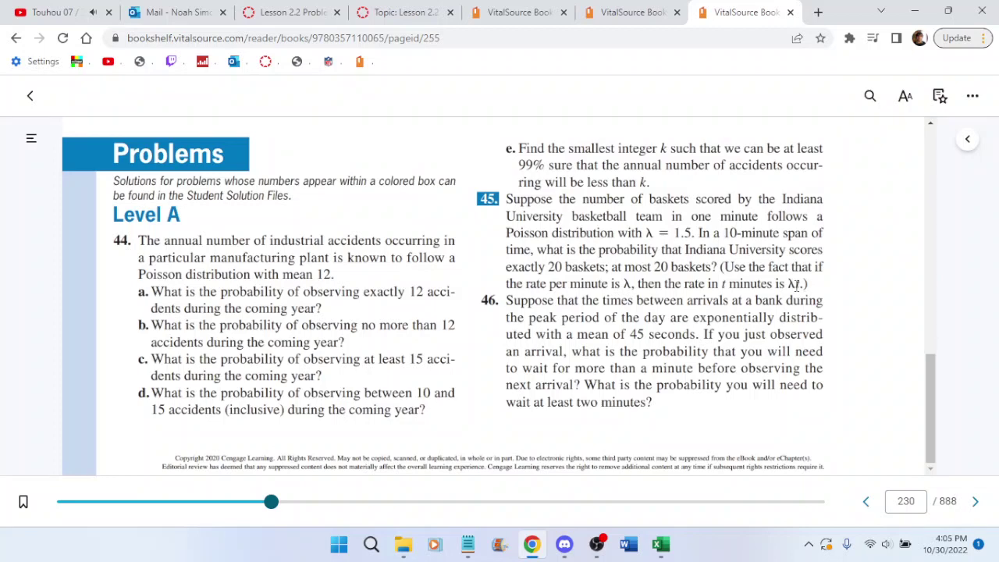
{"action": "left_click", "coordinate": [660, 544]}
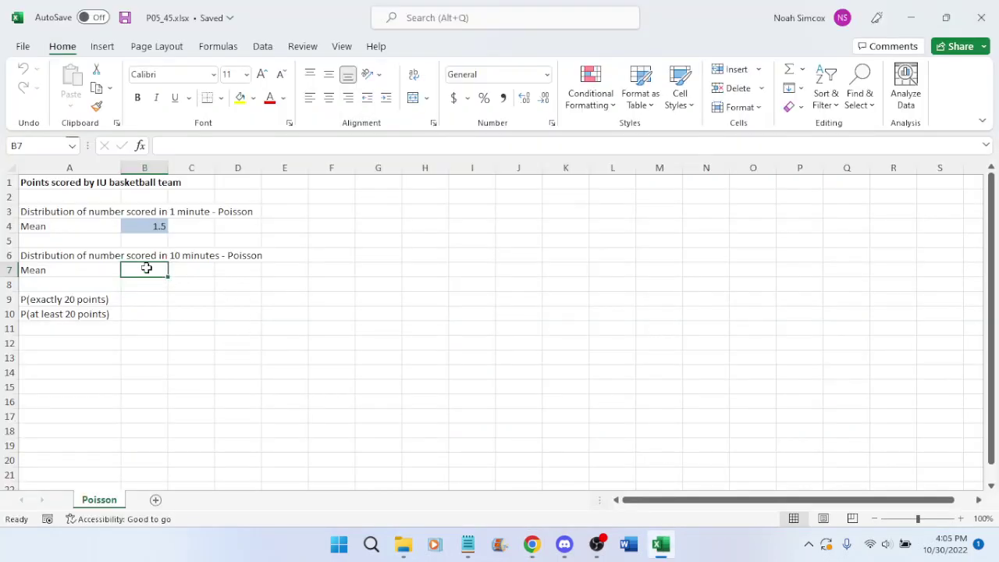
{"action": "type", "text": "="}
{"action": "left_click", "coordinate": [146, 227]}
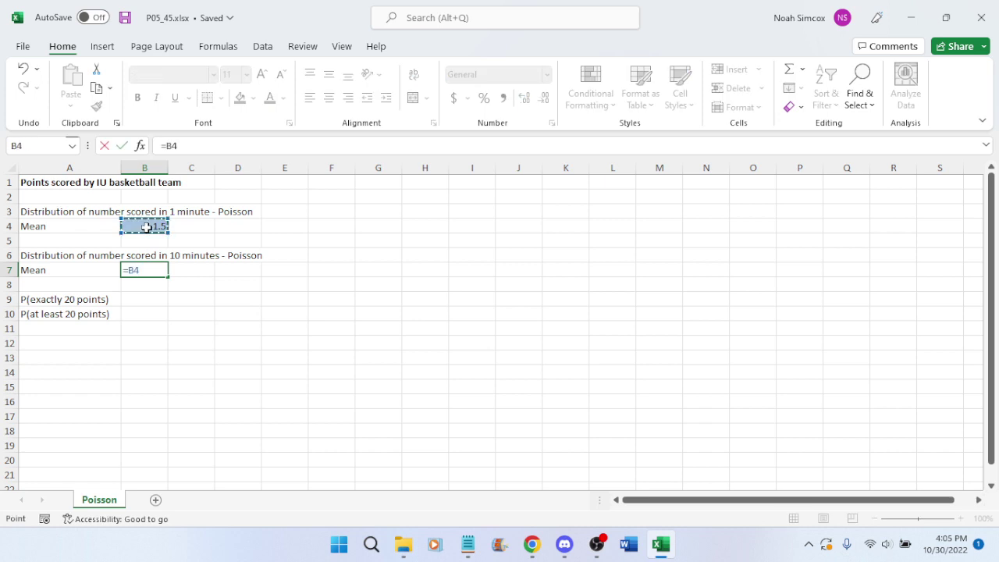
{"action": "type", "text": "*10"}
{"action": "key", "text": "Return"}
{"action": "left_click", "coordinate": [149, 266]}
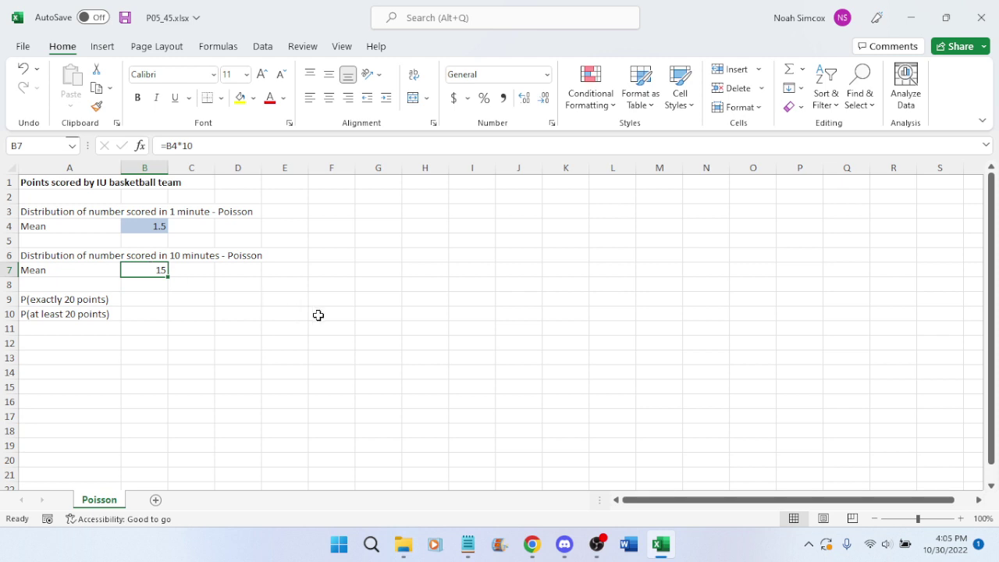
{"action": "key", "text": "ctrl+s"}
Check problem 45 in the textbook and calculate the probability of exactly 20 points in B9 with =POISSON.DIST(20,15,FALSE)
{"action": "left_click", "coordinate": [135, 300]}
{"action": "left_click", "coordinate": [531, 544]}
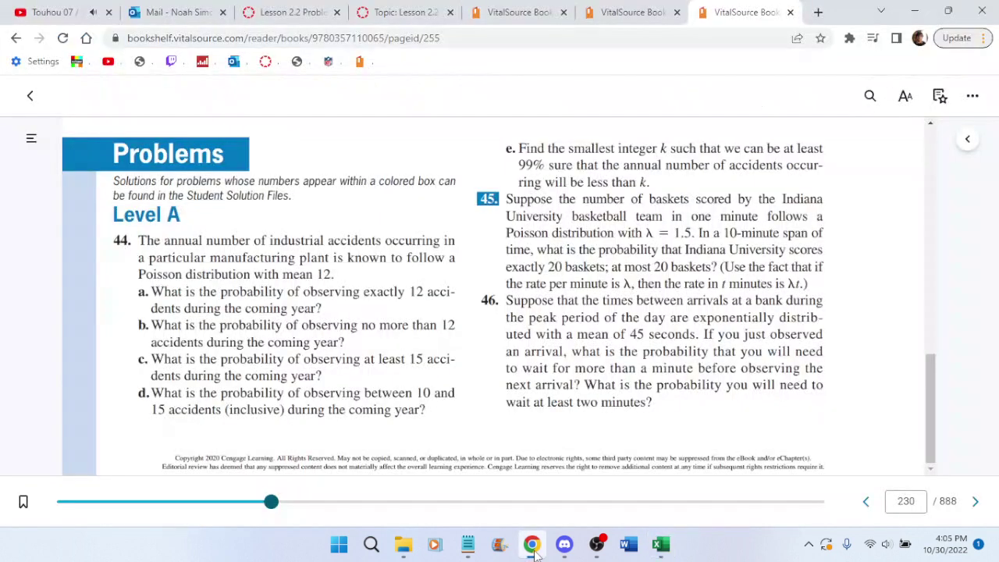
{"action": "left_click", "coordinate": [531, 544]}
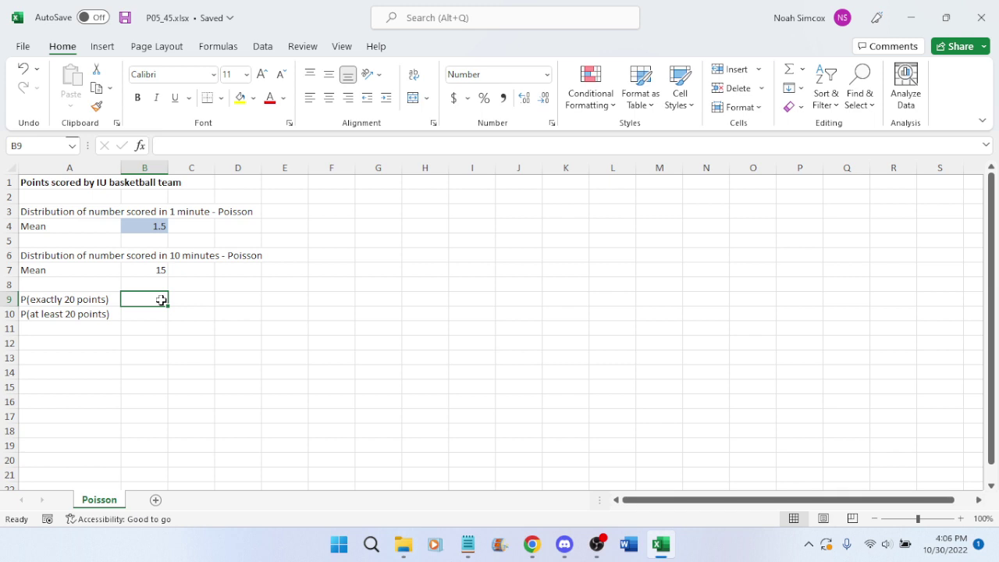
{"action": "type", "text": "="}
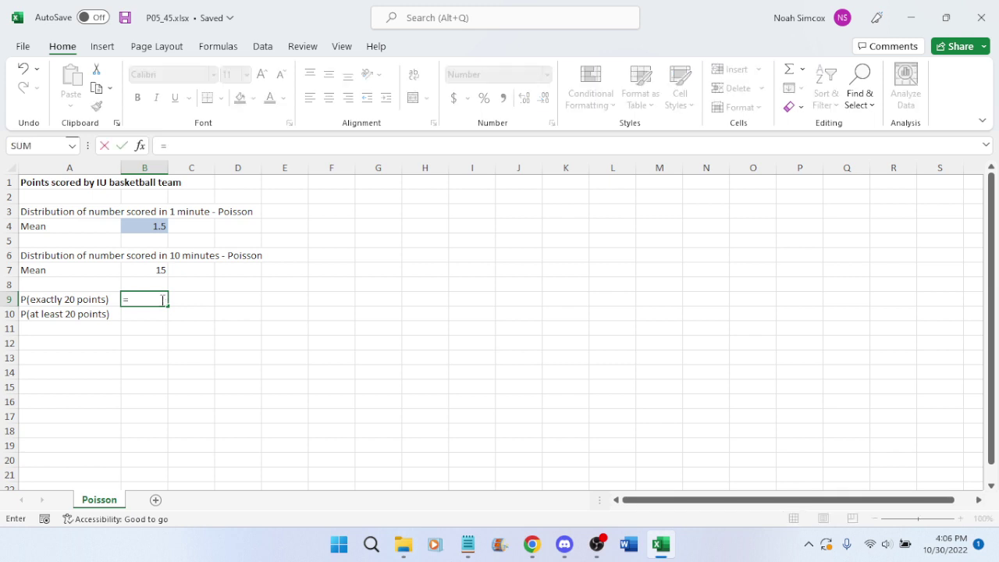
{"action": "type", "text": "poisson.di"}
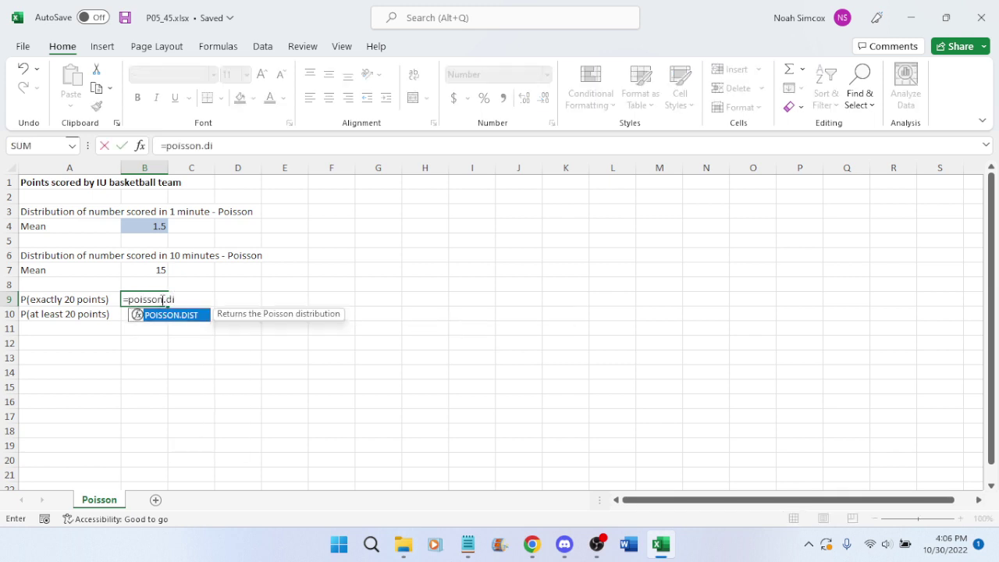
{"action": "type", "text": "st("}
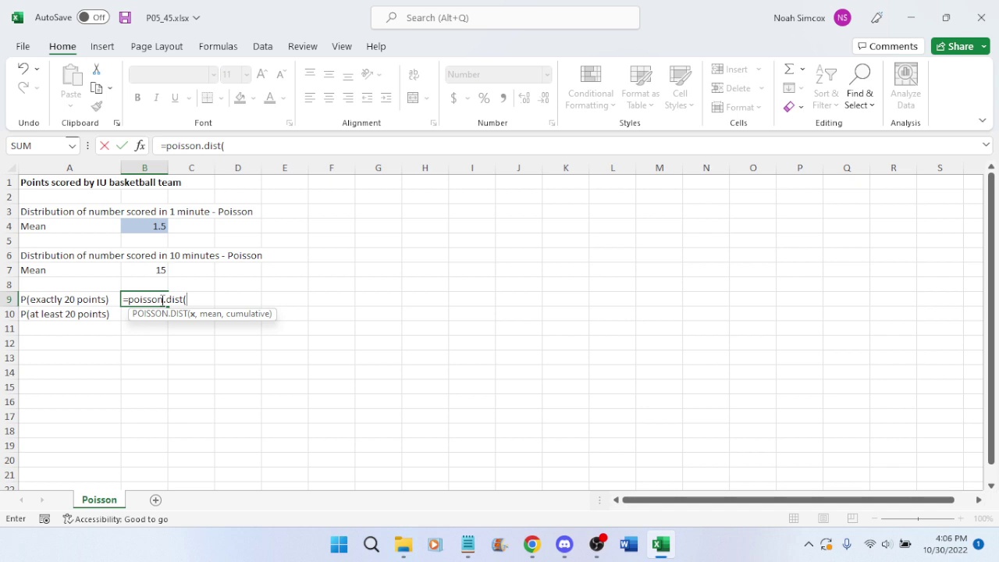
{"action": "type", "text": "20,15,false)"}
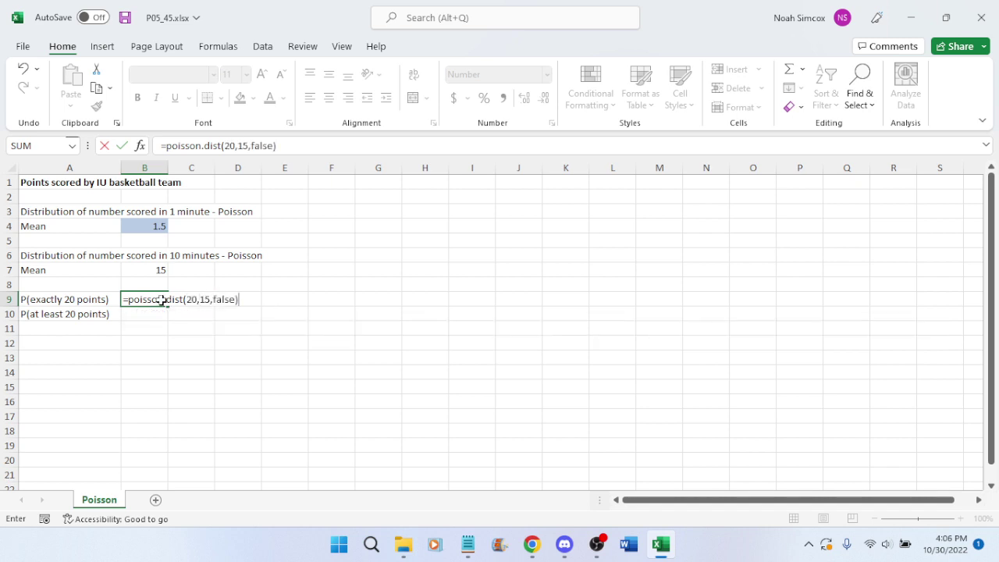
{"action": "key", "text": "Return"}
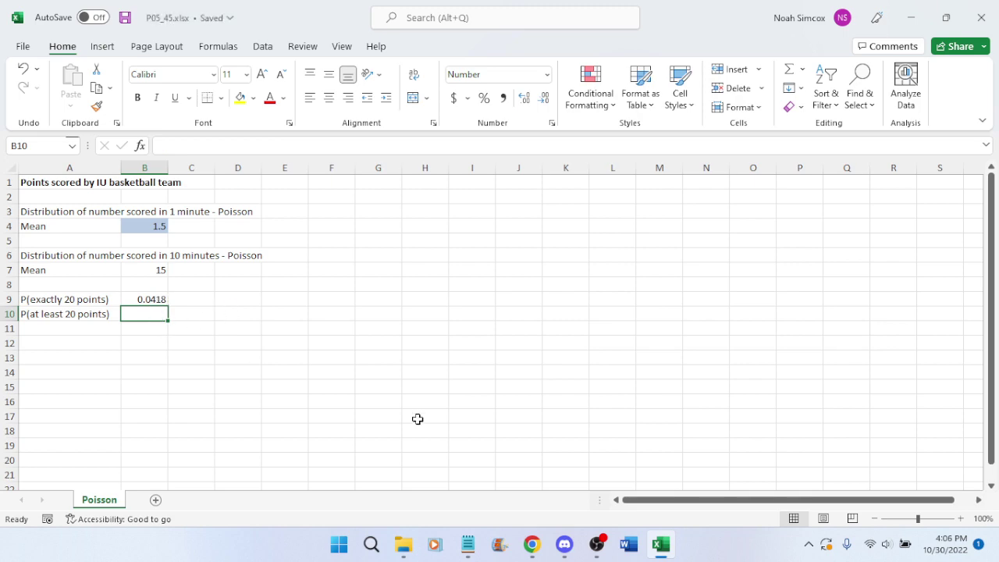
Compare the second question of problem 45 in the Chrome textbook with the label in A10 of the Excel sheet
{"action": "left_click", "coordinate": [531, 546]}
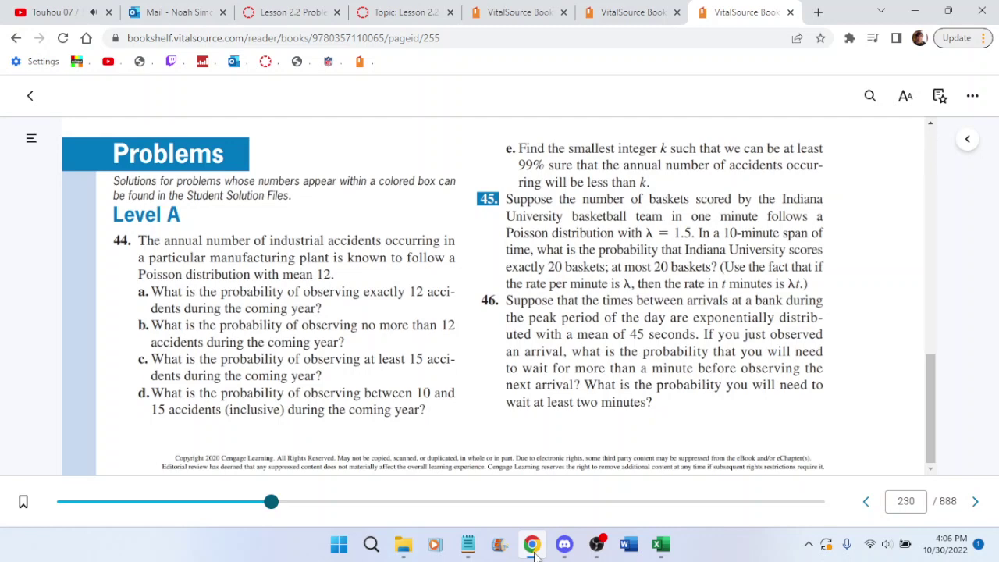
{"action": "left_click", "coordinate": [534, 551]}
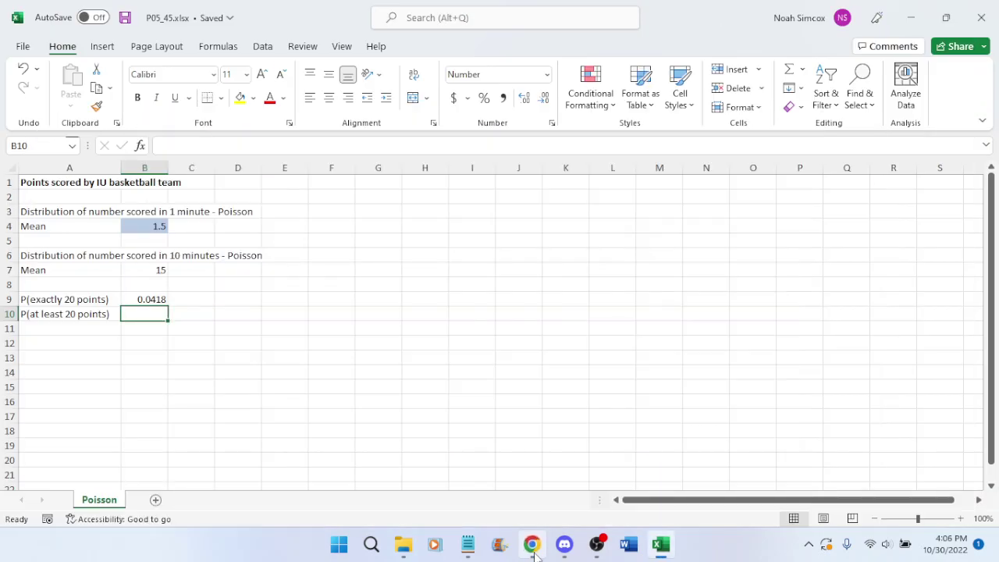
{"action": "left_click", "coordinate": [534, 551]}
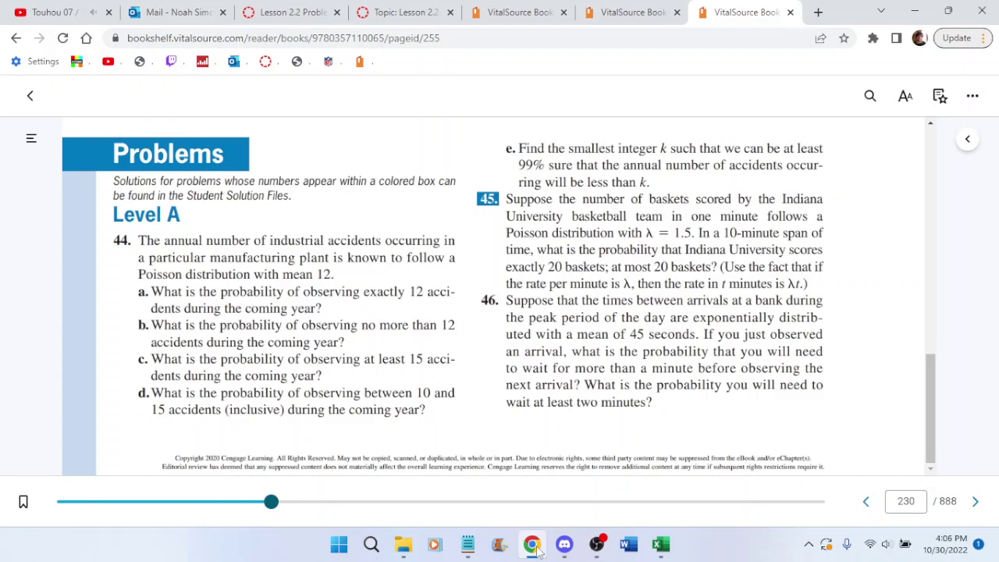
{"action": "left_click", "coordinate": [660, 545]}
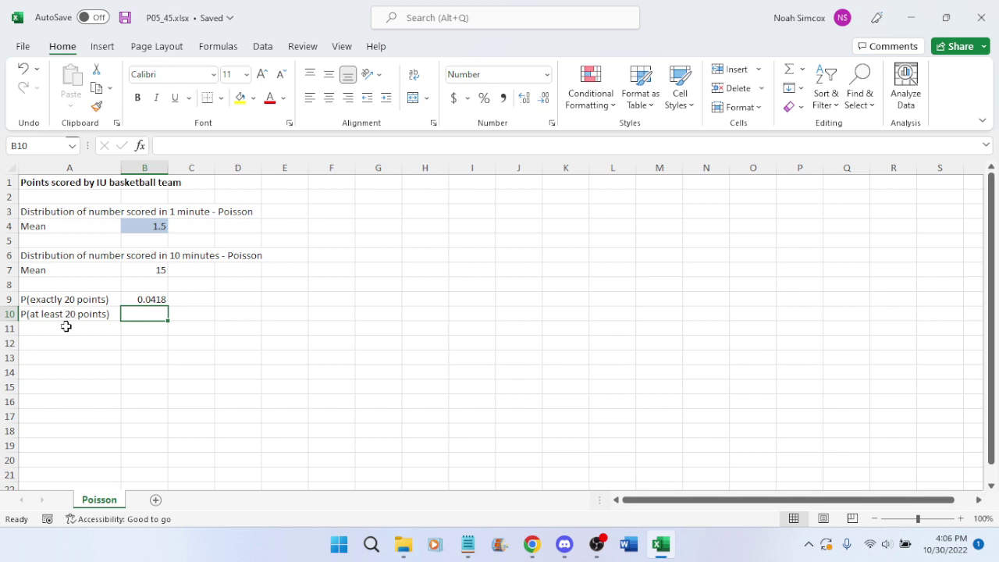
{"action": "left_click", "coordinate": [533, 543]}
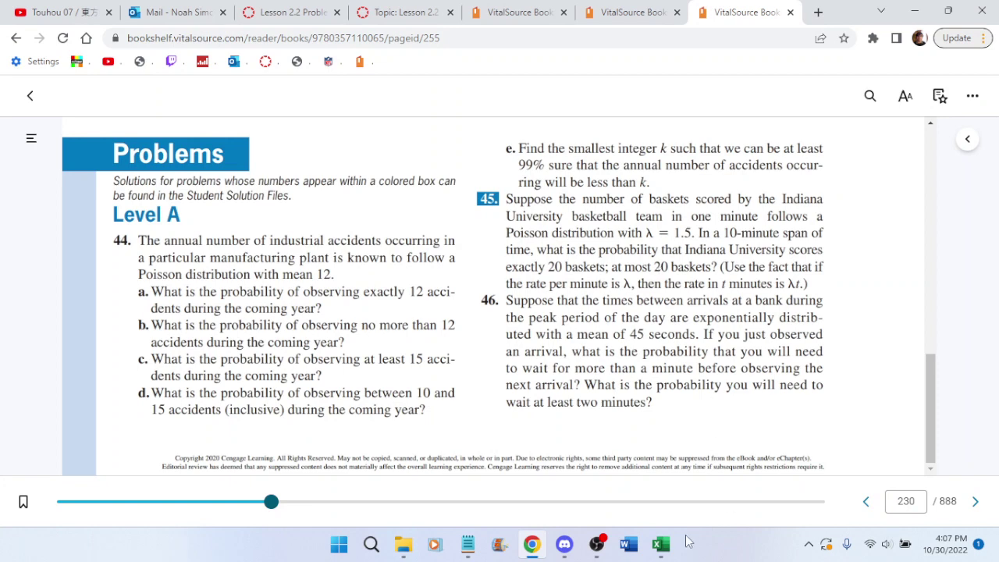
{"action": "left_click", "coordinate": [661, 545]}
{"action": "left_click", "coordinate": [661, 545]}
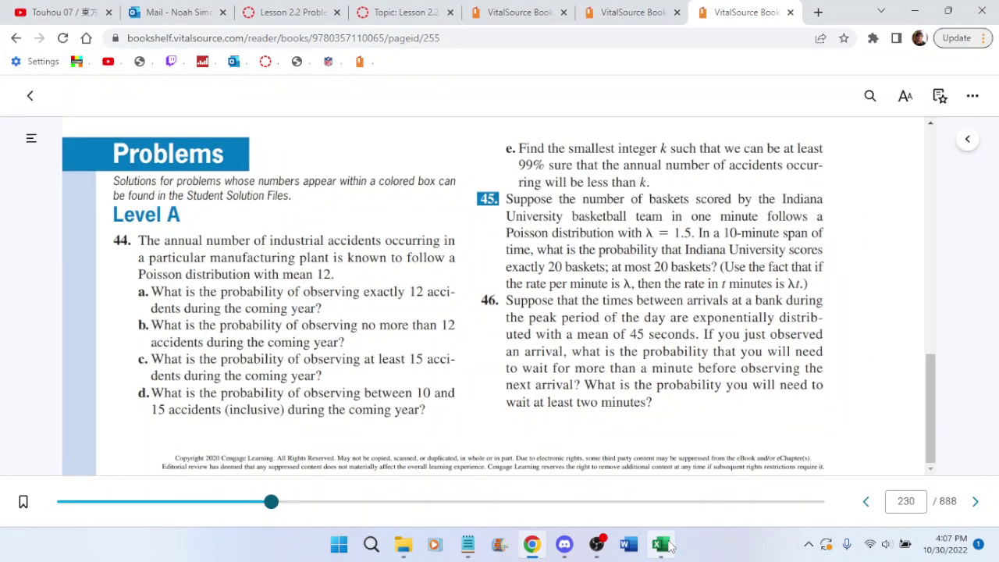
{"action": "left_click", "coordinate": [668, 546]}
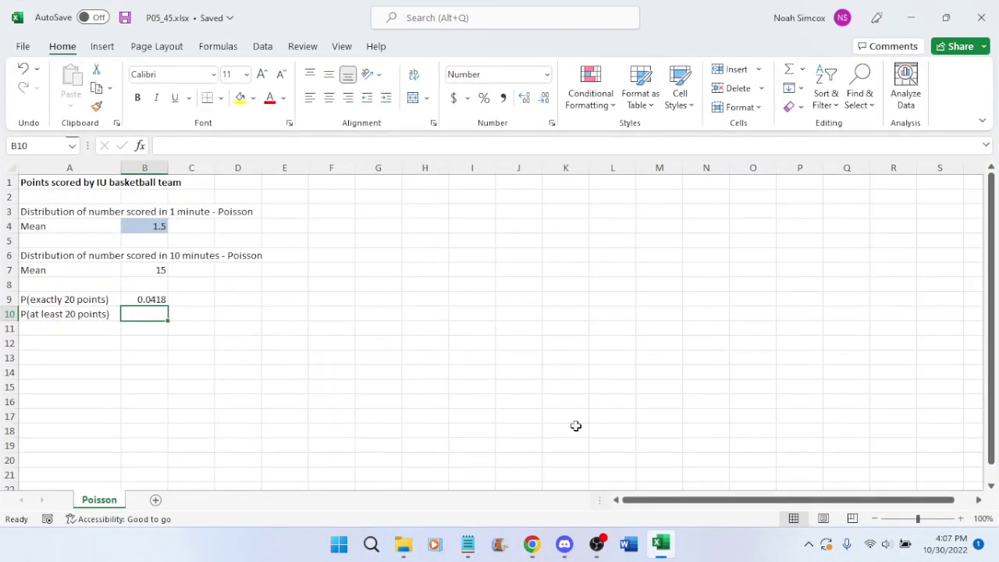
Change the label in A10 to "P(20 or less)"
{"action": "left_click", "coordinate": [73, 315]}
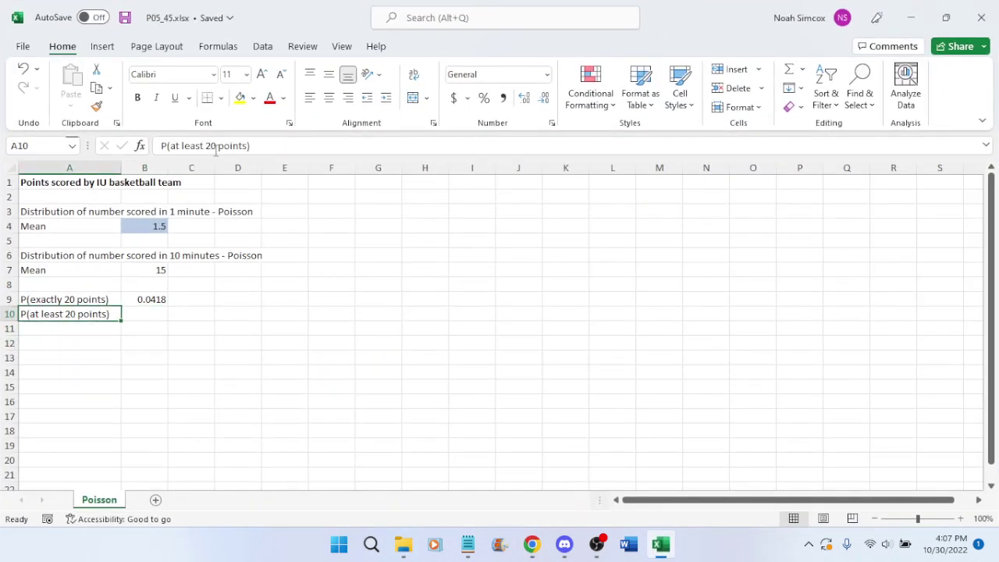
{"action": "left_click", "coordinate": [301, 145]}
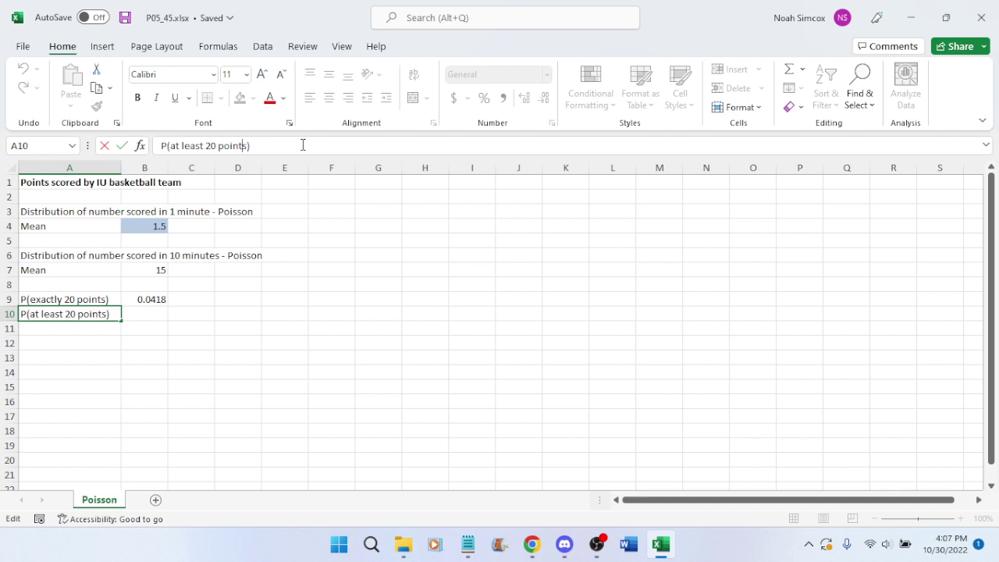
{"action": "key", "text": "BackSpace"}
{"action": "key", "text": "BackSpace"}
{"action": "key", "text": "BackSpace"}
{"action": "key", "text": "BackSpace"}
{"action": "key", "text": "BackSpace"}
{"action": "key", "text": "BackSpace"}
{"action": "key", "text": "BackSpace"}
{"action": "key", "text": "BackSpace"}
{"action": "key", "text": "BackSpace"}
{"action": "key", "text": "BackSpace"}
{"action": "key", "text": "BackSpace"}
{"action": "key", "text": "BackSpace"}
{"action": "key", "text": "BackSpace"}
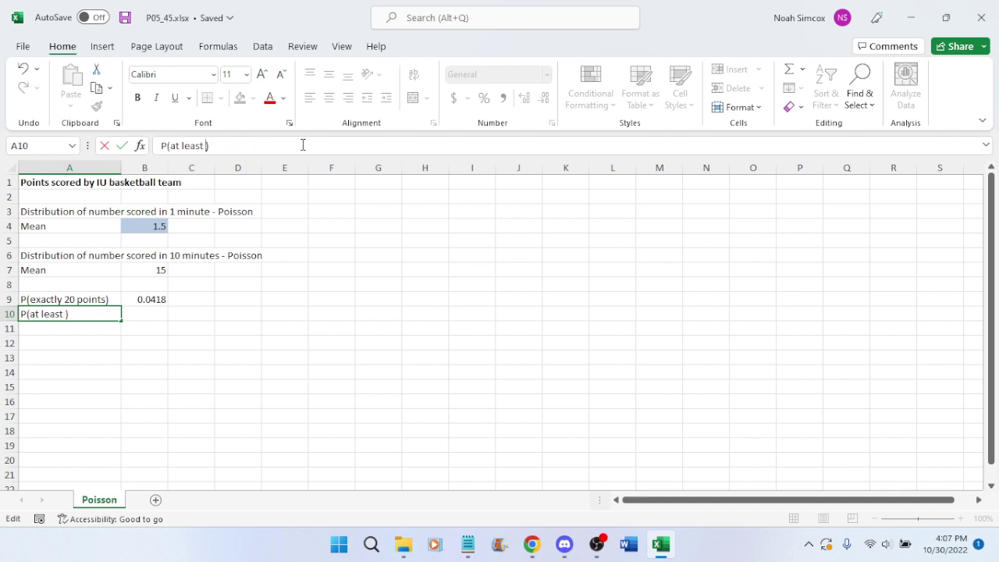
{"action": "key", "text": "BackSpace"}
{"action": "key", "text": "BackSpace"}
{"action": "key", "text": "BackSpace"}
{"action": "key", "text": "BackSpace"}
{"action": "key", "text": "BackSpace"}
{"action": "type", "text": "20 or l"}
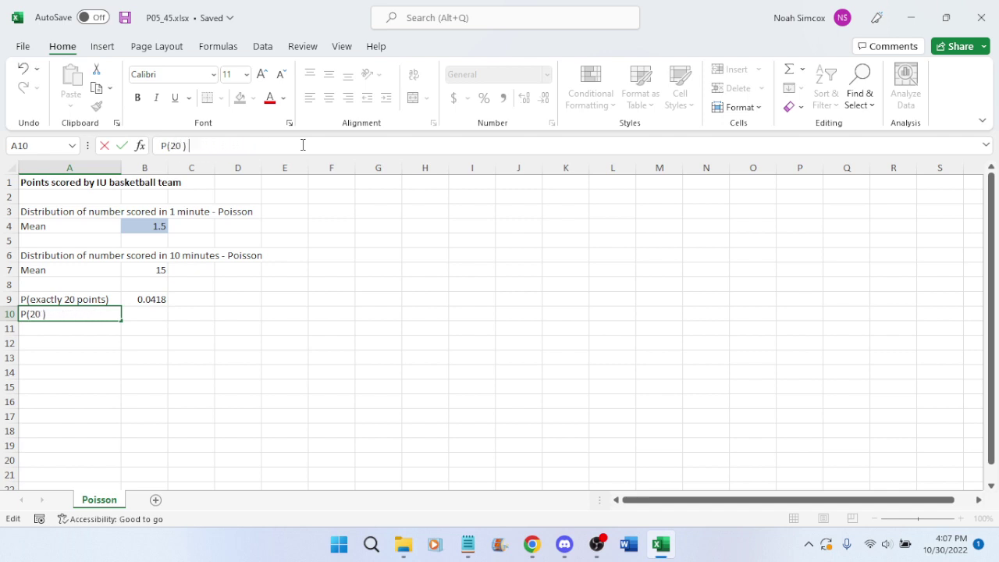
{"action": "type", "text": "ess"}
{"action": "key", "text": "Return"}
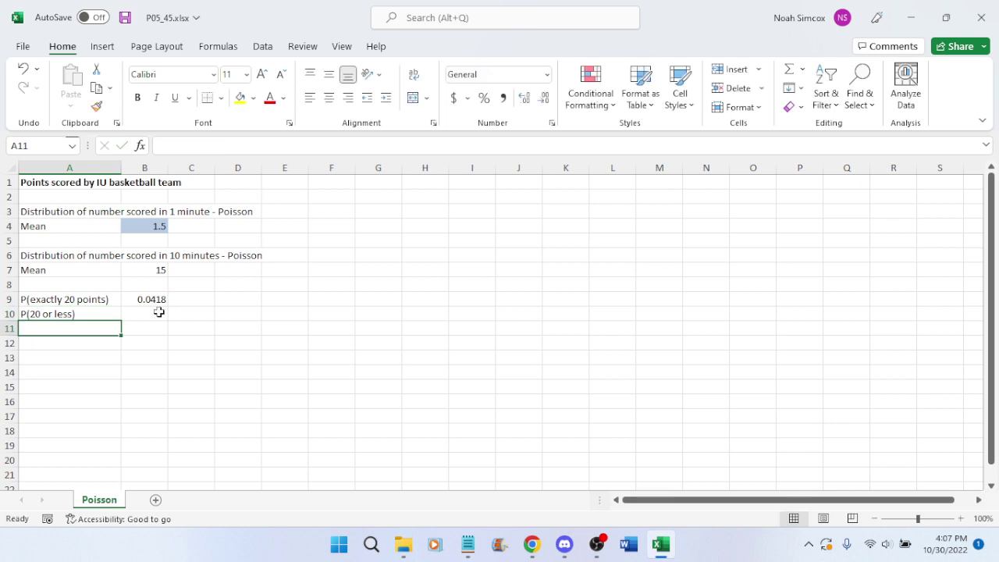
Calculate the probability of 20 or less in B10 with =POISSON.DIST(20,15,TRUE) and save the workbook
{"action": "left_click", "coordinate": [146, 312]}
{"action": "type", "text": "="}
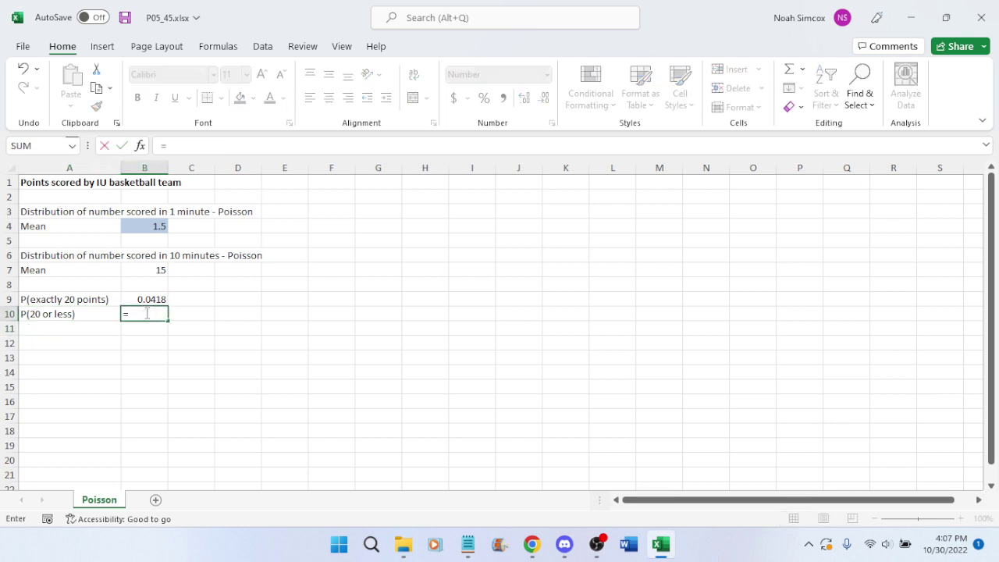
{"action": "type", "text": "poisson.d"}
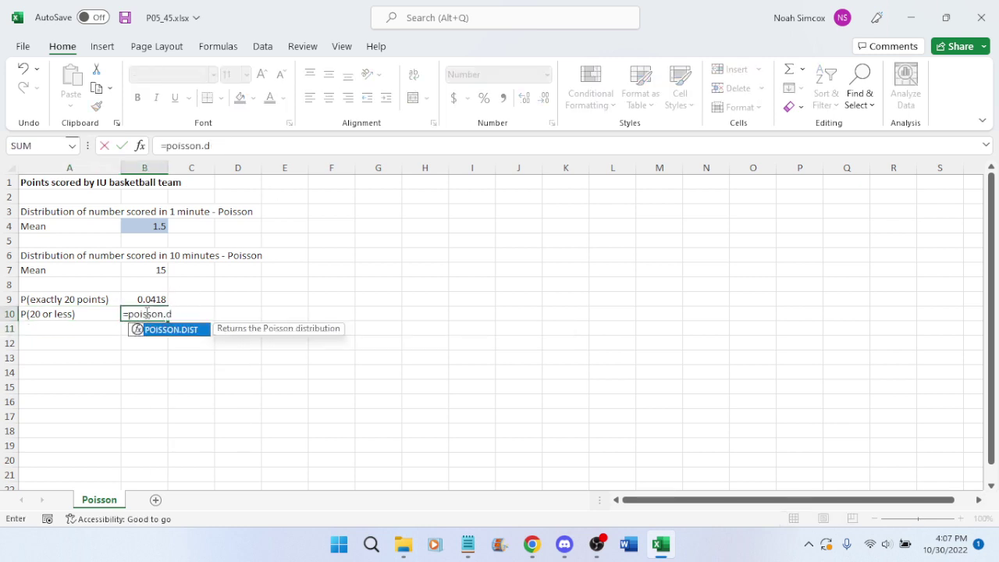
{"action": "type", "text": "ist("}
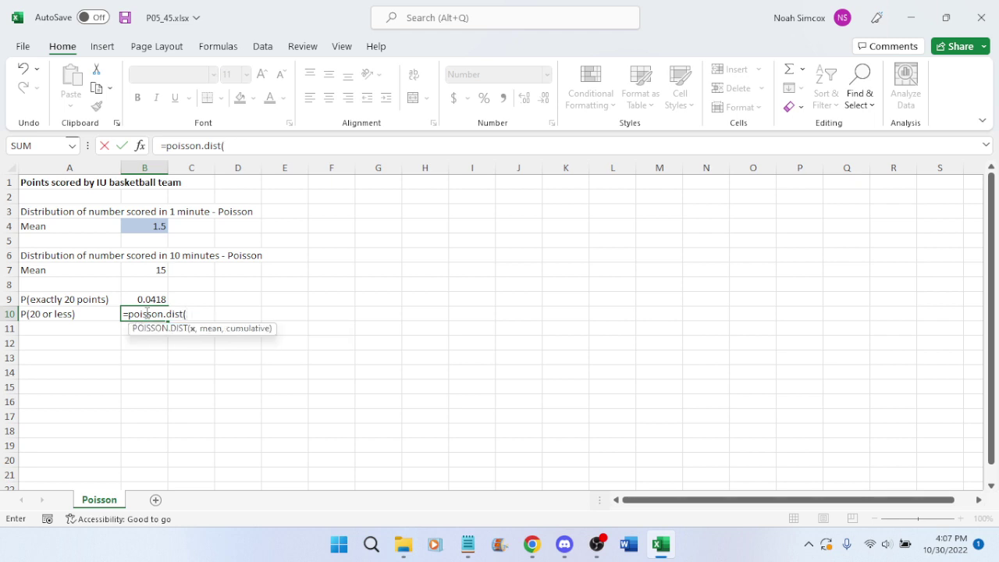
{"action": "type", "text": "20,15,true)"}
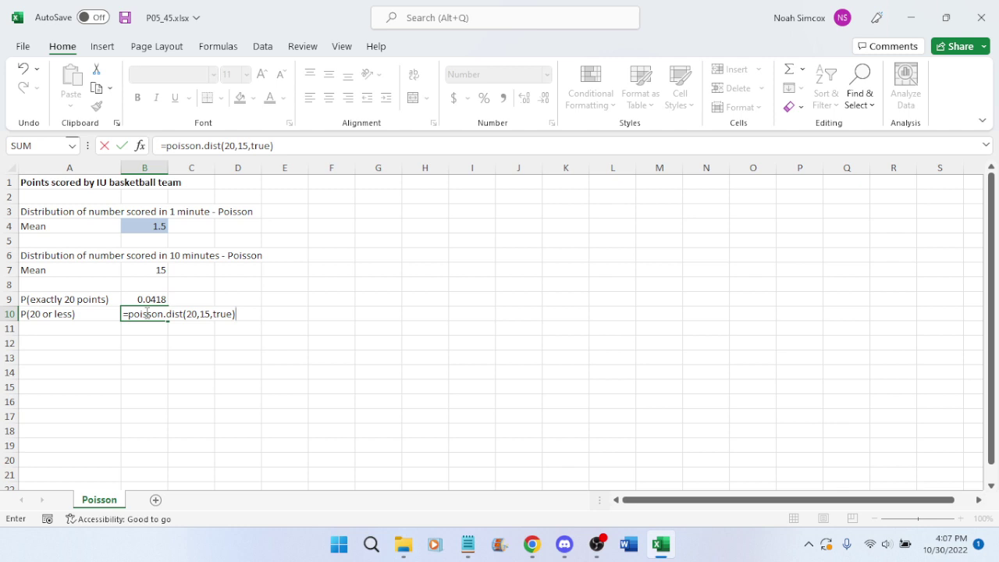
{"action": "key", "text": "Return"}
{"action": "key", "text": "ctrl+s"}
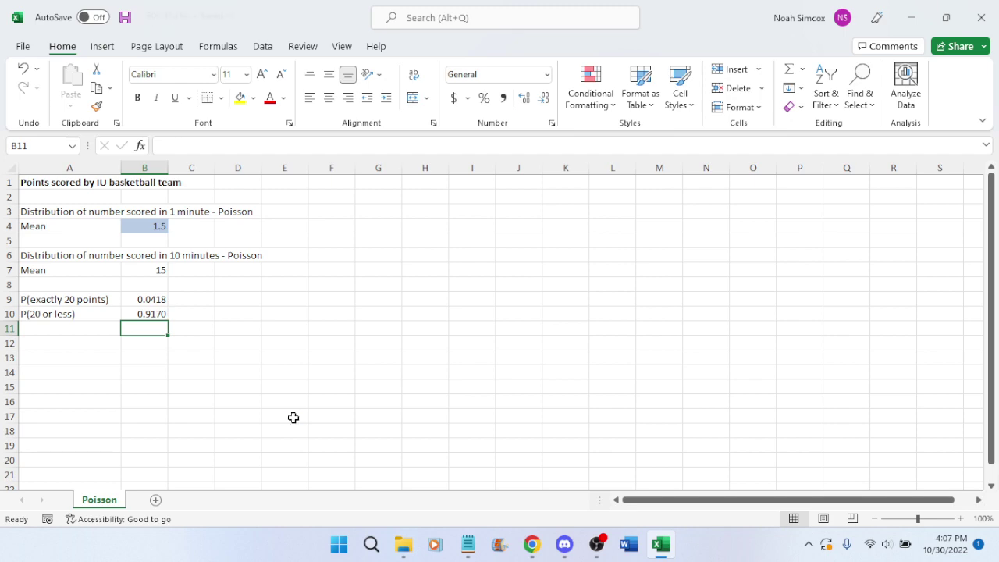
Review the formulas in B9 and B10 against the wording of problem 45 in the Chrome textbook
{"action": "left_click", "coordinate": [532, 543]}
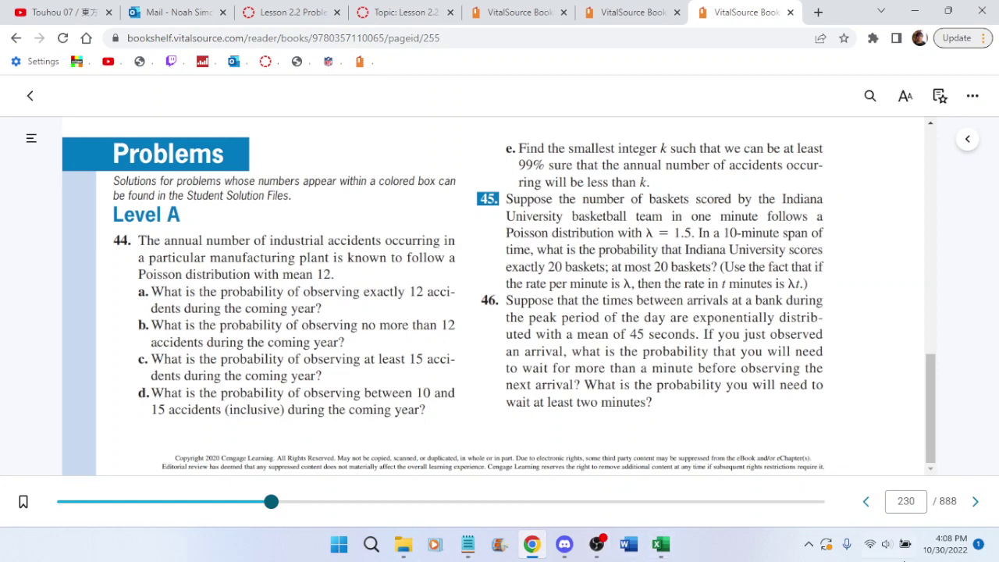
{"action": "left_click", "coordinate": [661, 544]}
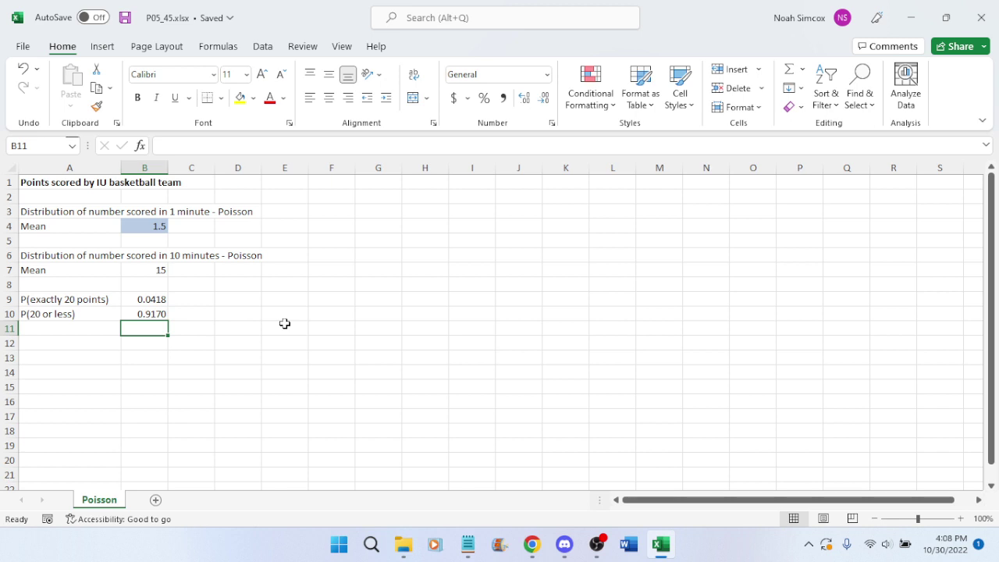
{"action": "left_click", "coordinate": [154, 301]}
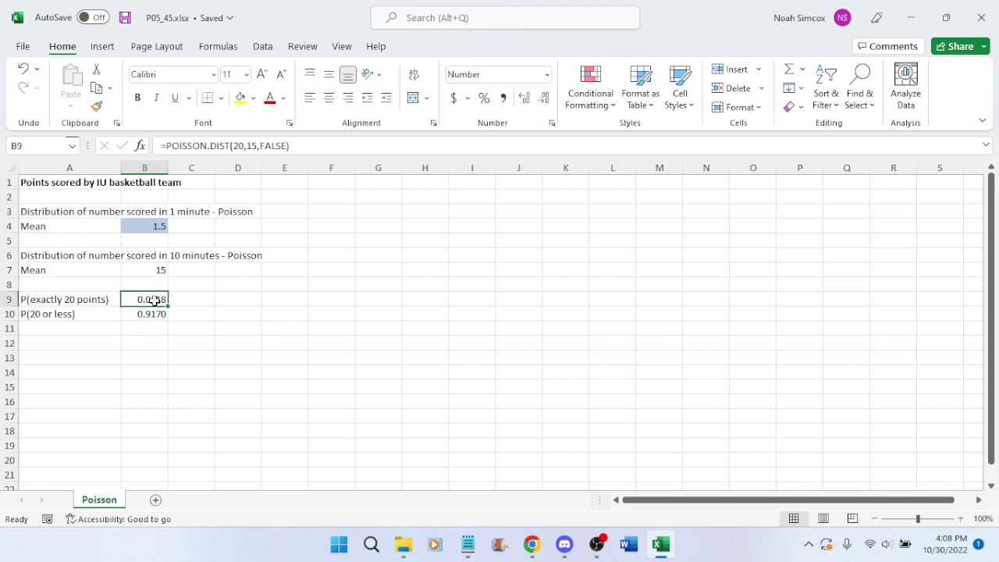
{"action": "left_click", "coordinate": [154, 314]}
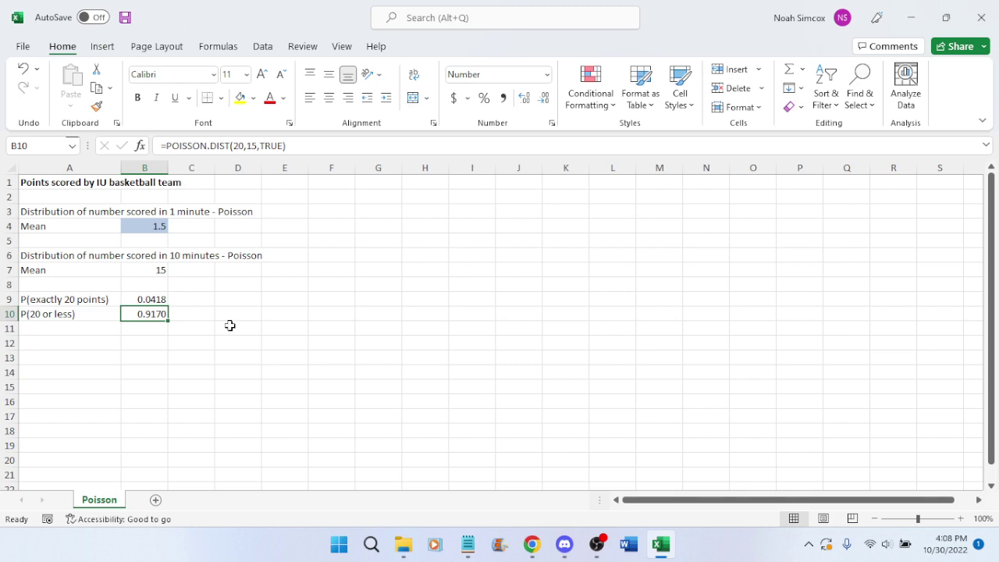
{"action": "left_click", "coordinate": [531, 544]}
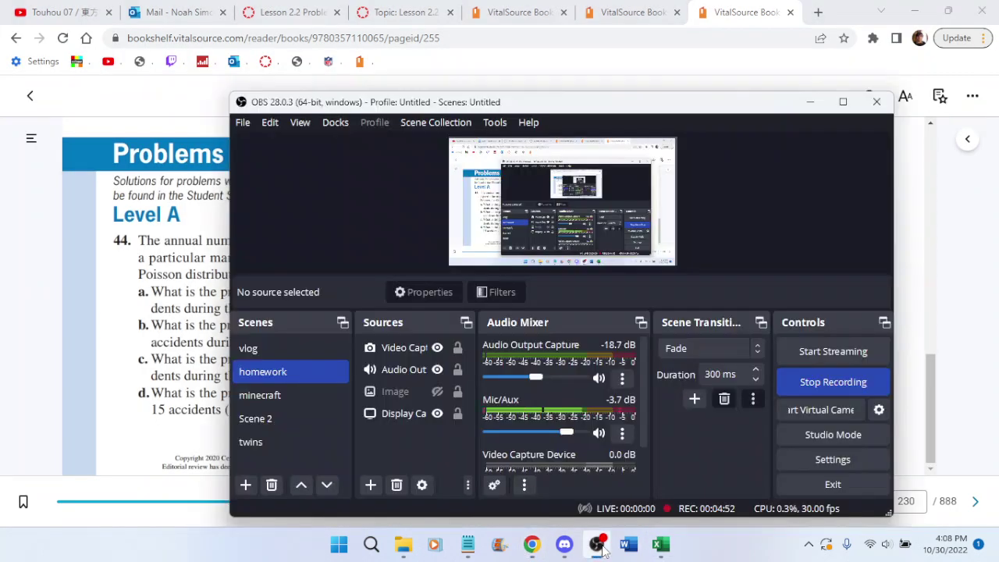
Switch to Excel and close the P05_45.xlsx workbook
{"action": "left_click", "coordinate": [599, 546]}
{"action": "left_click", "coordinate": [599, 546]}
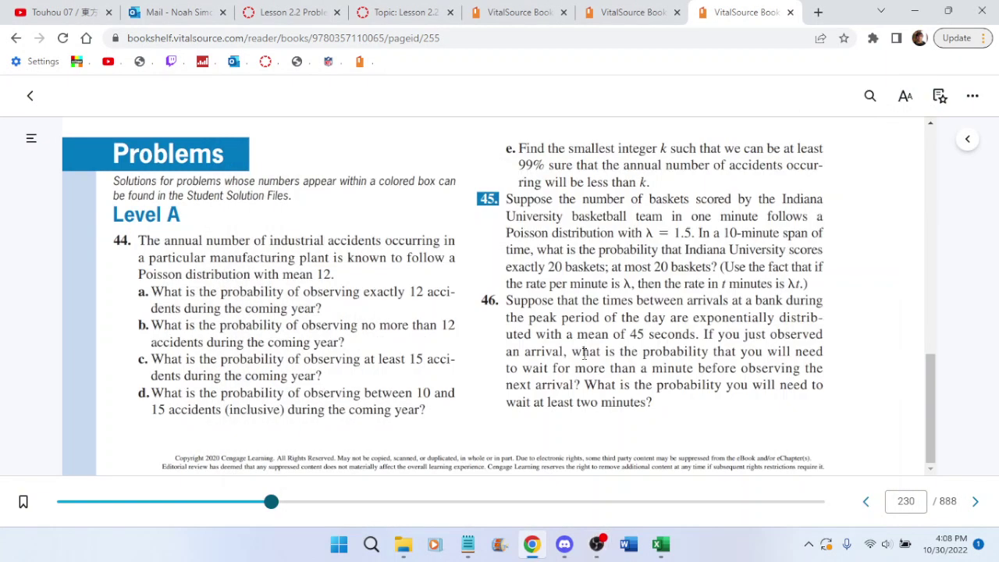
{"action": "left_click", "coordinate": [665, 541]}
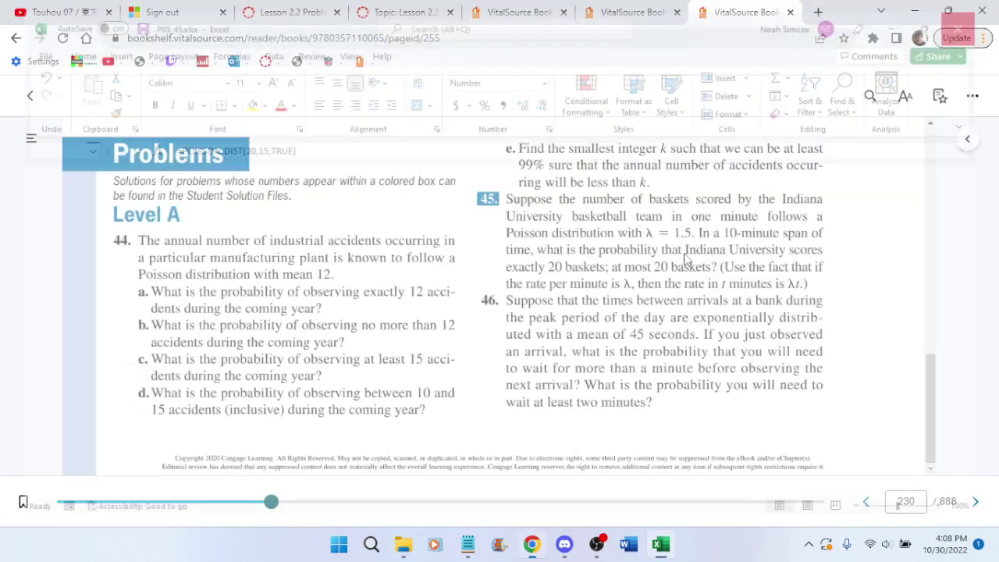
{"action": "left_click", "coordinate": [981, 17]}
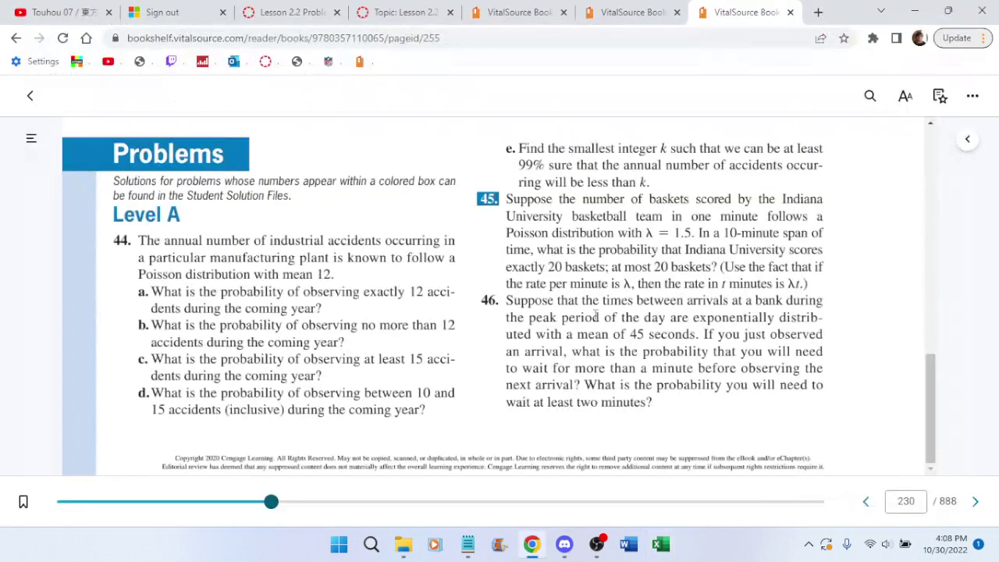
Sign back in to the university Outlook mailbox in Chrome with the existing account and its saved account password
{"action": "left_click", "coordinate": [165, 12]}
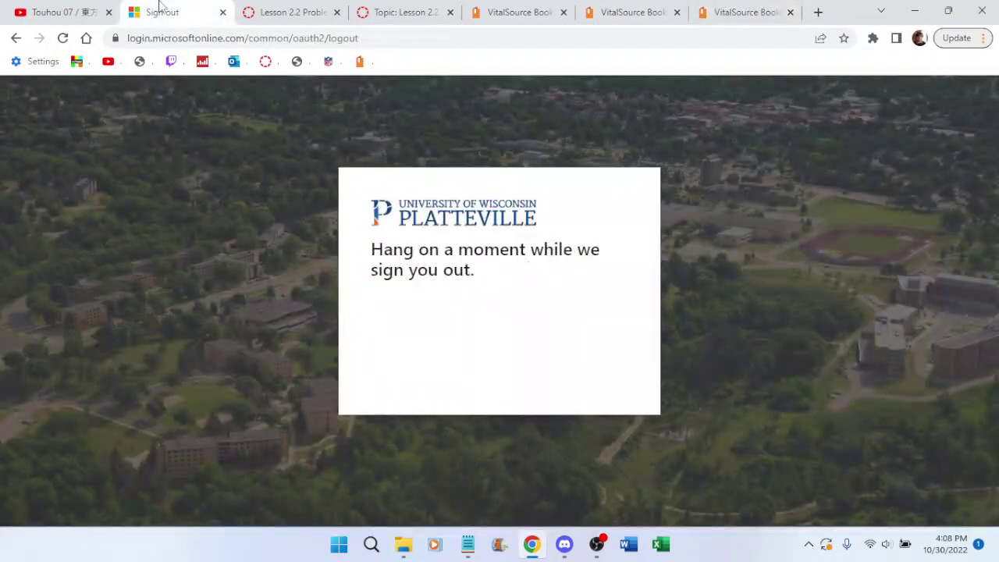
{"action": "left_click", "coordinate": [234, 61]}
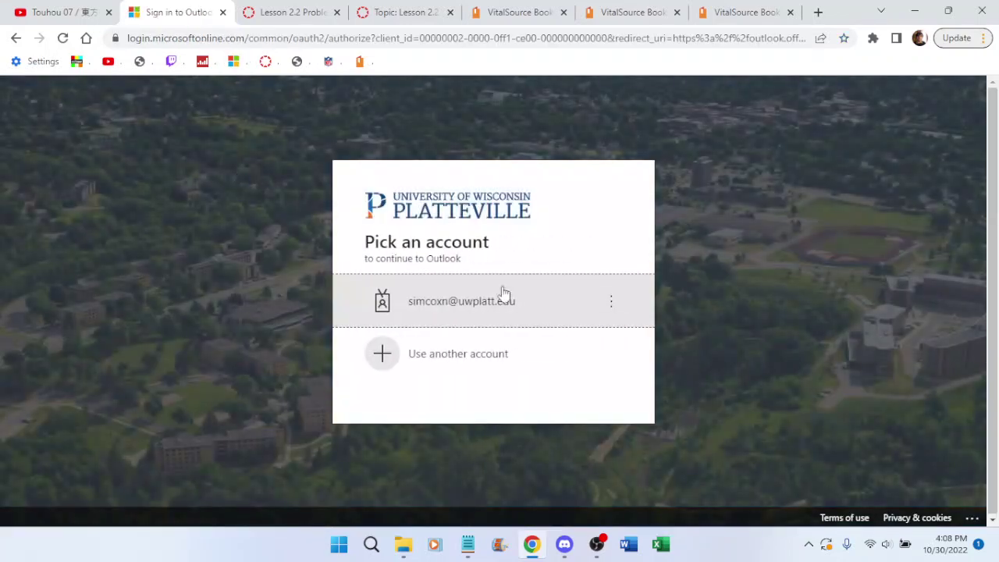
{"action": "left_click", "coordinate": [503, 294]}
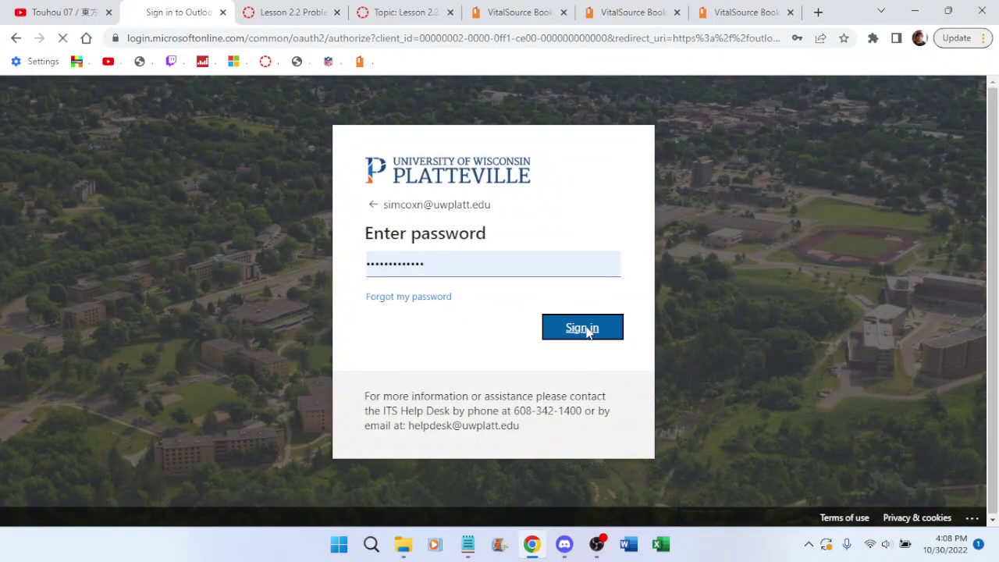
{"action": "left_click", "coordinate": [585, 330]}
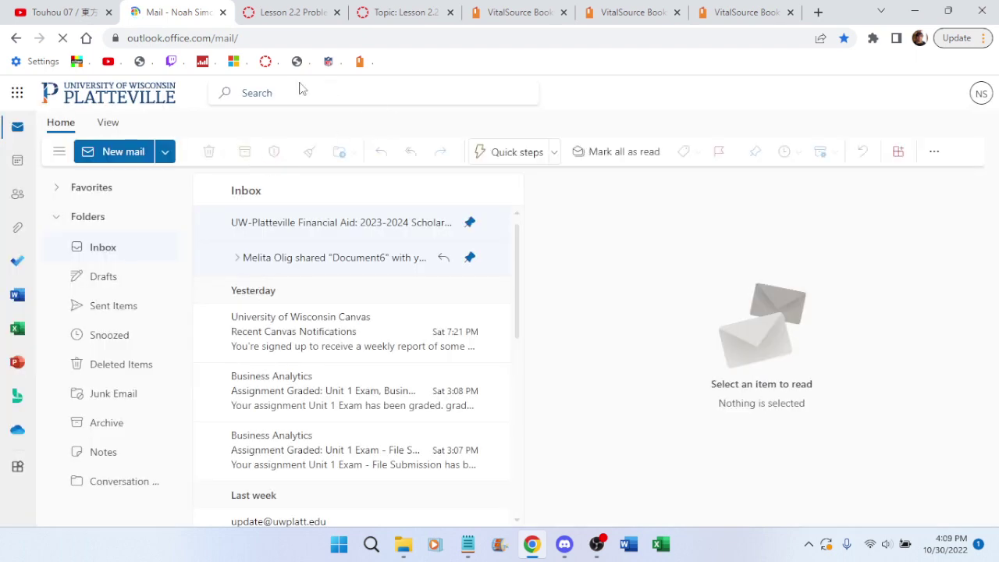
Play the YouTube video "Touhou Eiyashou ~ Imperishable Night (Touhou 8) Full OST"
{"action": "left_click", "coordinate": [285, 15]}
{"action": "left_click", "coordinate": [172, 11]}
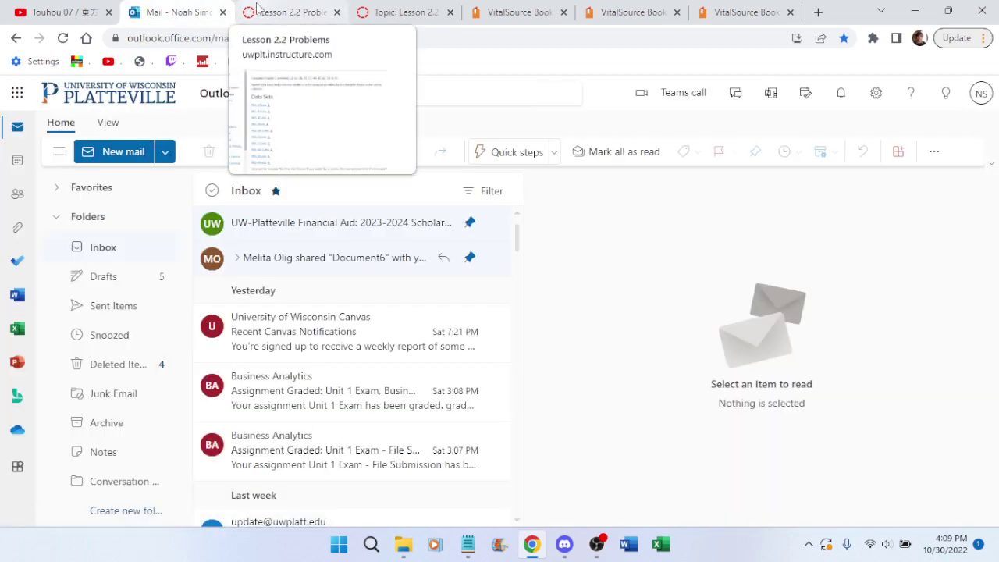
{"action": "left_click", "coordinate": [258, 9]}
{"action": "left_click", "coordinate": [67, 11]}
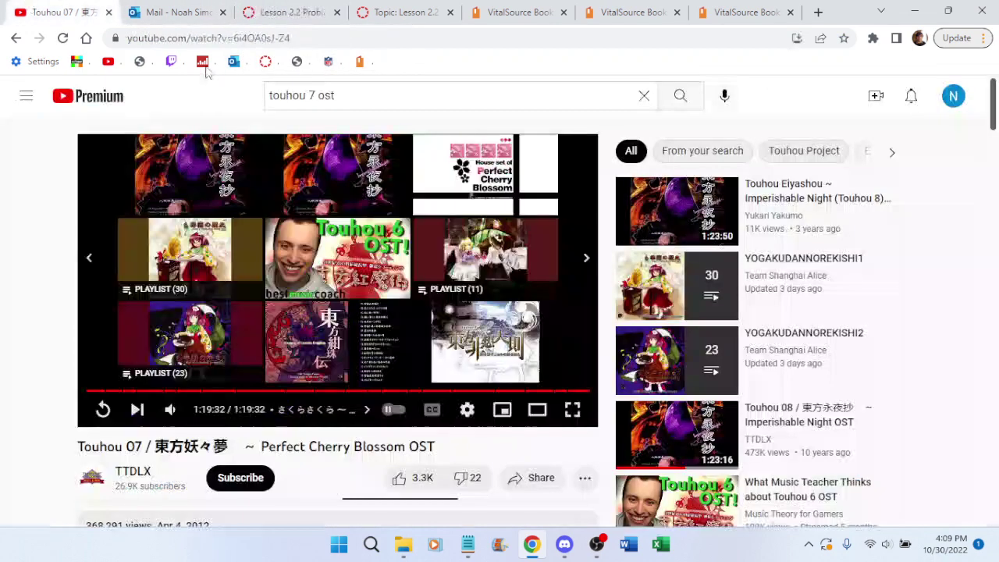
{"action": "left_click", "coordinate": [775, 200]}
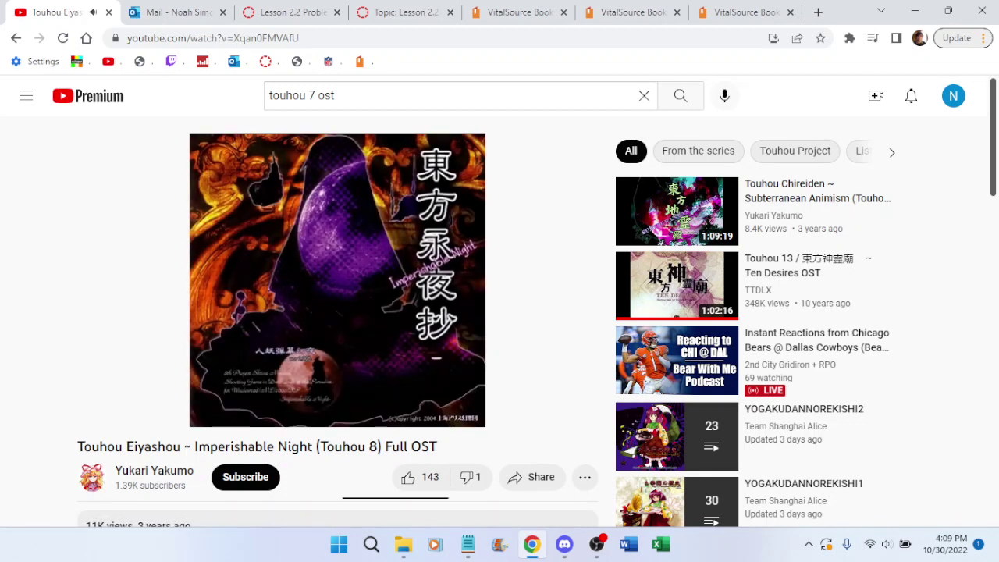
{"action": "scroll", "coordinate": [337, 312], "scroll_direction": "down", "scroll_amount": 3}
{"action": "scroll", "coordinate": [337, 312], "scroll_direction": "up", "scroll_amount": 3}
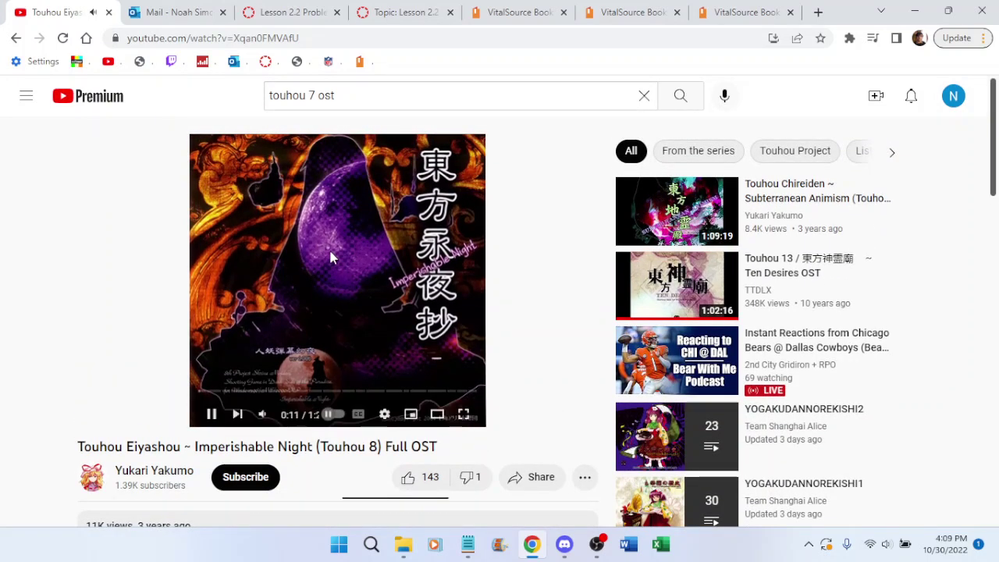
Download P05_46.xlsx from the course announcement with the Lesson 2.2 Excel files
{"action": "left_click", "coordinate": [179, 13]}
{"action": "left_click", "coordinate": [285, 14]}
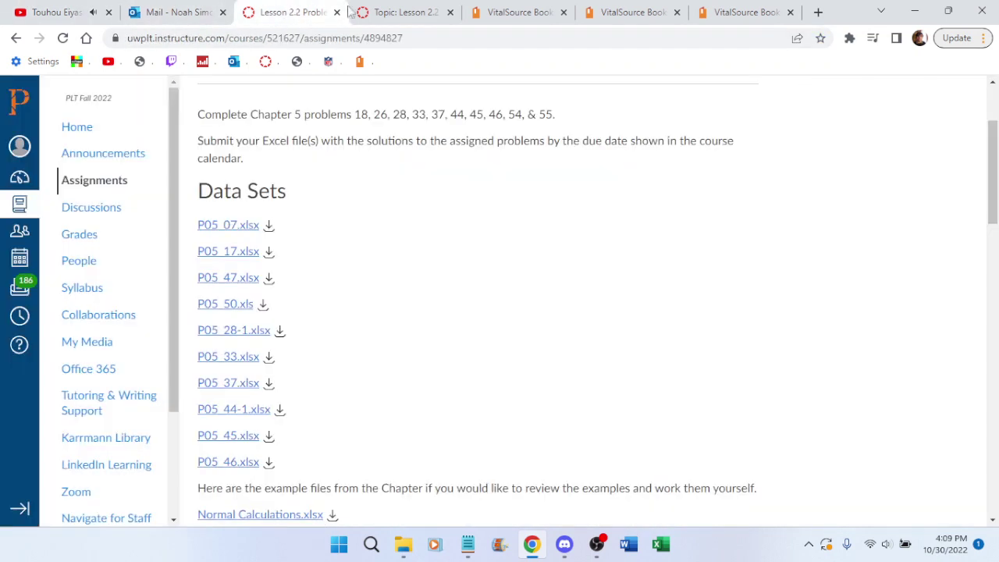
{"action": "left_click", "coordinate": [386, 12]}
{"action": "left_click", "coordinate": [521, 13]}
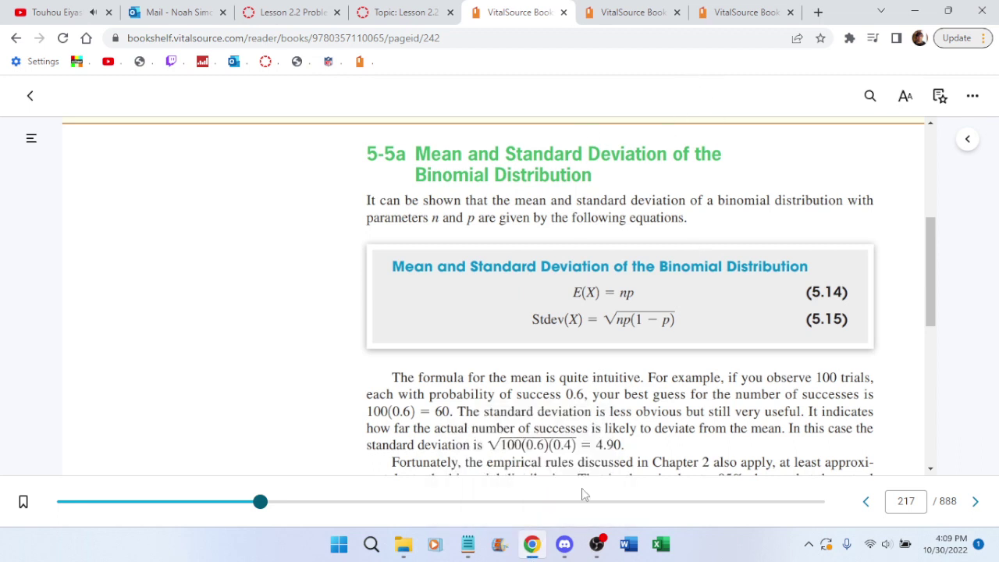
{"action": "left_click", "coordinate": [307, 8]}
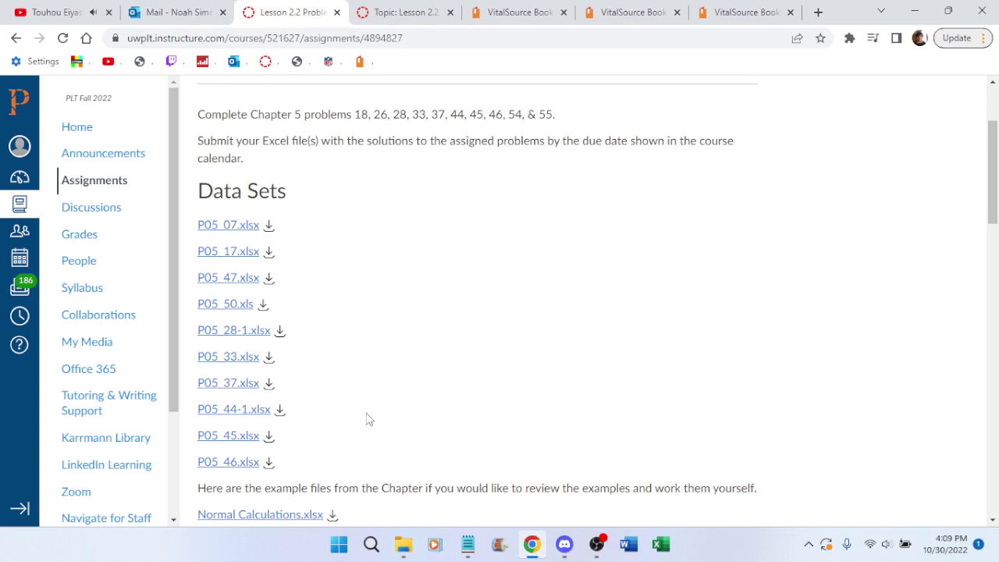
{"action": "left_click", "coordinate": [394, 12]}
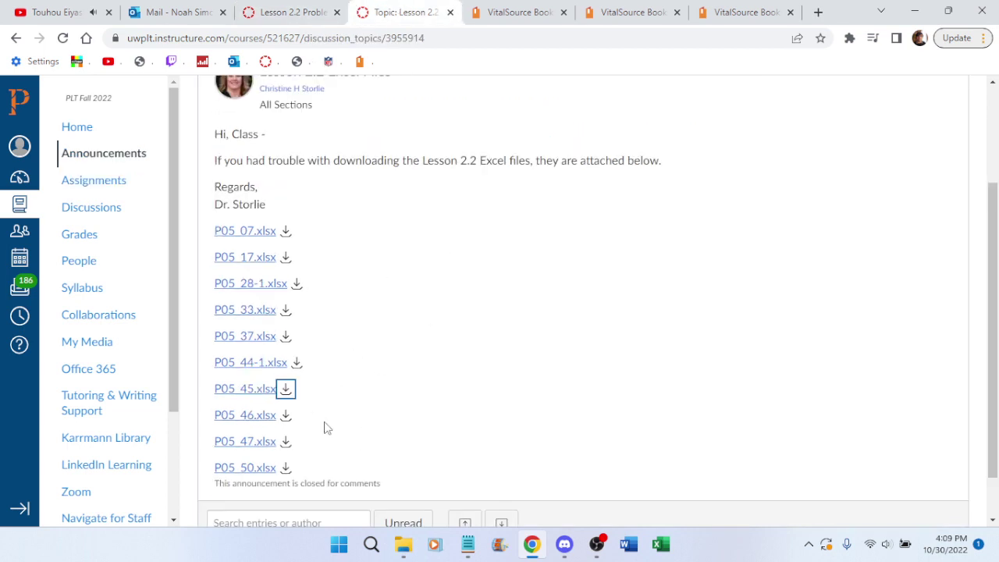
{"action": "left_click", "coordinate": [285, 415]}
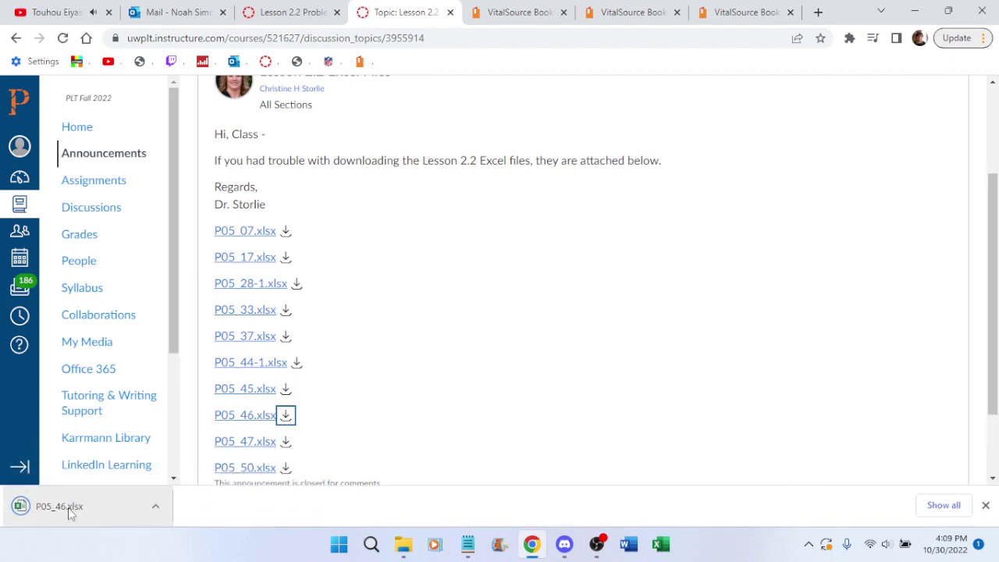
Open the downloaded P05_46.xlsx in Excel and enable editing
{"action": "left_click", "coordinate": [68, 508]}
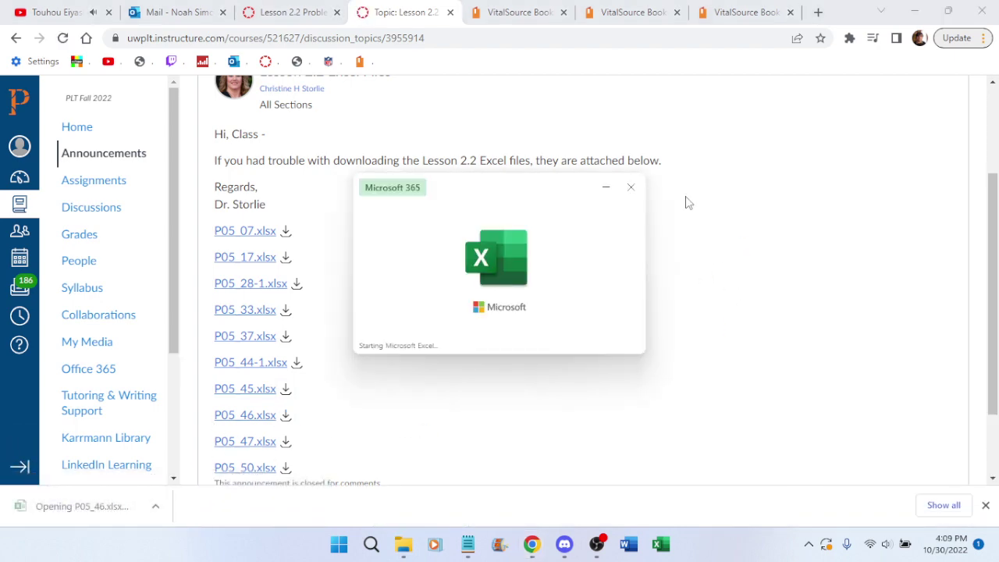
{"action": "left_click", "coordinate": [726, 8]}
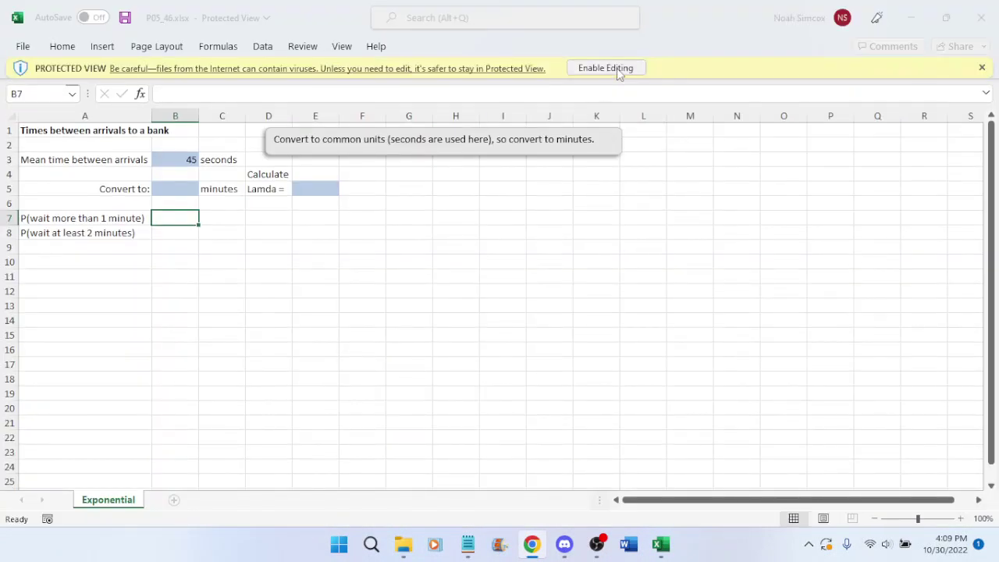
{"action": "left_click", "coordinate": [605, 67]}
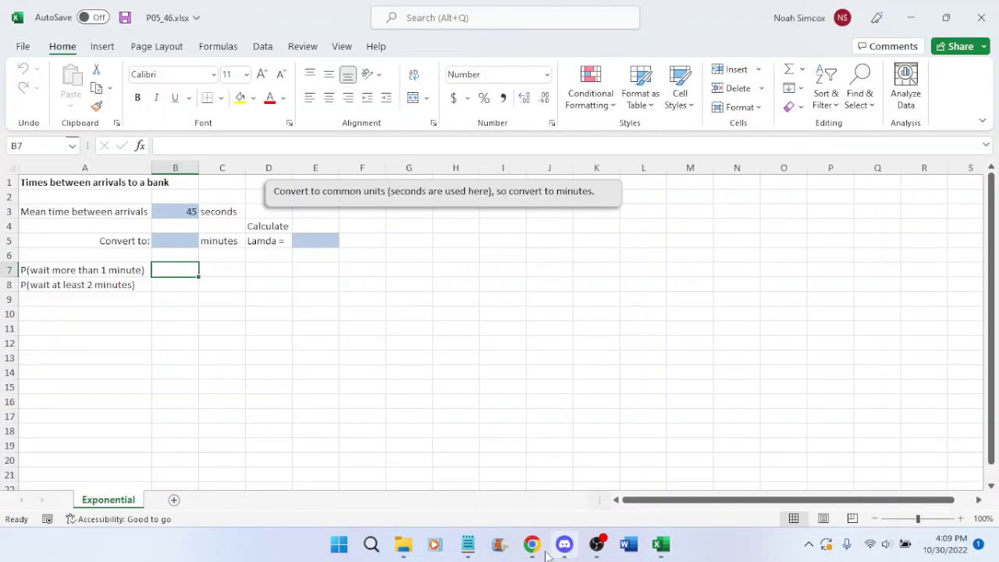
Look up the exponential distribution section and its EXPON.DIST formula in the Chrome textbook on pages 229 and 230
{"action": "left_click", "coordinate": [531, 546]}
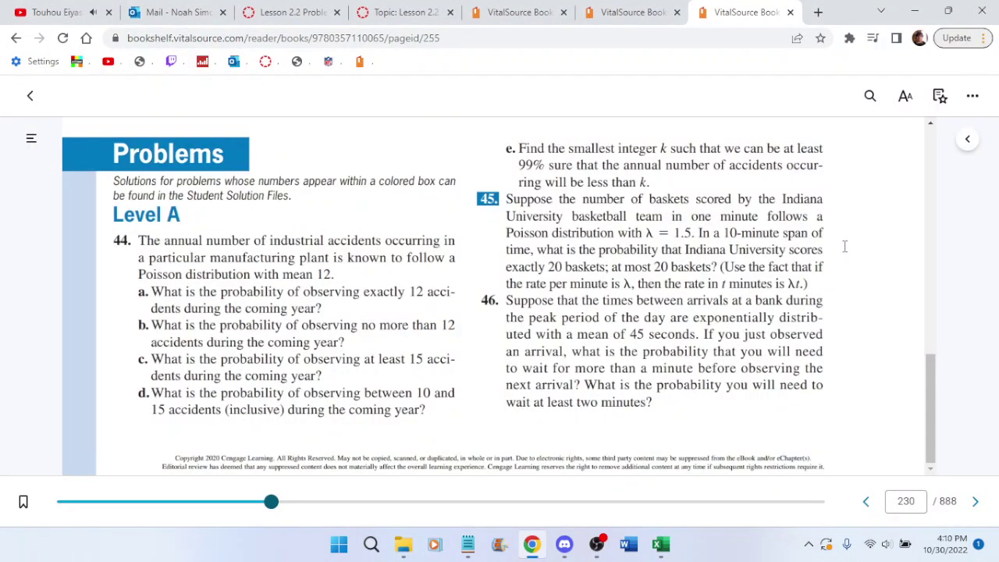
{"action": "left_click", "coordinate": [622, 11]}
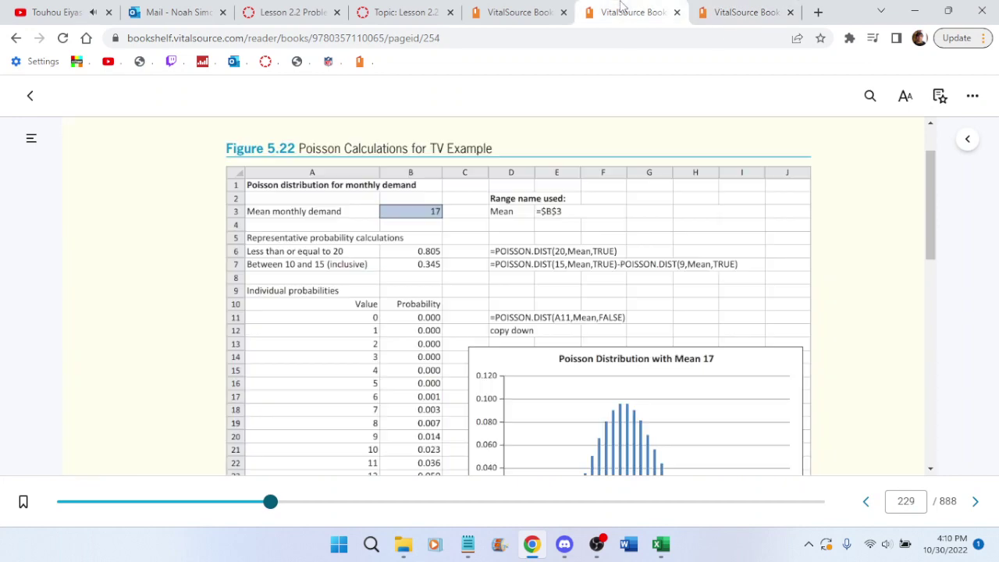
{"action": "scroll", "coordinate": [696, 277], "scroll_direction": "down", "scroll_amount": 1}
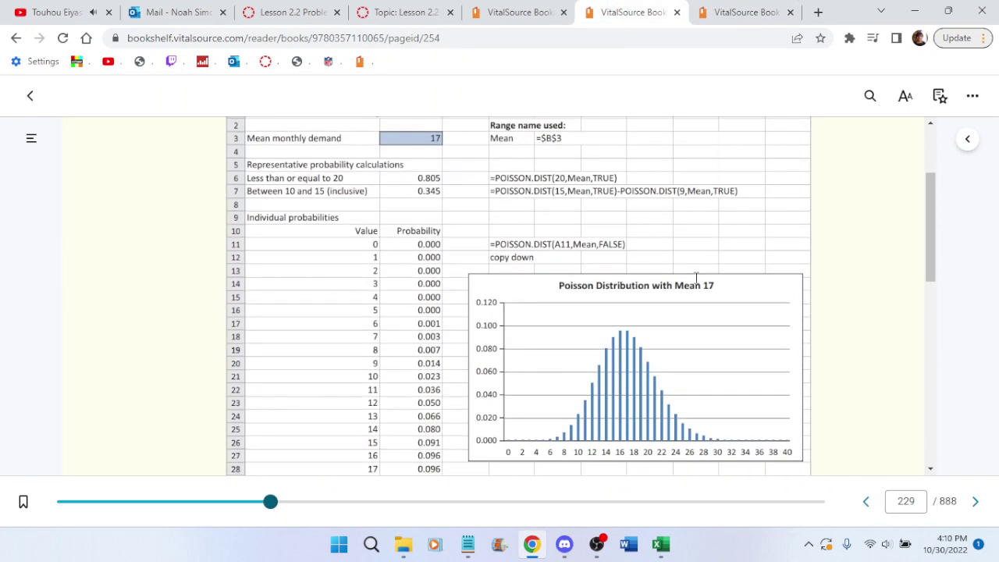
{"action": "scroll", "coordinate": [696, 278], "scroll_direction": "down", "scroll_amount": 9}
{"action": "scroll", "coordinate": [702, 279], "scroll_direction": "up", "scroll_amount": 4}
{"action": "scroll", "coordinate": [704, 281], "scroll_direction": "down", "scroll_amount": 2}
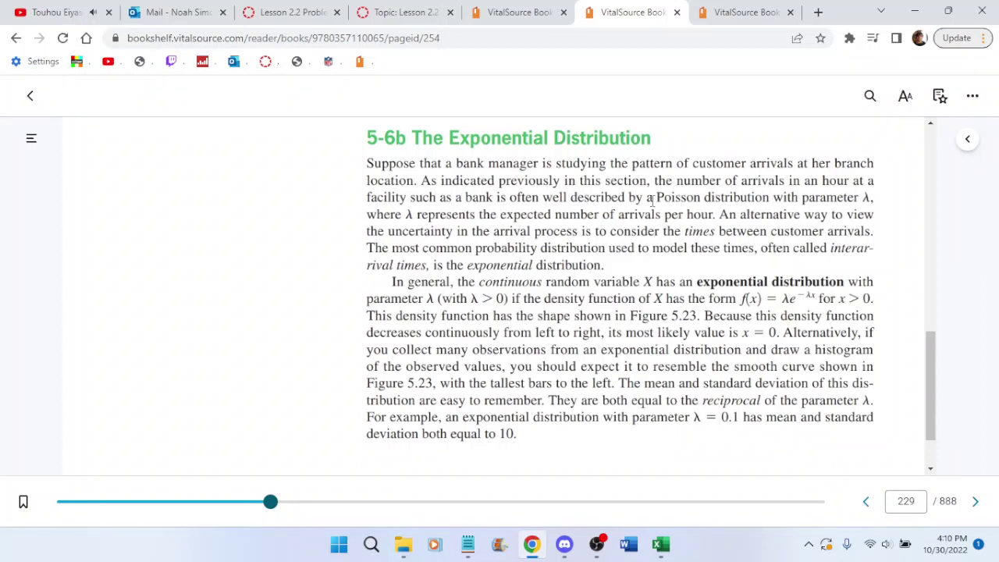
{"action": "scroll", "coordinate": [652, 200], "scroll_direction": "down", "scroll_amount": 3}
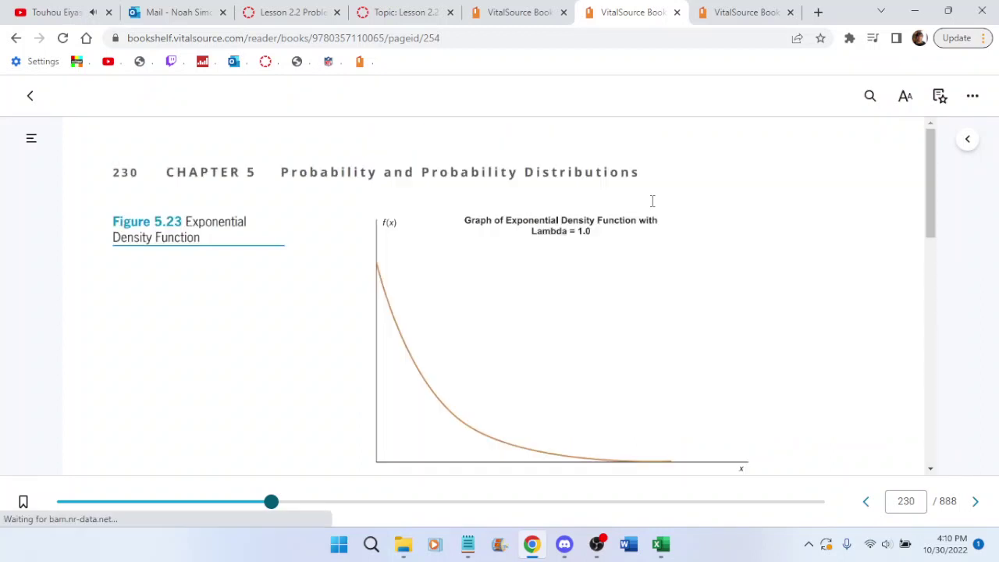
{"action": "scroll", "coordinate": [808, 256], "scroll_direction": "down", "scroll_amount": 5}
{"action": "scroll", "coordinate": [808, 258], "scroll_direction": "up", "scroll_amount": 1}
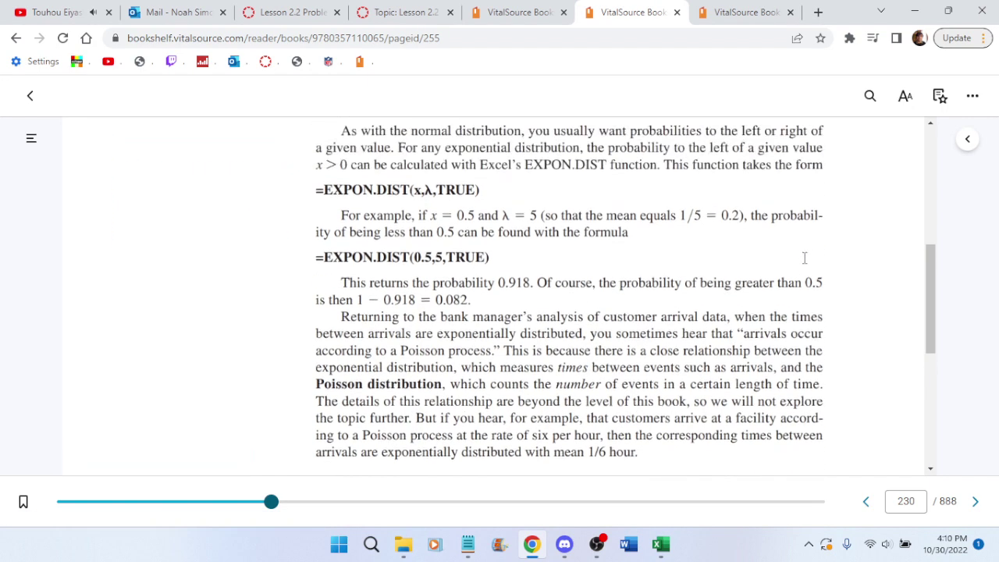
Review the EXPON.DIST(x,λ,TRUE) example and the relation between the mean and λ in section 5-6b
{"action": "scroll", "coordinate": [585, 244], "scroll_direction": "up", "scroll_amount": 3}
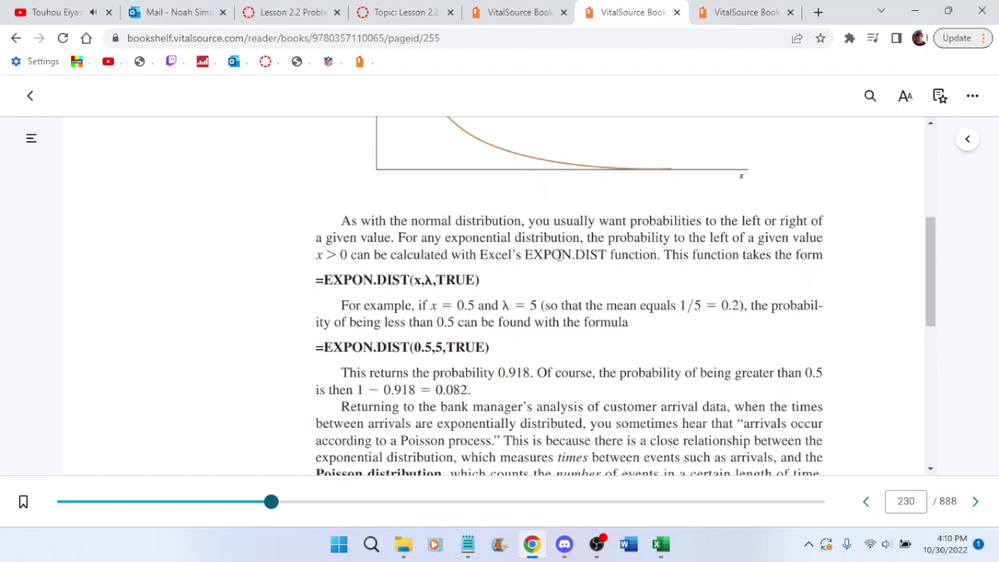
{"action": "scroll", "coordinate": [560, 256], "scroll_direction": "down", "scroll_amount": 1}
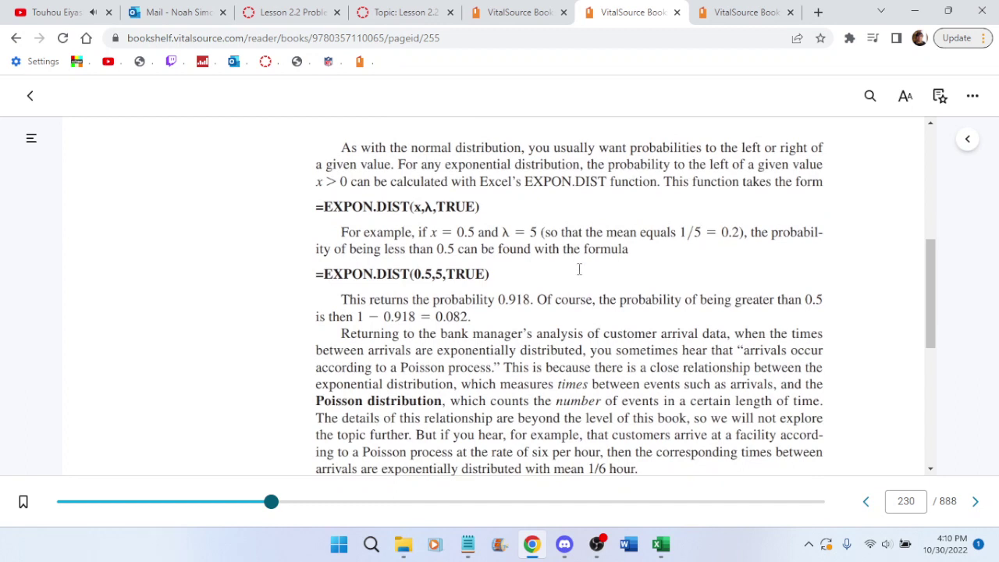
{"action": "scroll", "coordinate": [579, 269], "scroll_direction": "down", "scroll_amount": 1}
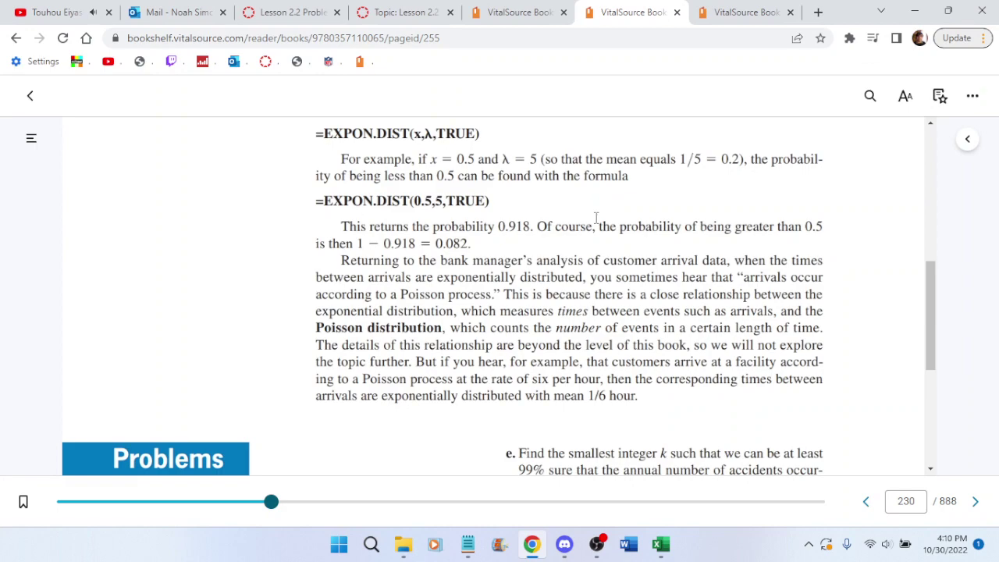
{"action": "scroll", "coordinate": [595, 223], "scroll_direction": "down", "scroll_amount": 3}
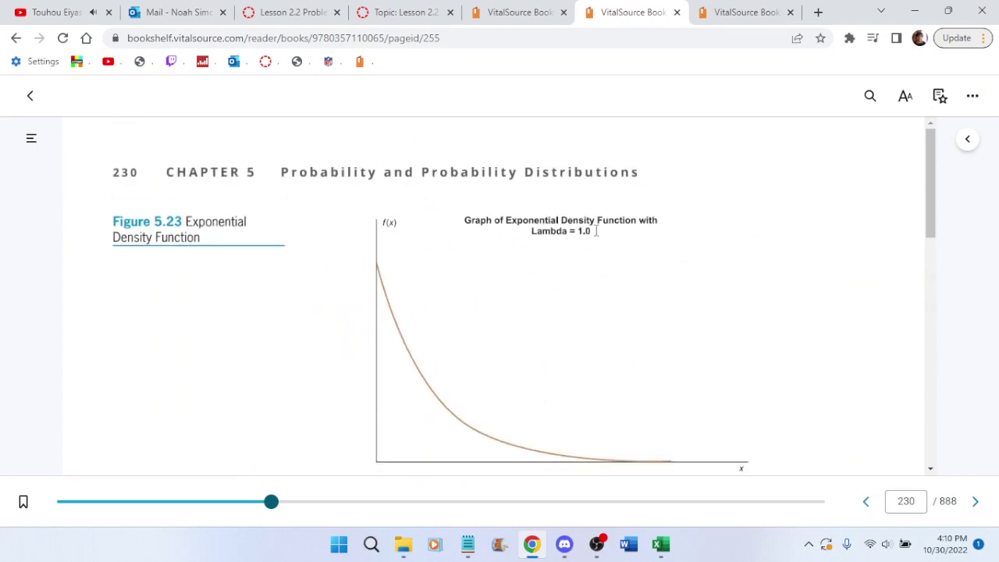
{"action": "scroll", "coordinate": [595, 230], "scroll_direction": "down", "scroll_amount": 1}
{"action": "scroll", "coordinate": [595, 230], "scroll_direction": "down", "scroll_amount": 3}
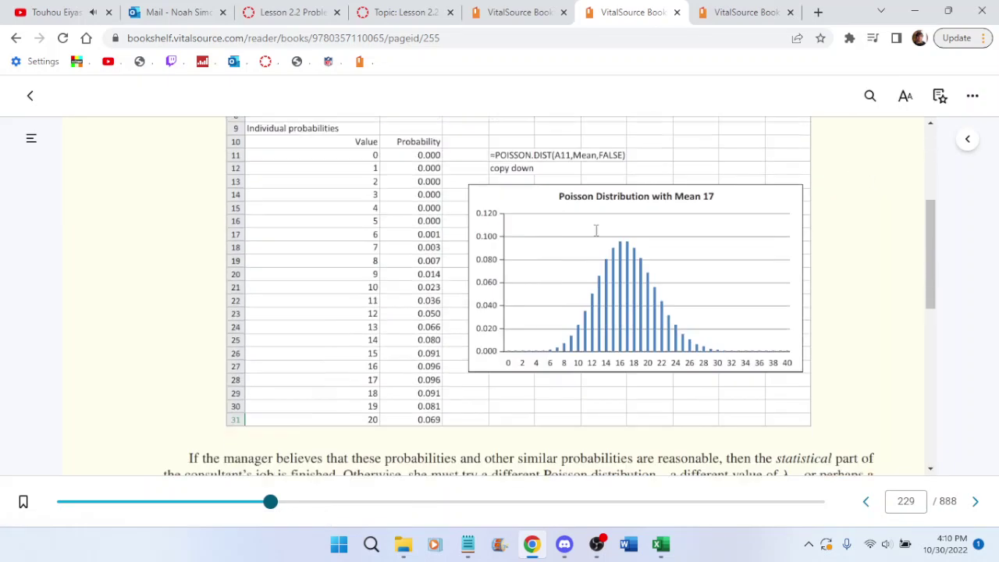
{"action": "scroll", "coordinate": [596, 230], "scroll_direction": "down", "scroll_amount": 2}
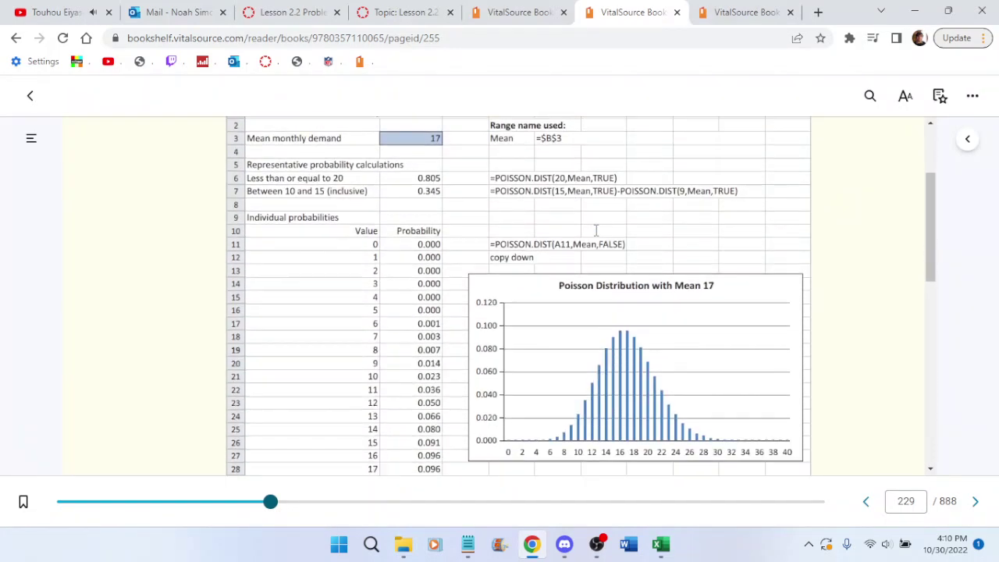
{"action": "scroll", "coordinate": [595, 230], "scroll_direction": "down", "scroll_amount": 5}
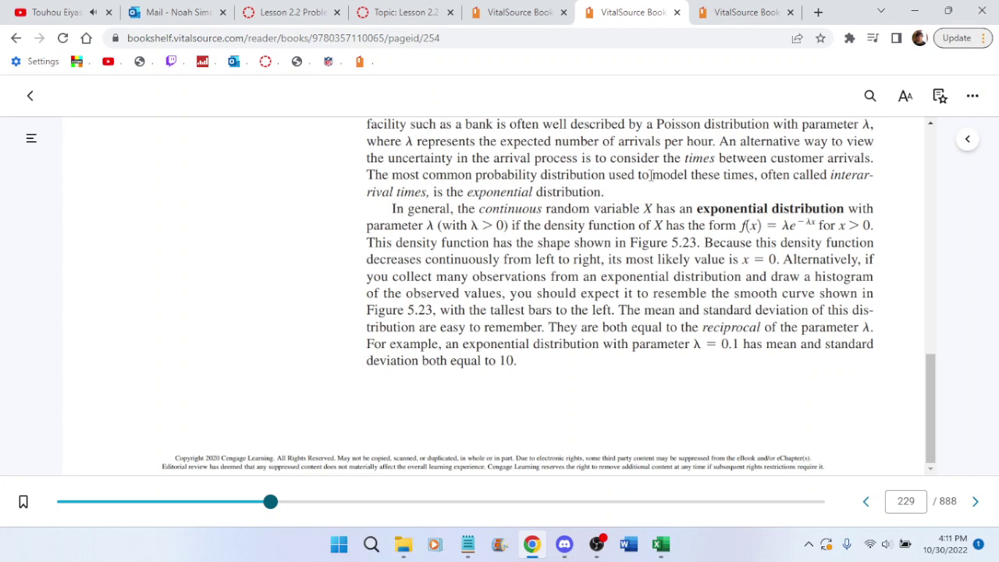
Compare the cells of the P05_46 sheet in Excel with the wording of problem 46 in the Chrome textbook
{"action": "left_click", "coordinate": [660, 544]}
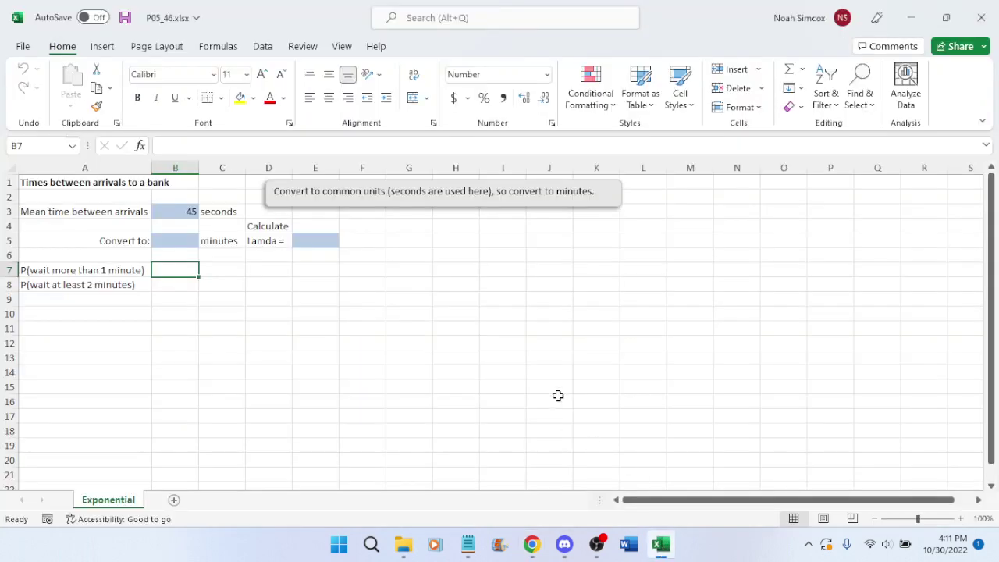
{"action": "left_click", "coordinate": [532, 544]}
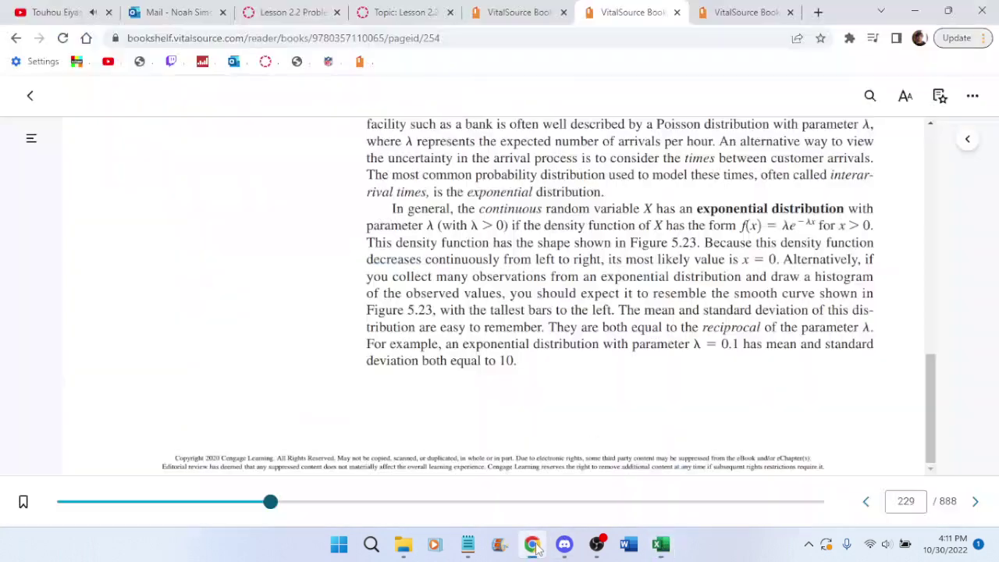
{"action": "left_click", "coordinate": [704, 9]}
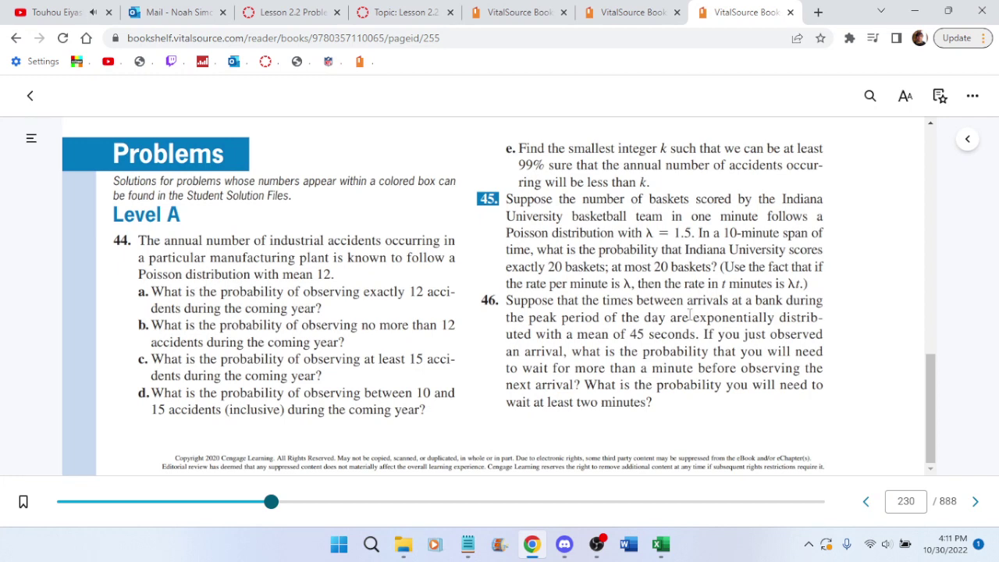
Review the EXPON.DIST formula and example on textbook page 230 in Chrome, checking it against problem 46 and the Excel sheet
{"action": "left_click", "coordinate": [618, 8]}
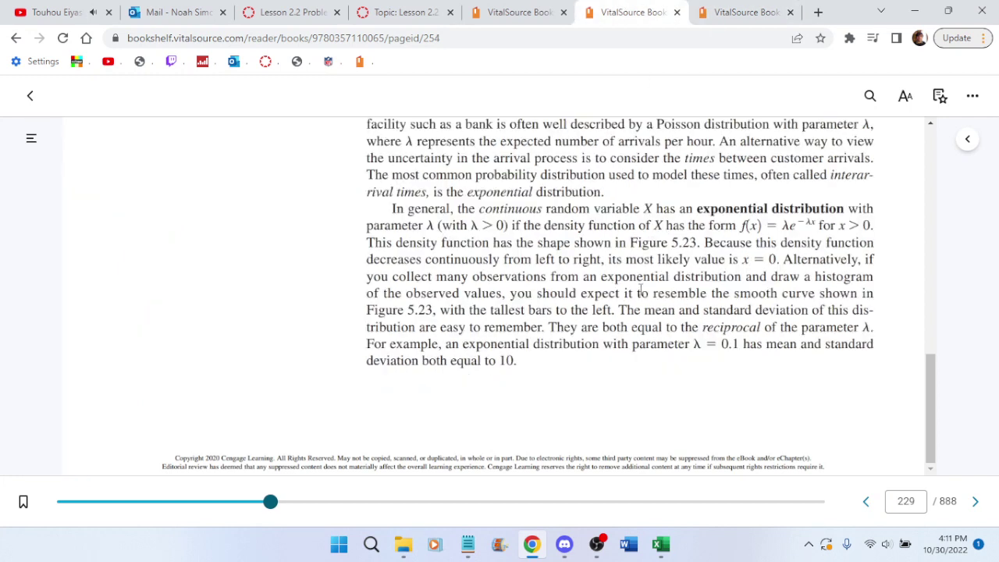
{"action": "scroll", "coordinate": [642, 289], "scroll_direction": "down", "scroll_amount": 3}
{"action": "scroll", "coordinate": [638, 283], "scroll_direction": "down", "scroll_amount": 5}
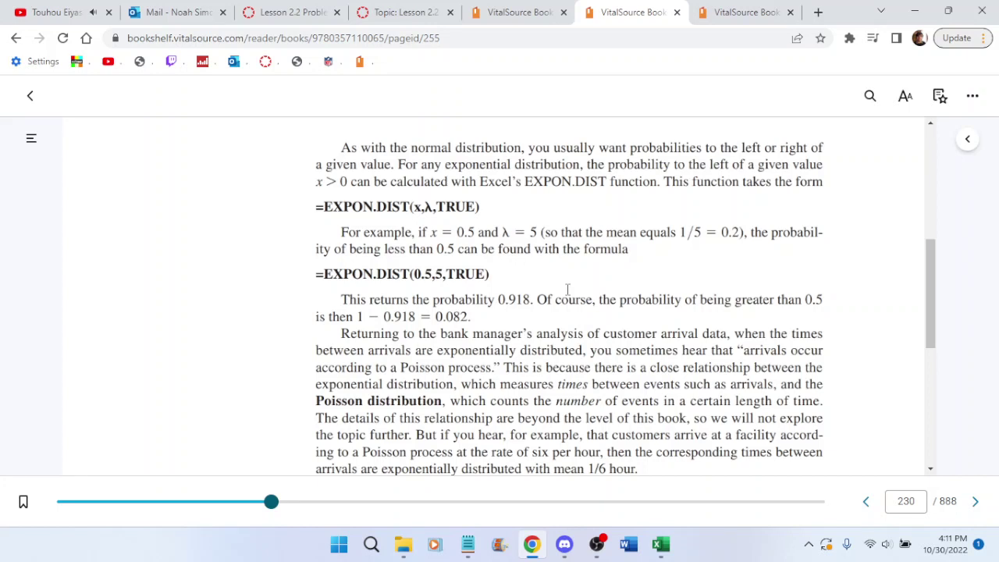
{"action": "scroll", "coordinate": [568, 289], "scroll_direction": "down", "scroll_amount": 1}
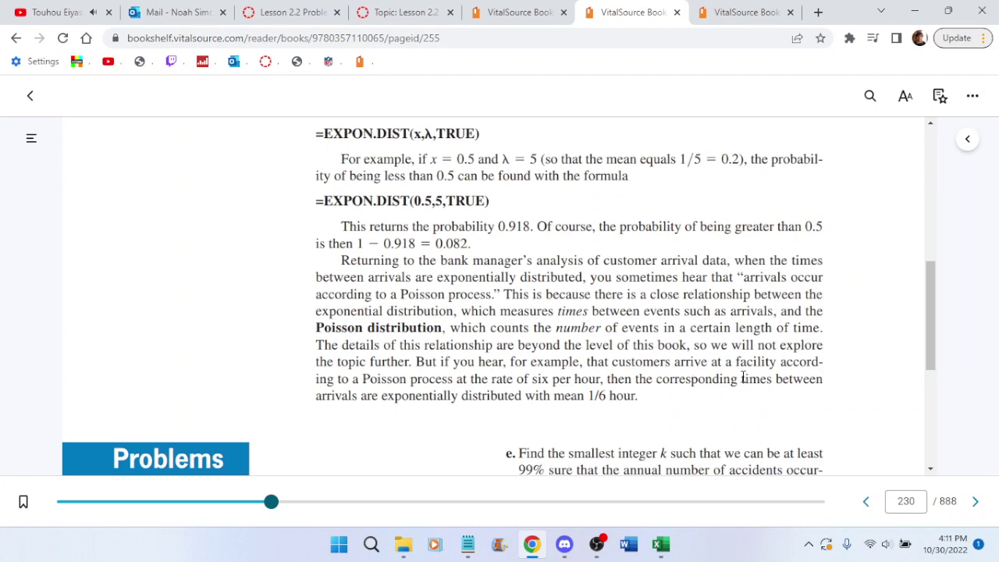
{"action": "left_click", "coordinate": [661, 545]}
{"action": "left_click", "coordinate": [661, 547]}
{"action": "left_click", "coordinate": [702, 11]}
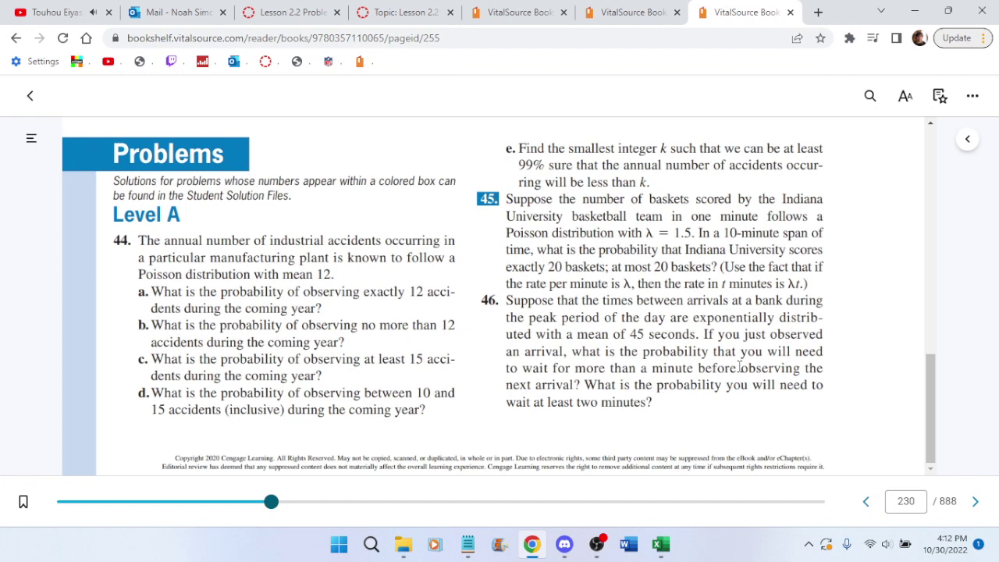
{"action": "left_click", "coordinate": [600, 12]}
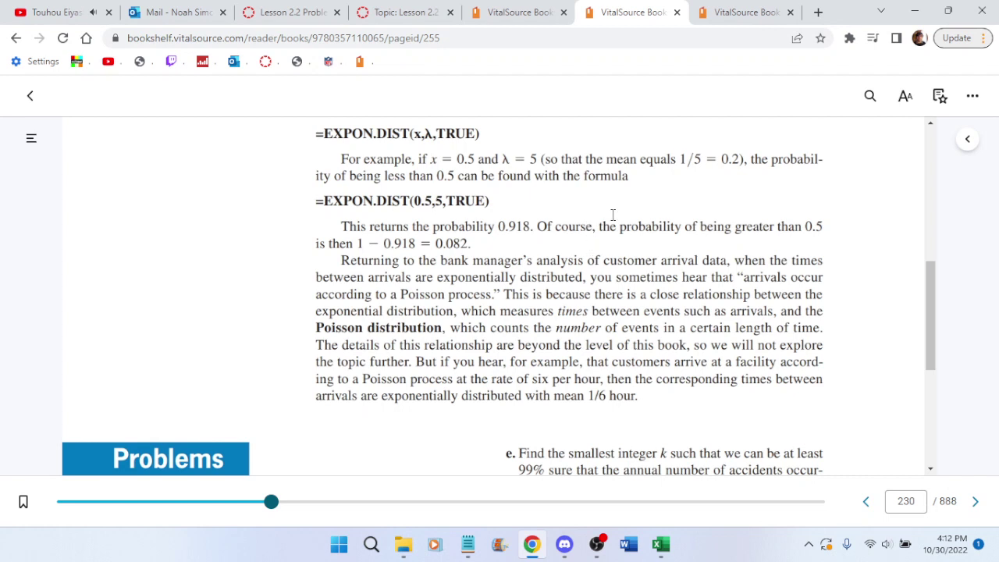
{"action": "scroll", "coordinate": [529, 291], "scroll_direction": "up", "scroll_amount": 1}
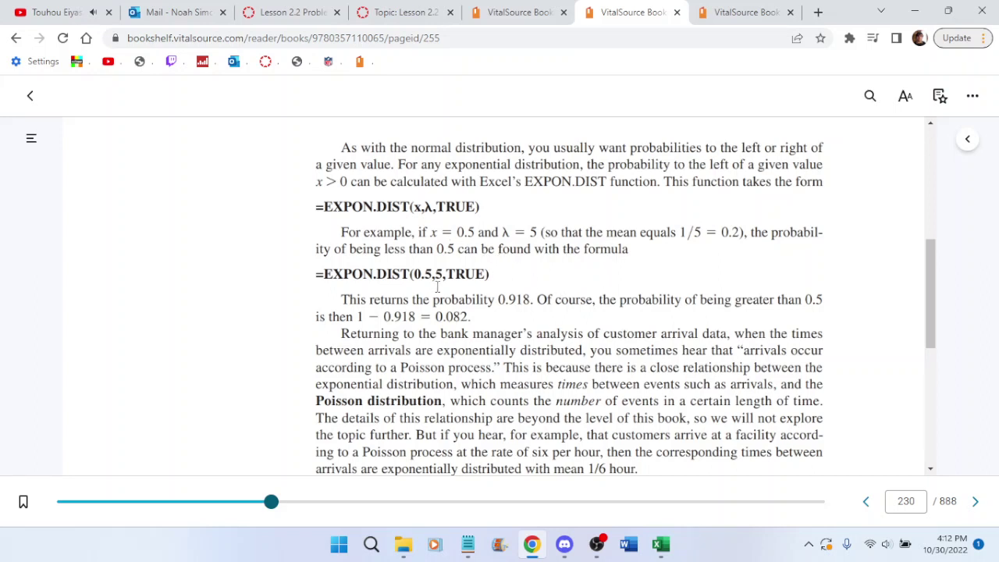
{"action": "left_click", "coordinate": [665, 544]}
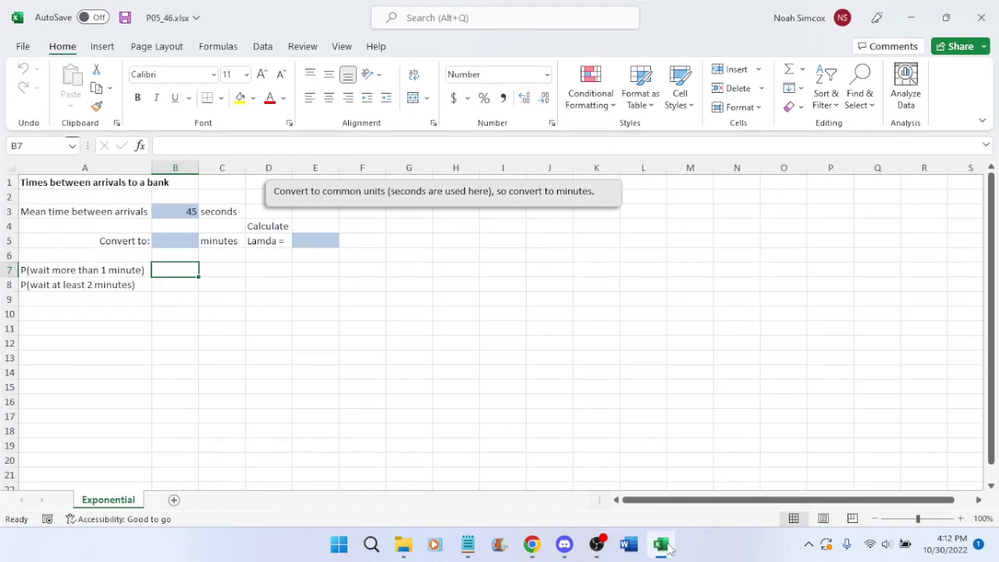
{"action": "left_click", "coordinate": [662, 545]}
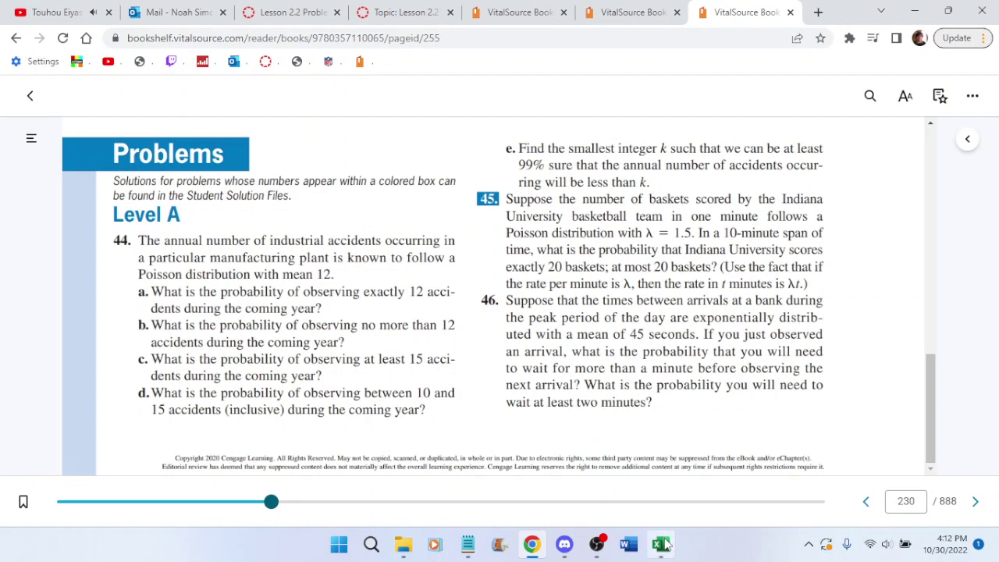
In the Excel sheet, convert the mean time between arrivals to minutes by entering =45/60 in cell B5
{"action": "left_click", "coordinate": [661, 544]}
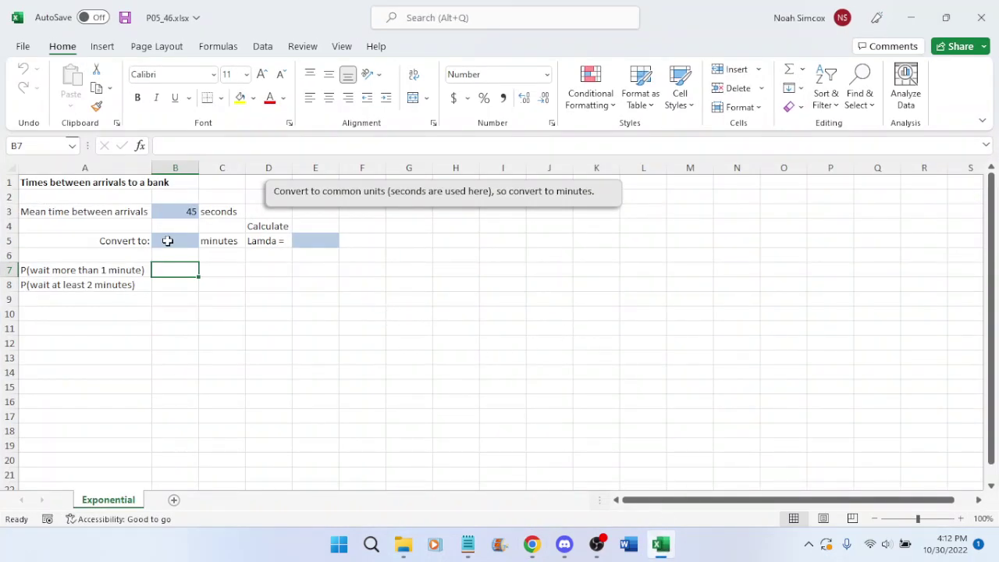
{"action": "left_click", "coordinate": [168, 241]}
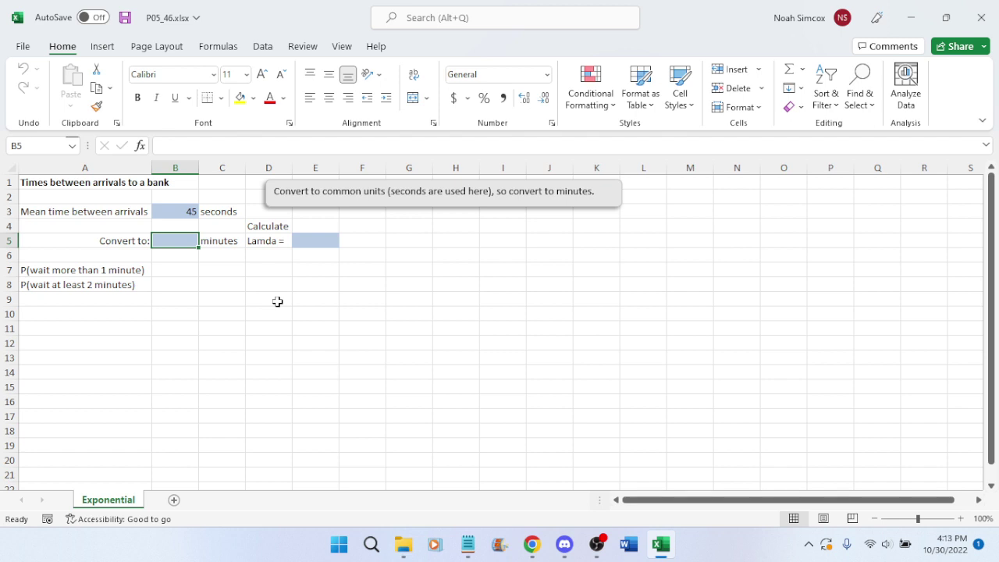
{"action": "type", "text": "45/60"}
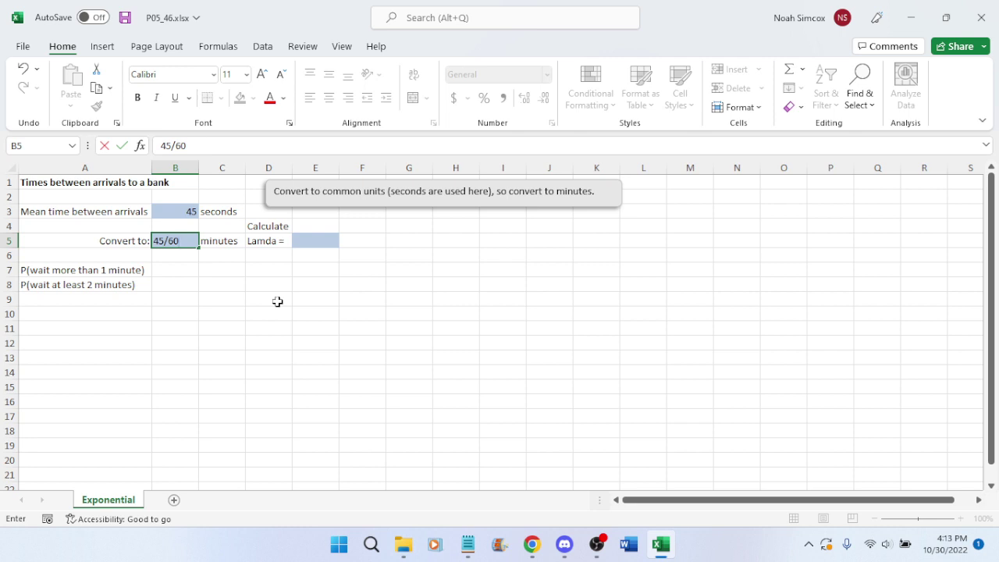
{"action": "key", "text": "Return"}
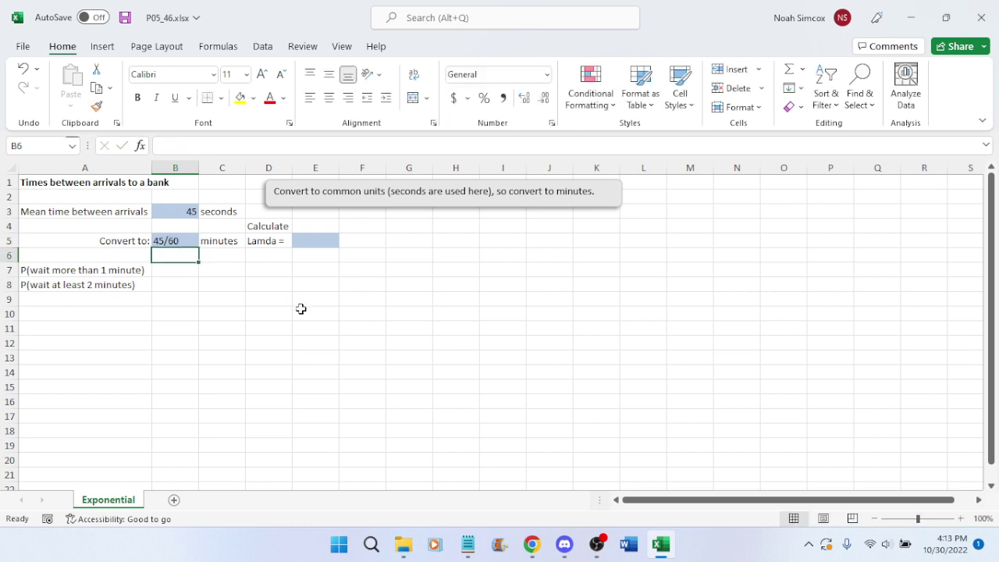
{"action": "key", "text": "XF86AudioRaiseVolume"}
{"action": "key", "text": "XF86AudioRaiseVolume"}
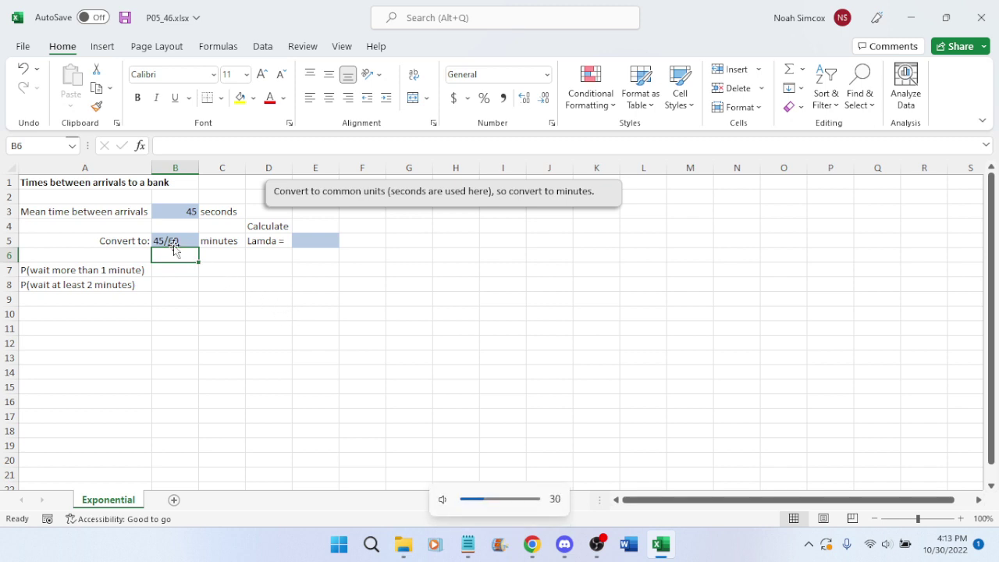
{"action": "left_click", "coordinate": [191, 241]}
{"action": "left_click", "coordinate": [161, 145]}
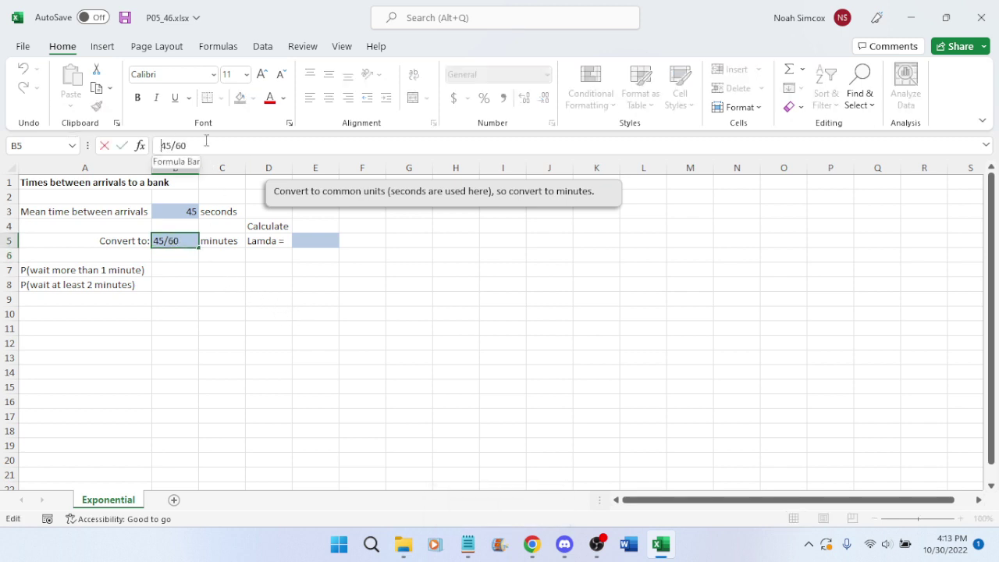
{"action": "type", "text": "="}
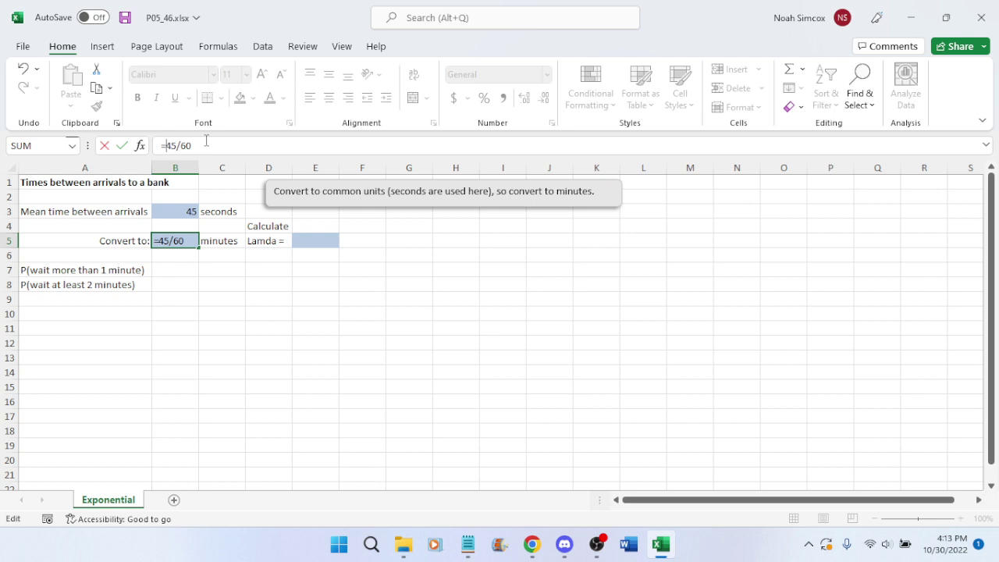
{"action": "key", "text": "Return"}
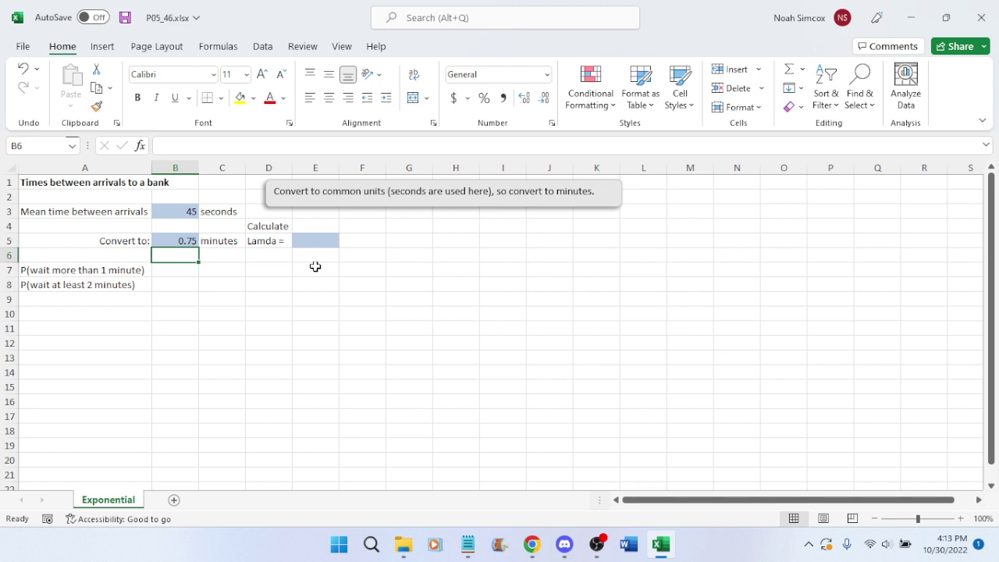
Clear the converted minutes value from cell B5
{"action": "left_click", "coordinate": [182, 241]}
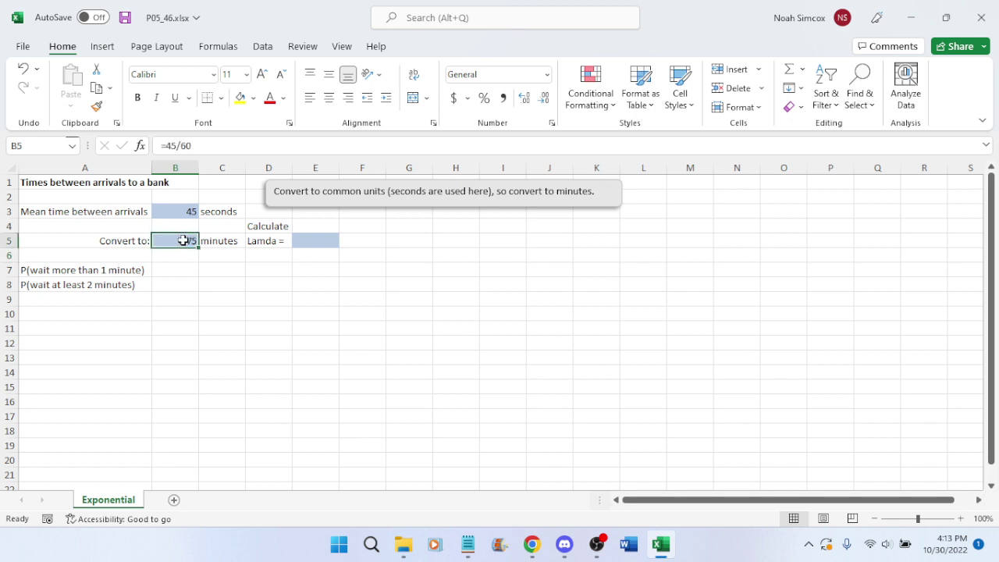
{"action": "key", "text": "Delete"}
{"action": "left_click", "coordinate": [255, 304]}
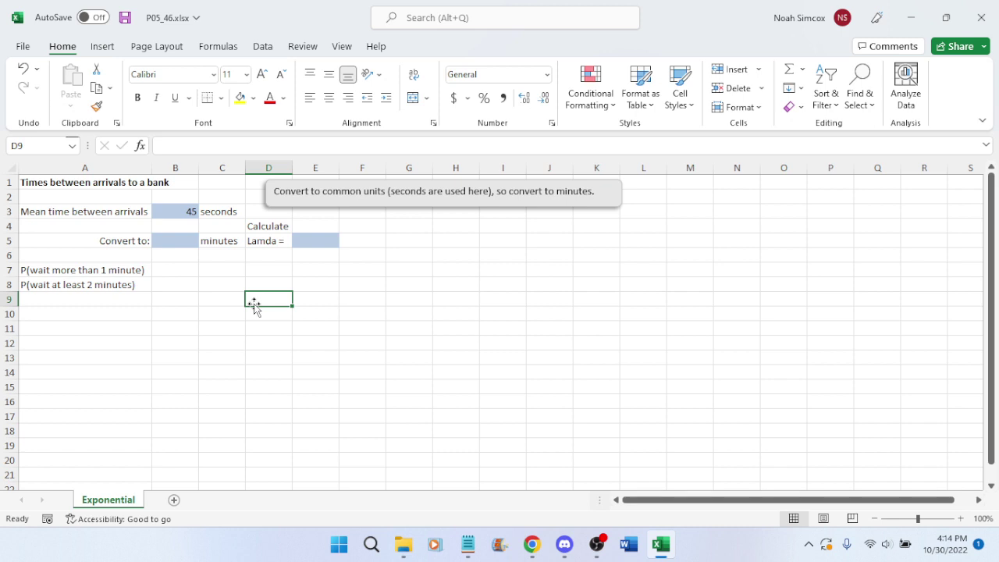
Check the minutes and lambda cells against problem 46 in Chrome and reread section 5-6b on how the mean relates to λ
{"action": "left_click", "coordinate": [323, 237]}
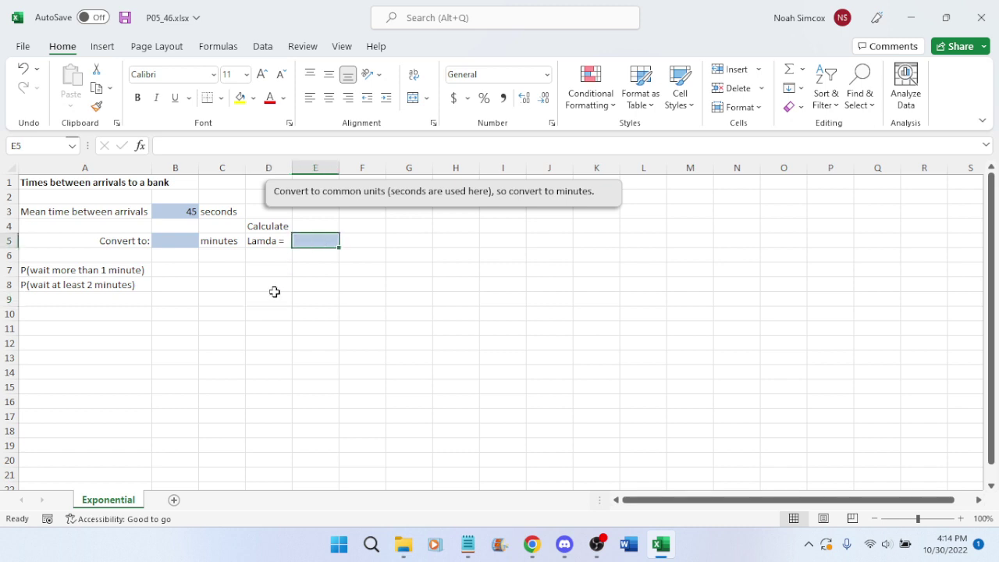
{"action": "left_click", "coordinate": [176, 239]}
{"action": "left_click", "coordinate": [314, 240]}
{"action": "left_click", "coordinate": [531, 544]}
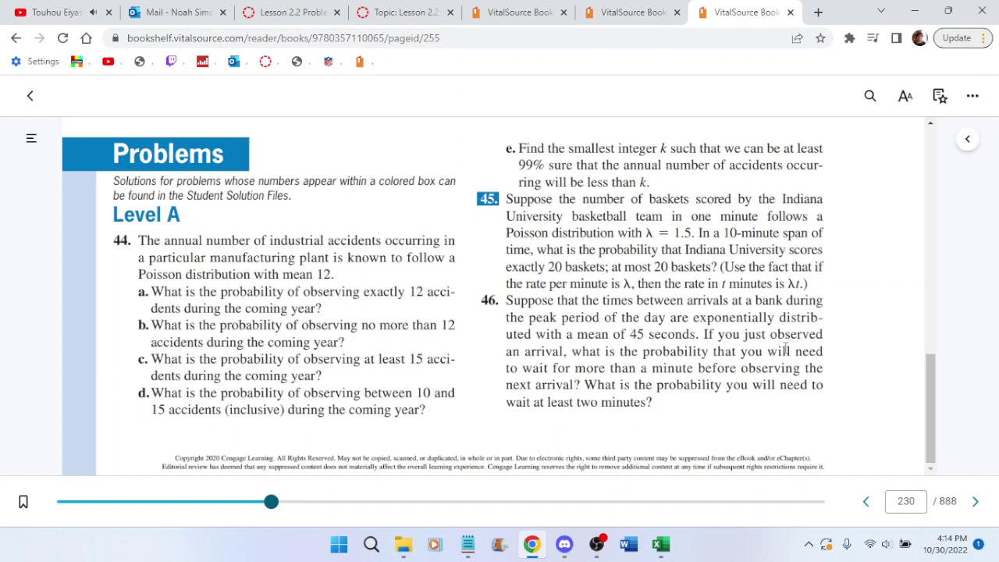
{"action": "left_click", "coordinate": [660, 544]}
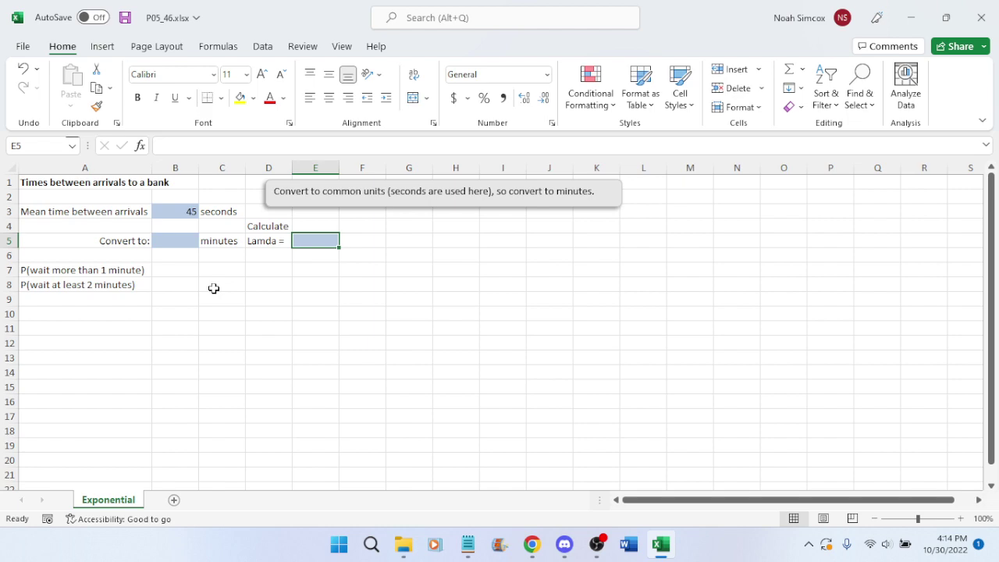
{"action": "left_click", "coordinate": [532, 544]}
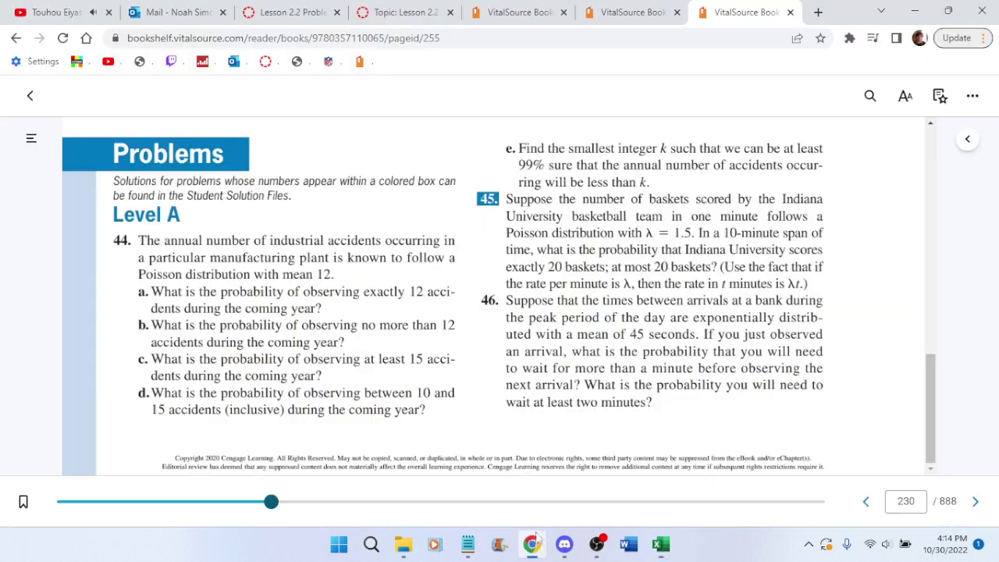
{"action": "left_click", "coordinate": [624, 12]}
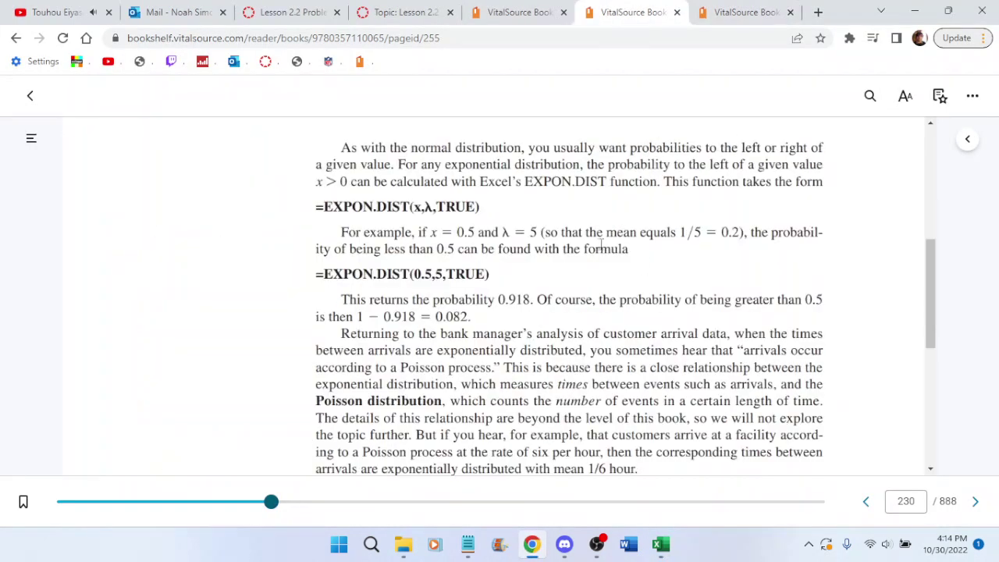
{"action": "scroll", "coordinate": [609, 226], "scroll_direction": "down", "scroll_amount": 2}
{"action": "scroll", "coordinate": [610, 226], "scroll_direction": "up", "scroll_amount": 10}
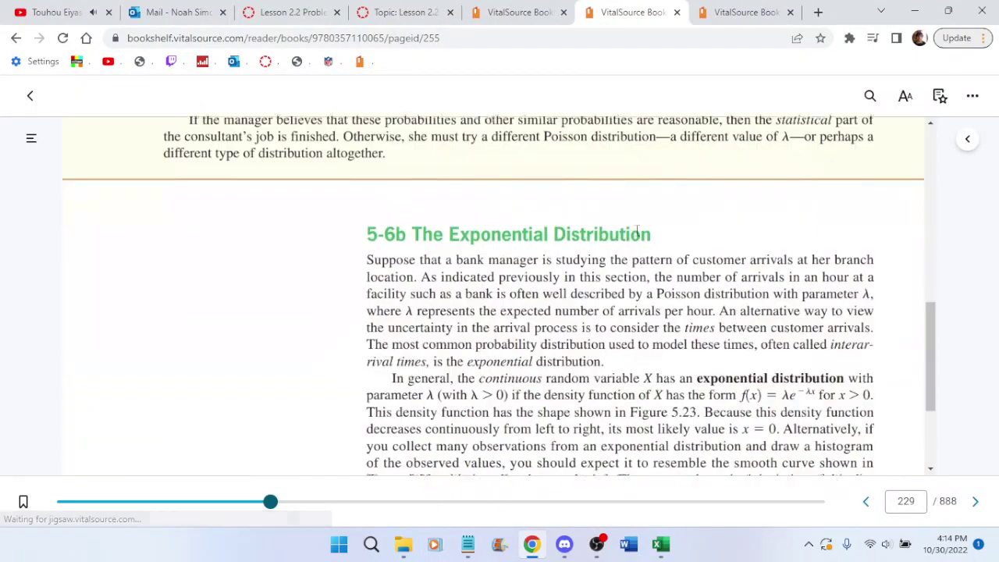
{"action": "scroll", "coordinate": [639, 231], "scroll_direction": "up", "scroll_amount": 1}
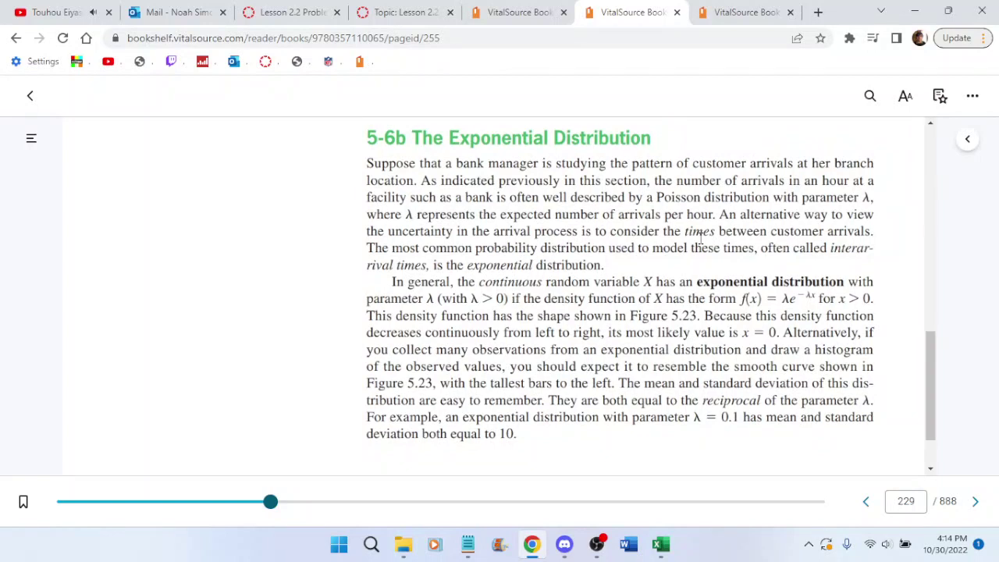
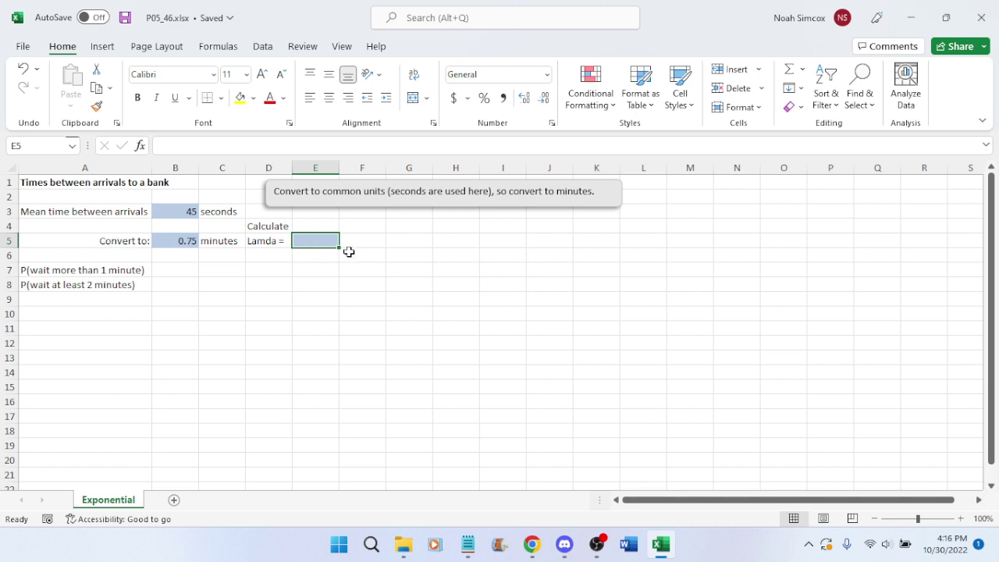
Calculate lambda in cell E5 of the Excel sheet with the formula =100/75 and save the workbook
{"action": "type", "text": "100/75"}
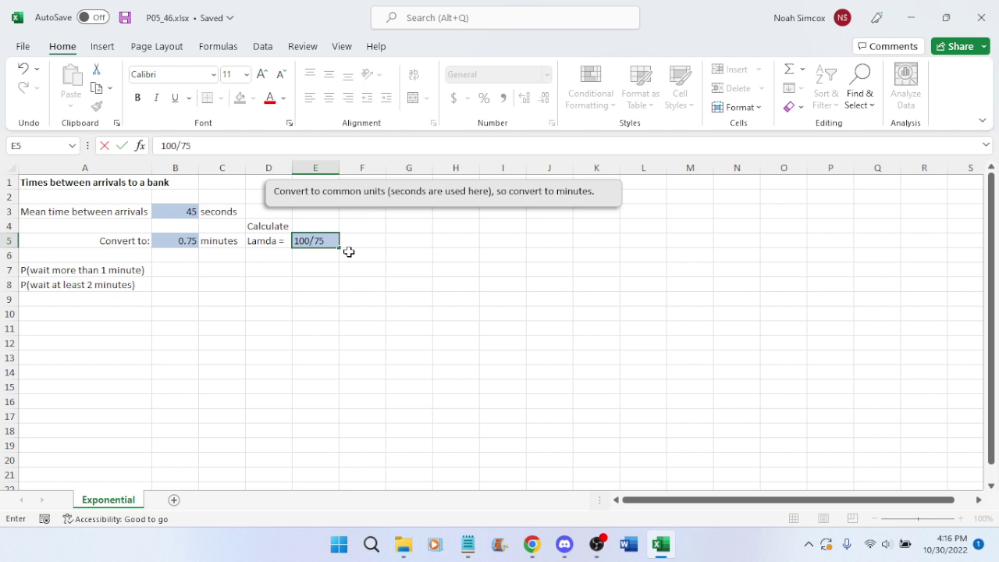
{"action": "key", "text": "Return"}
{"action": "left_click", "coordinate": [321, 241]}
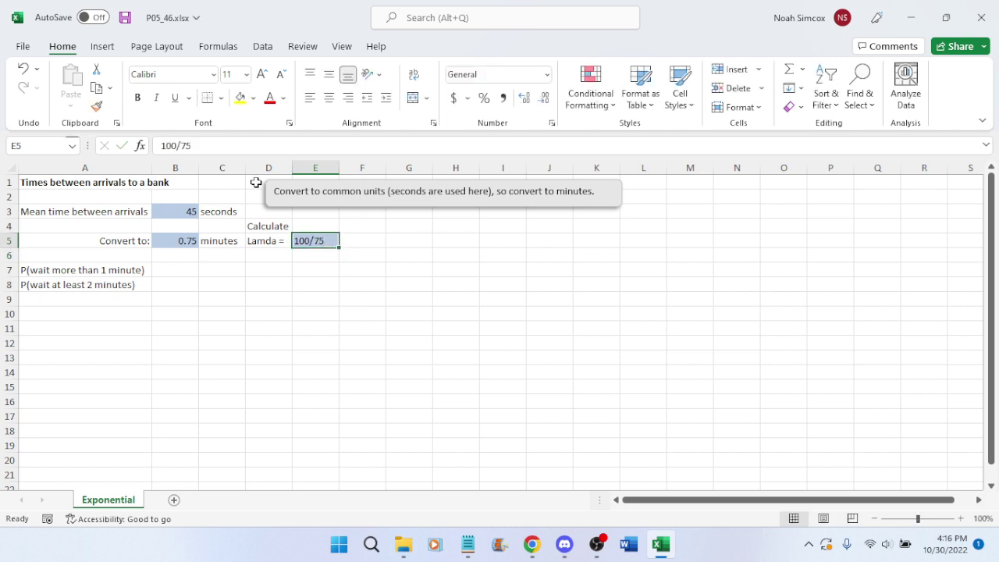
{"action": "left_click", "coordinate": [164, 146]}
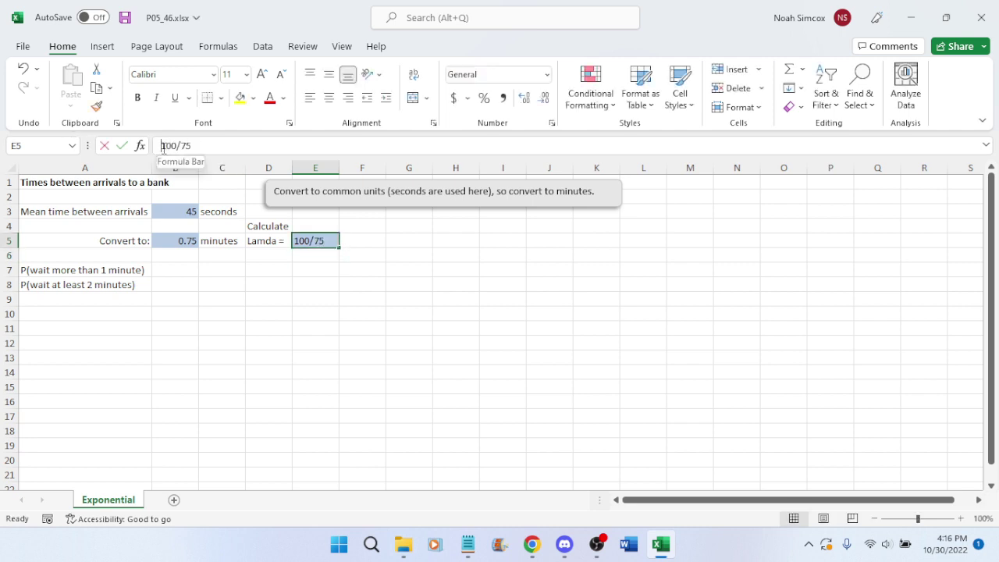
{"action": "type", "text": "="}
{"action": "key", "text": "Return"}
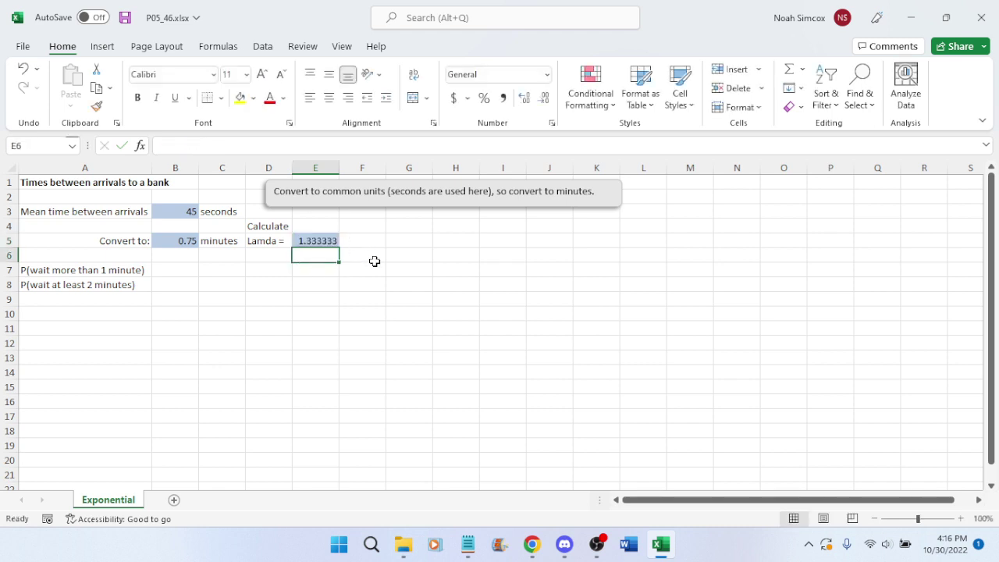
{"action": "key", "text": "ctrl+s"}
{"action": "key", "text": "XF86AudioLowerVolume"}
{"action": "left_click", "coordinate": [172, 272]}
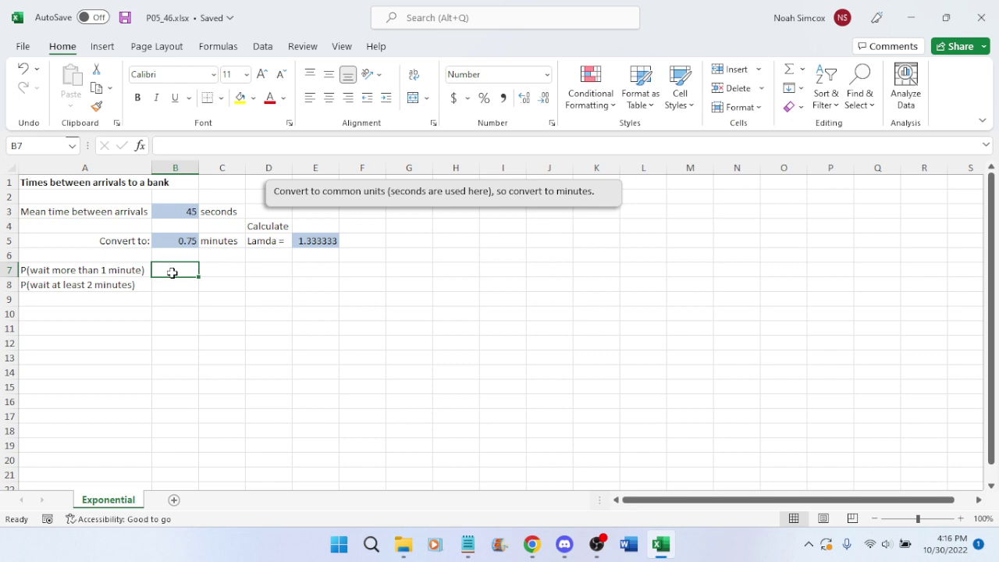
{"action": "type", "text": "1-"}
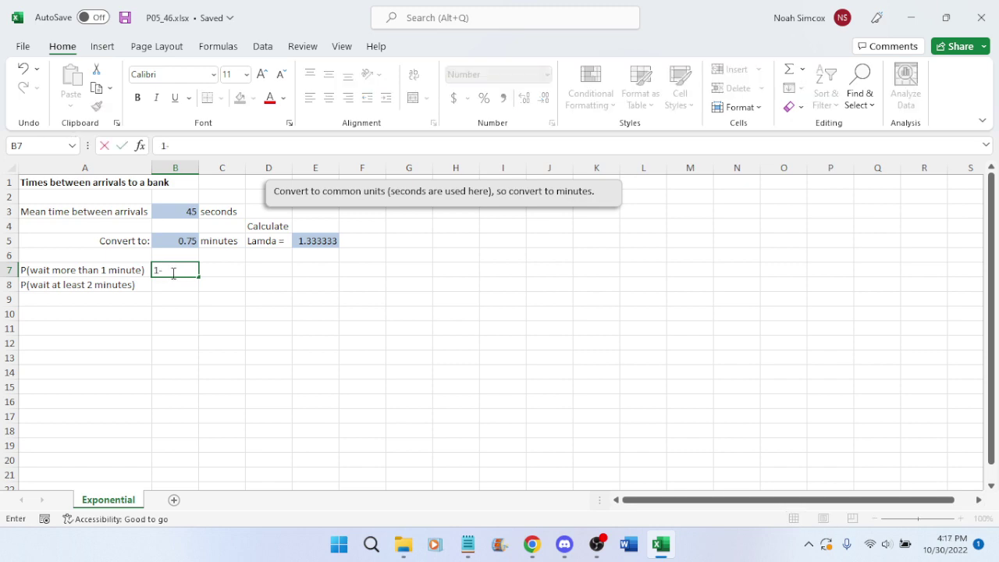
{"action": "key", "text": "BackSpace"}
{"action": "key", "text": "Return"}
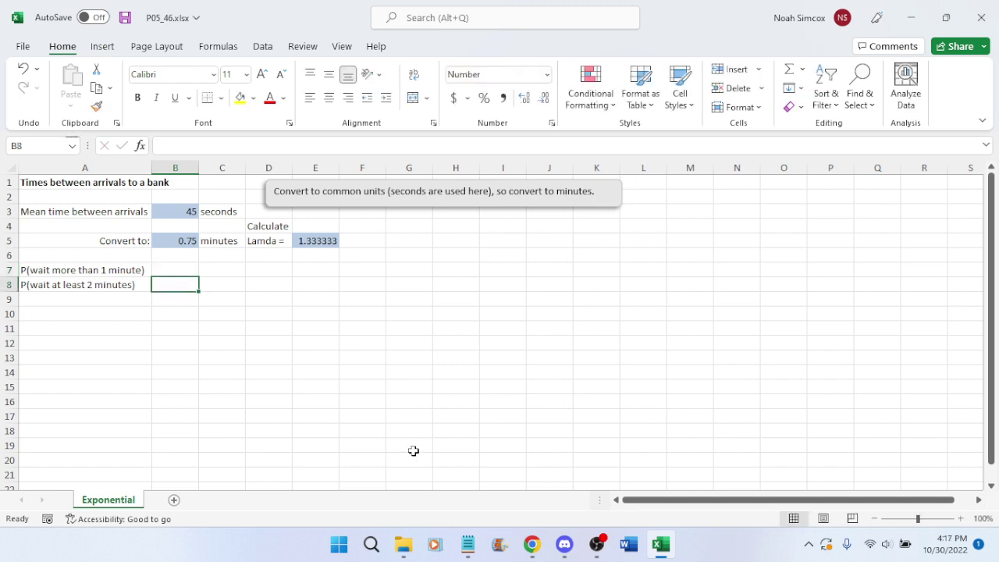
Review the EXPON.DIST(x,λ,TRUE) syntax and its greater-than example on textbook page 230 in Chrome
{"action": "left_click", "coordinate": [532, 544]}
{"action": "scroll", "coordinate": [624, 286], "scroll_direction": "down", "scroll_amount": 3}
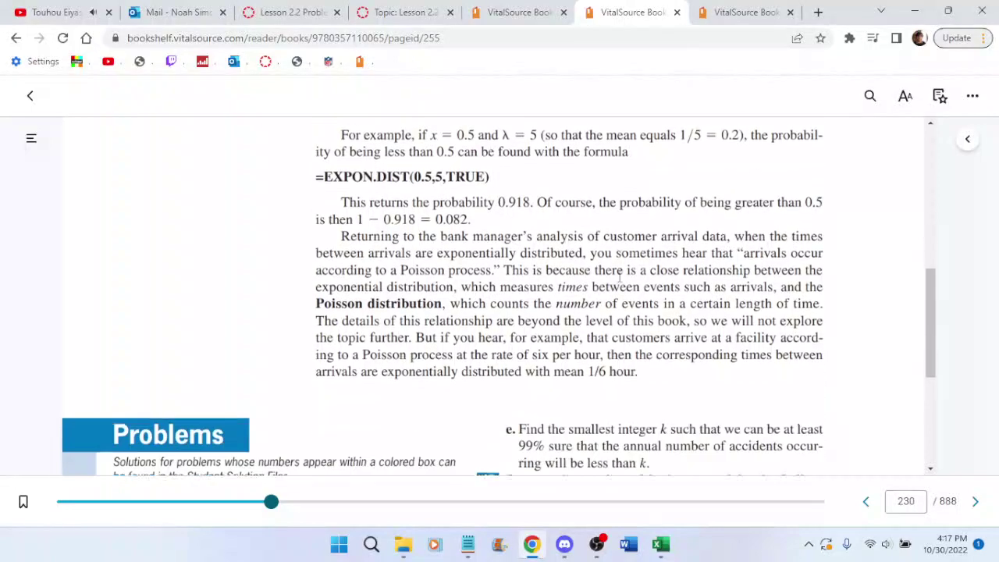
{"action": "scroll", "coordinate": [619, 276], "scroll_direction": "up", "scroll_amount": 3}
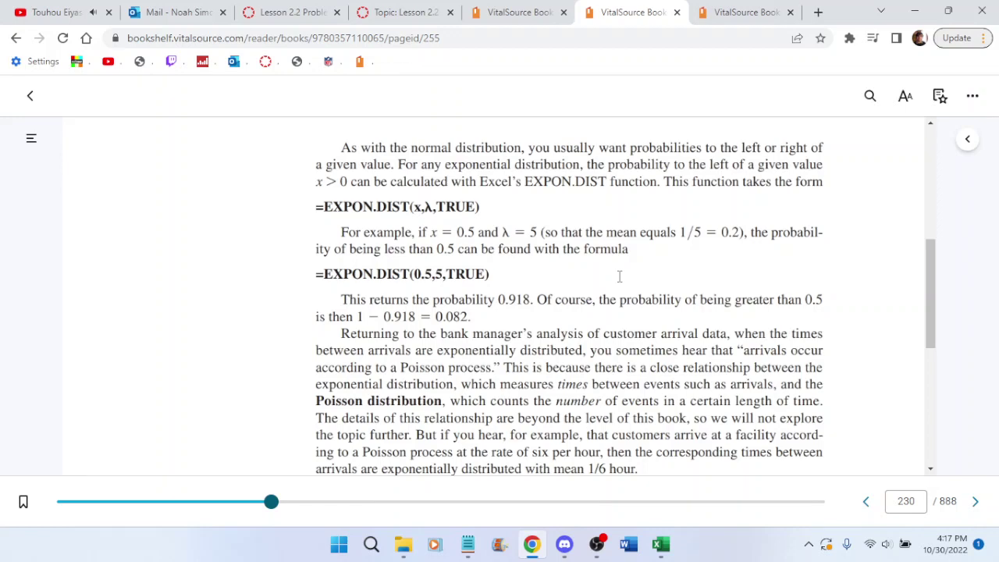
Switch to the Excel workbook and select cell B7 for the probability of waiting more than 1 minute
{"action": "left_click", "coordinate": [662, 546]}
{"action": "left_click", "coordinate": [182, 266]}
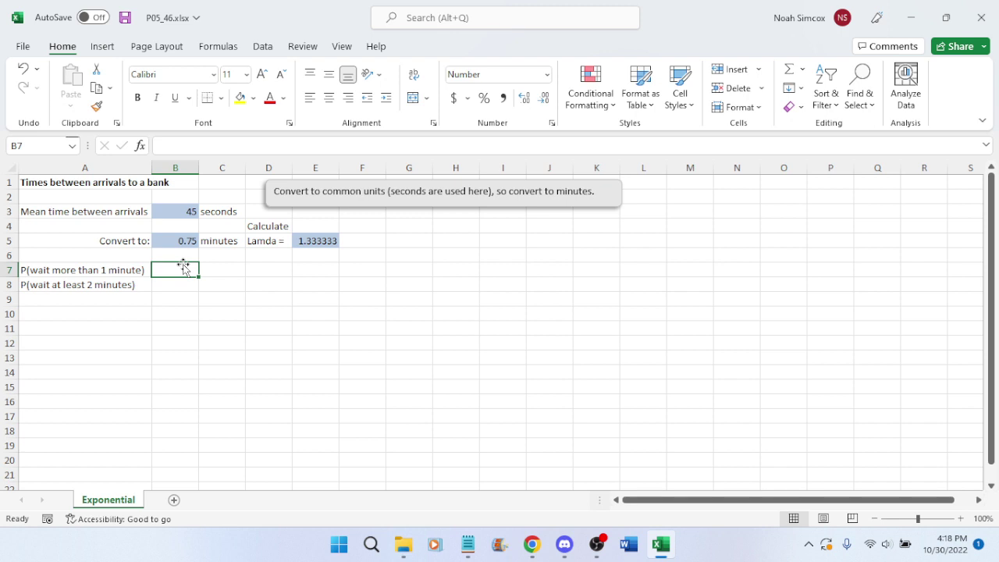
{"action": "type", "text": "1-"}
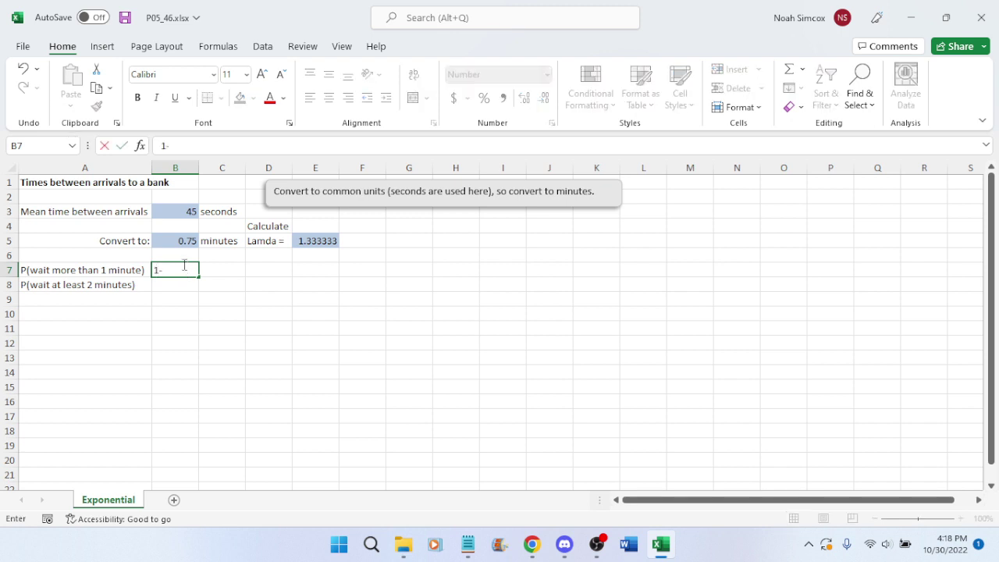
{"action": "type", "text": "expo"}
{"action": "key", "text": "BackSpace"}
{"action": "key", "text": "BackSpace"}
{"action": "key", "text": "BackSpace"}
{"action": "key", "text": "BackSpace"}
{"action": "key", "text": "BackSpace"}
{"action": "key", "text": "BackSpace"}
Calculate P(wait more than 1 minute) in B7 with =1-EXPON.DIST(1,E5,TRUE), checking the function's arguments in the Chrome textbook, and save the workbook
{"action": "type", "text": "=10"}
{"action": "key", "text": "BackSpace"}
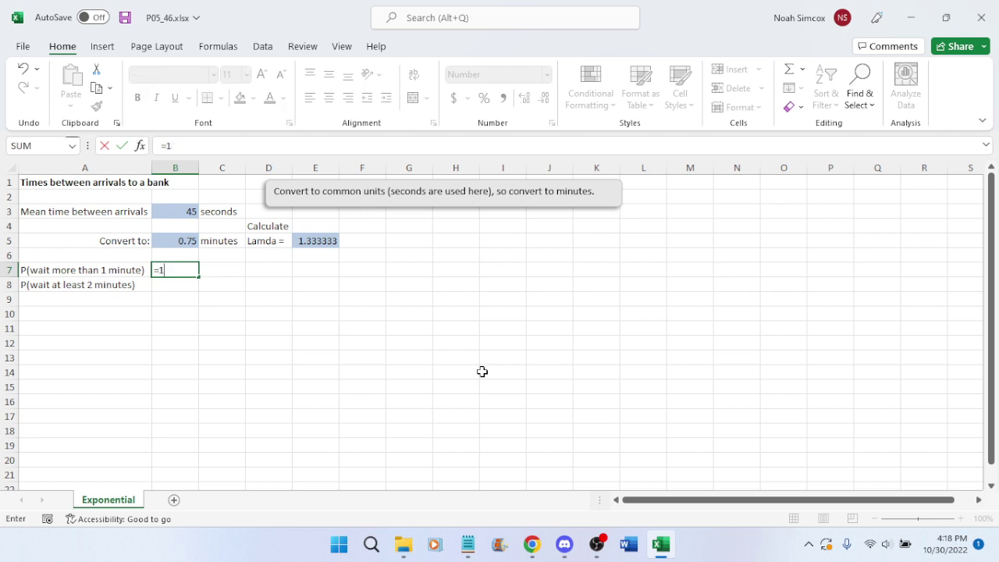
{"action": "type", "text": "-expon"}
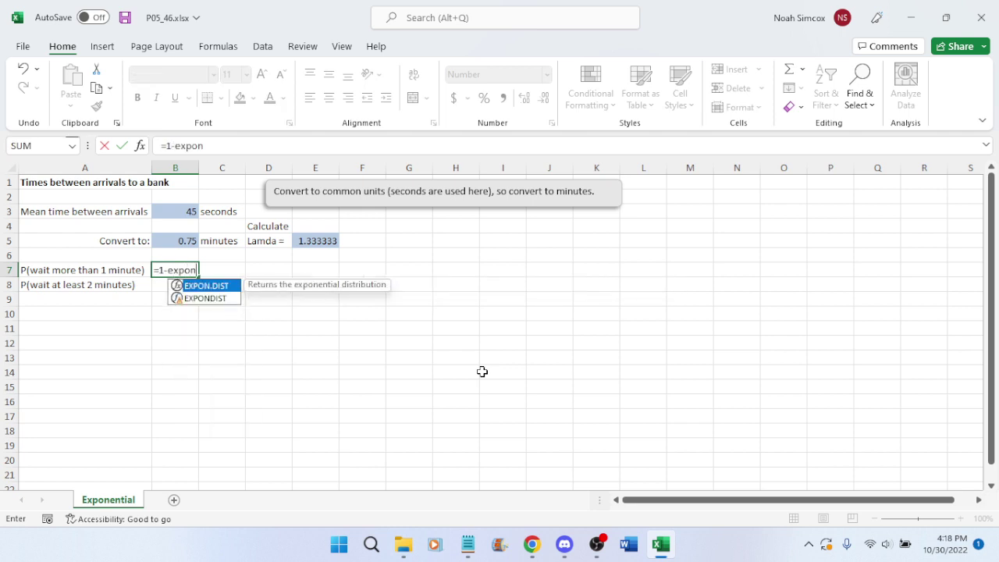
{"action": "type", "text": ".dist("}
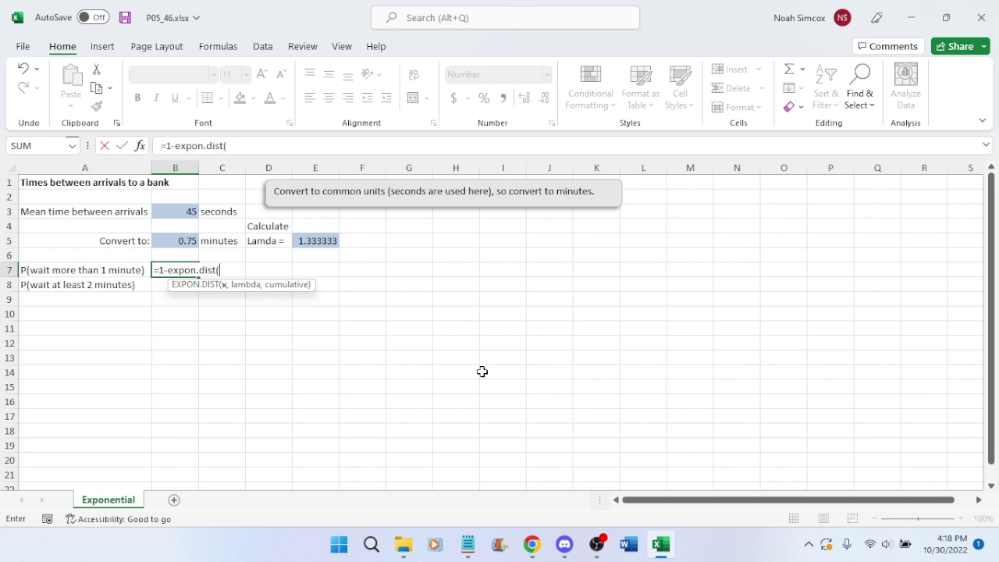
{"action": "left_click", "coordinate": [531, 544]}
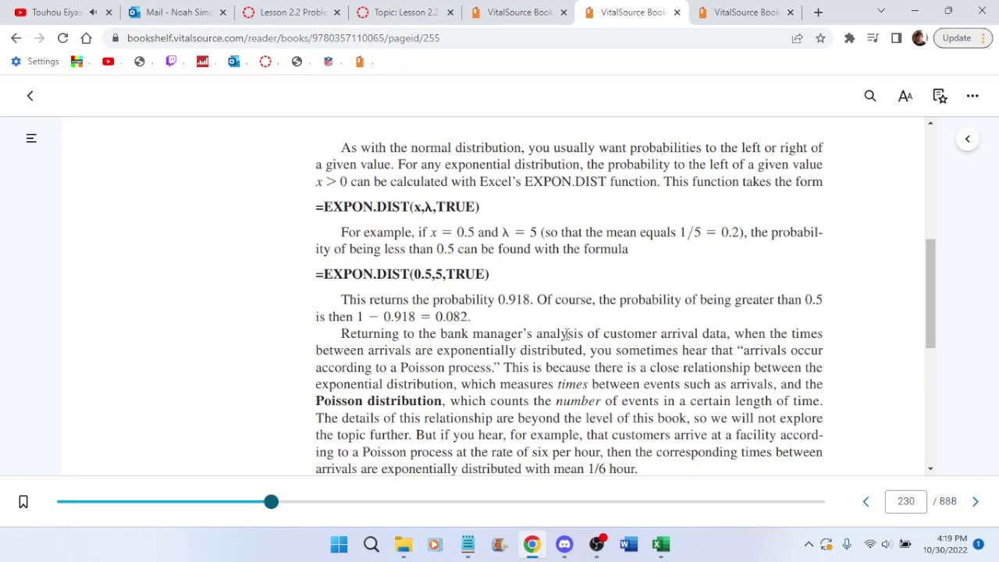
{"action": "left_click", "coordinate": [660, 544]}
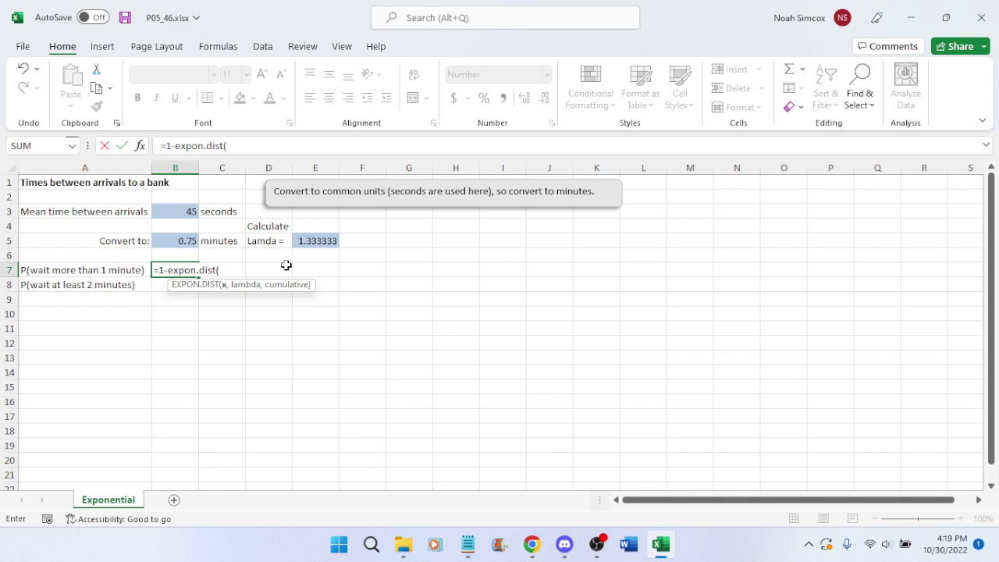
{"action": "type", "text": "1,"}
{"action": "left_click", "coordinate": [312, 244]}
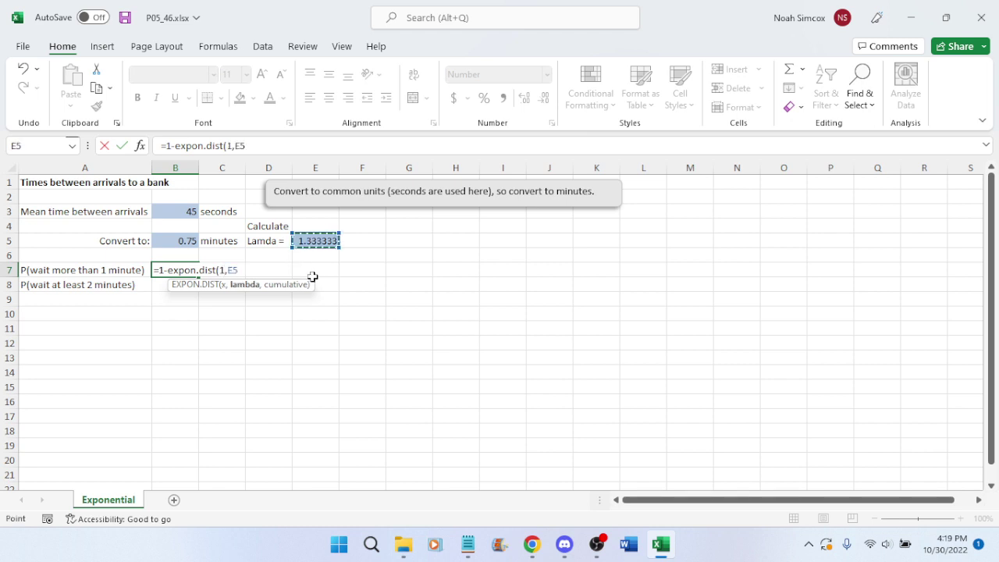
{"action": "type", "text": ",true)"}
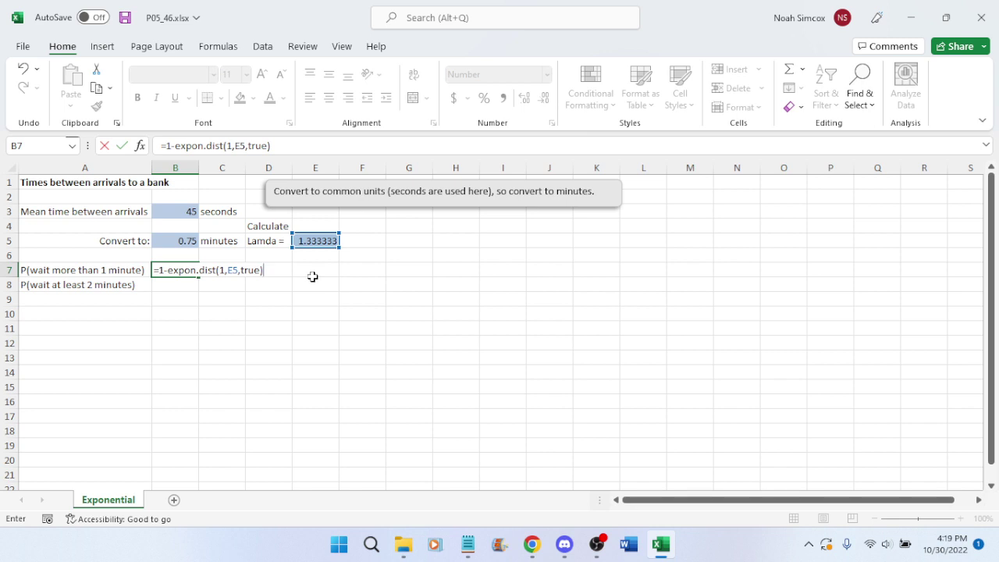
{"action": "key", "text": "Return"}
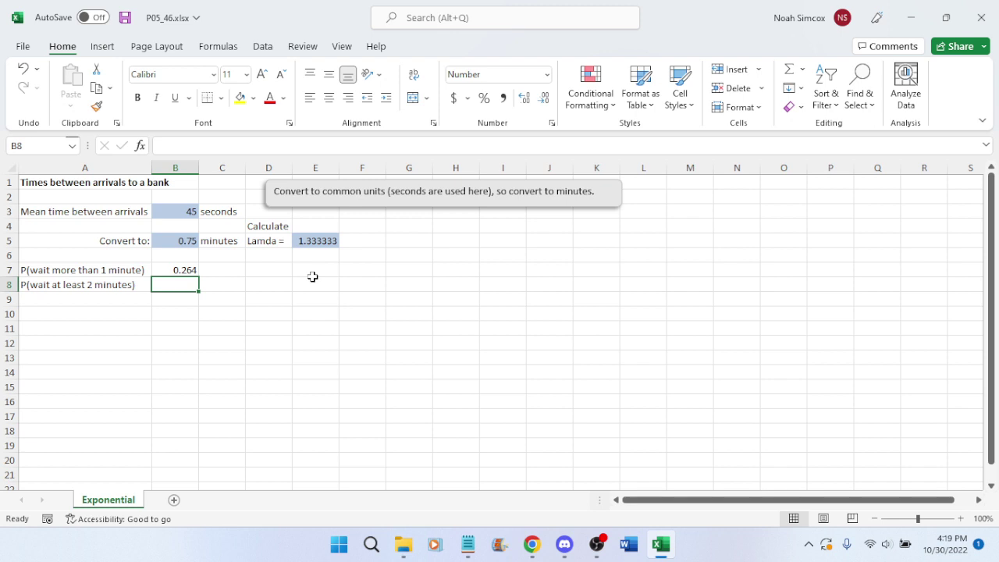
{"action": "key", "text": "ctrl+s"}
Review problem 46 and the EXPON.DIST explanation in Chrome, and check them against the formula in Excel cell B7
{"action": "left_click", "coordinate": [535, 546]}
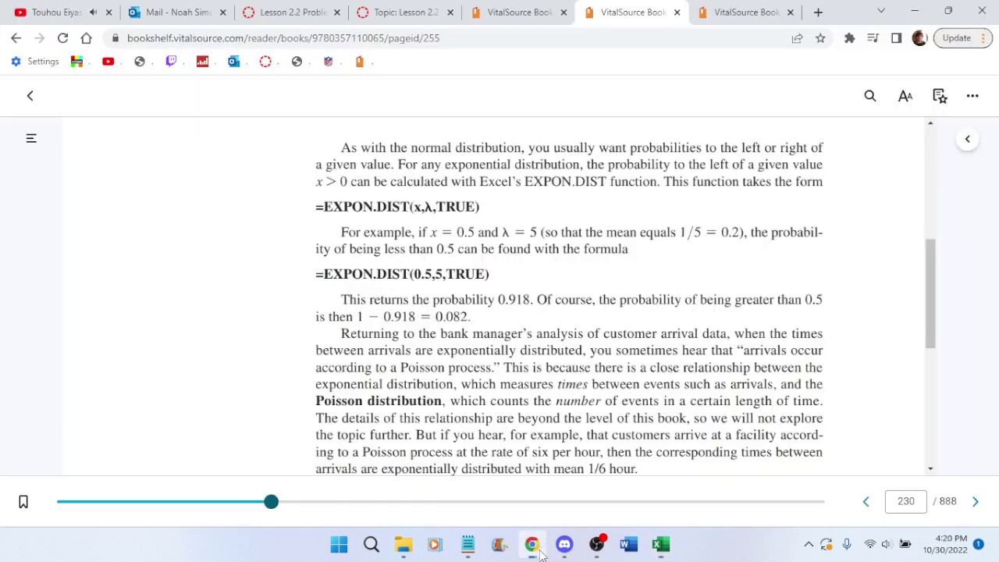
{"action": "key", "text": "ctrl+Tab"}
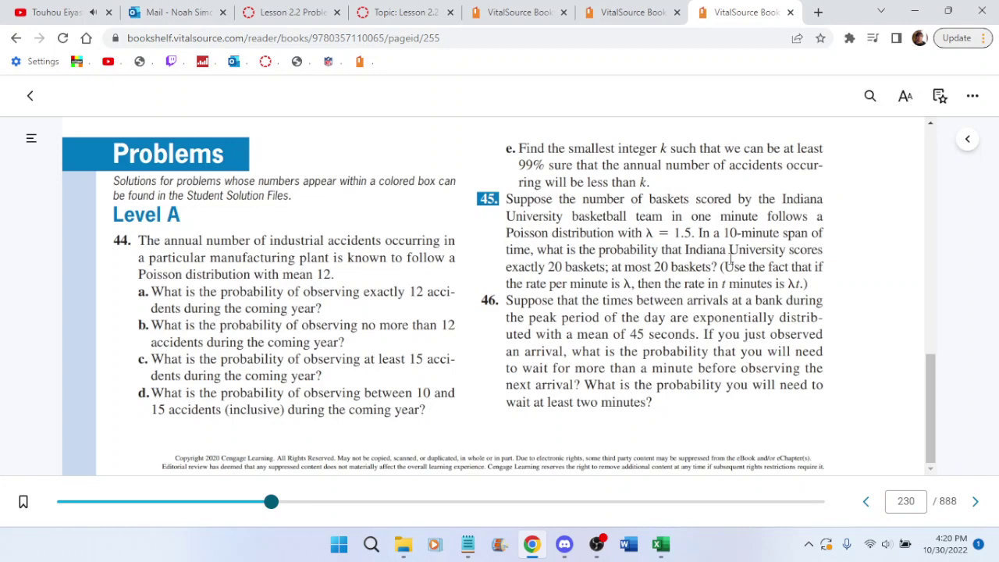
{"action": "key", "text": "ctrl+shift+Tab"}
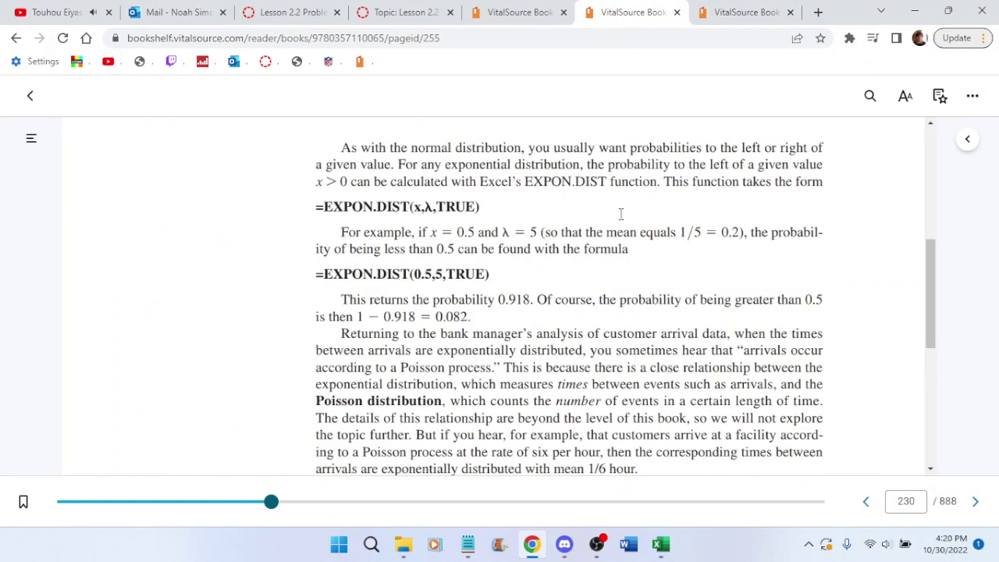
{"action": "scroll", "coordinate": [620, 214], "scroll_direction": "down", "scroll_amount": 1}
{"action": "scroll", "coordinate": [620, 208], "scroll_direction": "up", "scroll_amount": 1}
{"action": "left_click", "coordinate": [660, 544]}
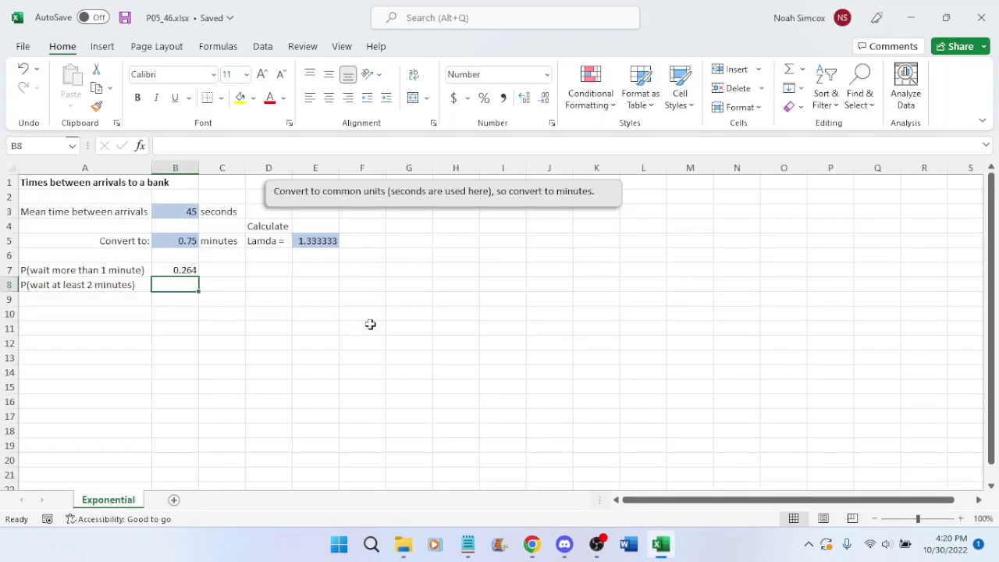
{"action": "left_click", "coordinate": [176, 270]}
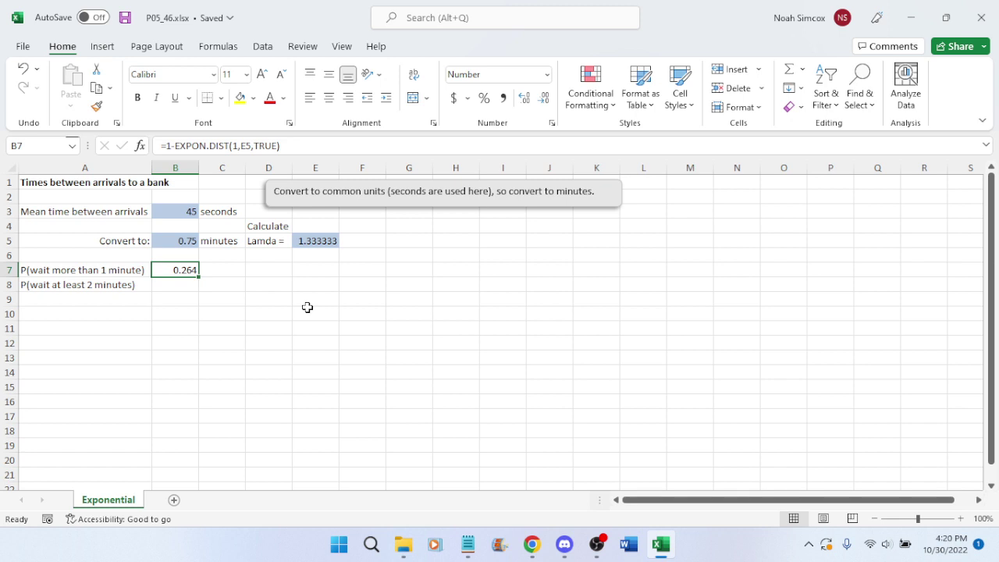
Look back through the binomial pages of the textbook in Chrome and open section 5-4 The Normal Distribution
{"action": "left_click", "coordinate": [531, 544]}
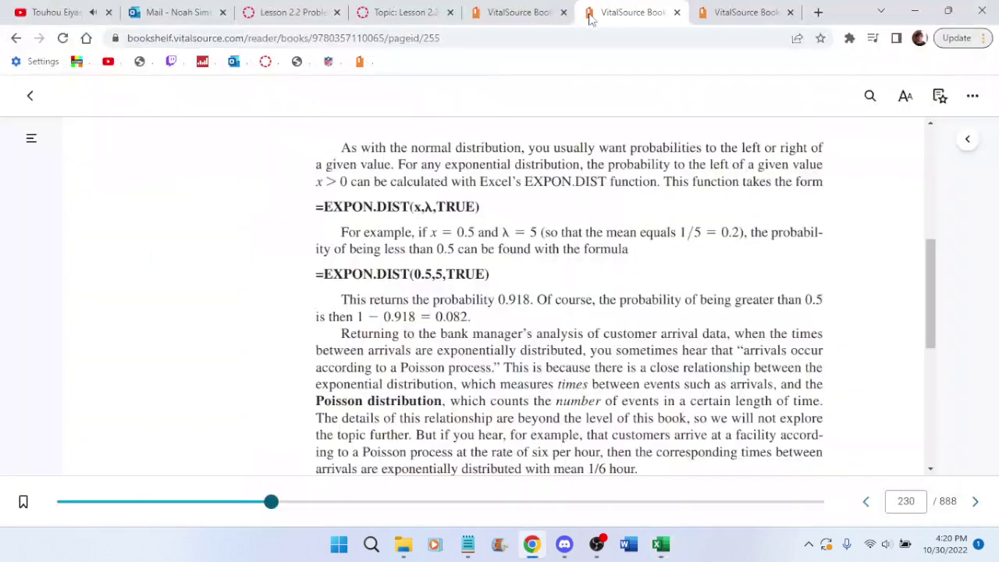
{"action": "left_click", "coordinate": [511, 9]}
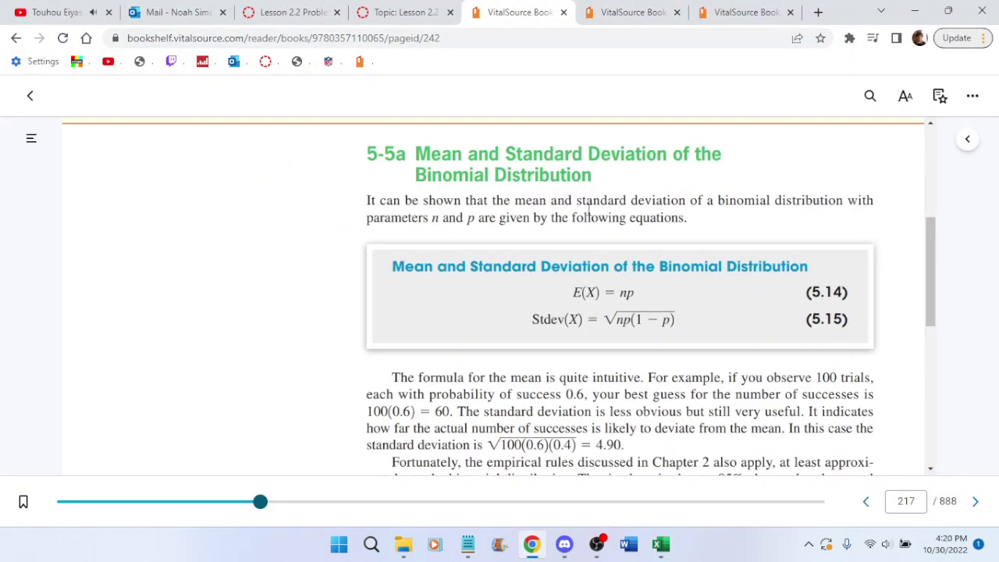
{"action": "scroll", "coordinate": [598, 222], "scroll_direction": "up", "scroll_amount": 2}
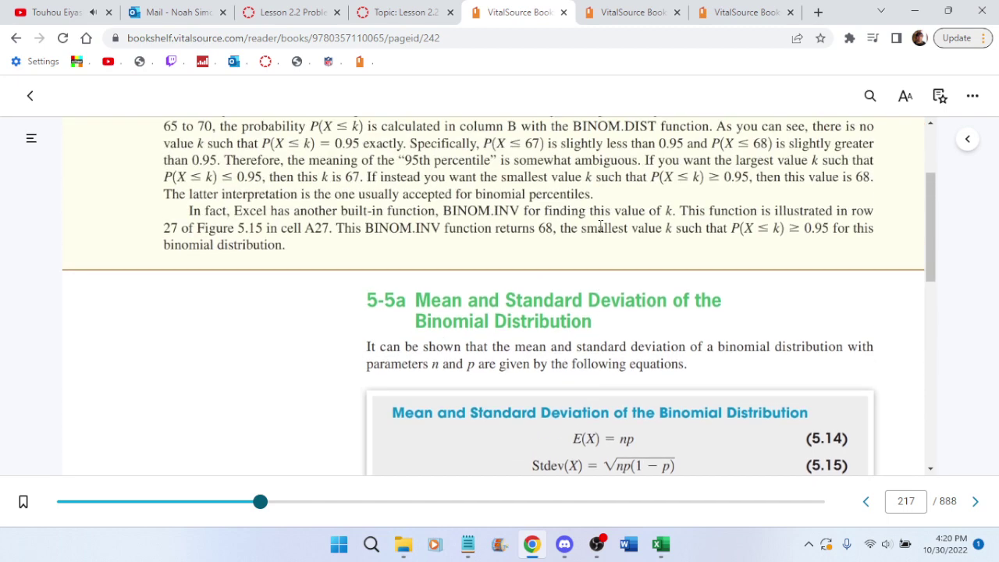
{"action": "scroll", "coordinate": [600, 226], "scroll_direction": "up", "scroll_amount": 2}
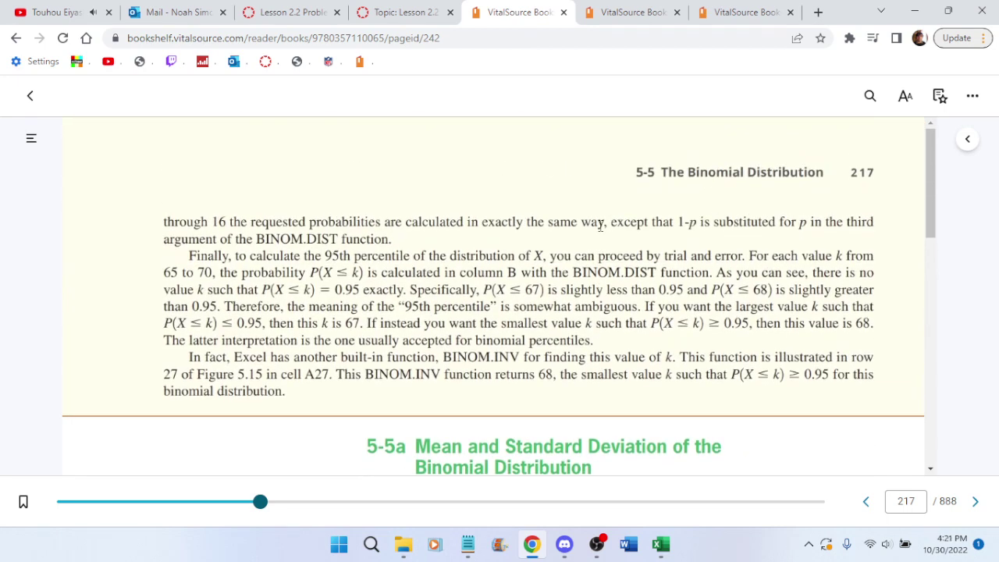
{"action": "scroll", "coordinate": [598, 228], "scroll_direction": "up", "scroll_amount": 2}
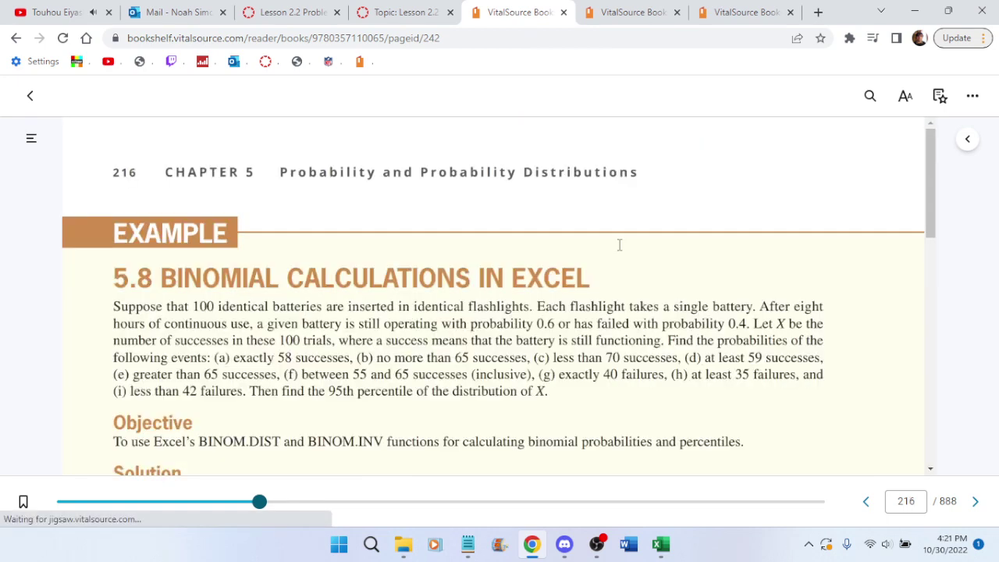
{"action": "scroll", "coordinate": [609, 245], "scroll_direction": "up", "scroll_amount": 2}
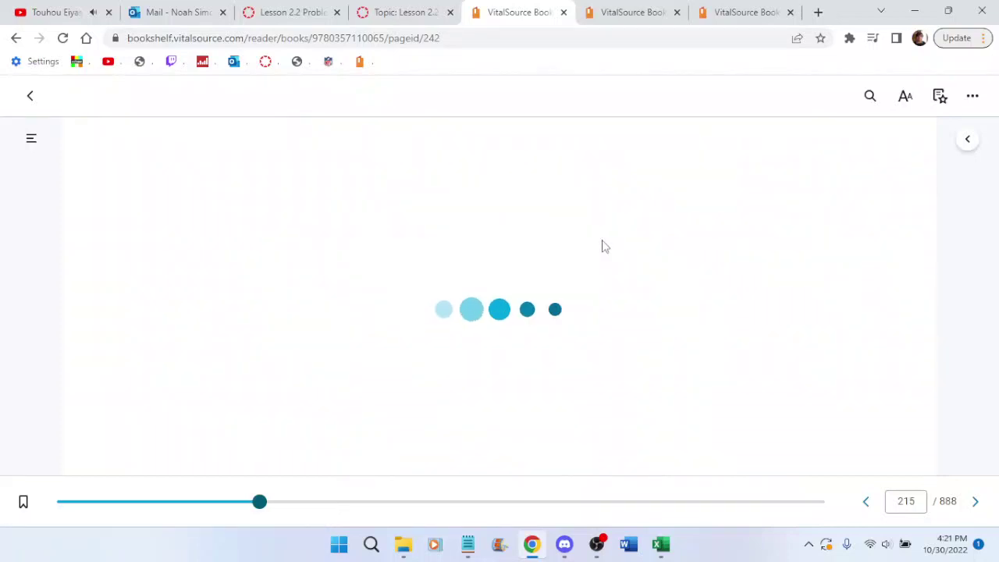
{"action": "left_click", "coordinate": [31, 137]}
{"action": "scroll", "coordinate": [160, 297], "scroll_direction": "down", "scroll_amount": 3}
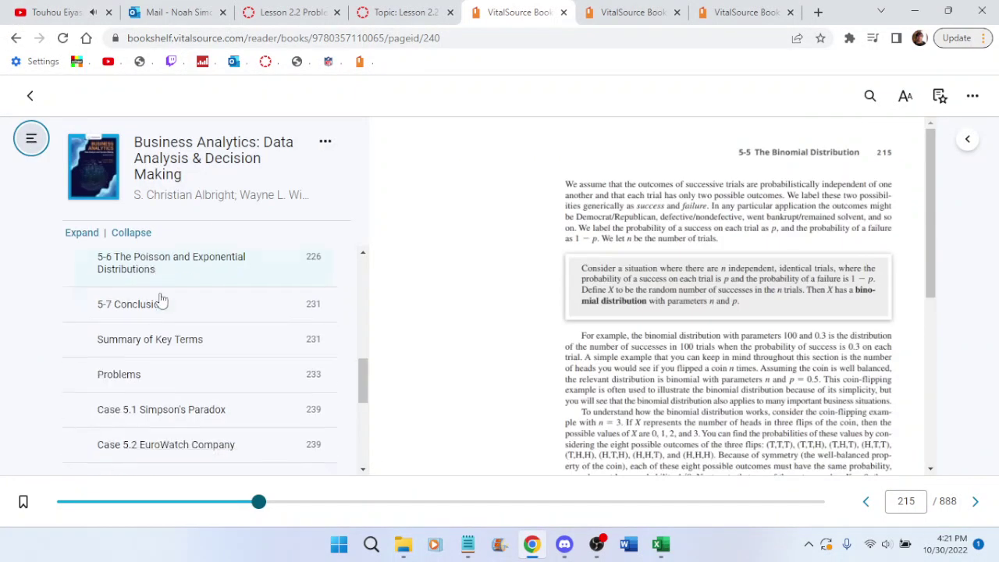
{"action": "scroll", "coordinate": [215, 322], "scroll_direction": "up", "scroll_amount": 3}
{"action": "scroll", "coordinate": [187, 316], "scroll_direction": "up", "scroll_amount": 2}
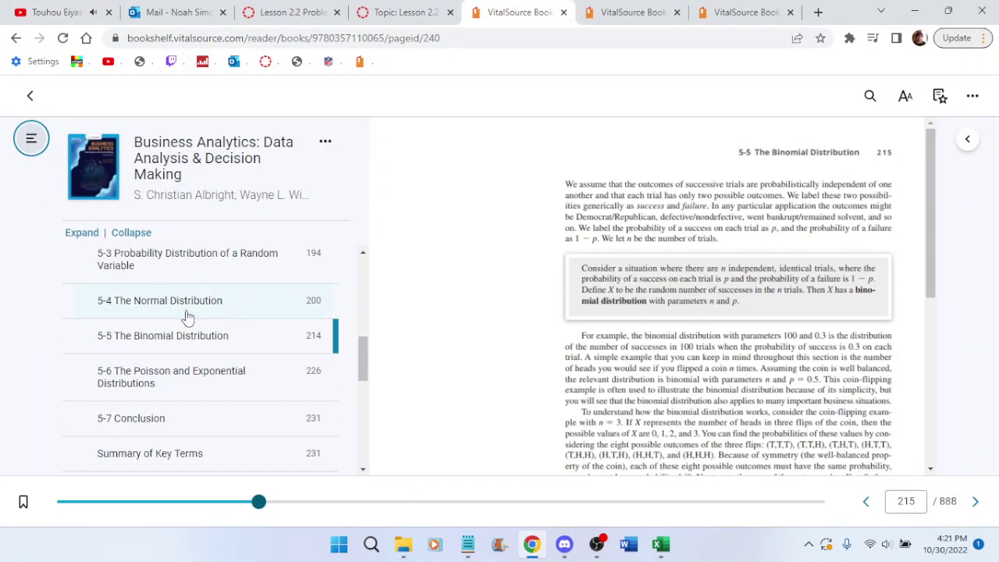
{"action": "left_click", "coordinate": [175, 310]}
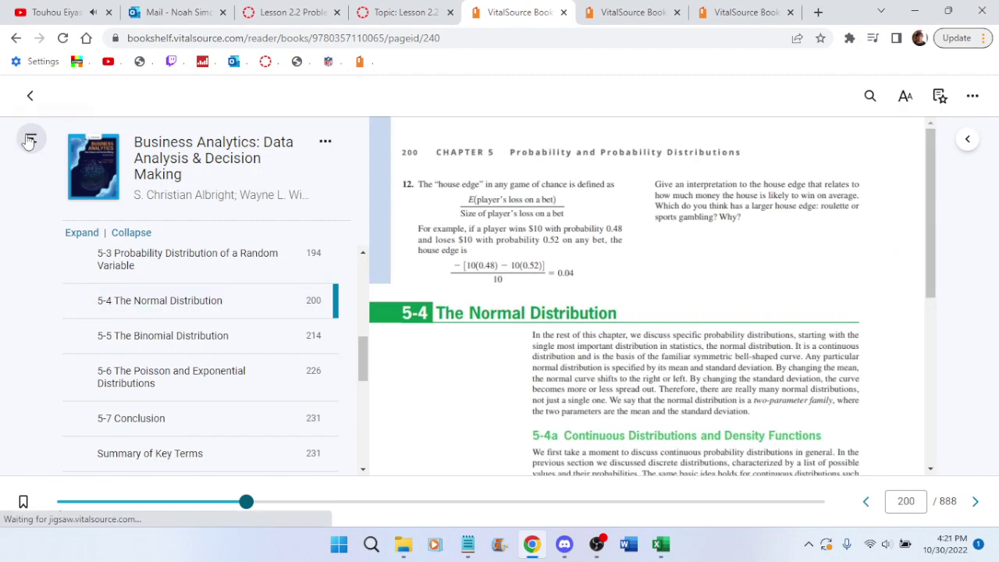
Look through section 5-4 for the Excel probability formulas and examine the examples in Figure 5.9 on page 207
{"action": "scroll", "coordinate": [648, 303], "scroll_direction": "down", "scroll_amount": 5}
{"action": "scroll", "coordinate": [580, 313], "scroll_direction": "down", "scroll_amount": 6}
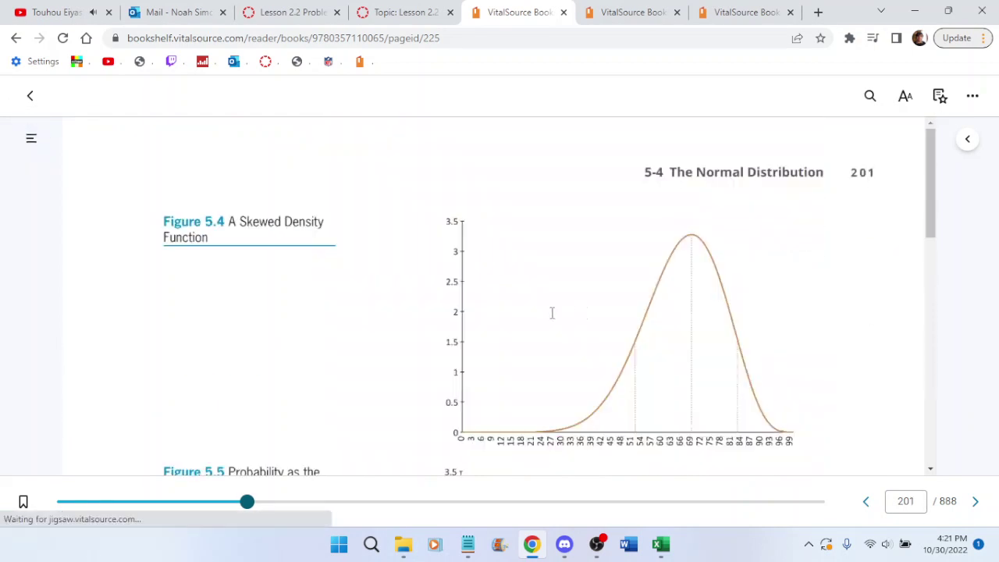
{"action": "scroll", "coordinate": [579, 313], "scroll_direction": "down", "scroll_amount": 6}
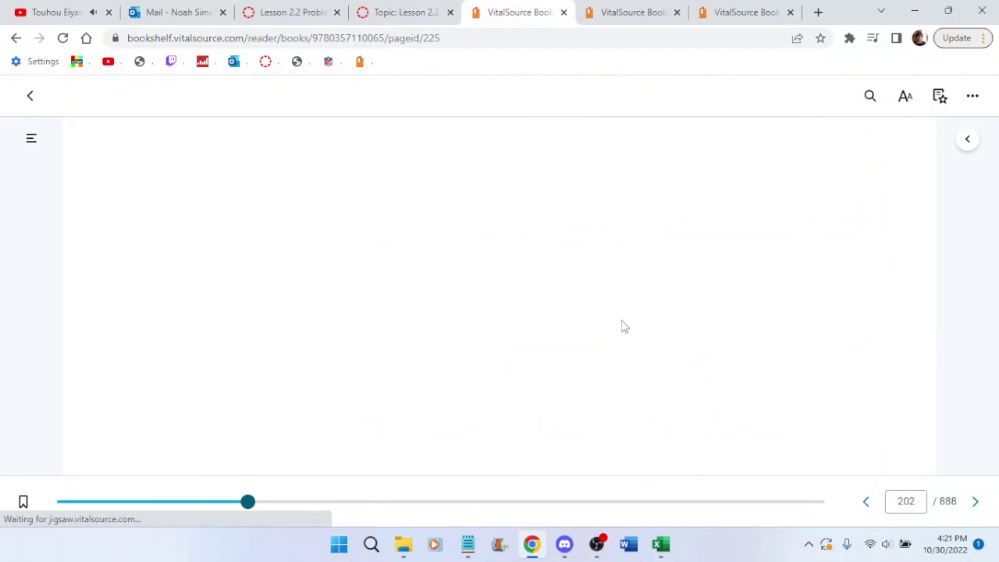
{"action": "scroll", "coordinate": [621, 326], "scroll_direction": "down", "scroll_amount": 6}
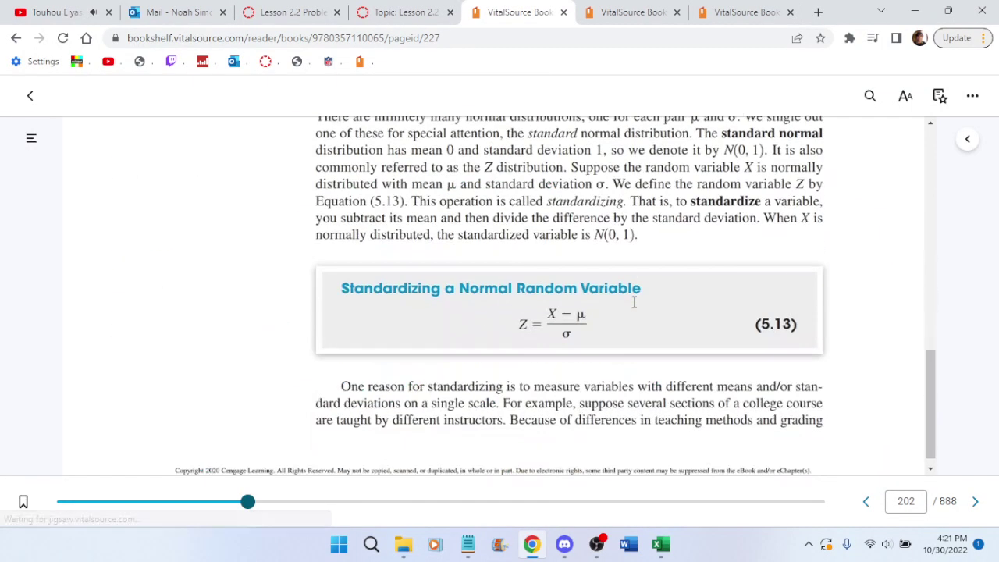
{"action": "scroll", "coordinate": [633, 302], "scroll_direction": "down", "scroll_amount": 3}
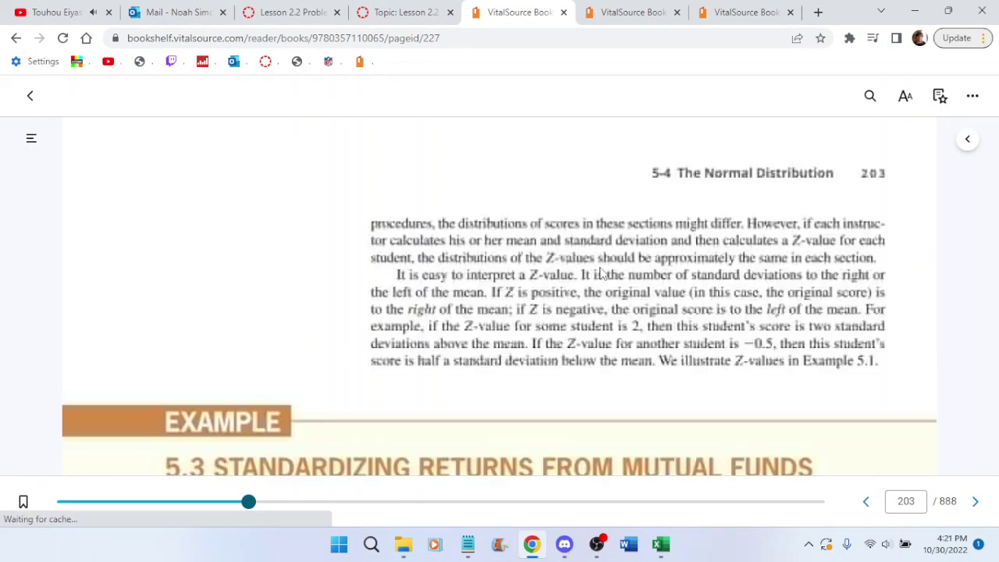
{"action": "scroll", "coordinate": [601, 268], "scroll_direction": "down", "scroll_amount": 3}
{"action": "scroll", "coordinate": [600, 268], "scroll_direction": "down", "scroll_amount": 6}
{"action": "scroll", "coordinate": [600, 268], "scroll_direction": "up", "scroll_amount": 3}
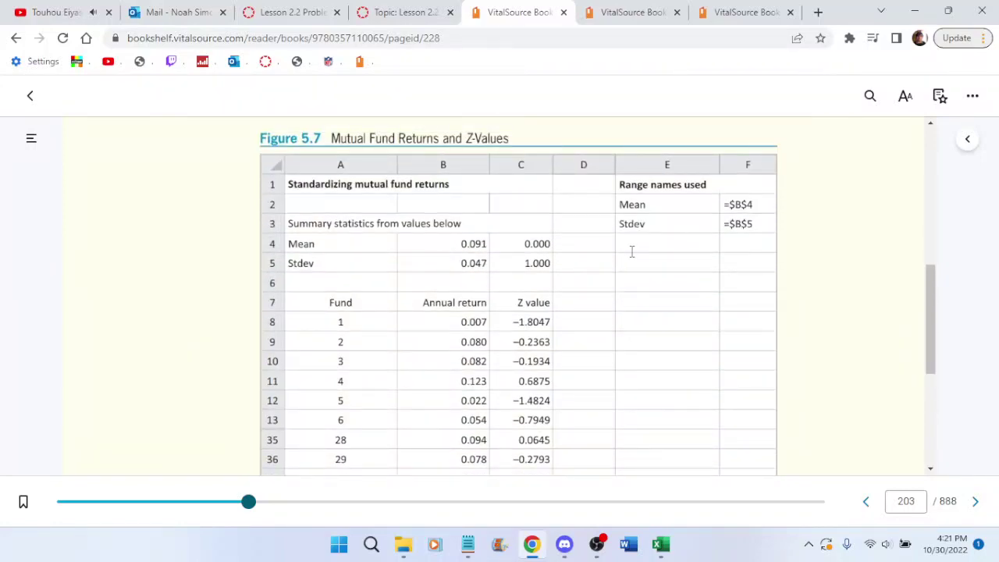
{"action": "scroll", "coordinate": [632, 251], "scroll_direction": "down", "scroll_amount": 1}
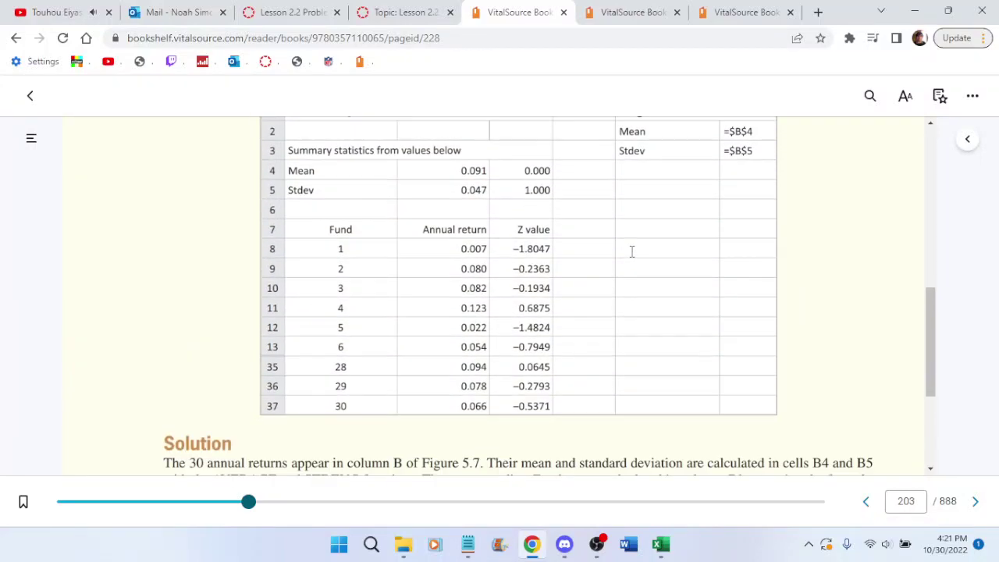
{"action": "scroll", "coordinate": [632, 251], "scroll_direction": "down", "scroll_amount": 10}
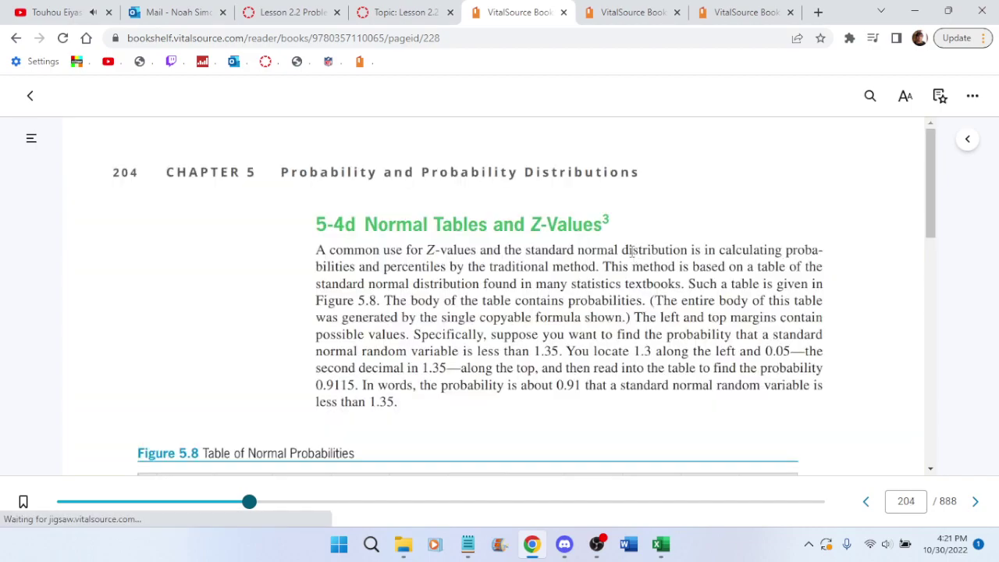
{"action": "scroll", "coordinate": [632, 251], "scroll_direction": "down", "scroll_amount": 10}
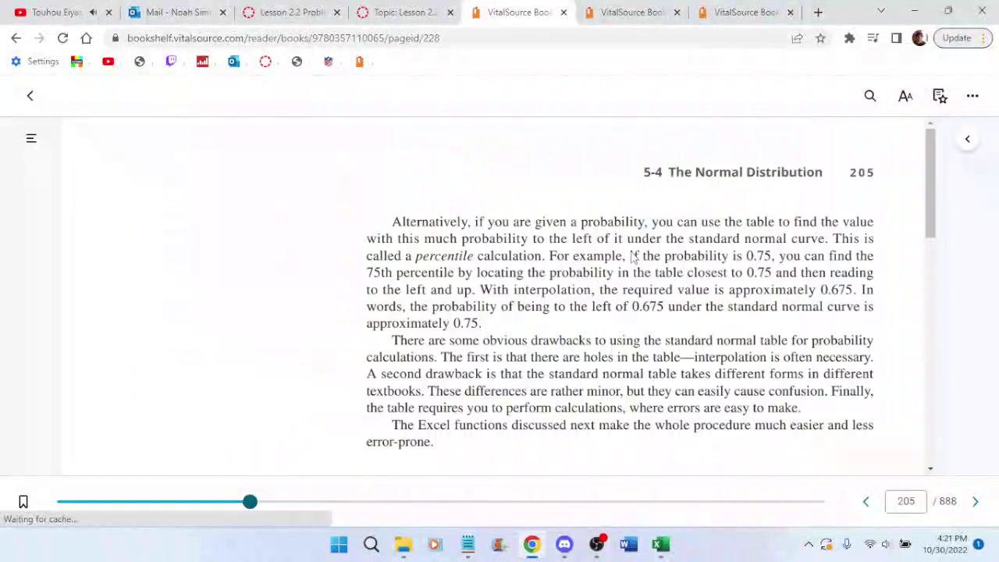
{"action": "scroll", "coordinate": [632, 251], "scroll_direction": "down", "scroll_amount": 10}
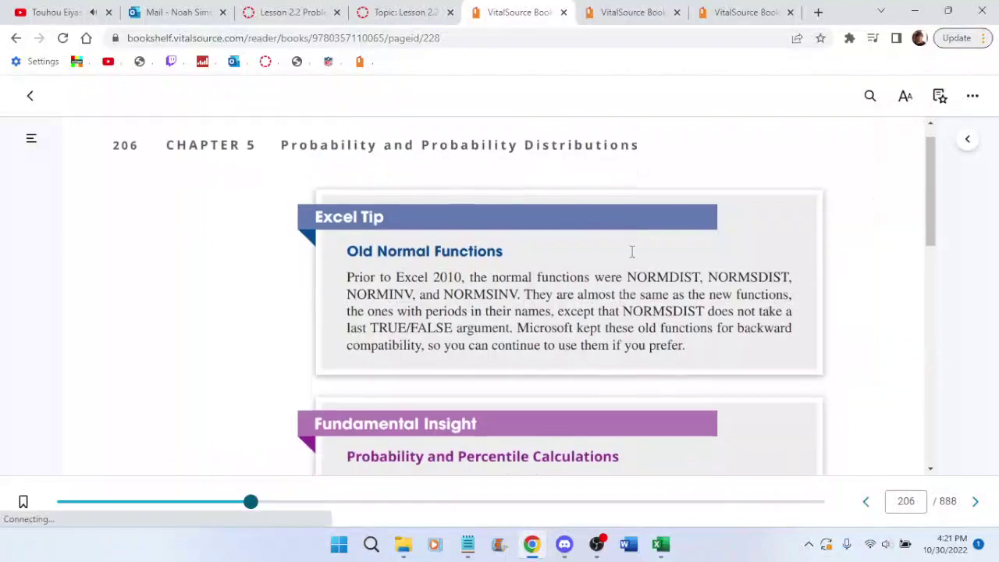
{"action": "scroll", "coordinate": [632, 251], "scroll_direction": "down", "scroll_amount": 8}
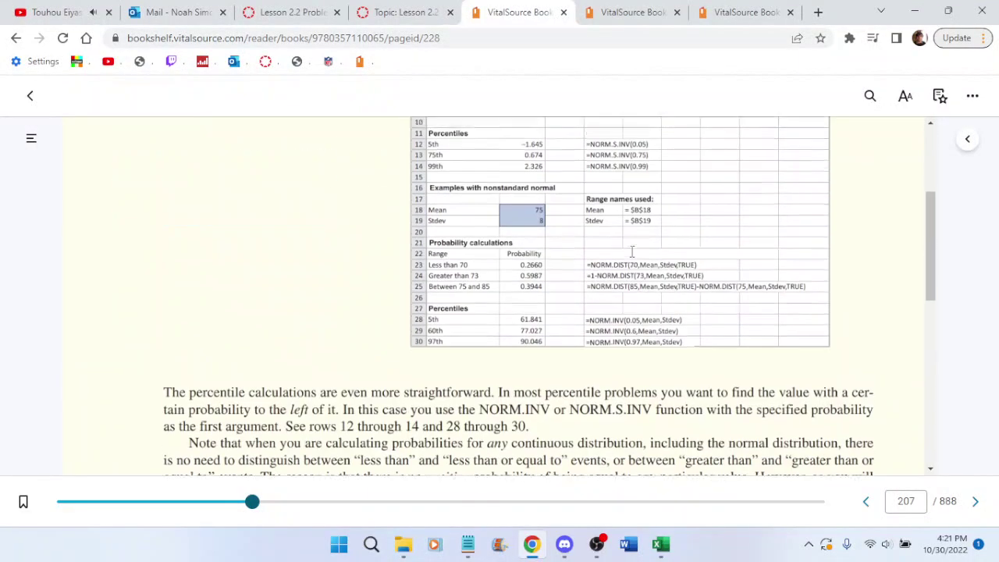
{"action": "scroll", "coordinate": [632, 251], "scroll_direction": "up", "scroll_amount": 4}
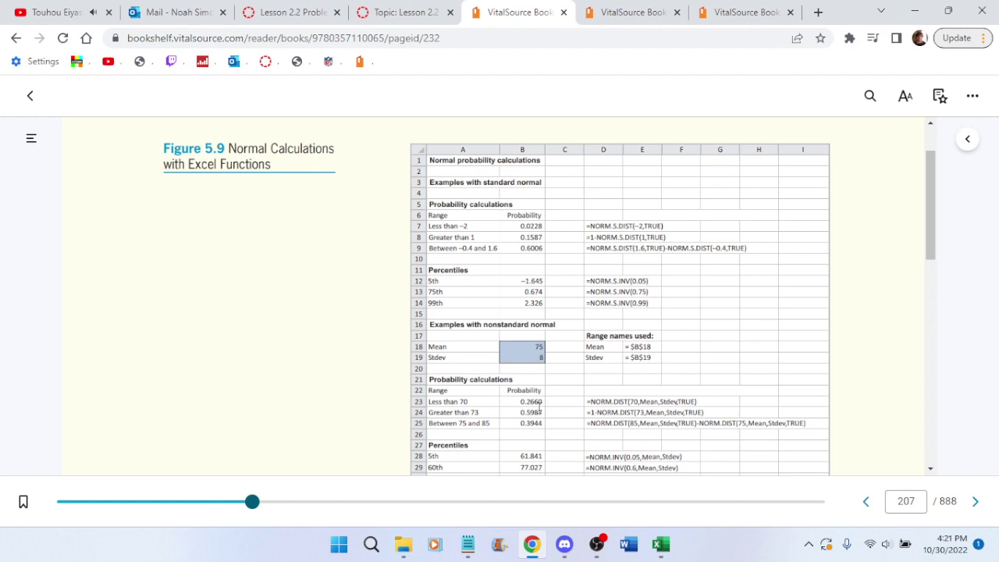
Read section 5-4e Normal Calculations in Excel on page 205, including the syntax of NORM.DIST, NORM.S.DIST, NORM.INV and NORM.S.INV
{"action": "scroll", "coordinate": [540, 407], "scroll_direction": "down", "scroll_amount": 2}
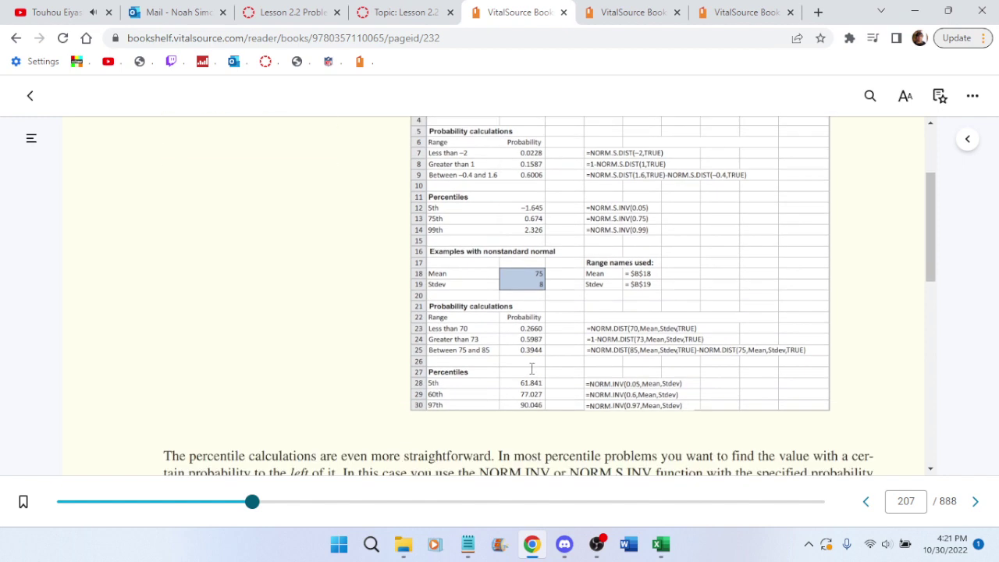
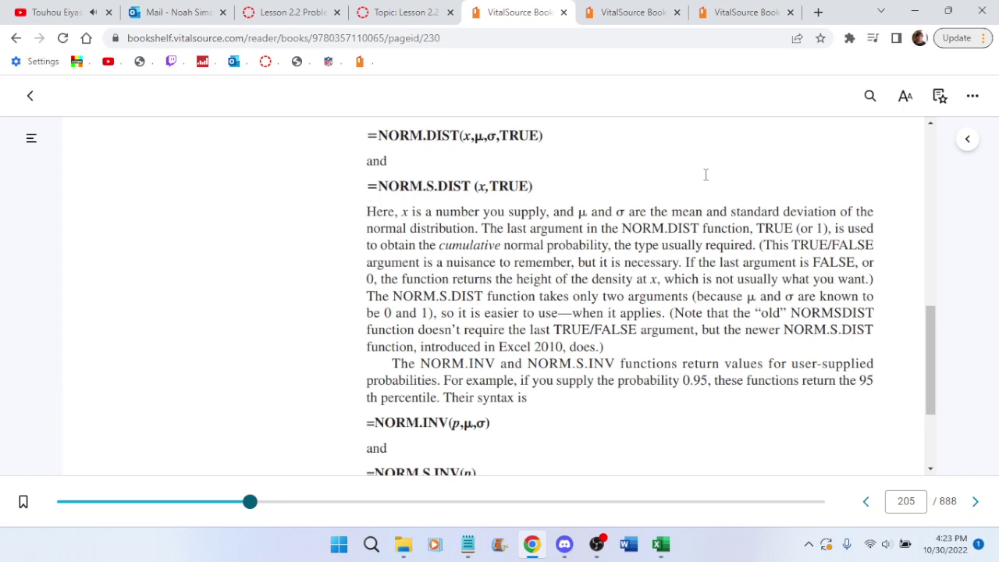
{"action": "scroll", "coordinate": [705, 175], "scroll_direction": "up", "scroll_amount": 2}
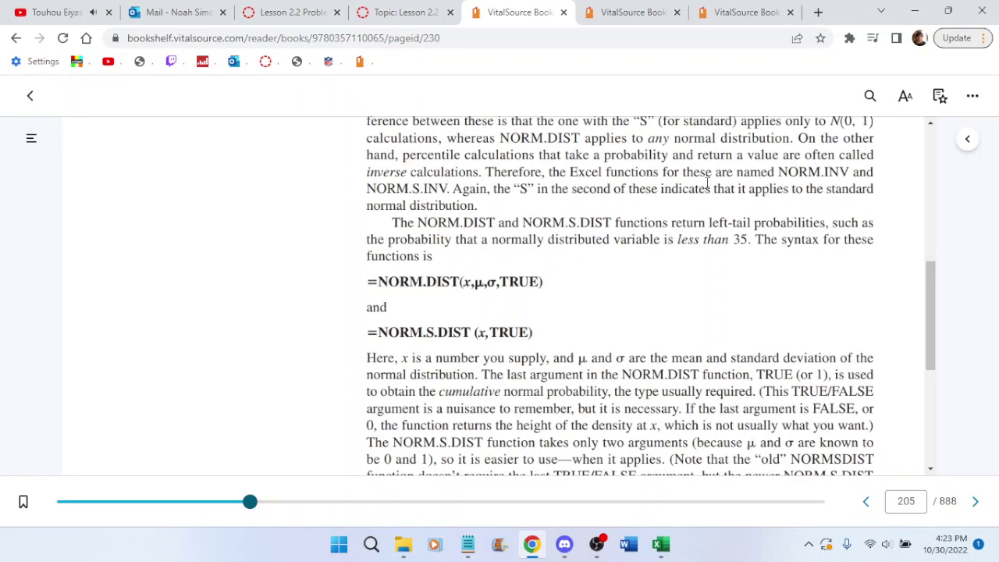
{"action": "scroll", "coordinate": [709, 265], "scroll_direction": "up", "scroll_amount": 1}
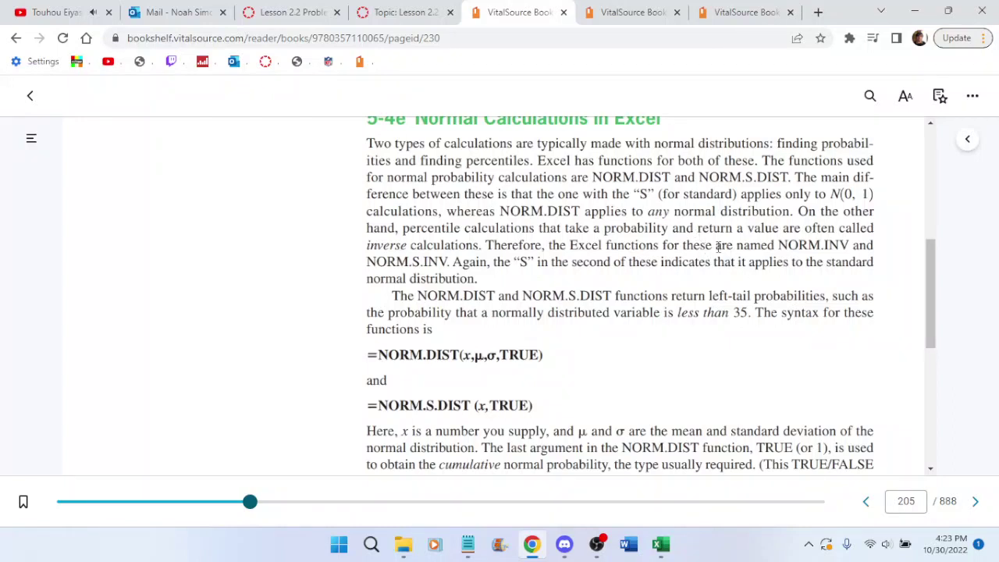
{"action": "scroll", "coordinate": [716, 234], "scroll_direction": "up", "scroll_amount": 1}
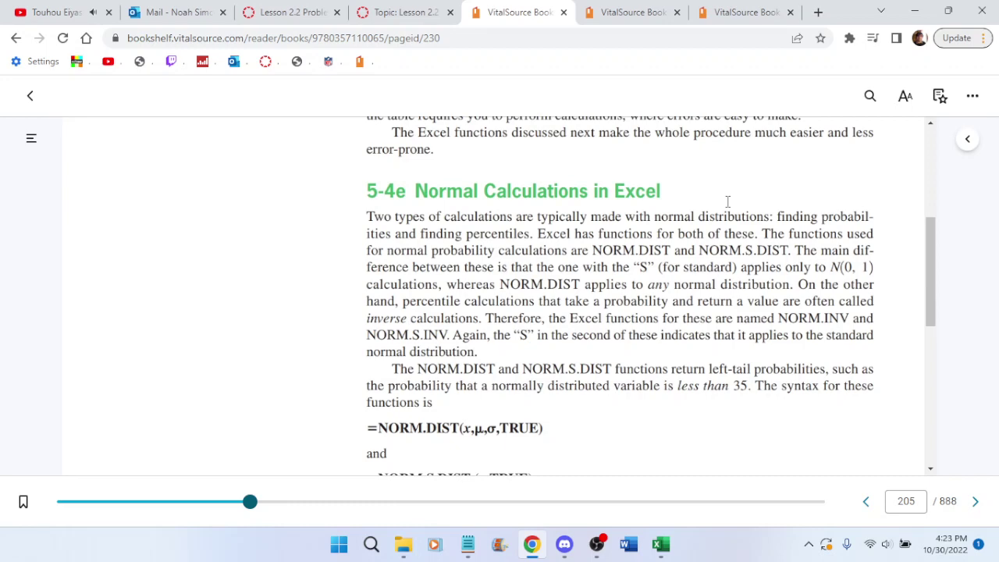
{"action": "scroll", "coordinate": [726, 201], "scroll_direction": "down", "scroll_amount": 3}
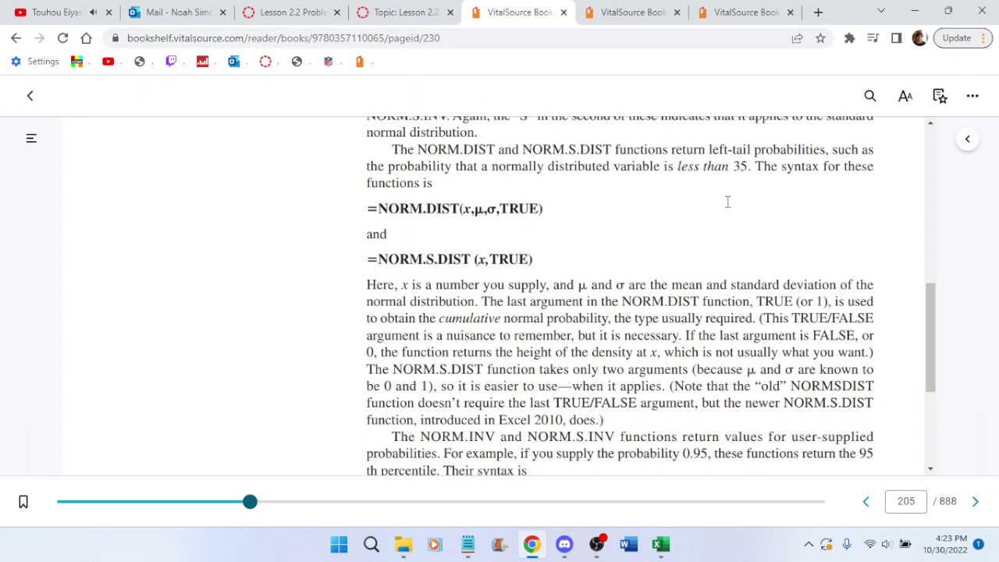
{"action": "scroll", "coordinate": [726, 201], "scroll_direction": "down", "scroll_amount": 1}
{"action": "scroll", "coordinate": [727, 201], "scroll_direction": "down", "scroll_amount": 2}
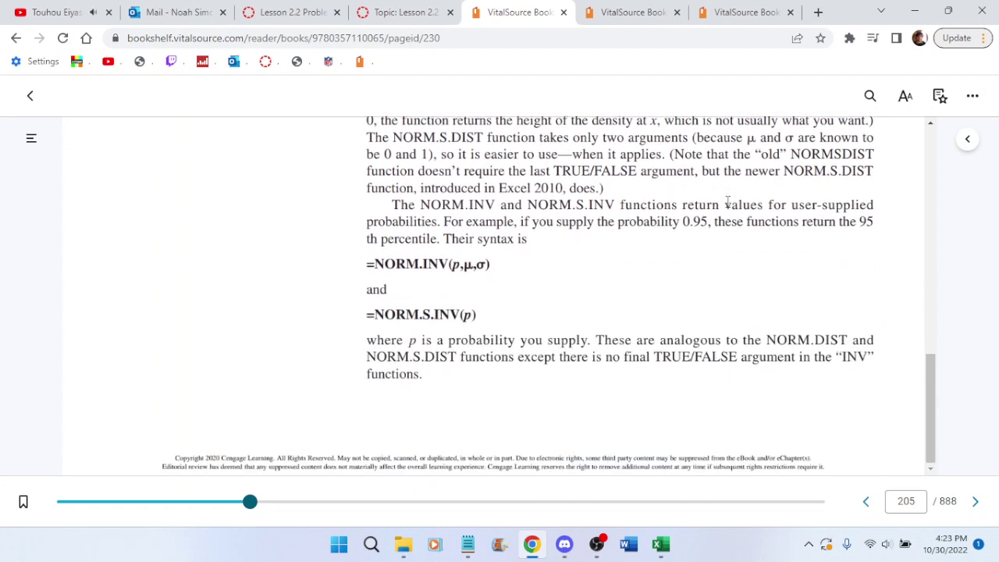
{"action": "scroll", "coordinate": [727, 201], "scroll_direction": "down", "scroll_amount": 1}
{"action": "scroll", "coordinate": [726, 202], "scroll_direction": "down", "scroll_amount": 1}
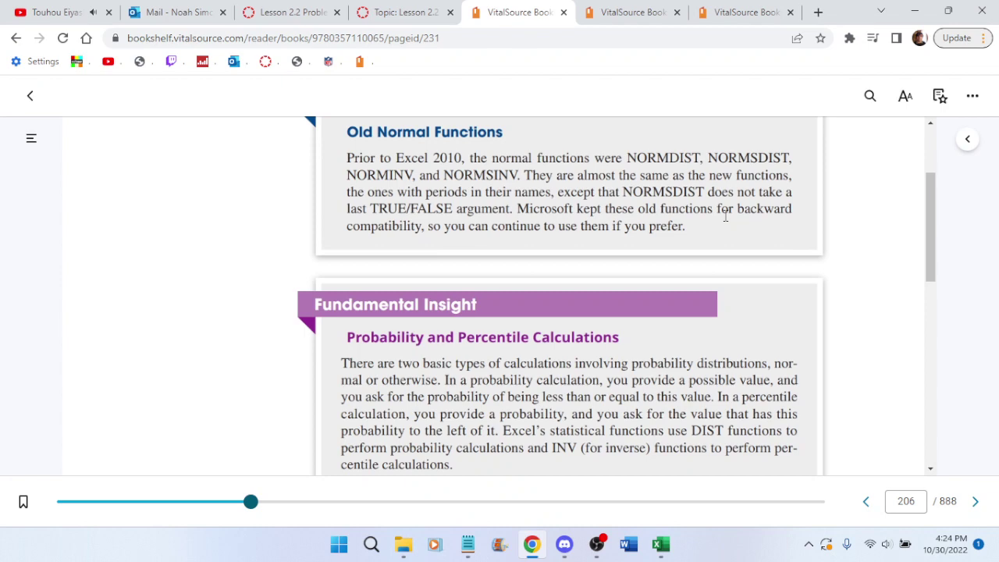
Read Example 5.4 on page 206 and look through the explanations on pages 207 and 208 up to section 5-4g
{"action": "scroll", "coordinate": [725, 216], "scroll_direction": "down", "scroll_amount": 10}
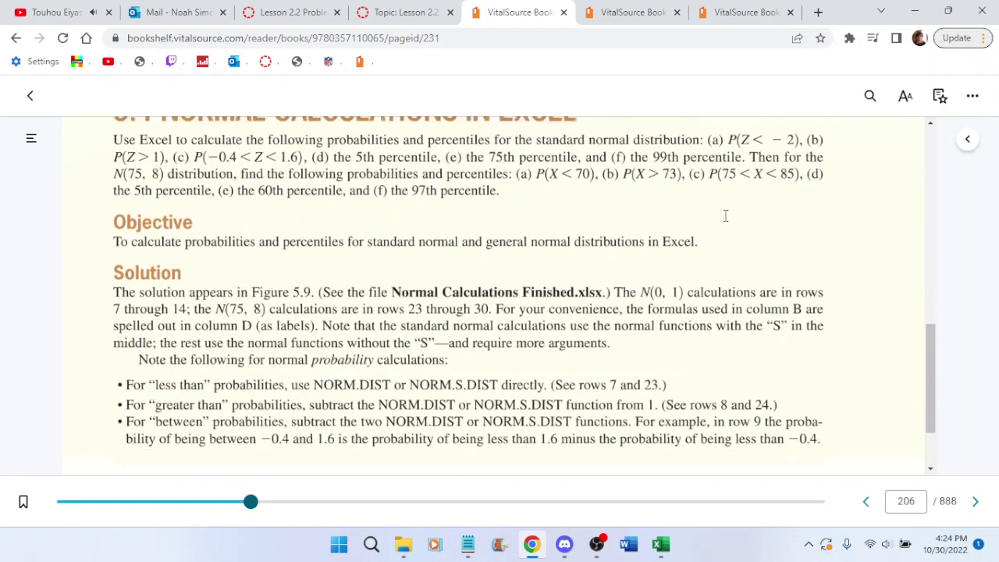
{"action": "scroll", "coordinate": [725, 216], "scroll_direction": "up", "scroll_amount": 2}
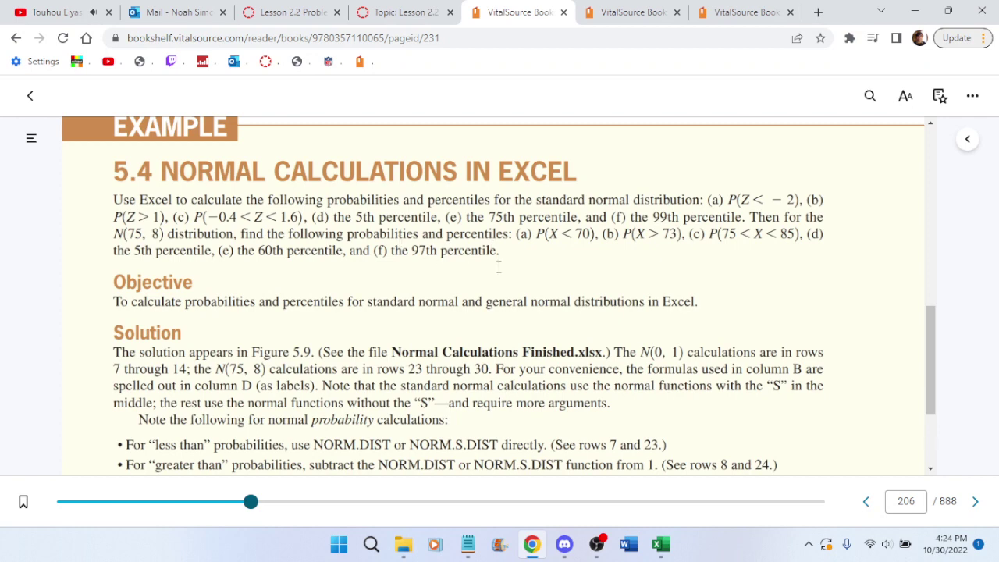
{"action": "scroll", "coordinate": [530, 271], "scroll_direction": "down", "scroll_amount": 2}
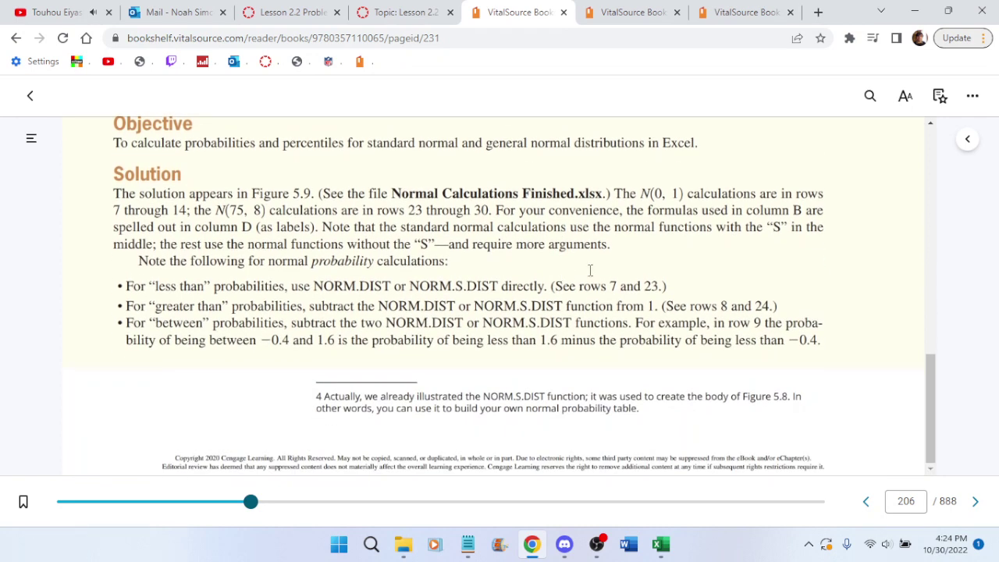
{"action": "scroll", "coordinate": [590, 270], "scroll_direction": "down", "scroll_amount": 10}
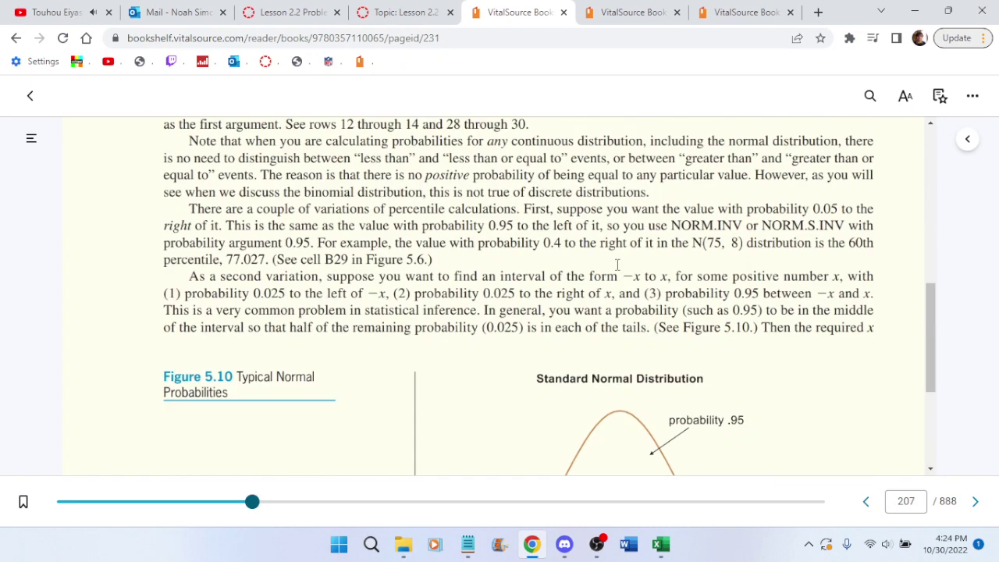
{"action": "scroll", "coordinate": [616, 265], "scroll_direction": "down", "scroll_amount": 8}
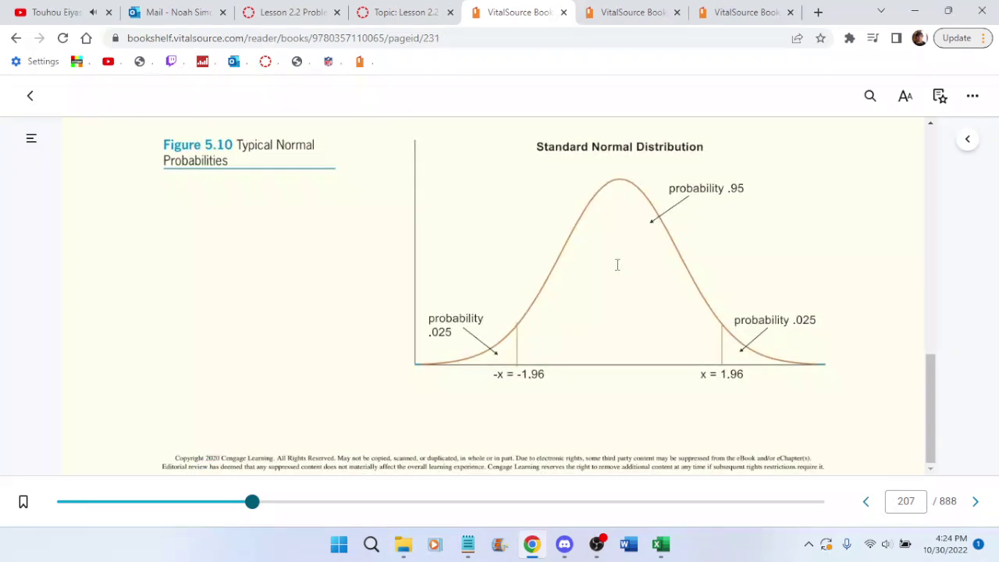
{"action": "scroll", "coordinate": [617, 268], "scroll_direction": "down", "scroll_amount": 6}
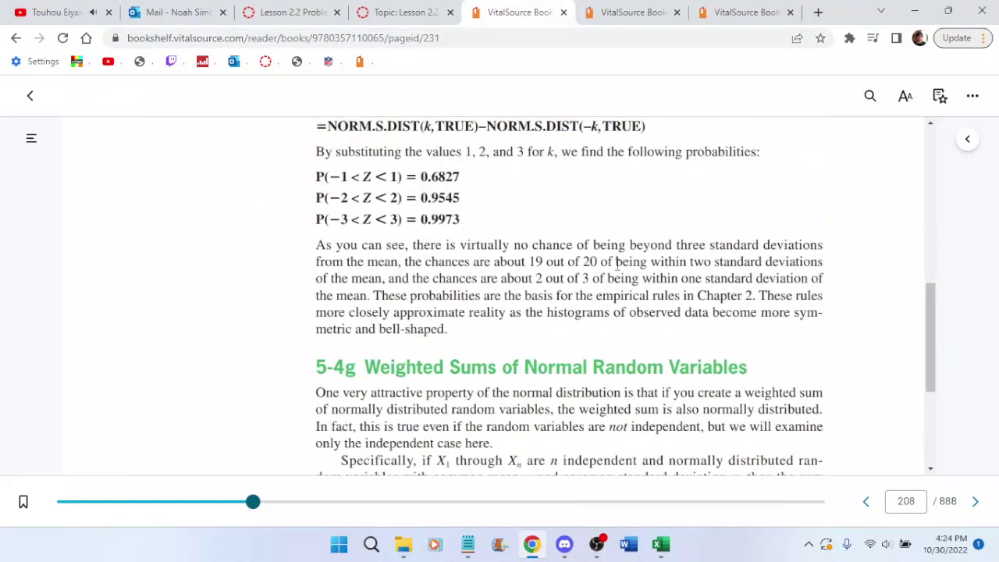
Review section 5-4f and the Figure 5.9 probability formulas in the Chrome textbook, and compare them with the formula in Excel cell B7
{"action": "left_click", "coordinate": [663, 544]}
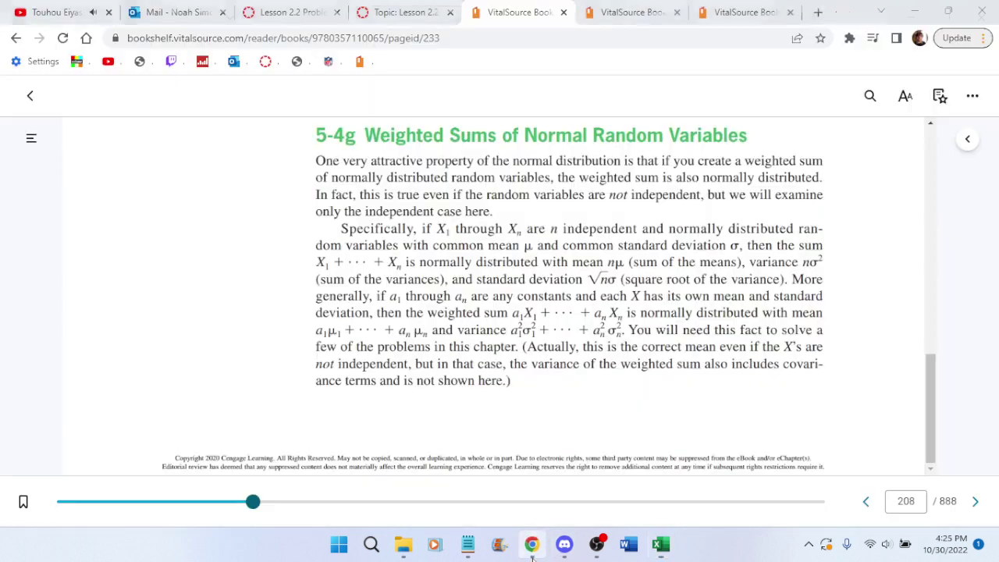
{"action": "left_click", "coordinate": [531, 544]}
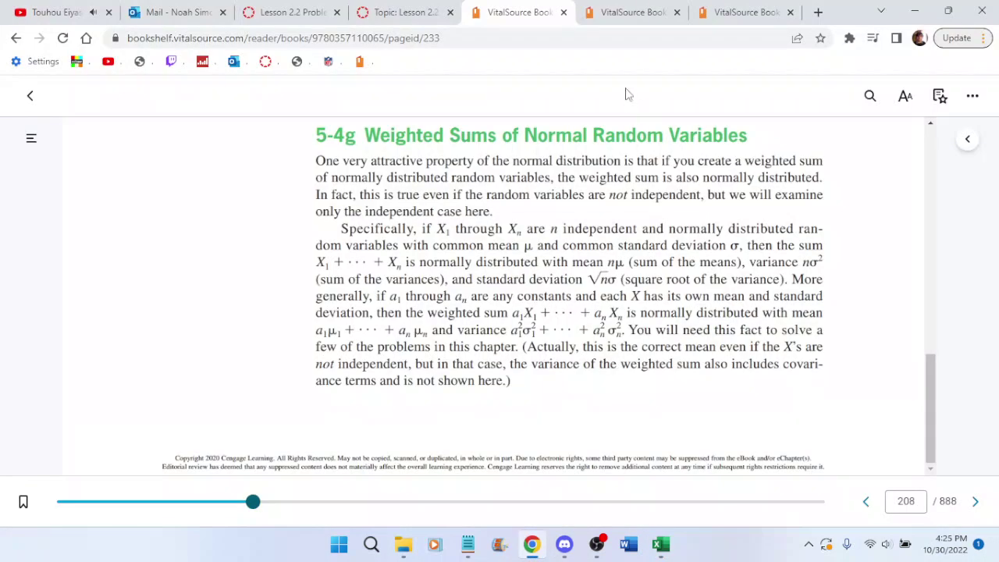
{"action": "left_click", "coordinate": [629, 12]}
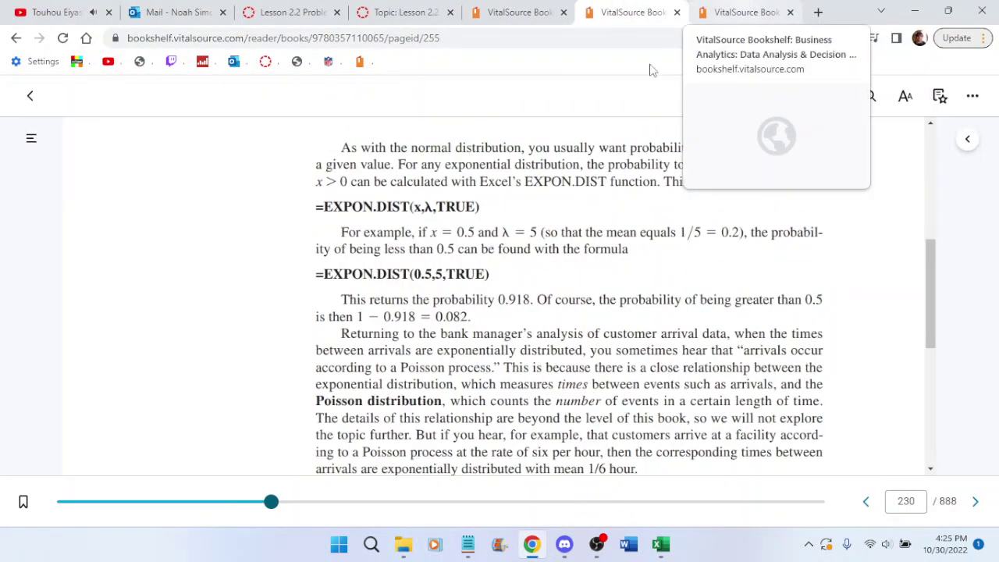
{"action": "left_click", "coordinate": [519, 12]}
{"action": "scroll", "coordinate": [562, 294], "scroll_direction": "up", "scroll_amount": 4}
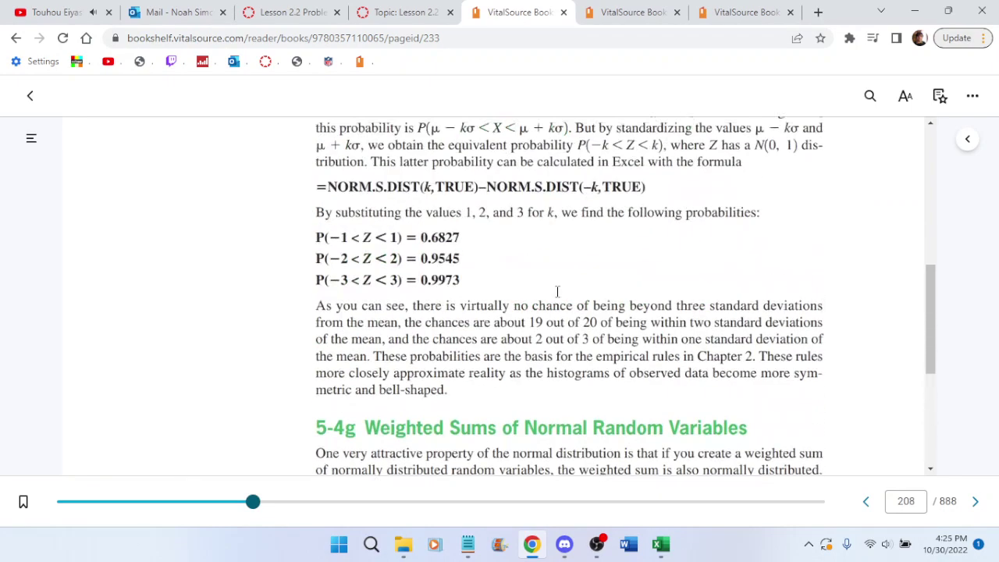
{"action": "scroll", "coordinate": [557, 290], "scroll_direction": "up", "scroll_amount": 4}
{"action": "scroll", "coordinate": [557, 290], "scroll_direction": "down", "scroll_amount": 6}
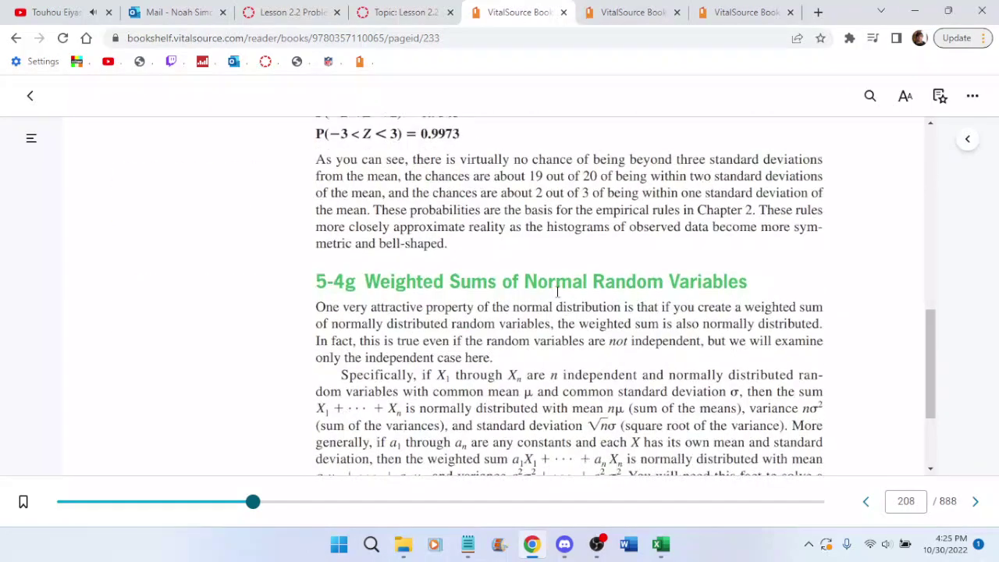
{"action": "scroll", "coordinate": [557, 289], "scroll_direction": "up", "scroll_amount": 6}
{"action": "scroll", "coordinate": [557, 290], "scroll_direction": "down", "scroll_amount": 4}
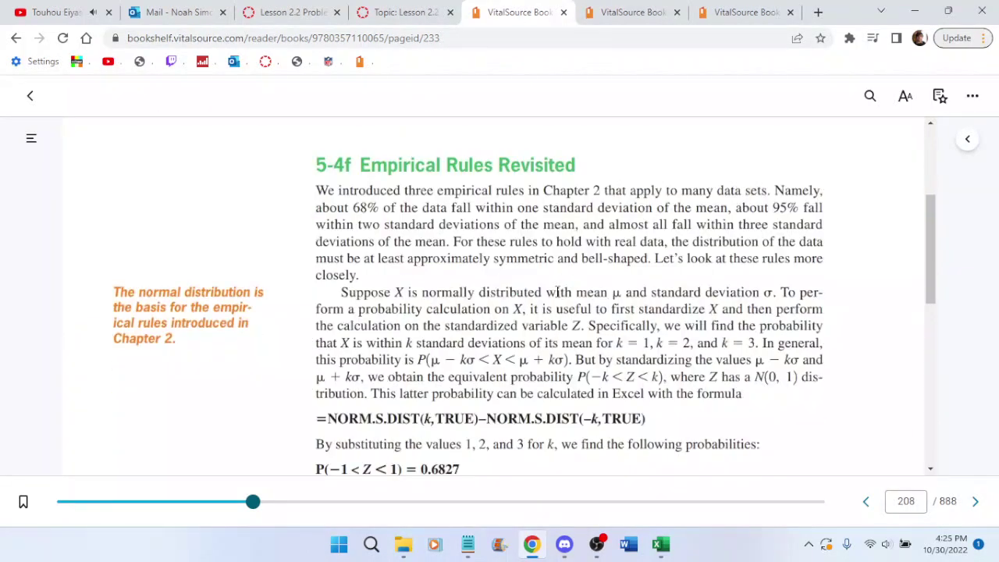
{"action": "scroll", "coordinate": [550, 291], "scroll_direction": "up", "scroll_amount": 8}
{"action": "scroll", "coordinate": [557, 294], "scroll_direction": "down", "scroll_amount": 1}
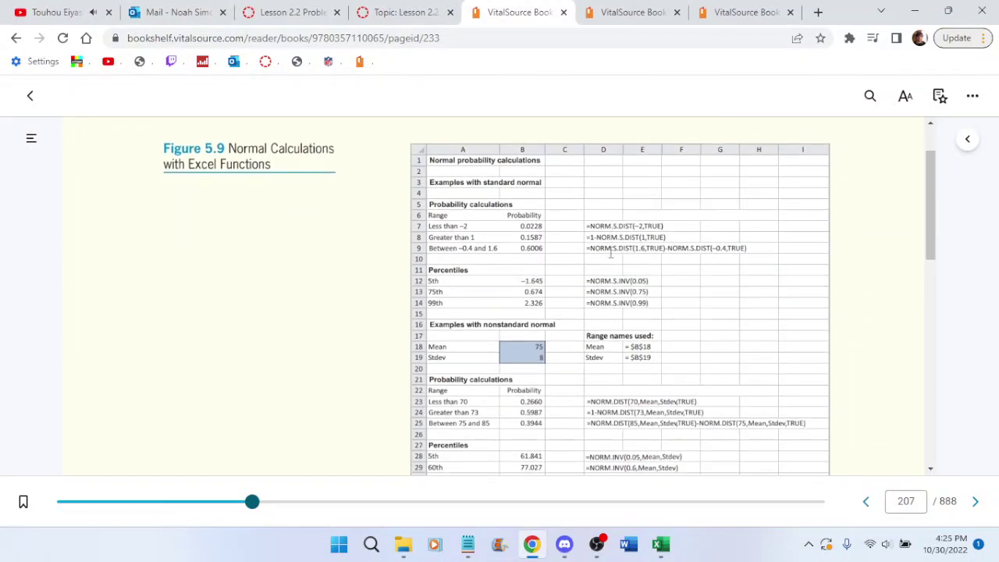
{"action": "scroll", "coordinate": [566, 297], "scroll_direction": "up", "scroll_amount": 1}
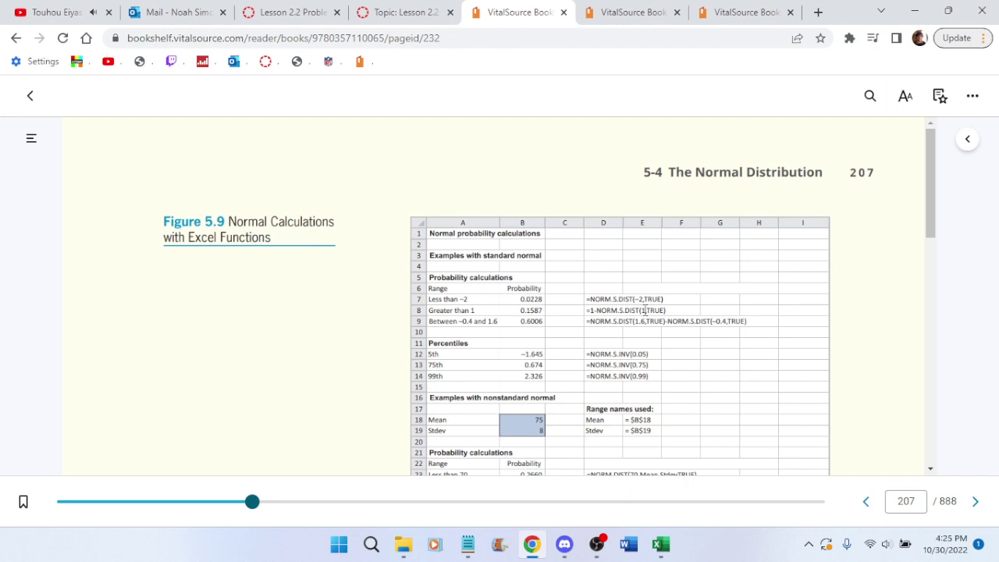
{"action": "scroll", "coordinate": [741, 320], "scroll_direction": "down", "scroll_amount": 1}
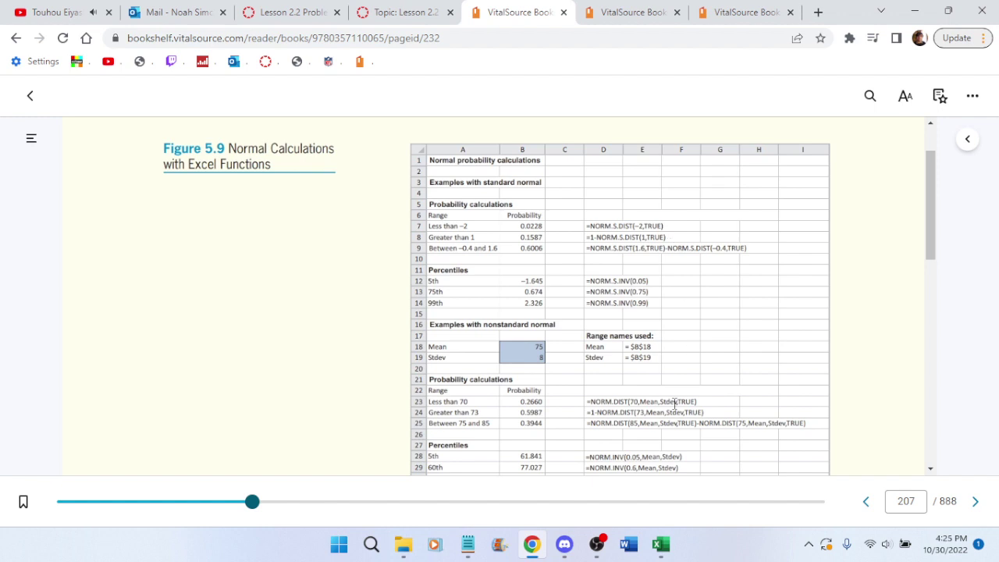
{"action": "left_click", "coordinate": [661, 544]}
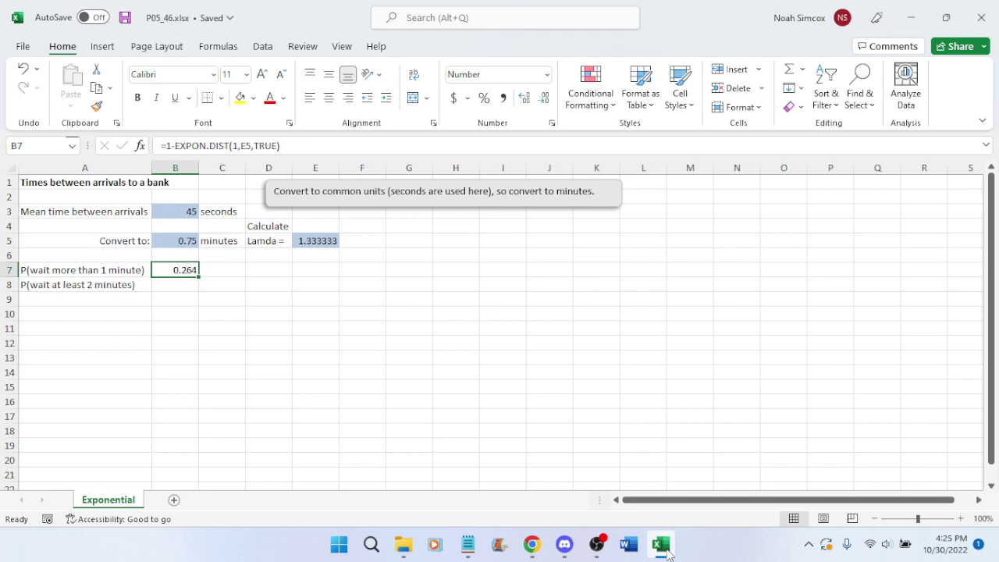
{"action": "left_click", "coordinate": [663, 546]}
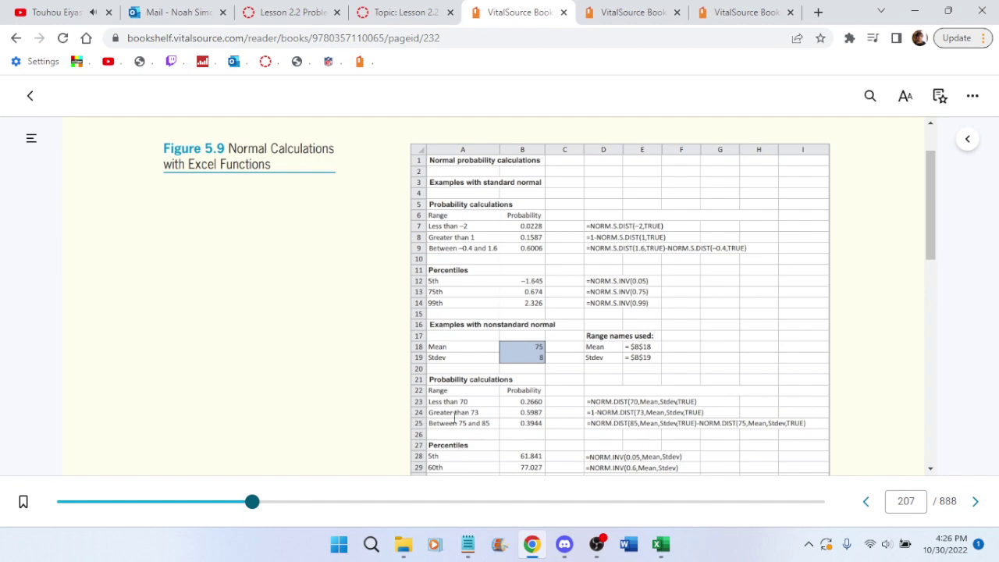
In Excel, calculate P(wait at least 2 minutes) in B8 with =1-EXPON.DIST(2,E5,TRUE) and save the workbook
{"action": "left_click", "coordinate": [662, 544]}
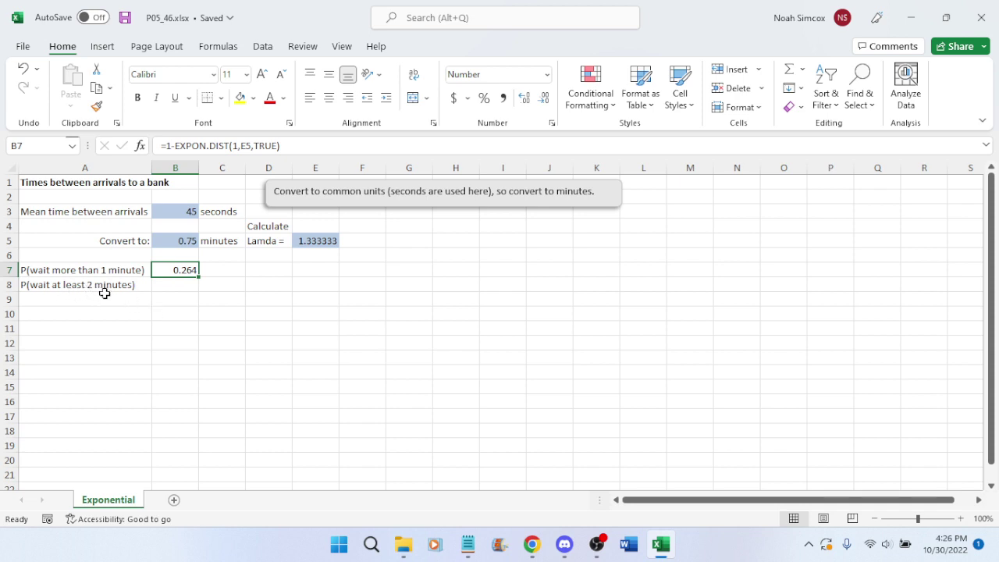
{"action": "left_click", "coordinate": [174, 283]}
{"action": "type", "text": "=1"}
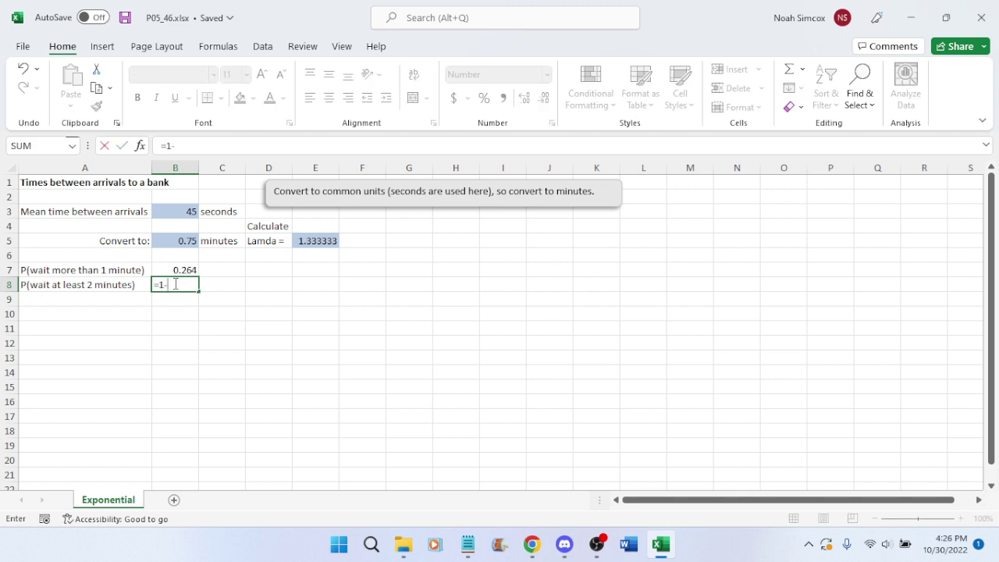
{"action": "type", "text": "-expon"}
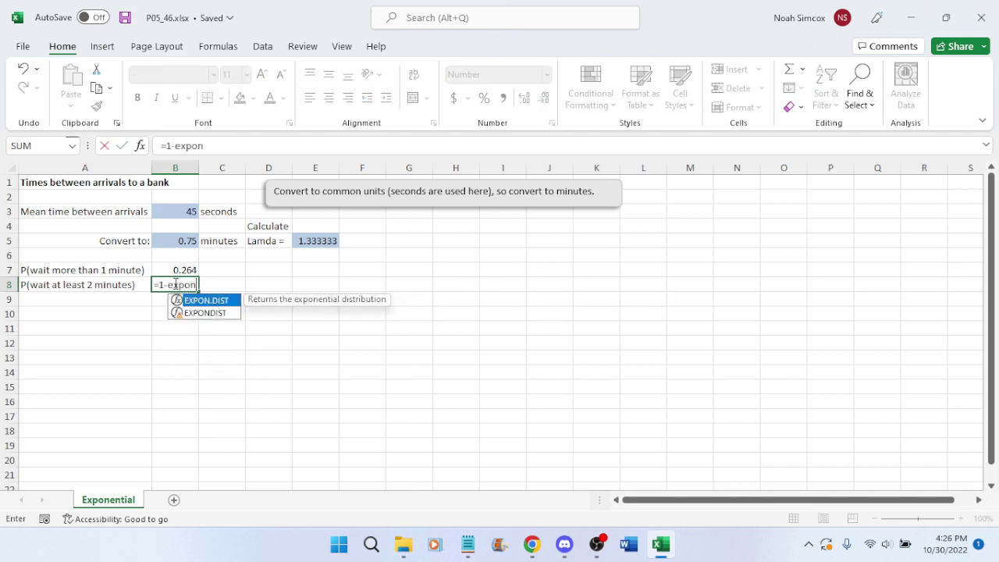
{"action": "type", "text": ".dist"}
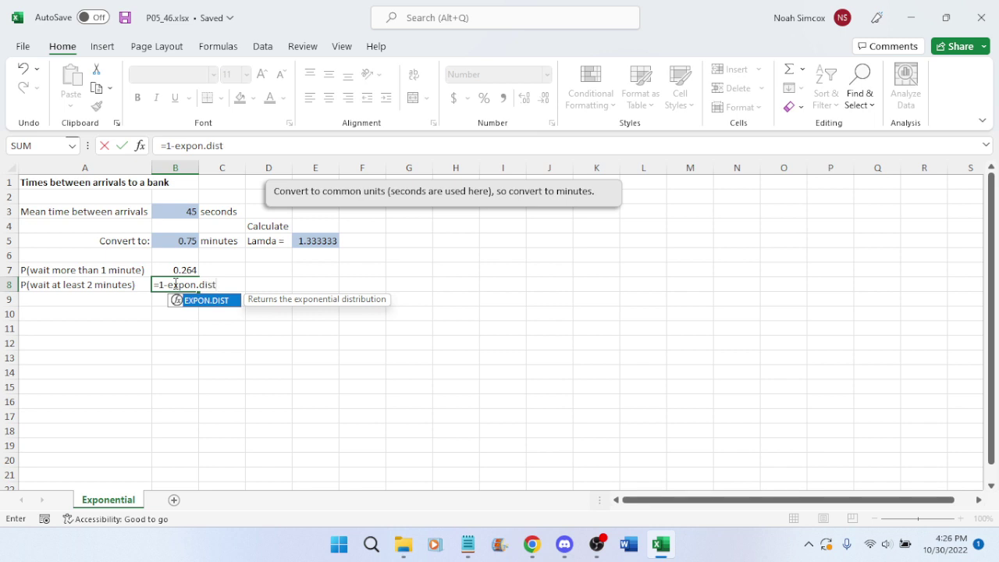
{"action": "type", "text": "("}
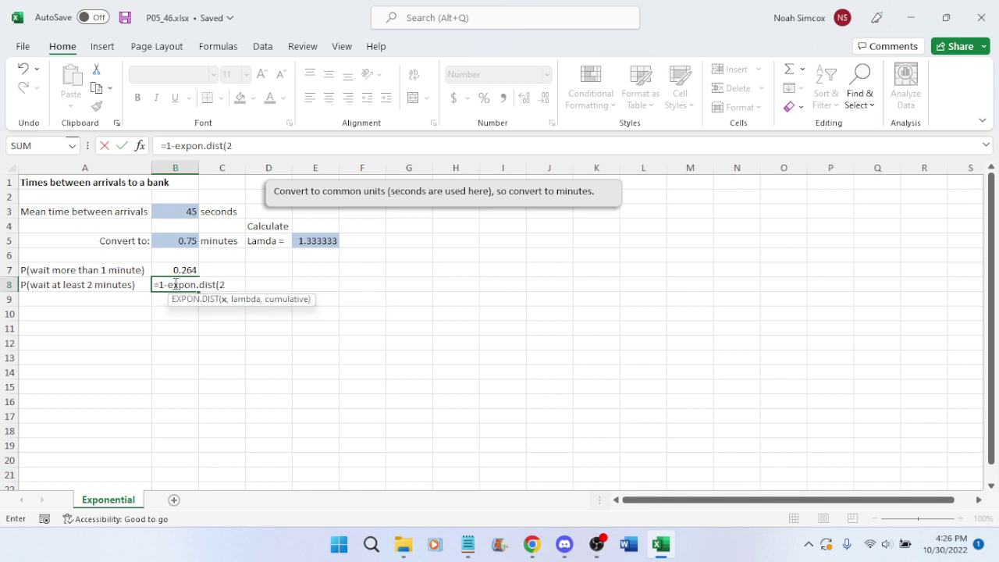
{"action": "type", "text": "2,"}
{"action": "left_click", "coordinate": [322, 240]}
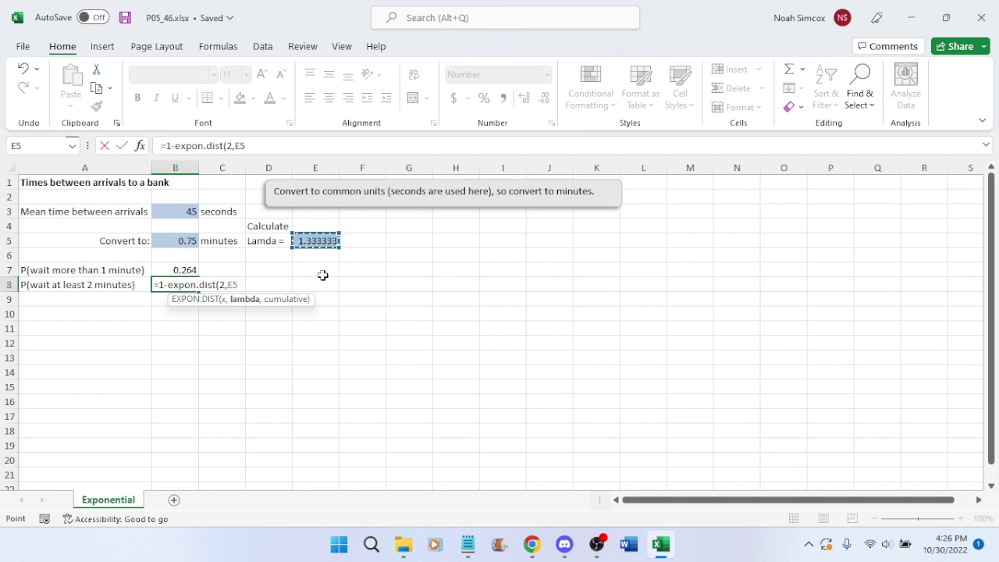
{"action": "type", "text": ",true"}
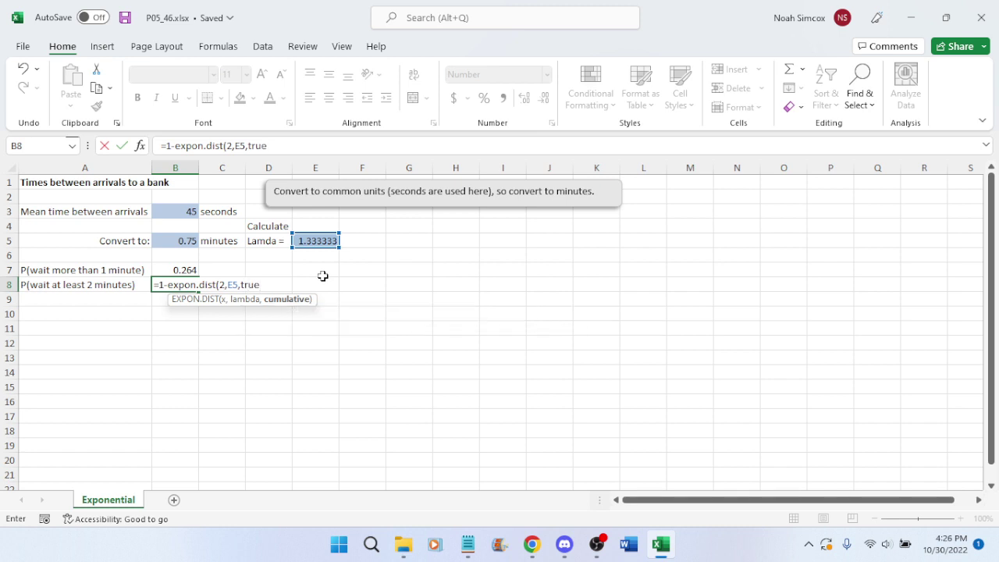
{"action": "key", "text": "Return"}
{"action": "key", "text": "ctrl+s"}
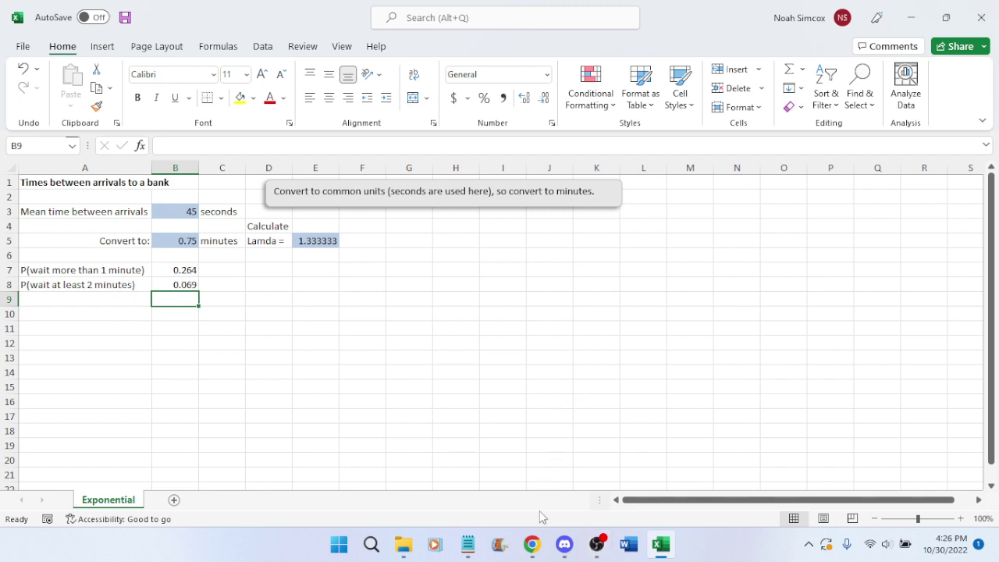
Switch to the Chrome textbook, glance at Figure 5.9 again and reread problem 46 on page 230
{"action": "left_click", "coordinate": [532, 544]}
{"action": "scroll", "coordinate": [770, 360], "scroll_direction": "down", "scroll_amount": 2}
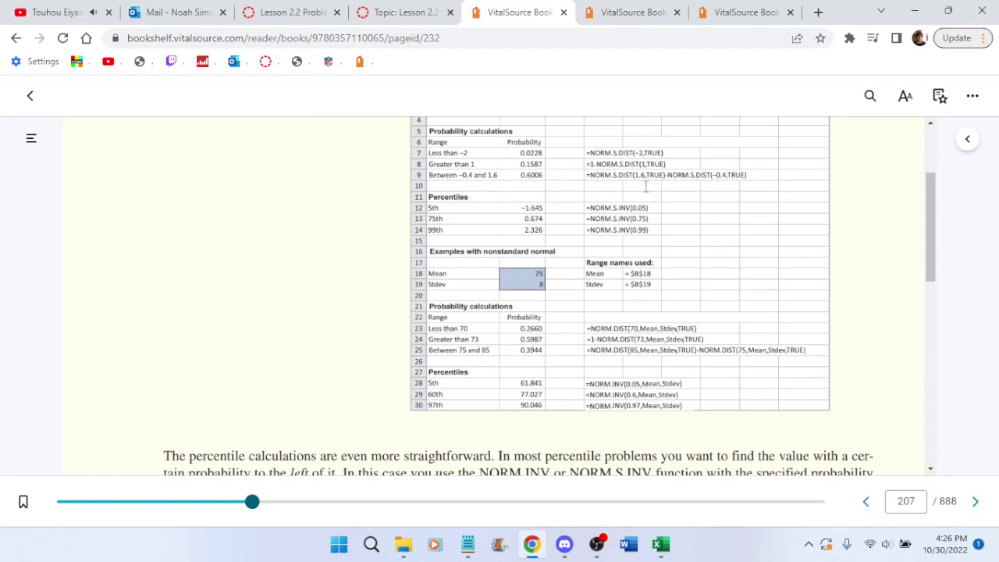
{"action": "left_click", "coordinate": [718, 9]}
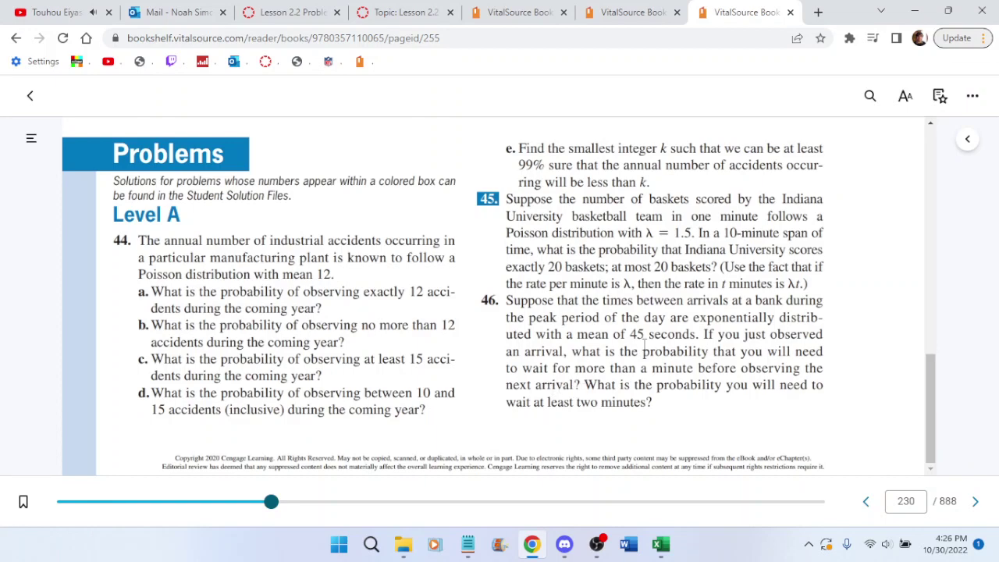
Compare the wording of problem 46 in the Chrome textbook with the Excel formulas in B7 and B8
{"action": "left_click", "coordinate": [661, 544]}
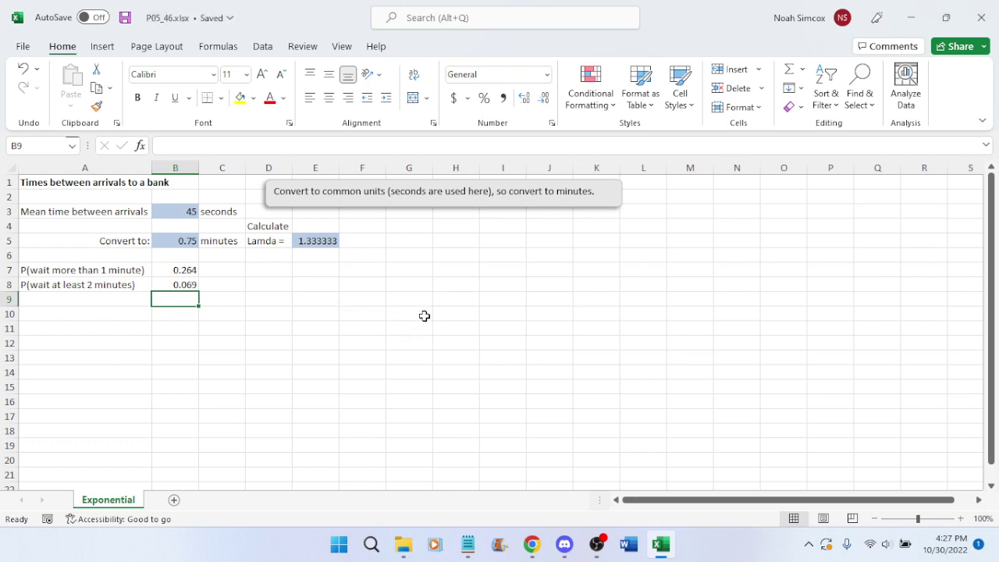
{"action": "left_click", "coordinate": [532, 545]}
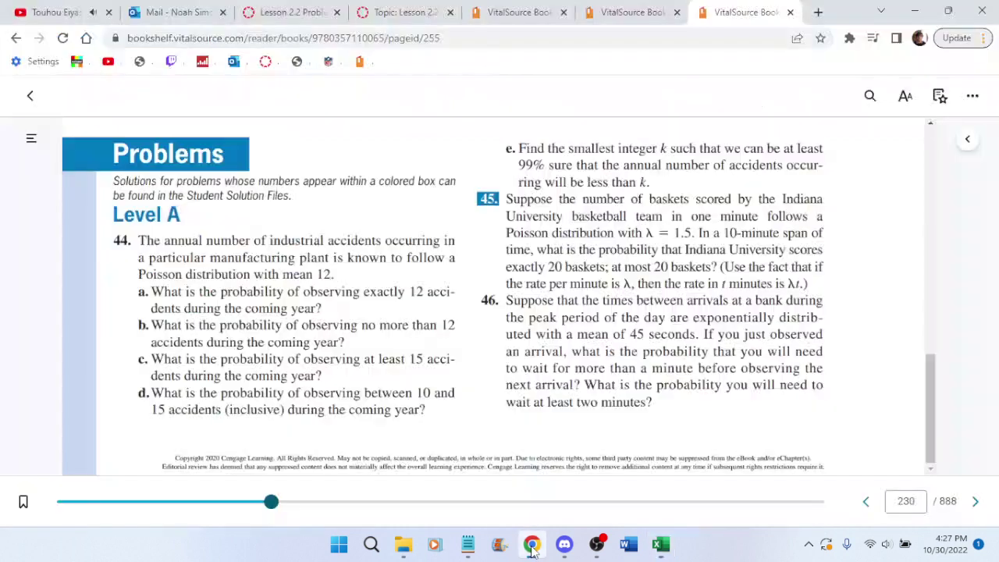
{"action": "left_click", "coordinate": [532, 549]}
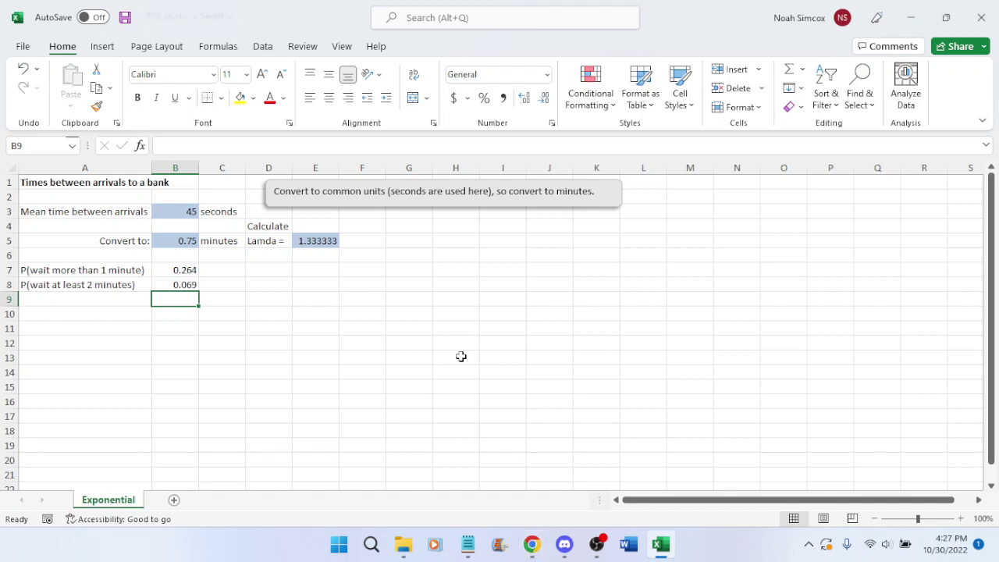
{"action": "left_click", "coordinate": [183, 270]}
{"action": "left_click", "coordinate": [181, 285]}
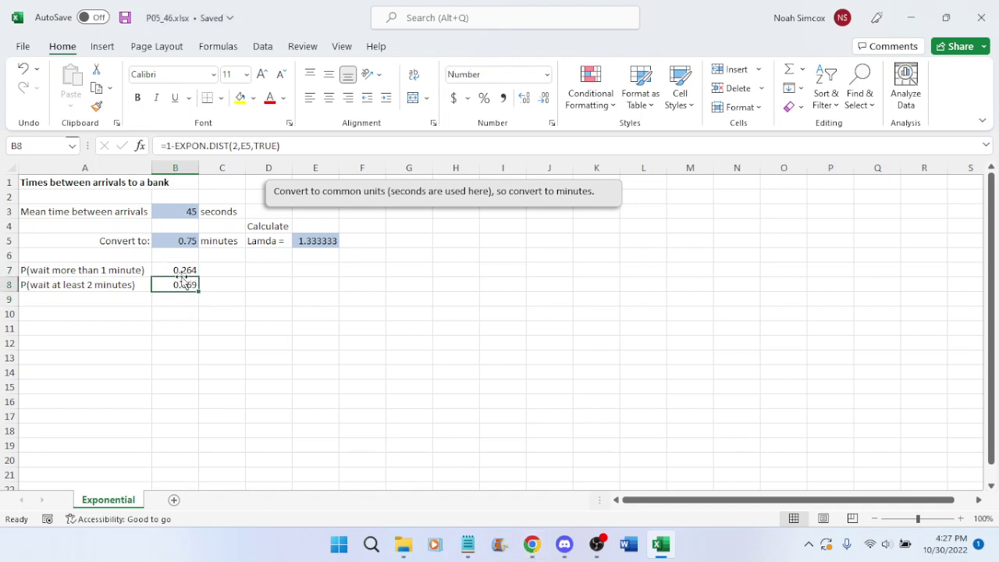
{"action": "left_click", "coordinate": [182, 269]}
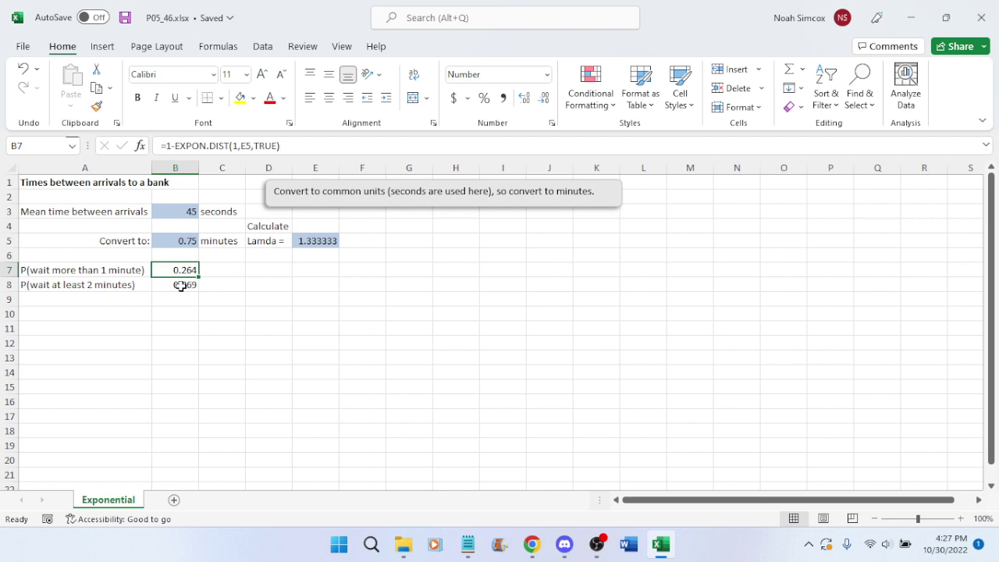
{"action": "left_click", "coordinate": [180, 286]}
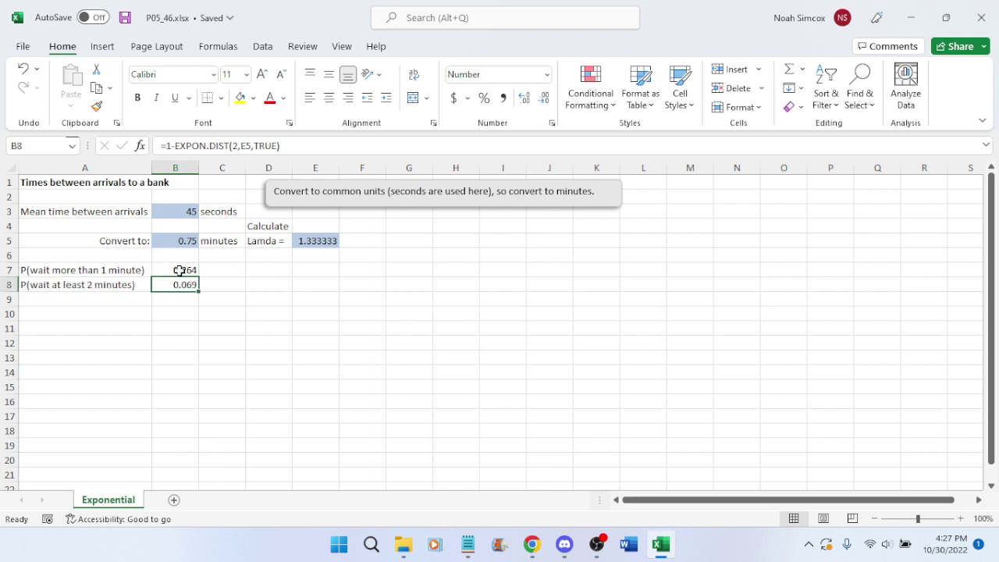
{"action": "left_click", "coordinate": [180, 269]}
{"action": "left_click", "coordinate": [180, 284]}
{"action": "left_click", "coordinate": [179, 269]}
{"action": "left_click", "coordinate": [278, 304]}
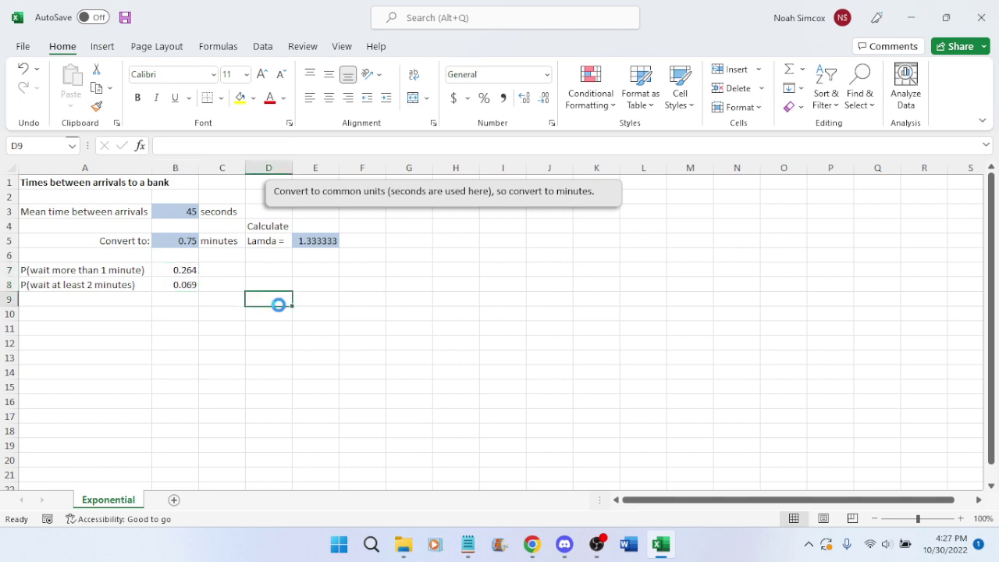
Clear the desktop by closing the unit 2 project business analytics folder window and minimizing the Excel and Downloads windows
{"action": "left_click", "coordinate": [910, 18]}
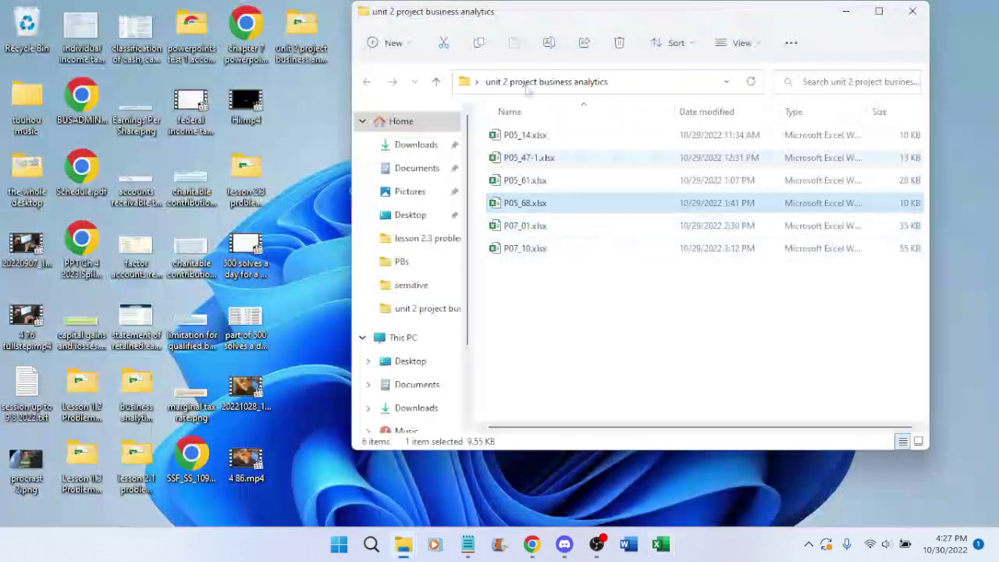
{"action": "left_click", "coordinate": [846, 11]}
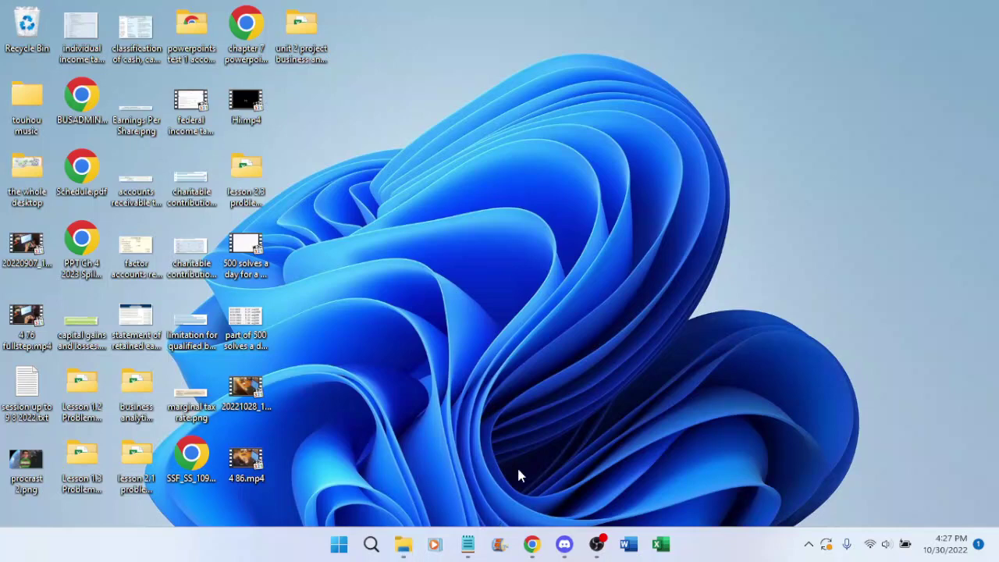
{"action": "mouse_move", "coordinate": [404, 554]}
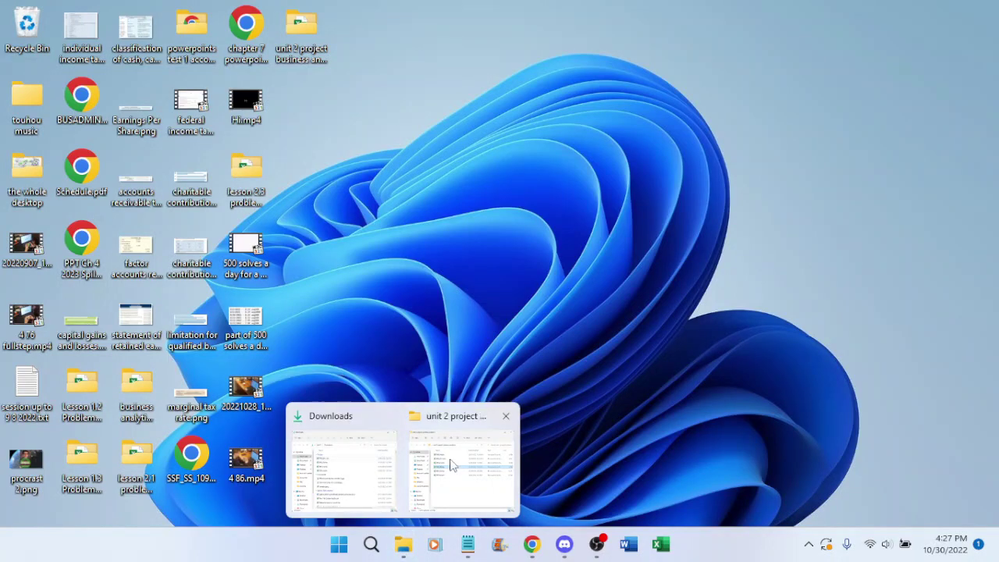
{"action": "mouse_move", "coordinate": [453, 465]}
{"action": "left_click", "coordinate": [507, 416]}
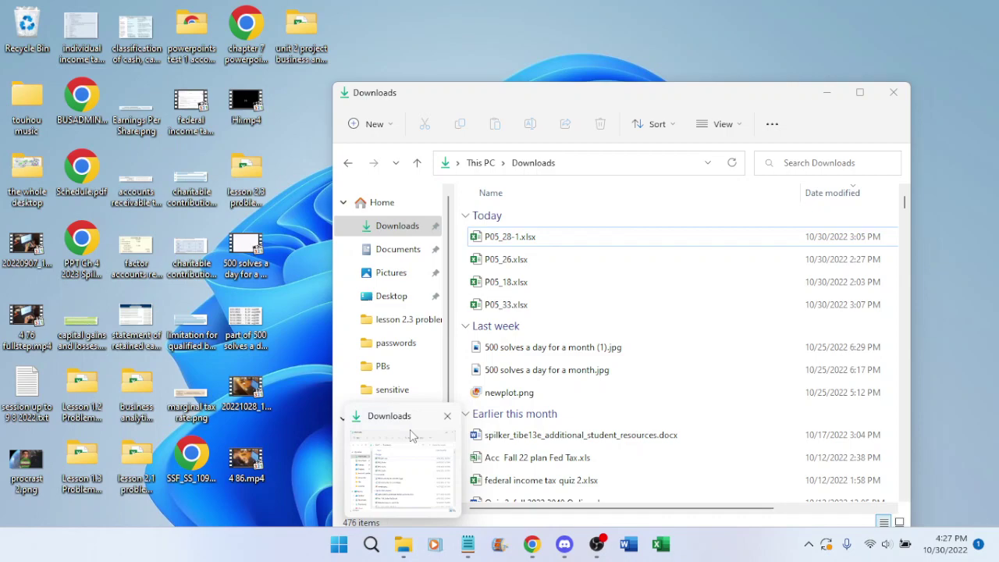
{"action": "left_click", "coordinate": [410, 430]}
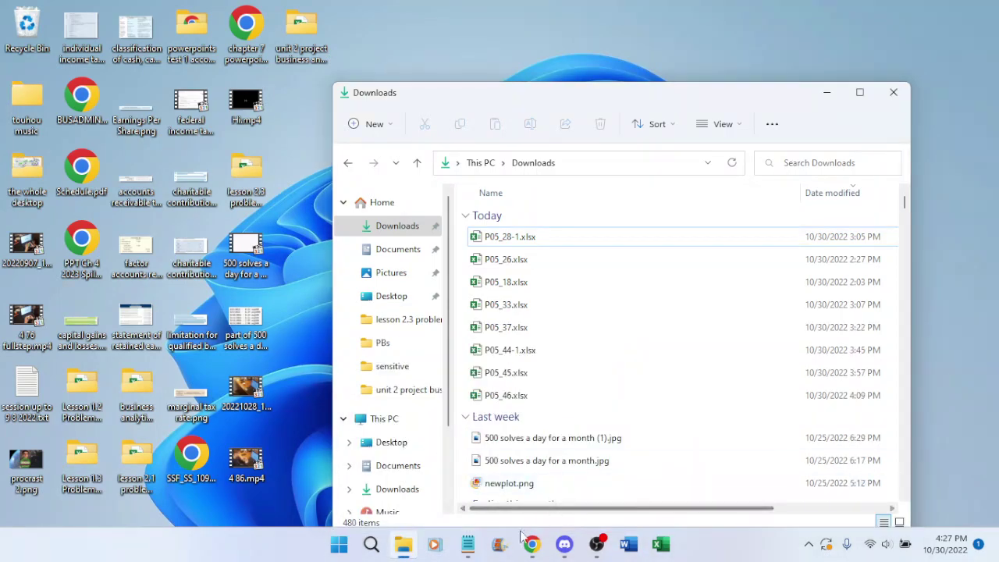
{"action": "left_click", "coordinate": [827, 92]}
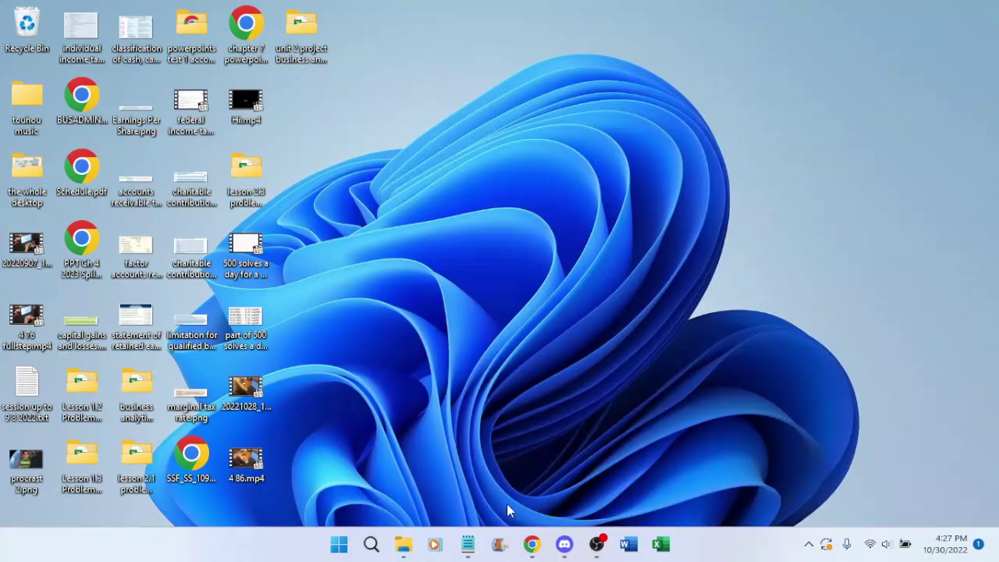
In Chrome, check the Lesson 2.2 assignment's problem list and download P05_47.xlsx from the Lesson 2.2 announcement
{"action": "left_click", "coordinate": [531, 544]}
{"action": "left_click", "coordinate": [273, 12]}
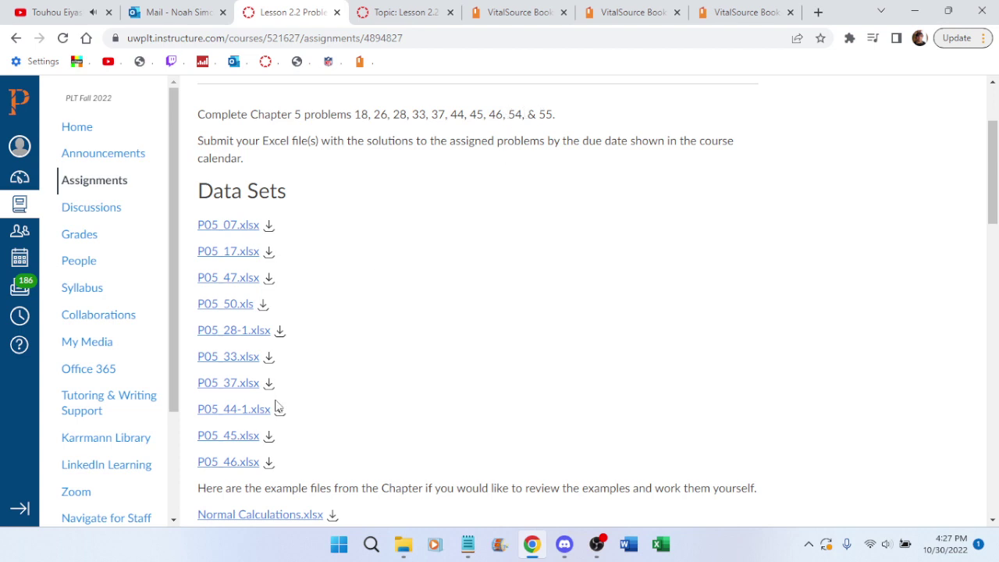
{"action": "left_click", "coordinate": [409, 12]}
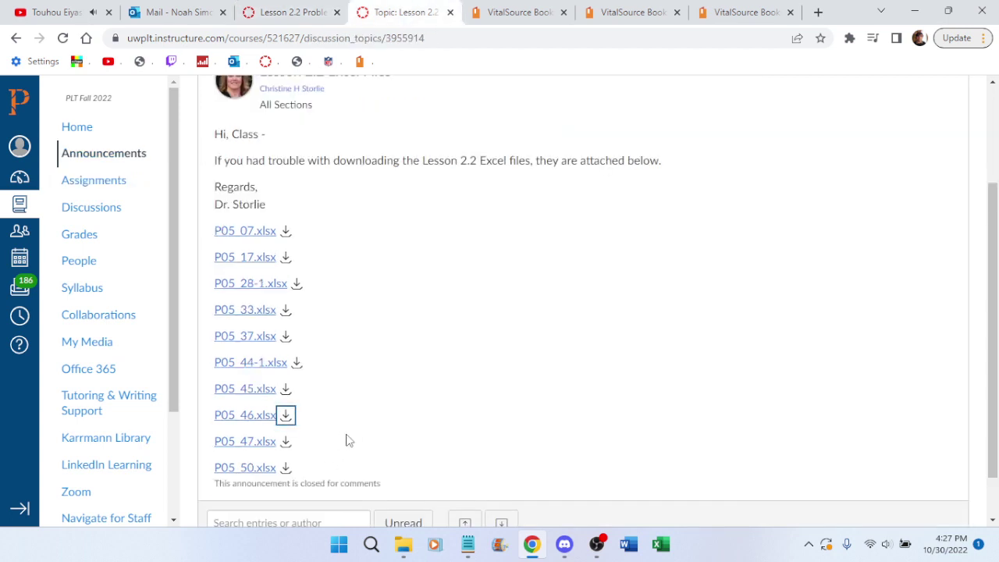
{"action": "left_click", "coordinate": [520, 9]}
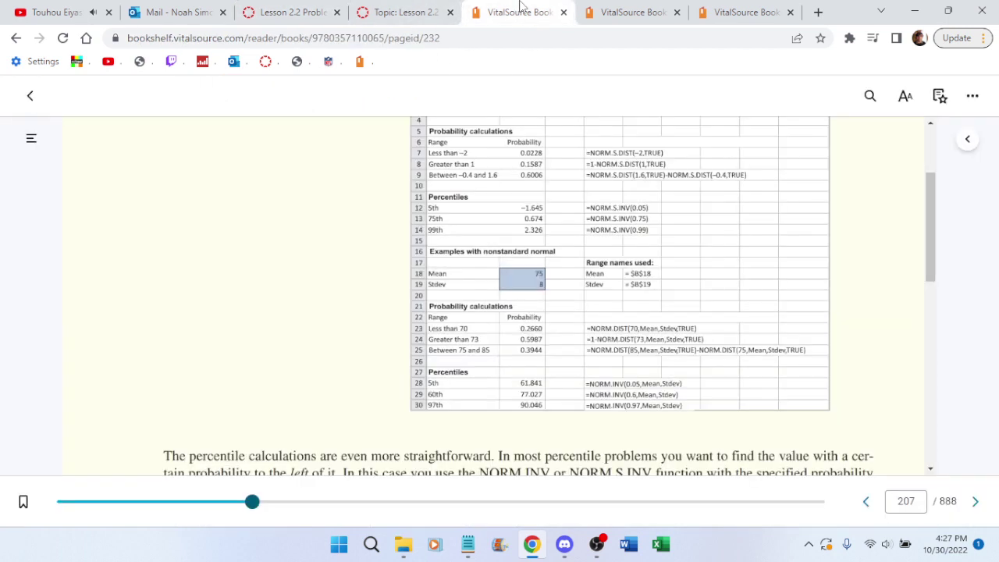
{"action": "left_click", "coordinate": [620, 12]}
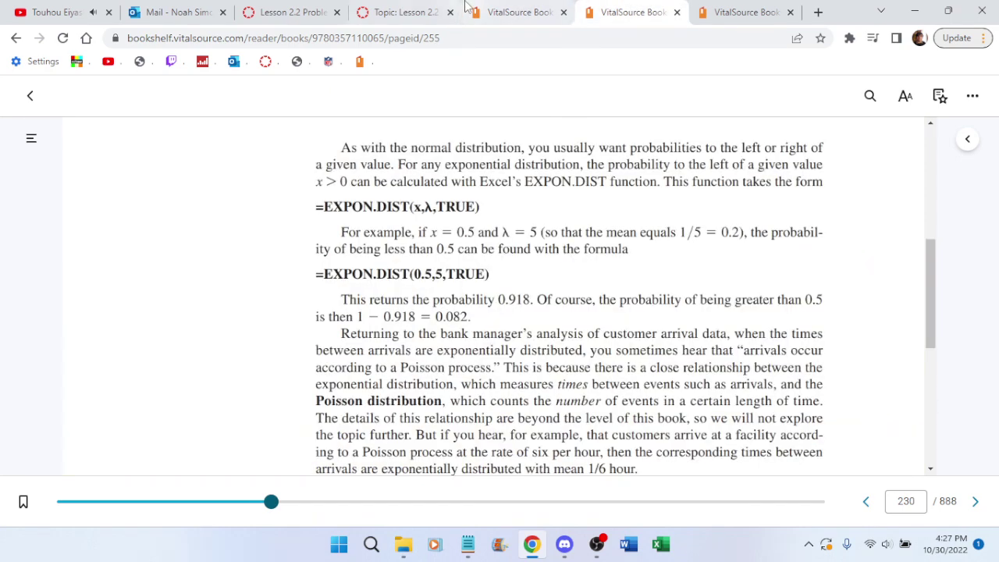
{"action": "left_click", "coordinate": [368, 8]}
{"action": "left_click", "coordinate": [290, 11]}
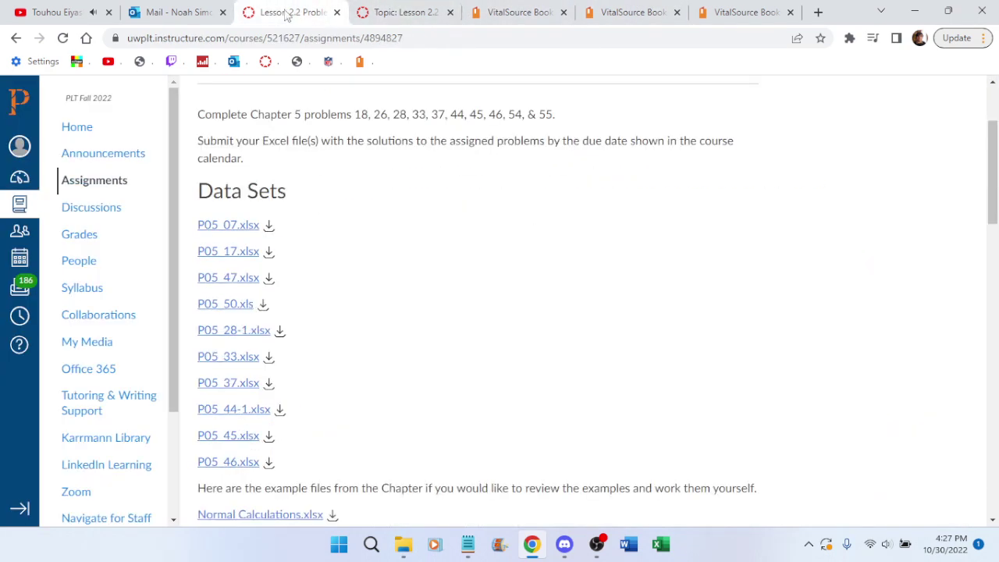
{"action": "left_click", "coordinate": [378, 14]}
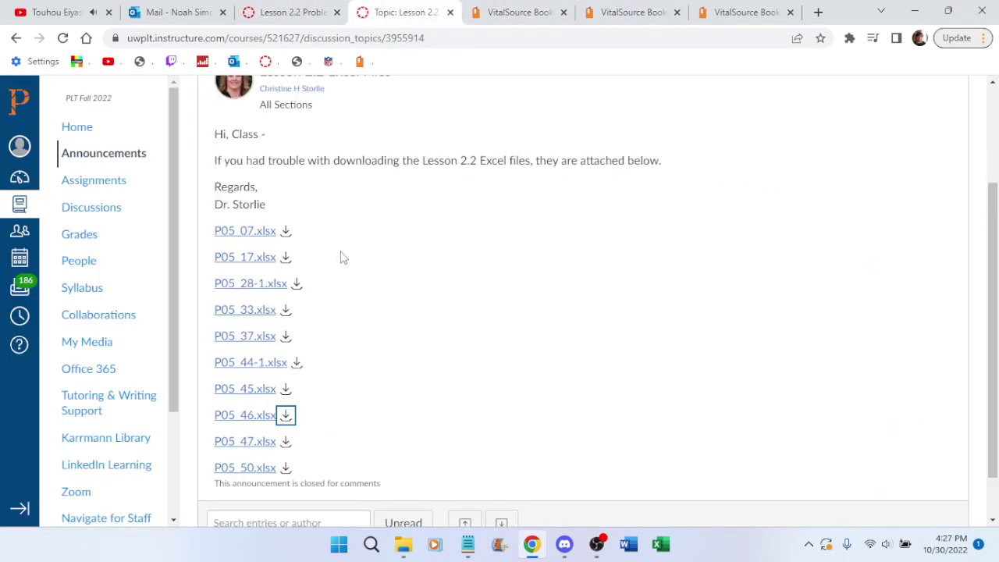
{"action": "left_click", "coordinate": [285, 443]}
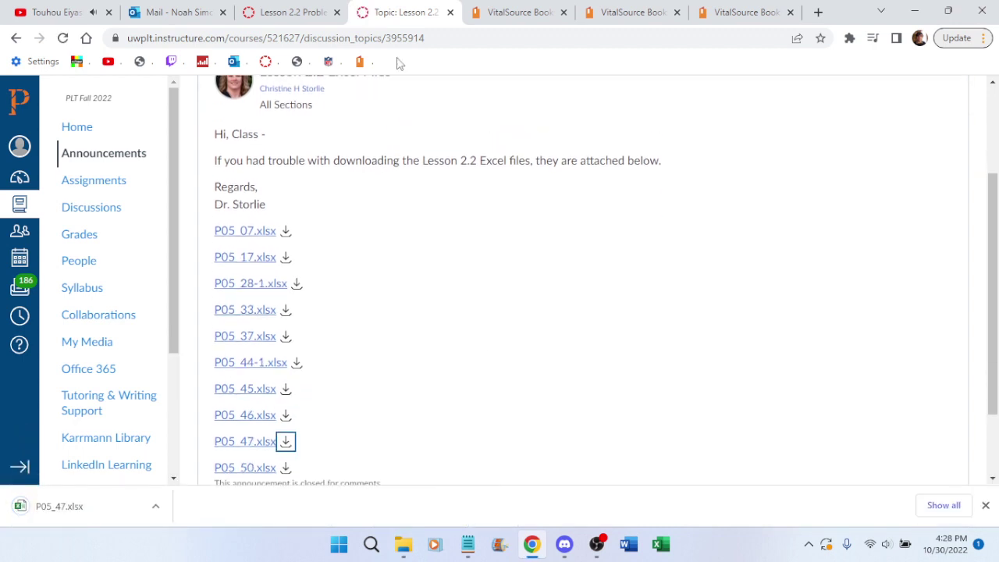
In the Downloads folder, refresh the list and rename P05_47.xlsx as P05_54.xlsx
{"action": "left_click", "coordinate": [295, 10]}
{"action": "left_click", "coordinate": [403, 544]}
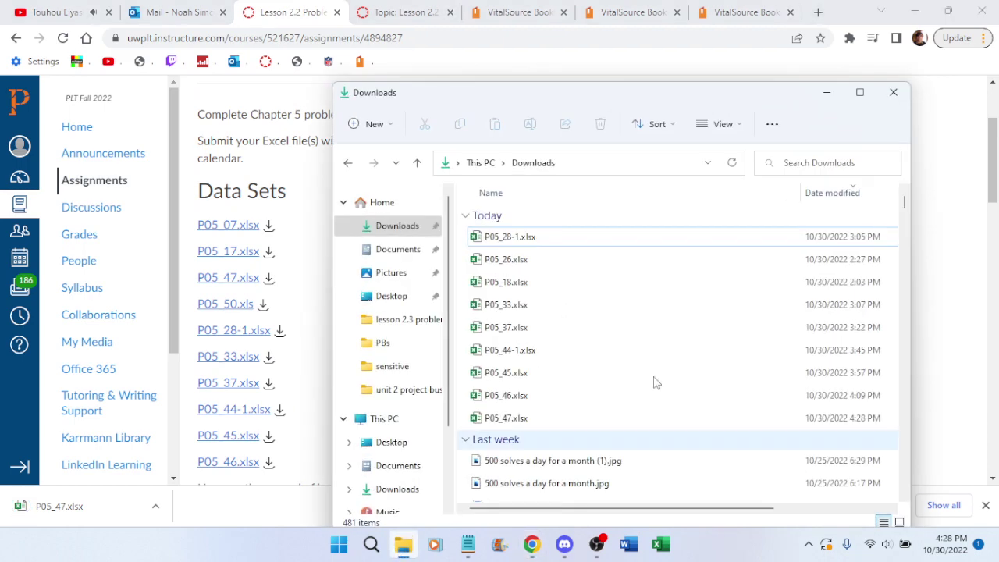
{"action": "left_click", "coordinate": [732, 164]}
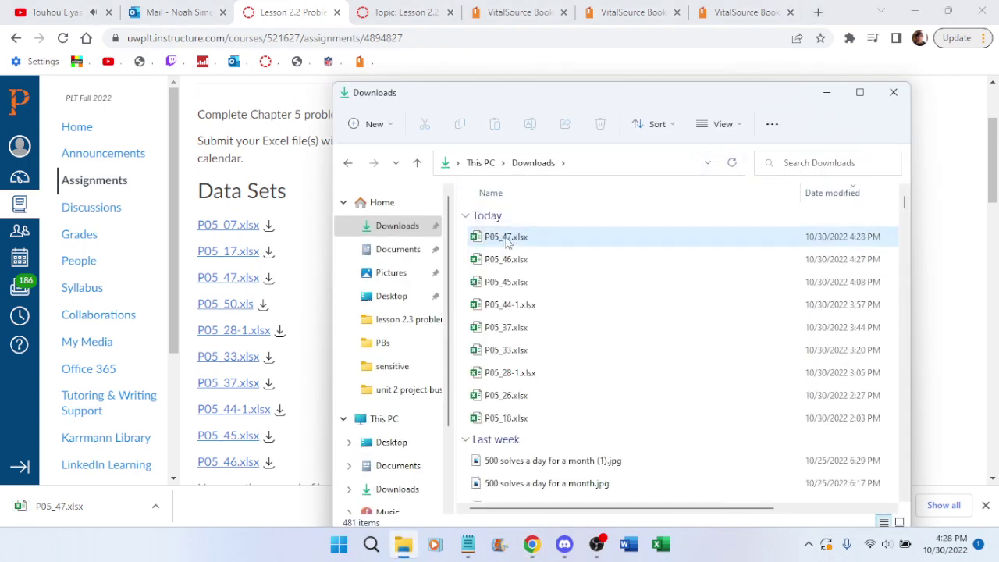
{"action": "left_click", "coordinate": [514, 243]}
{"action": "left_click", "coordinate": [510, 237]}
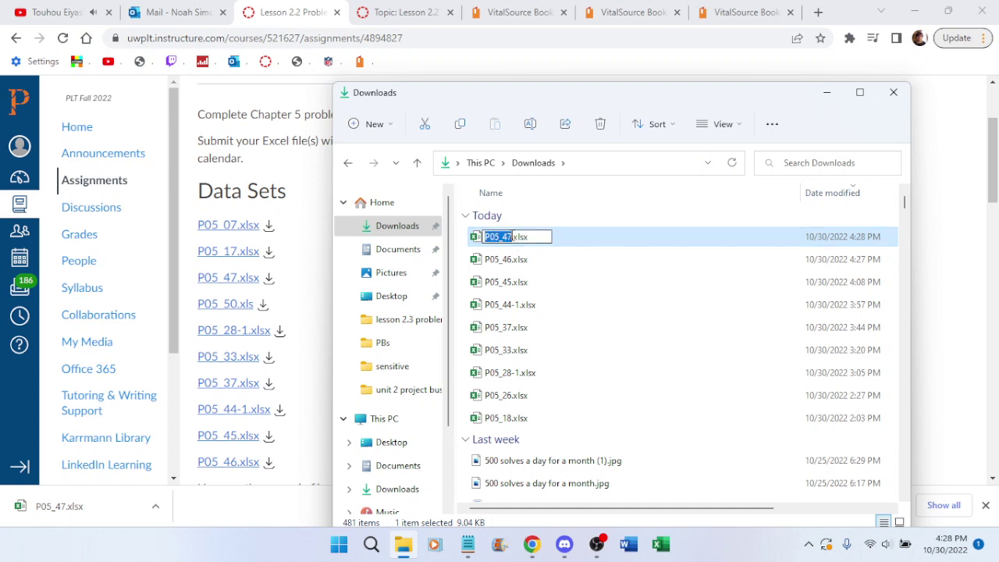
{"action": "left_click", "coordinate": [522, 237]}
{"action": "key", "text": "BackSpace"}
{"action": "key", "text": "BackSpace"}
{"action": "type", "text": "54"}
{"action": "key", "text": "Return"}
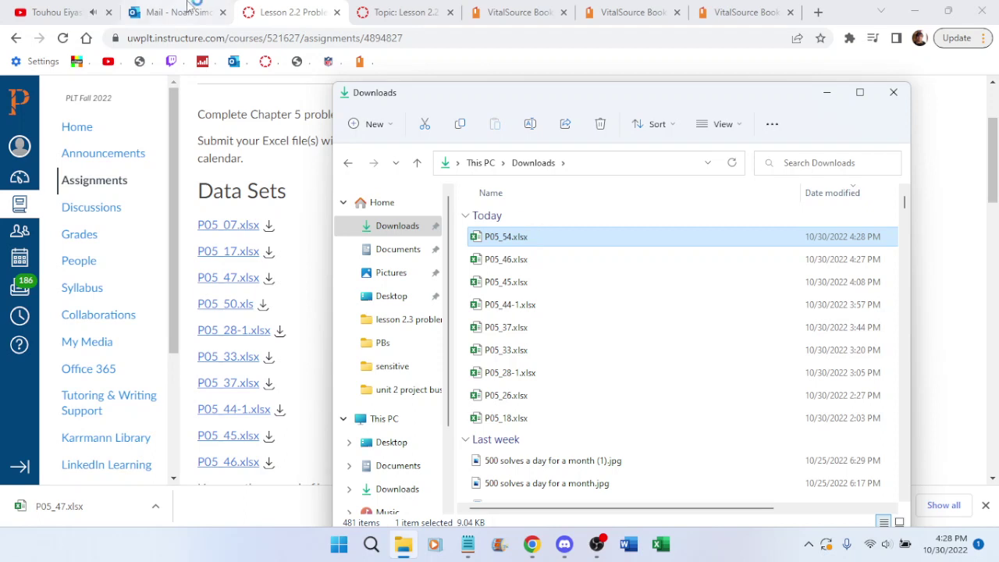
Dismiss the download bar in Chrome and open P05_54.xlsx in Excel with editing enabled
{"action": "left_click", "coordinate": [269, 6]}
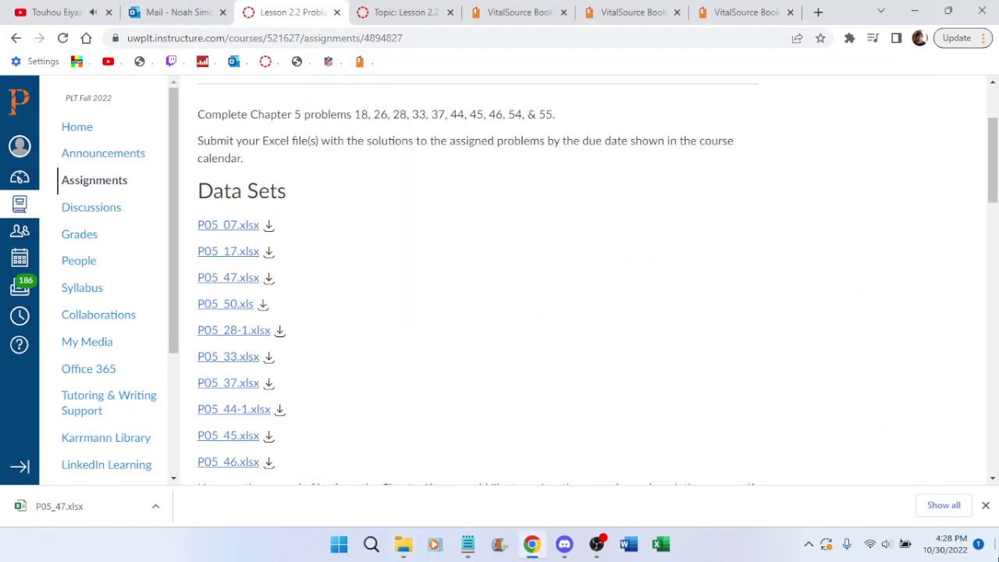
{"action": "left_click", "coordinate": [986, 506]}
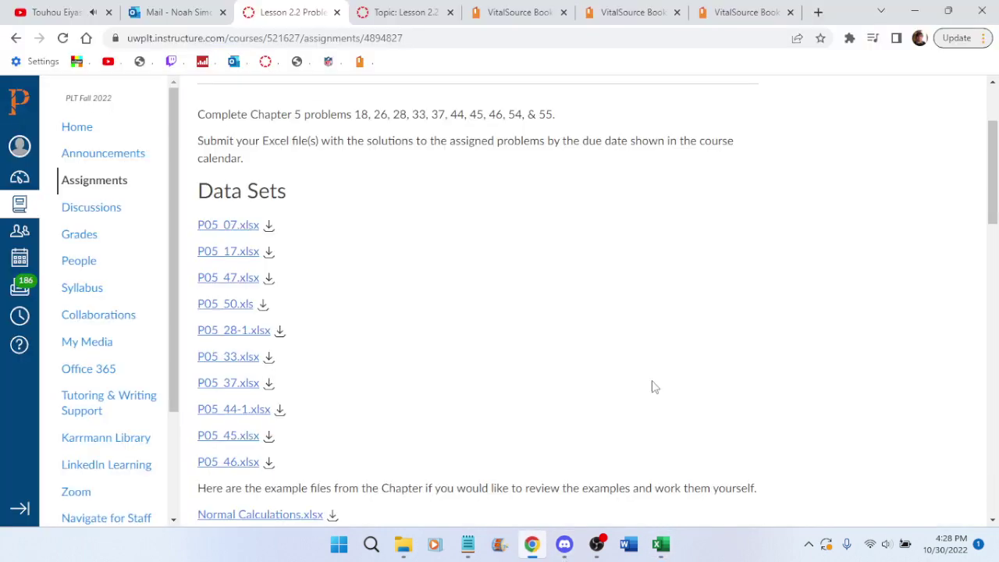
{"action": "left_click", "coordinate": [531, 544]}
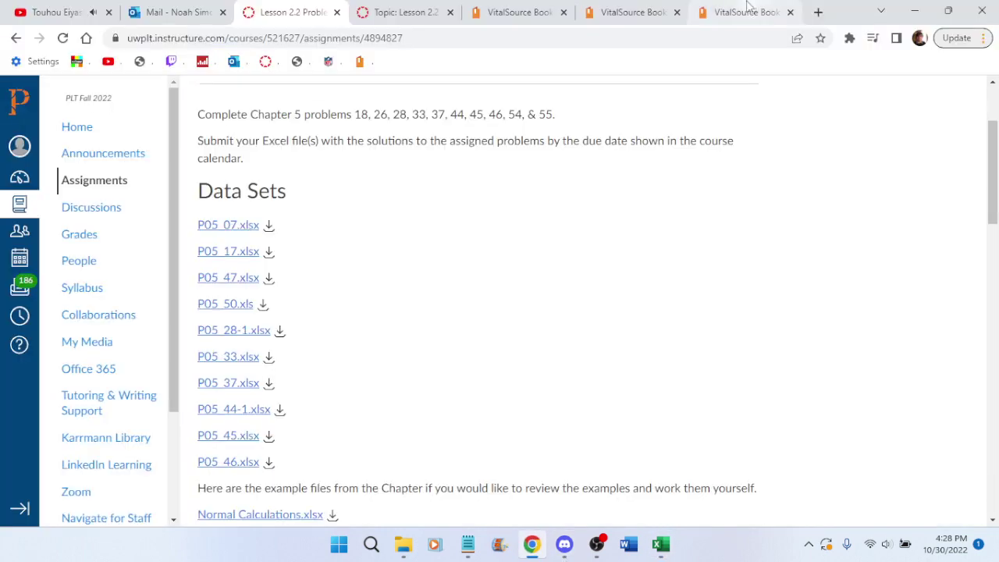
{"action": "key", "text": "ctrl+9"}
{"action": "left_click", "coordinate": [662, 544]}
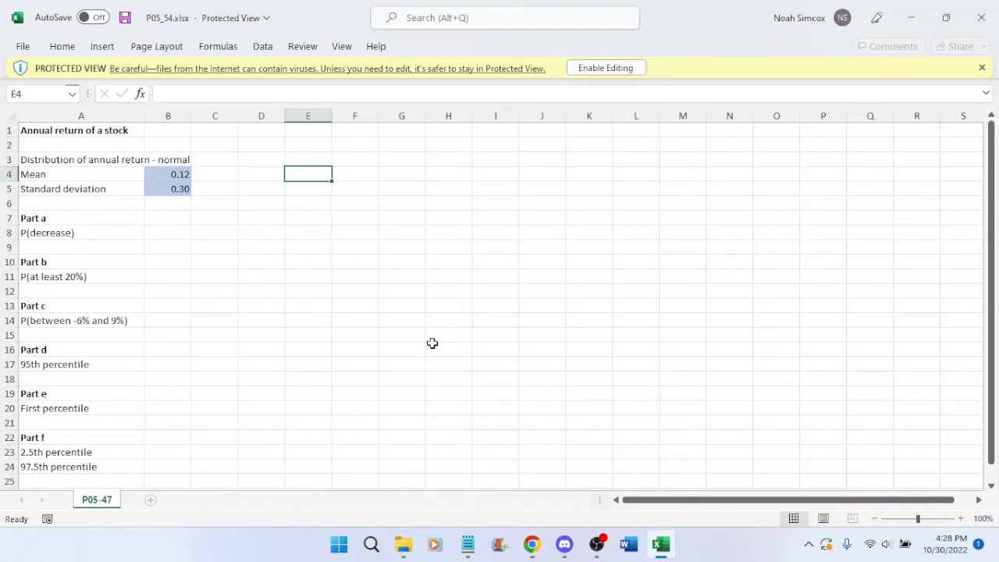
{"action": "left_click", "coordinate": [606, 68]}
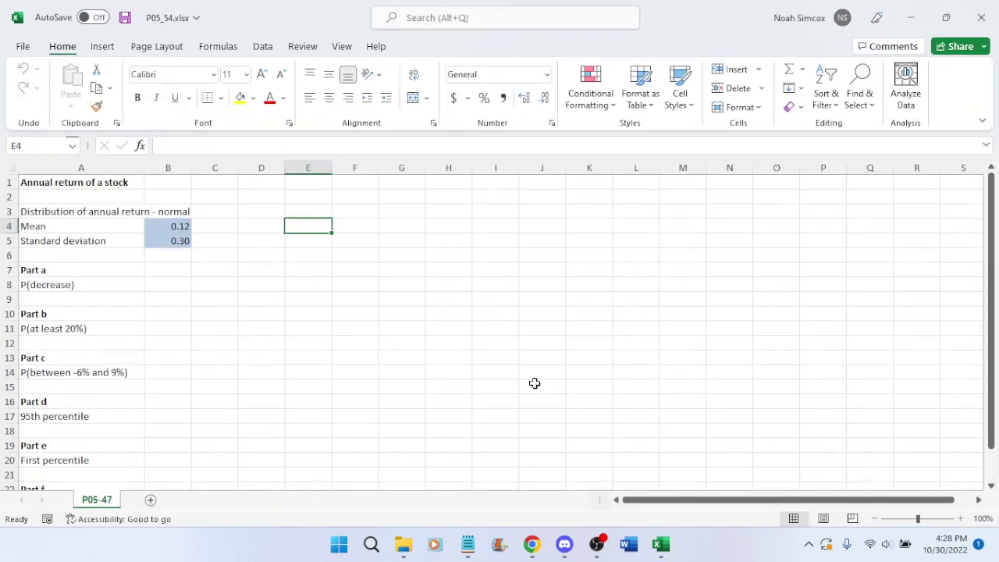
Switch to the Chrome textbook and find problem 54 about the XYZ stock return on page 234
{"action": "left_click", "coordinate": [531, 543]}
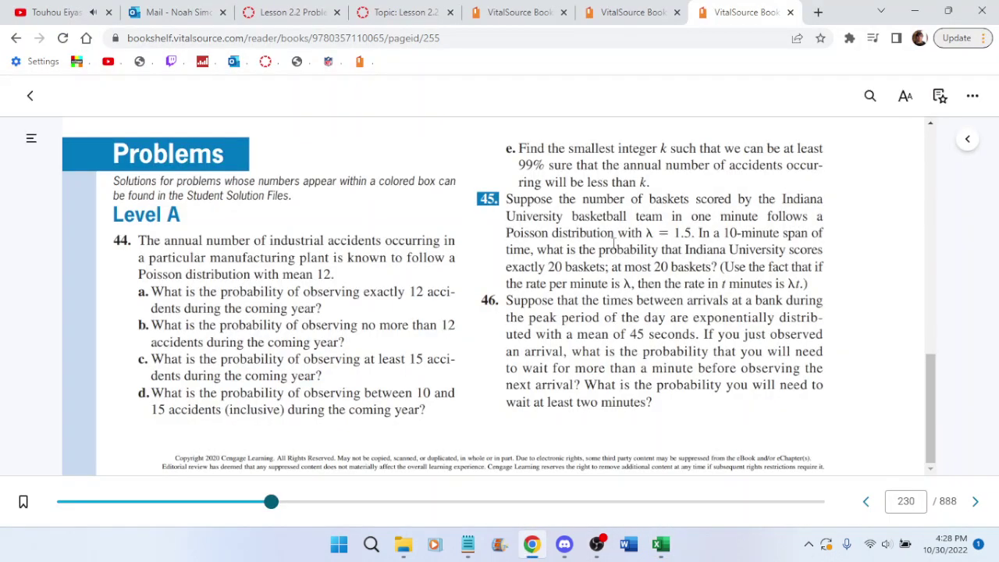
{"action": "scroll", "coordinate": [613, 245], "scroll_direction": "down", "scroll_amount": 3}
{"action": "scroll", "coordinate": [633, 242], "scroll_direction": "down", "scroll_amount": 4}
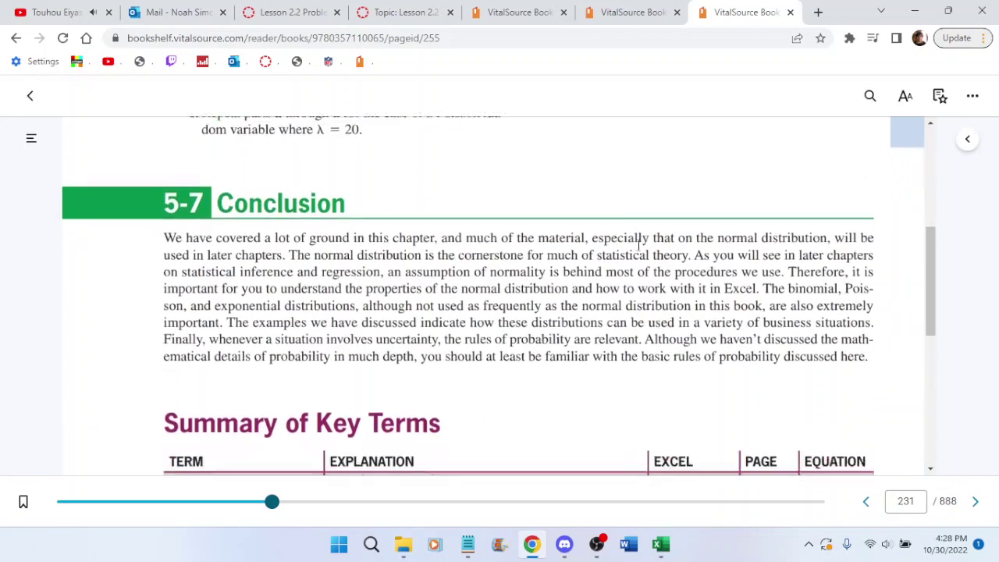
{"action": "scroll", "coordinate": [641, 236], "scroll_direction": "up", "scroll_amount": 3}
{"action": "scroll", "coordinate": [642, 238], "scroll_direction": "down", "scroll_amount": 10}
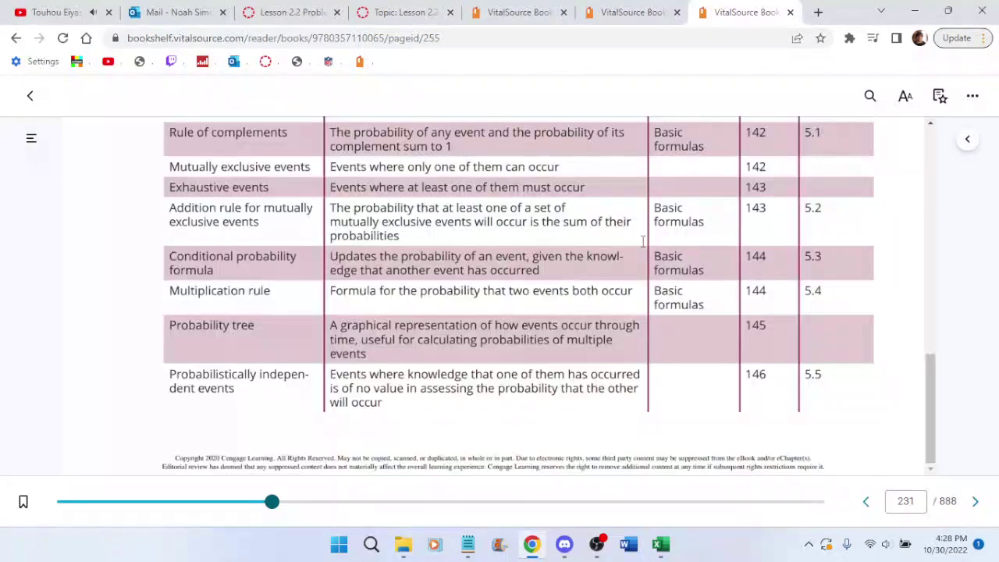
{"action": "scroll", "coordinate": [642, 242], "scroll_direction": "down", "scroll_amount": 10}
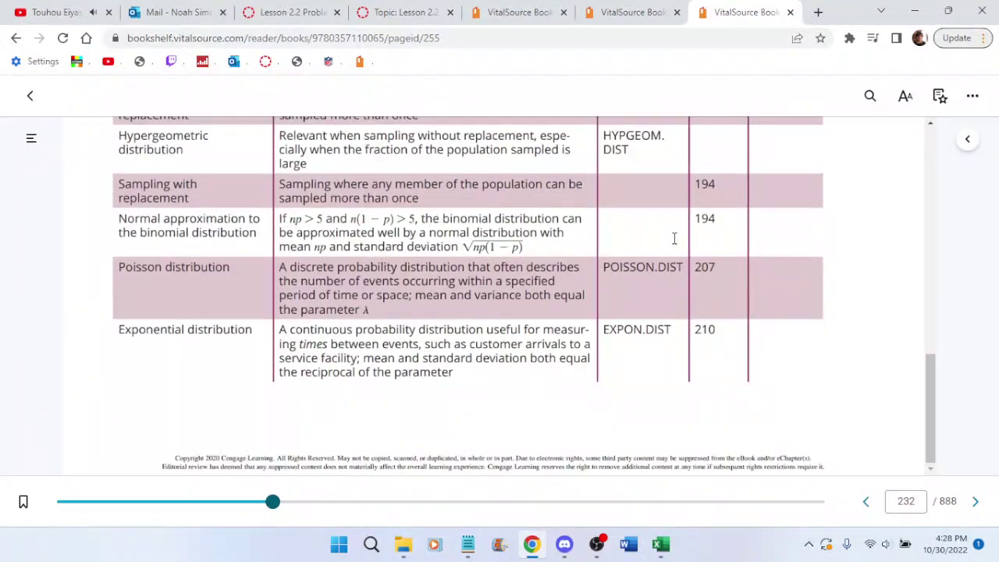
{"action": "scroll", "coordinate": [674, 238], "scroll_direction": "down", "scroll_amount": 15}
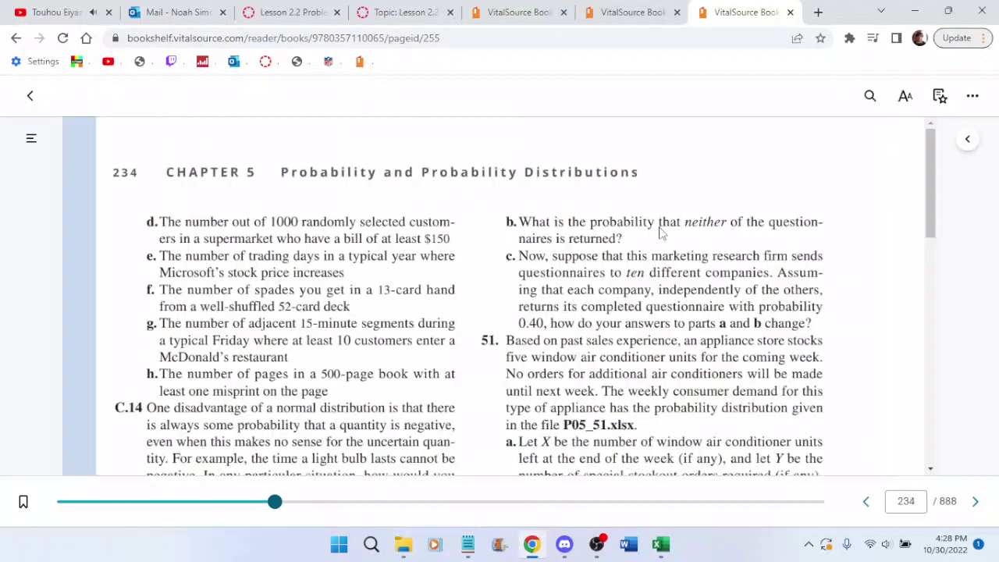
{"action": "scroll", "coordinate": [659, 232], "scroll_direction": "down", "scroll_amount": 10}
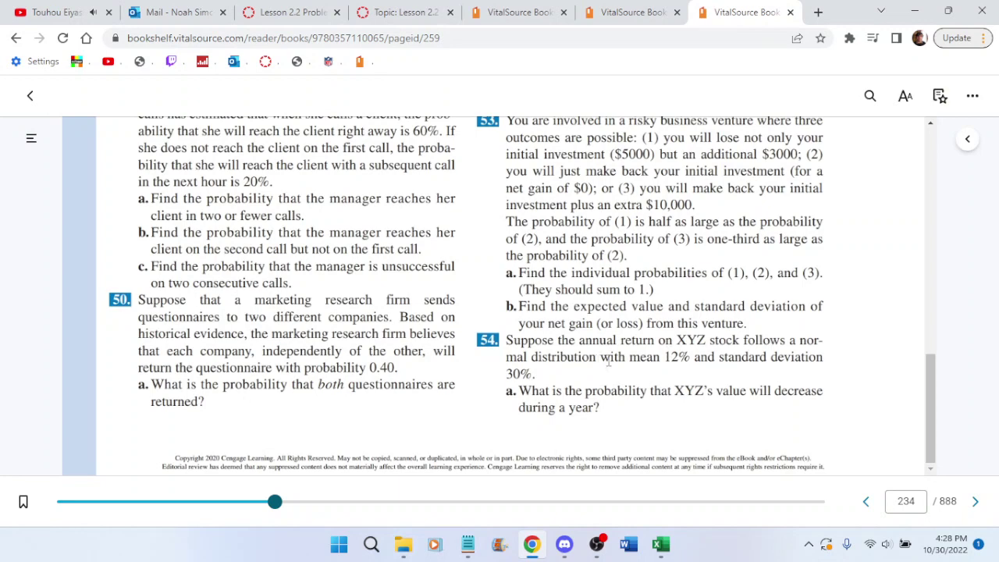
Compare the mean and standard deviation given in textbook problem 54 with the inputs in the Excel workbook P05_54.xlsx
{"action": "left_click", "coordinate": [662, 545]}
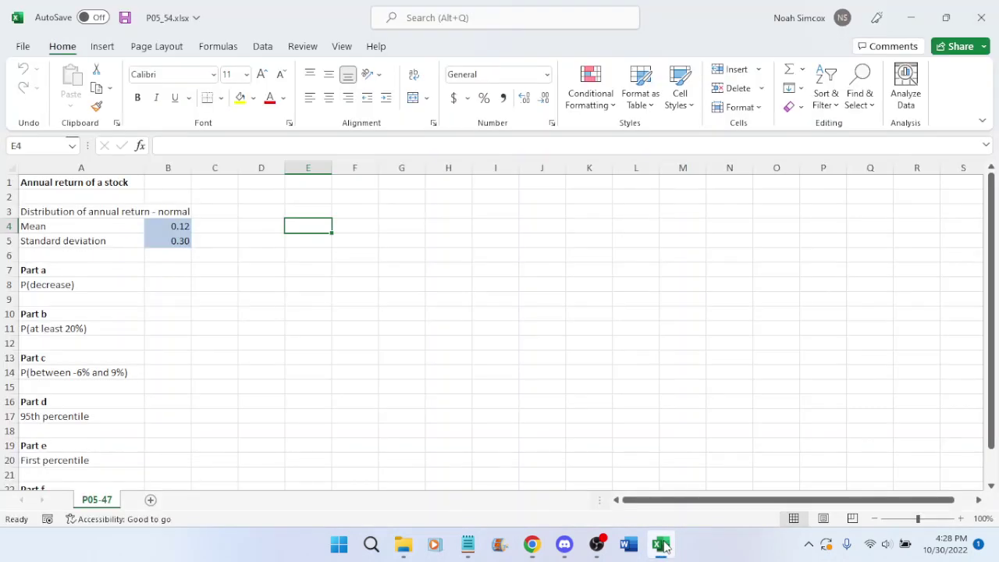
{"action": "left_click", "coordinate": [663, 545]}
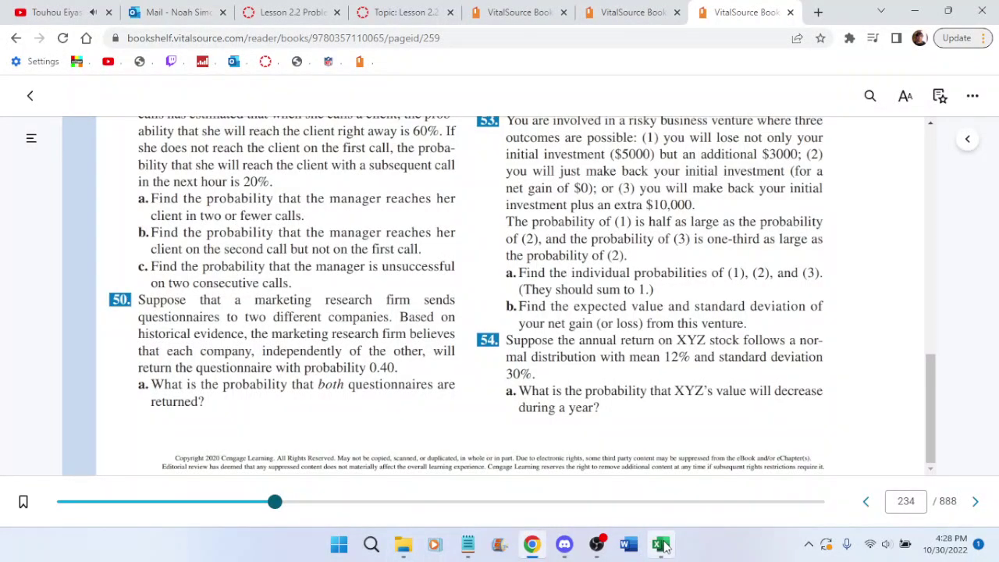
{"action": "left_click", "coordinate": [662, 545]}
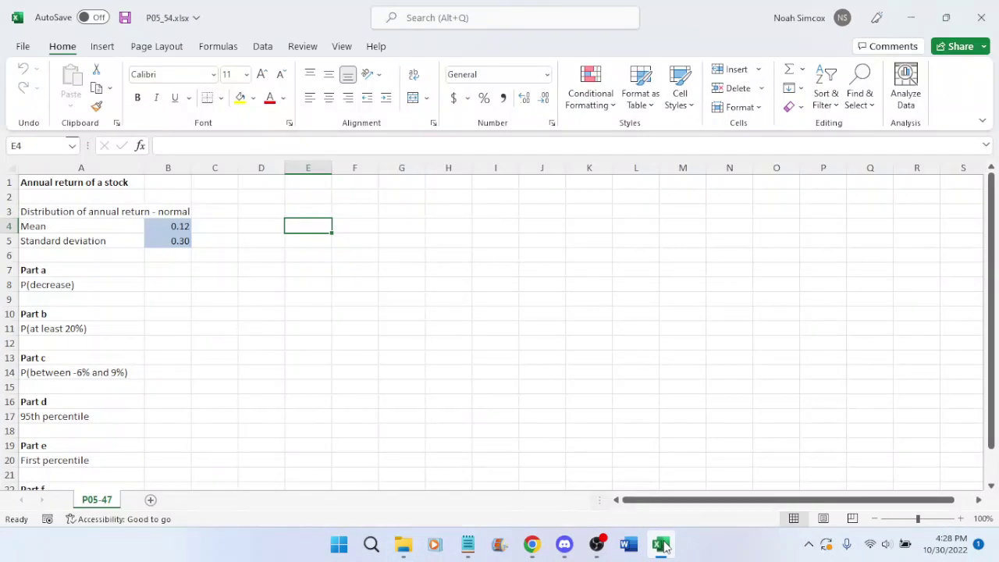
{"action": "left_click", "coordinate": [662, 546]}
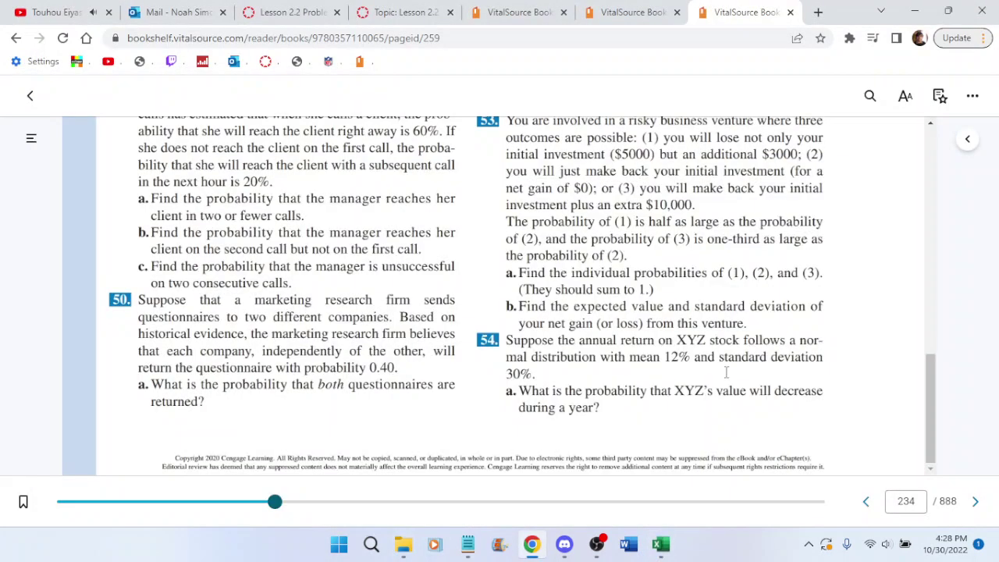
Check textbook problem 54's parts b through f on page 235 against the matching Part b to Part f rows in P05_54.xlsx
{"action": "scroll", "coordinate": [726, 373], "scroll_direction": "down", "scroll_amount": 3}
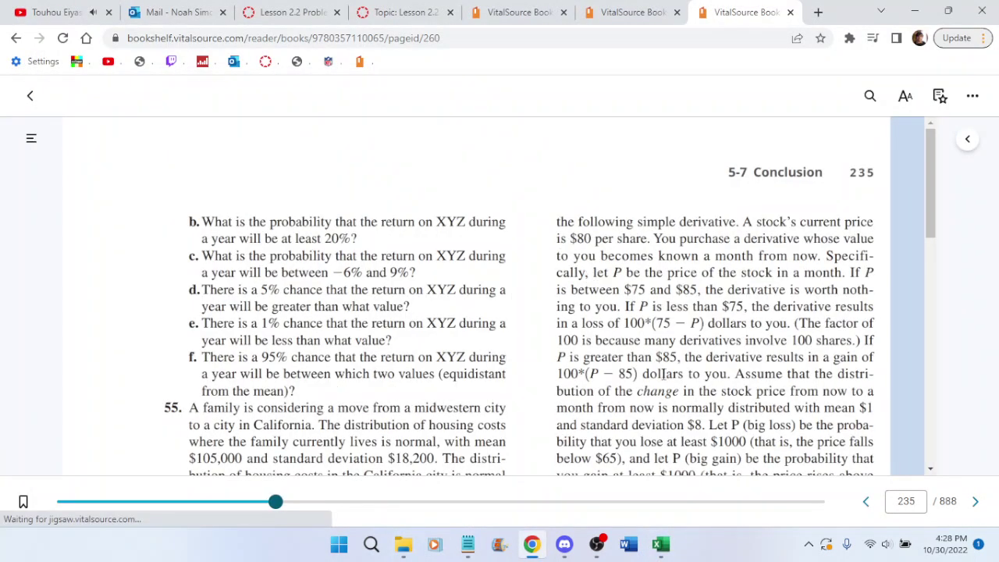
{"action": "left_click", "coordinate": [660, 545]}
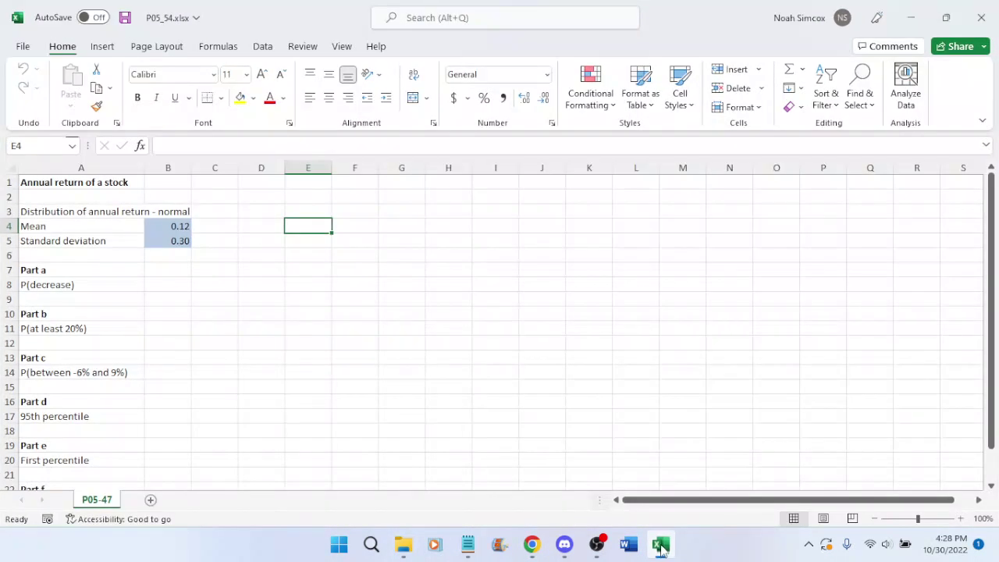
{"action": "scroll", "coordinate": [506, 301], "scroll_direction": "down", "scroll_amount": 2}
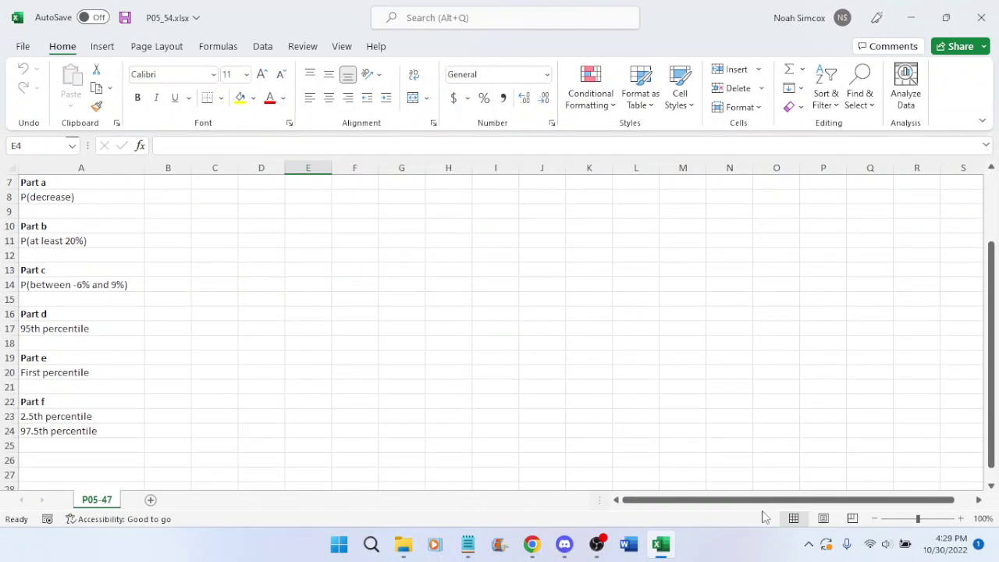
{"action": "left_click", "coordinate": [661, 546]}
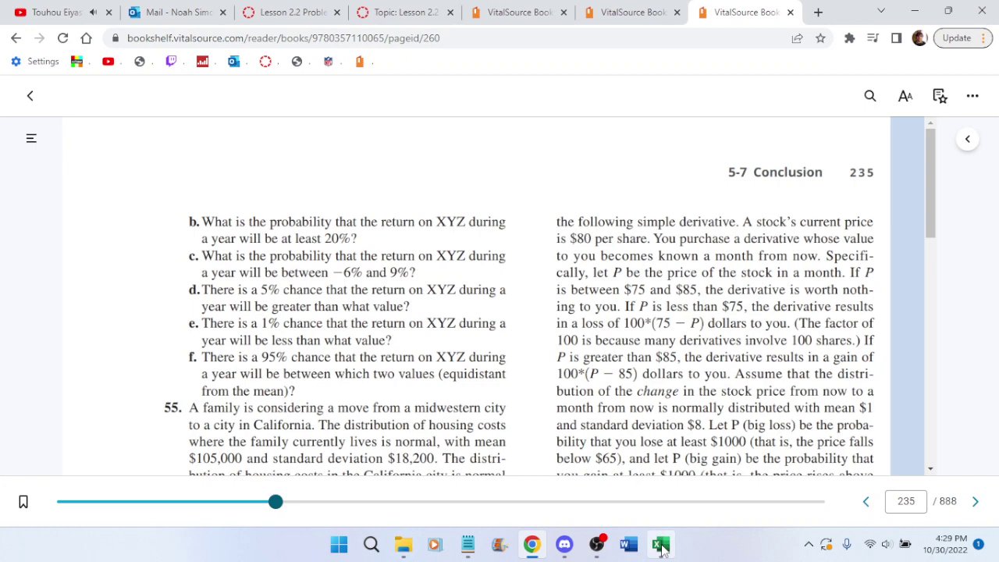
{"action": "left_click", "coordinate": [660, 545]}
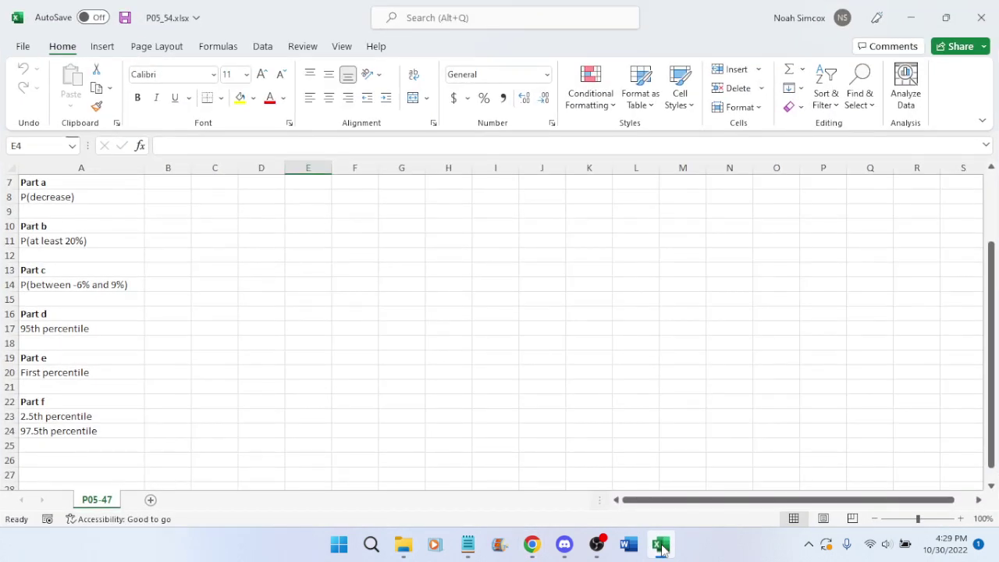
{"action": "left_click", "coordinate": [660, 545]}
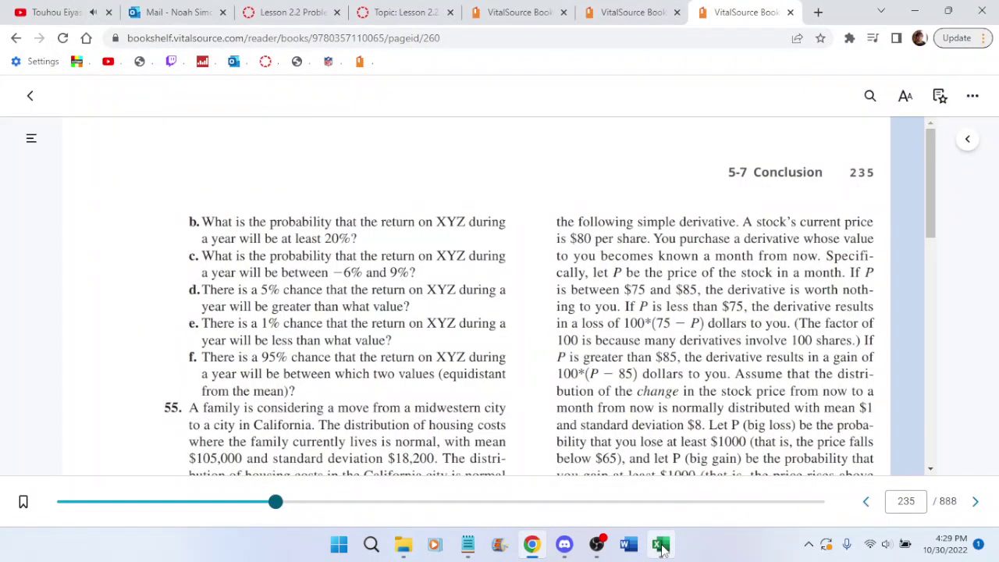
{"action": "left_click", "coordinate": [660, 545]}
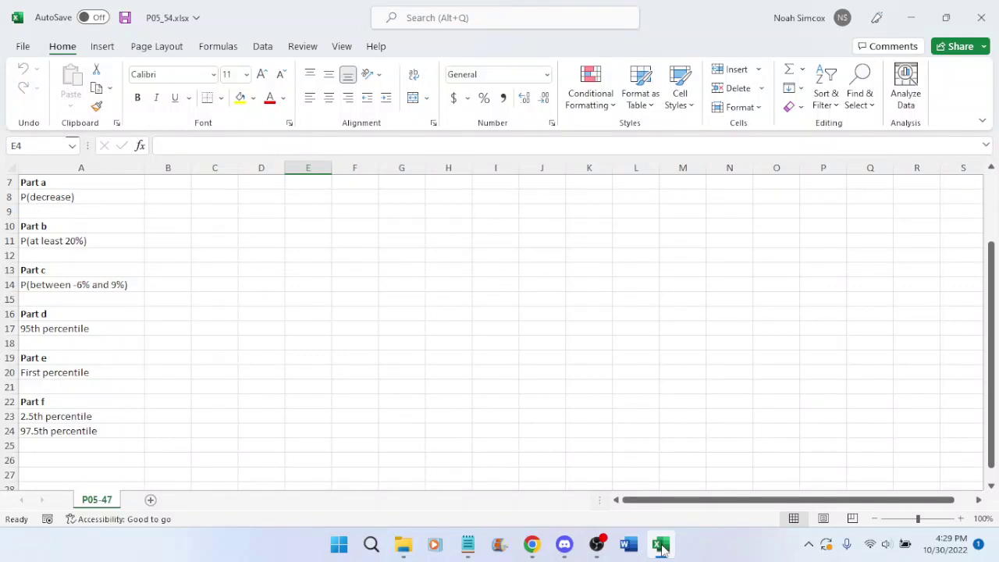
{"action": "left_click", "coordinate": [660, 547]}
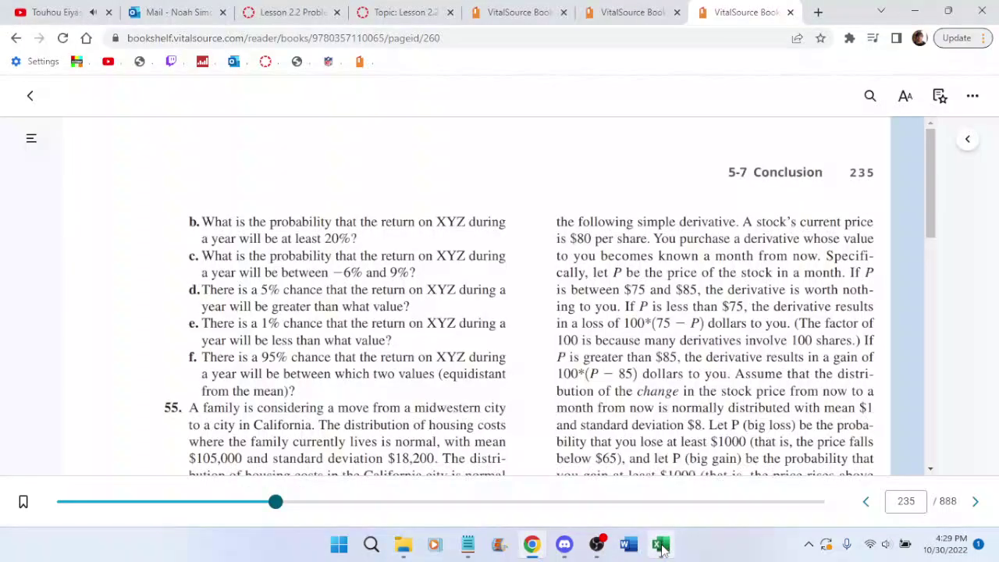
{"action": "left_click", "coordinate": [660, 545]}
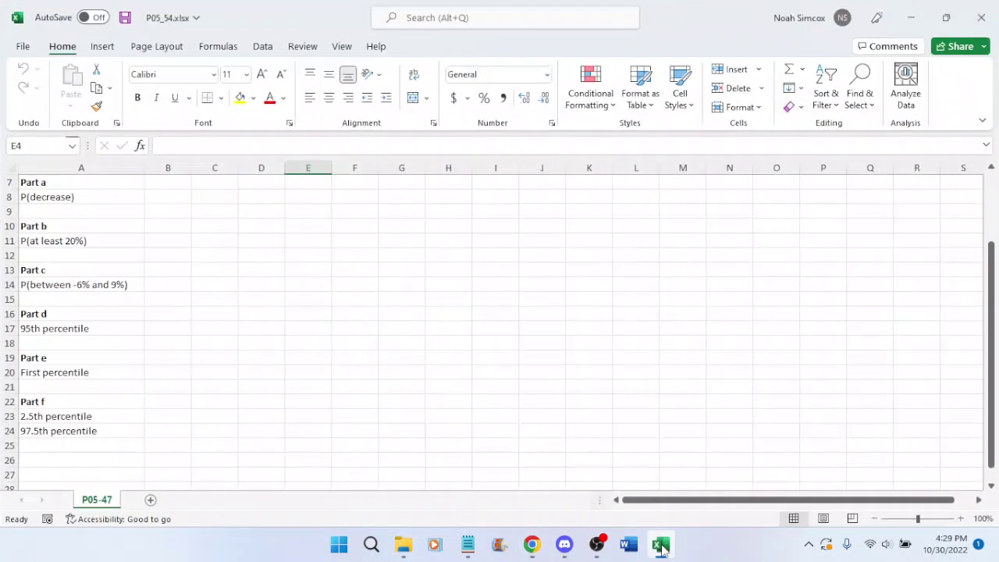
{"action": "left_click", "coordinate": [660, 544]}
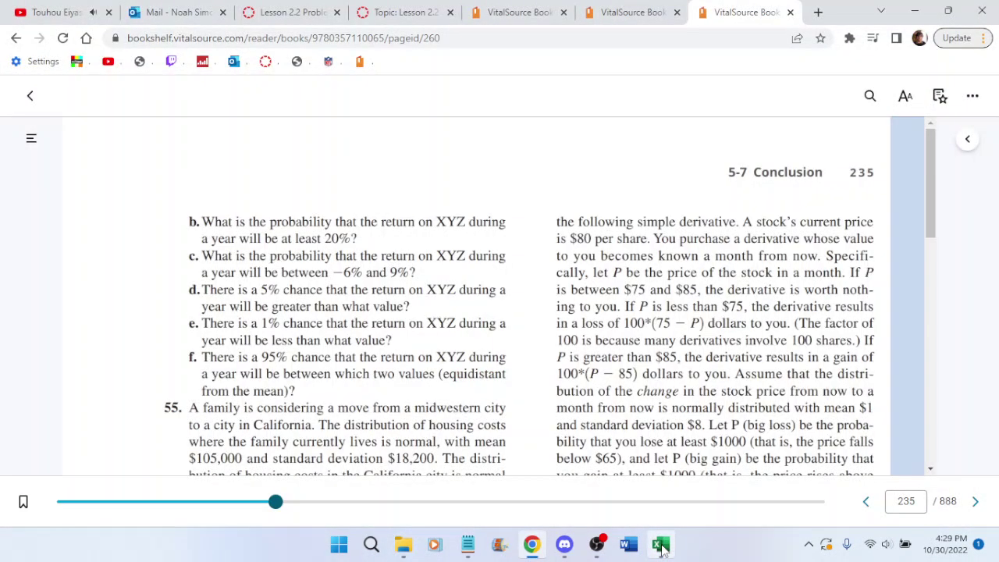
{"action": "left_click", "coordinate": [661, 546]}
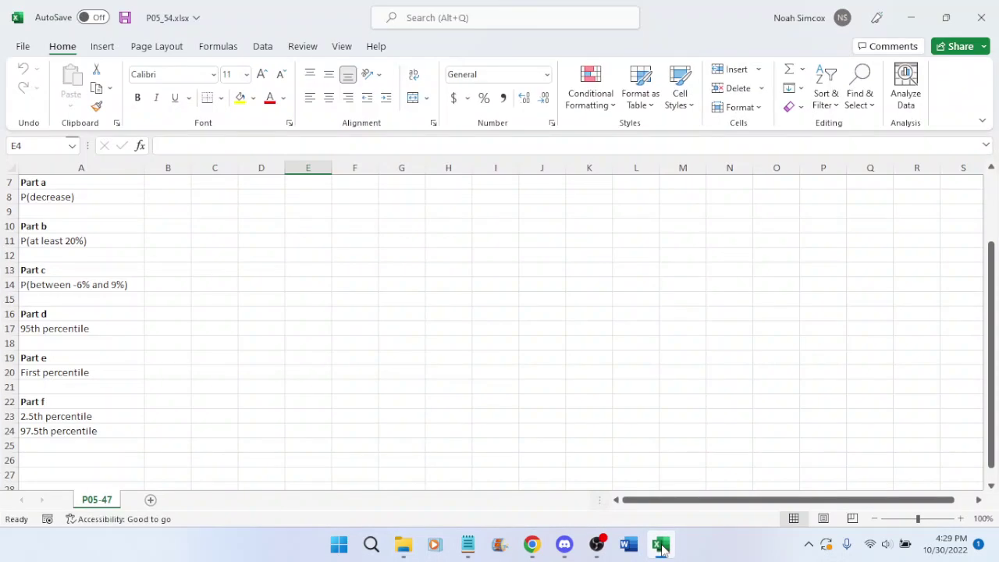
{"action": "left_click", "coordinate": [660, 546]}
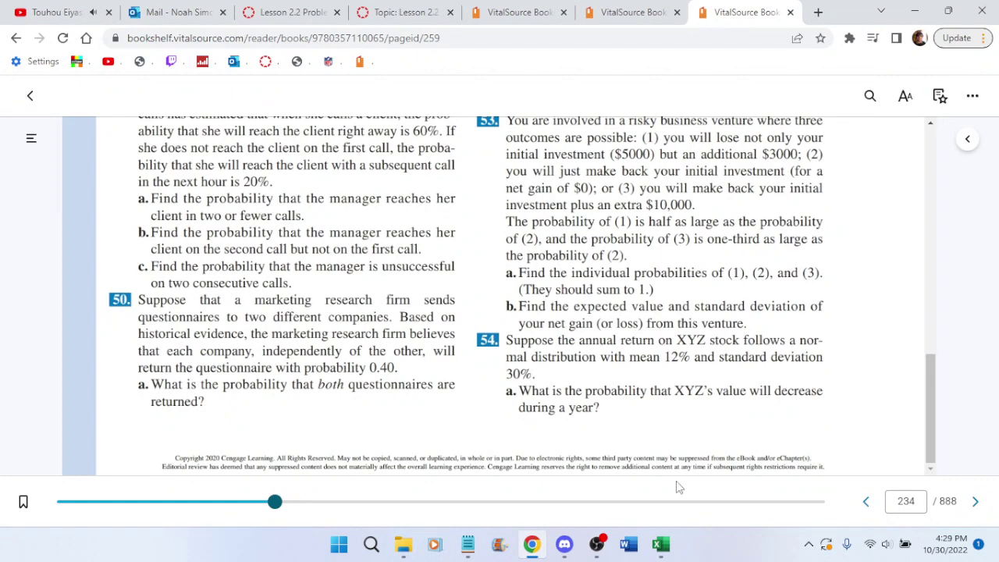
{"action": "left_click", "coordinate": [660, 547]}
{"action": "left_click", "coordinate": [660, 546]}
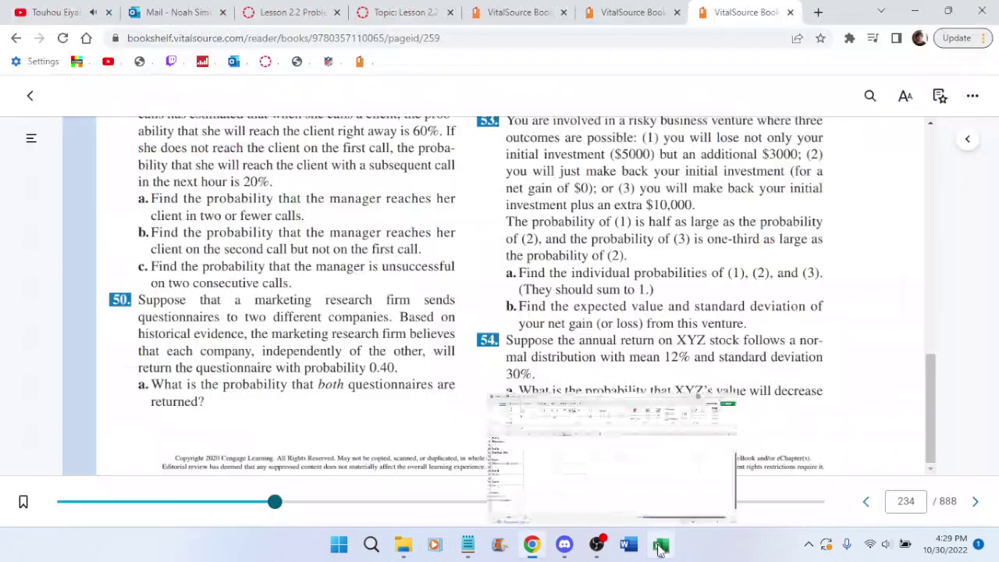
Check the Lesson 2.2 announcement's file list and the assignment page's required Chapter 5 problems in Chrome
{"action": "left_click", "coordinate": [421, 13]}
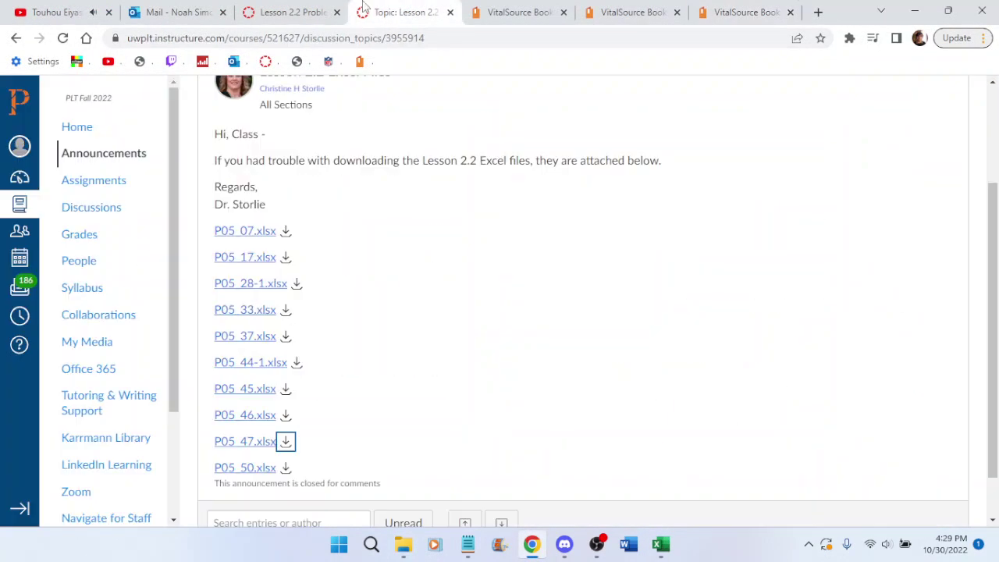
{"action": "left_click", "coordinate": [265, 9]}
{"action": "left_click", "coordinate": [402, 13]}
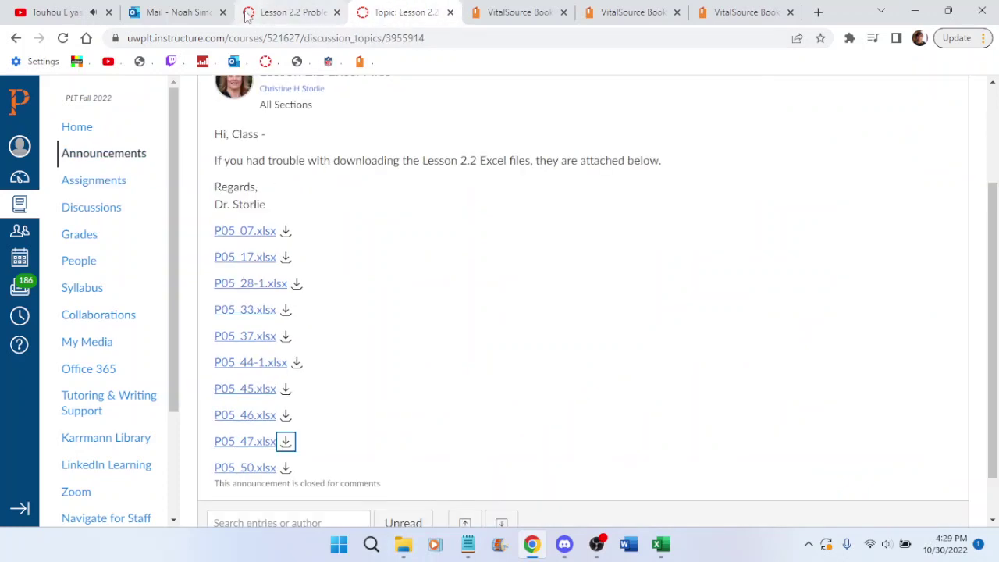
{"action": "left_click", "coordinate": [278, 9]}
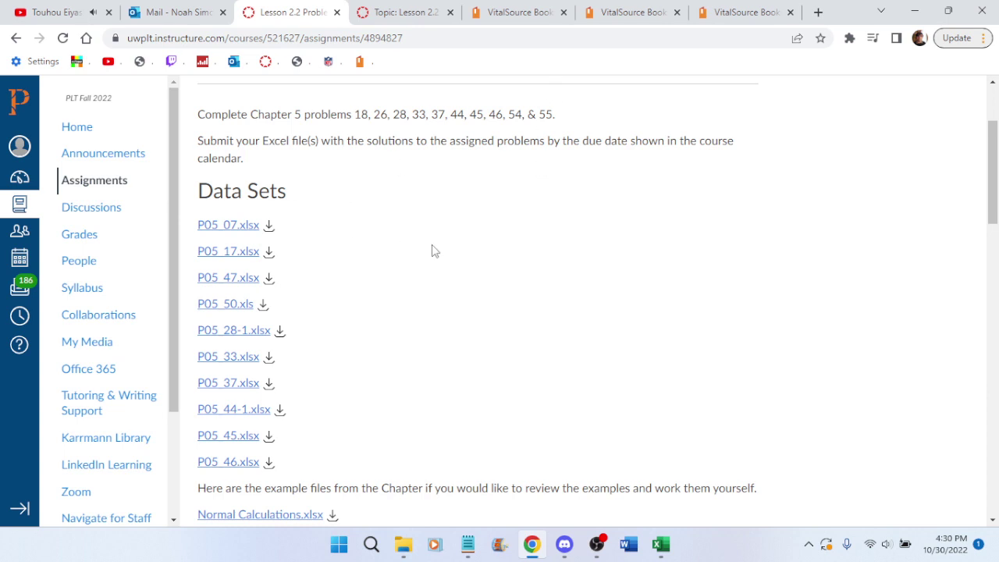
Search Google for nfl in a new tab, view the game scores, and close the tab
{"action": "left_click", "coordinate": [817, 11]}
{"action": "type", "text": "nfl"}
{"action": "key", "text": "Return"}
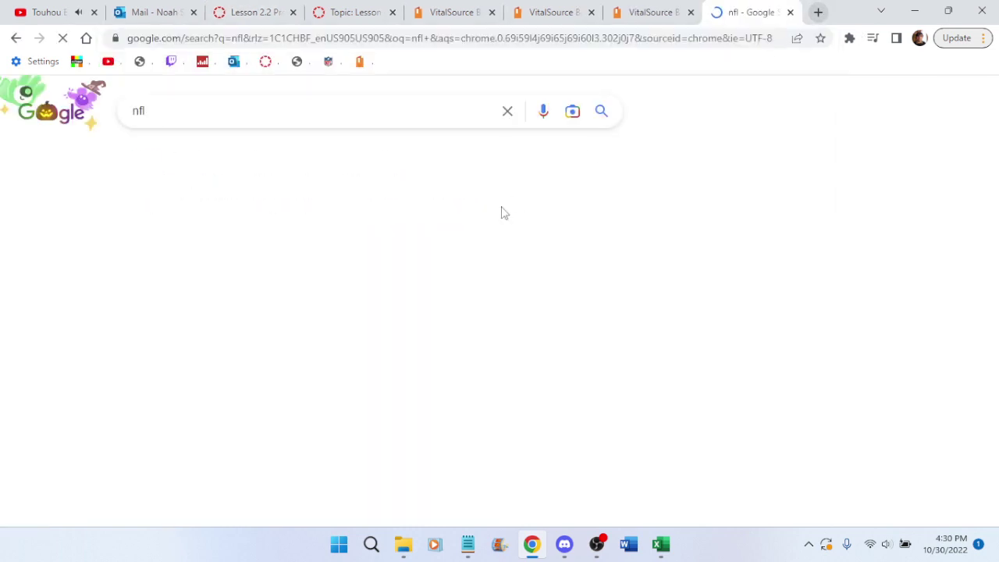
{"action": "left_click", "coordinate": [228, 301]}
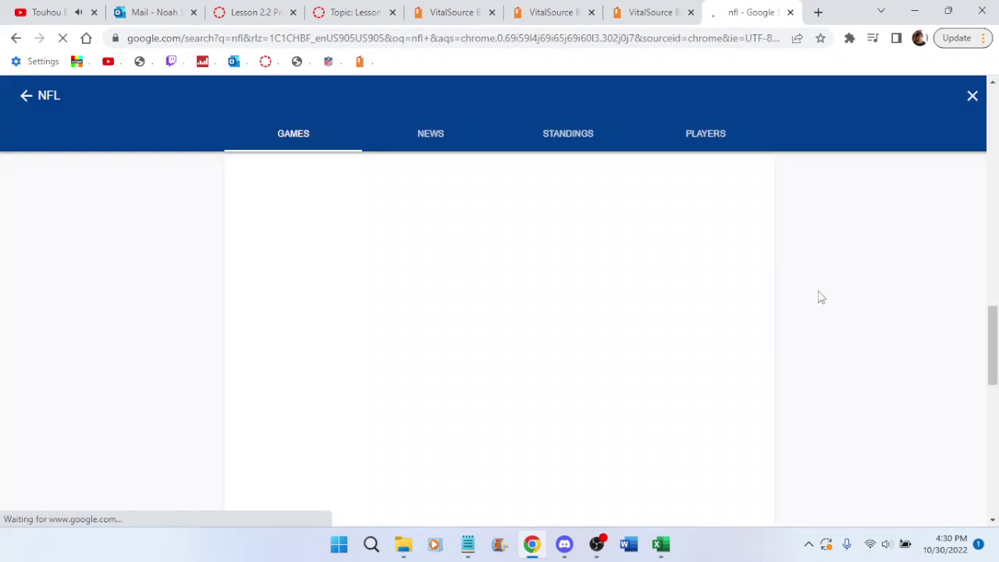
{"action": "scroll", "coordinate": [862, 266], "scroll_direction": "up", "scroll_amount": 1}
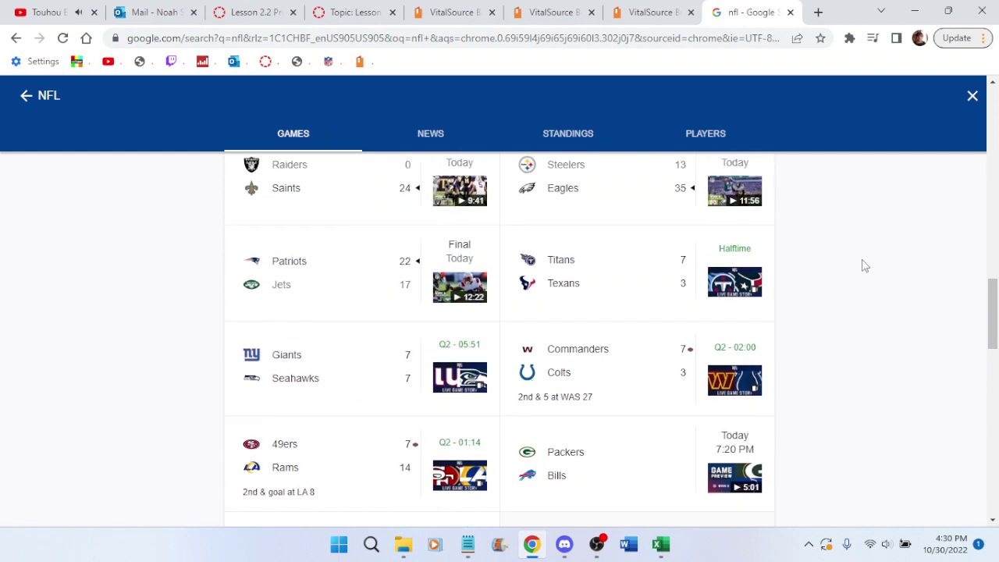
{"action": "scroll", "coordinate": [861, 266], "scroll_direction": "down", "scroll_amount": 1}
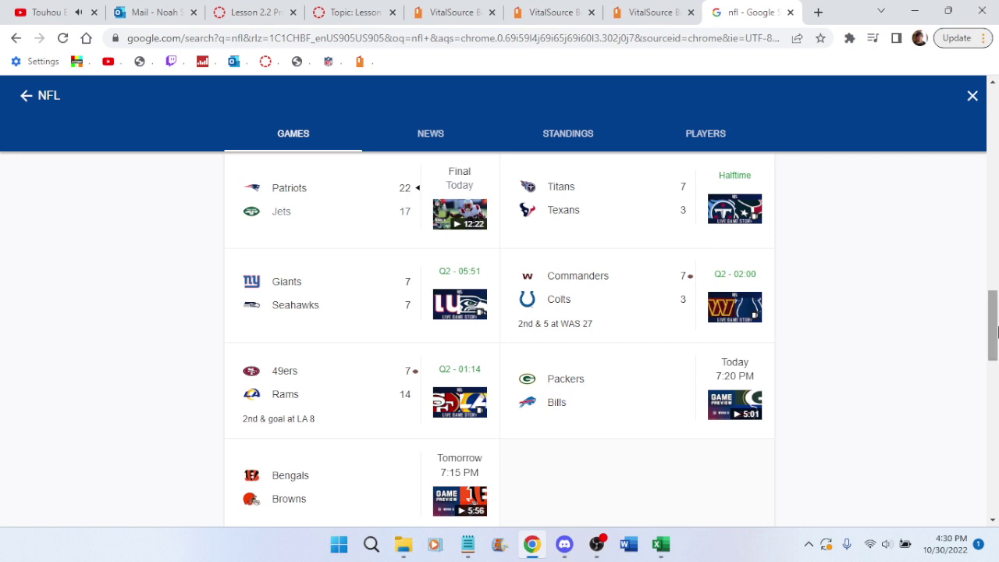
{"action": "left_click_drag", "start_coordinate": [996, 322], "coordinate": [997, 314]}
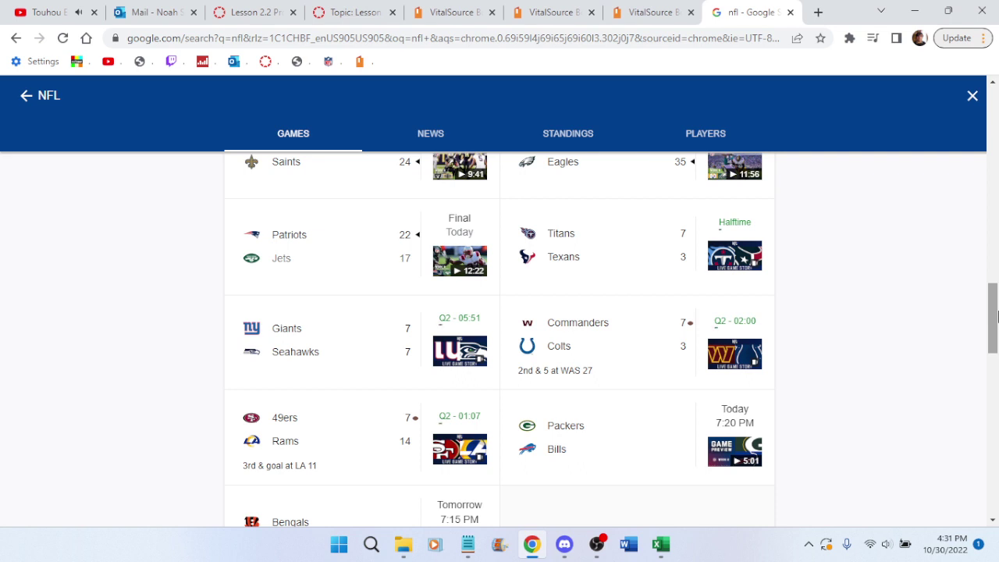
{"action": "left_click", "coordinate": [789, 12]}
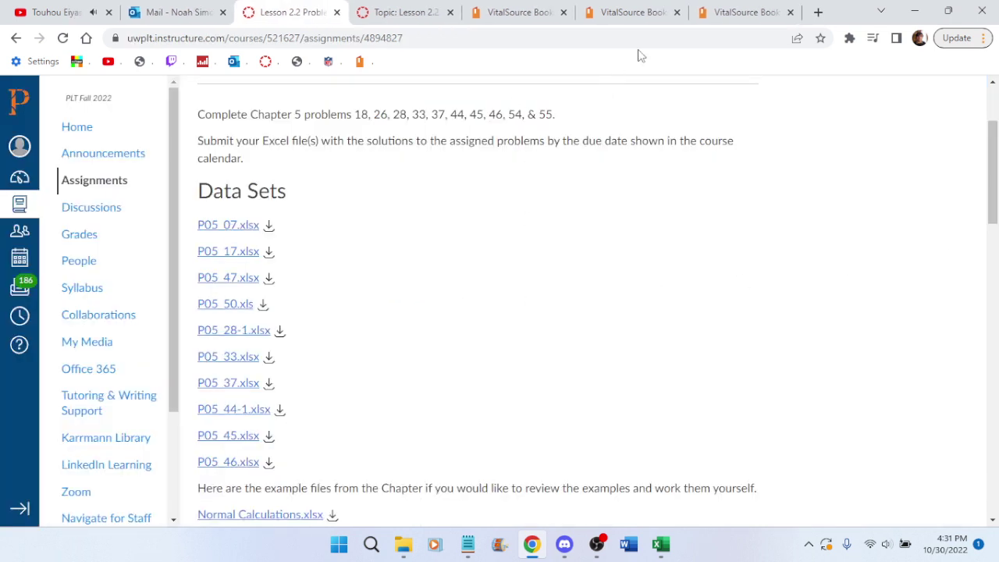
Compare textbook problem 54 part a on XYZ's value decreasing with the P(decrease) cell B8 and the given inputs in P05_54.xlsx
{"action": "left_click", "coordinate": [733, 13]}
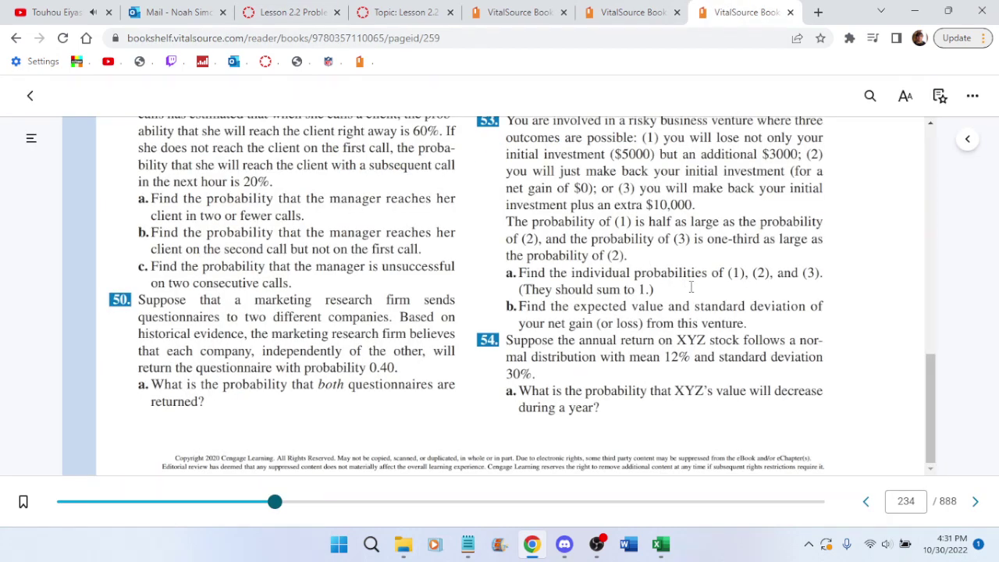
{"action": "left_click", "coordinate": [660, 545]}
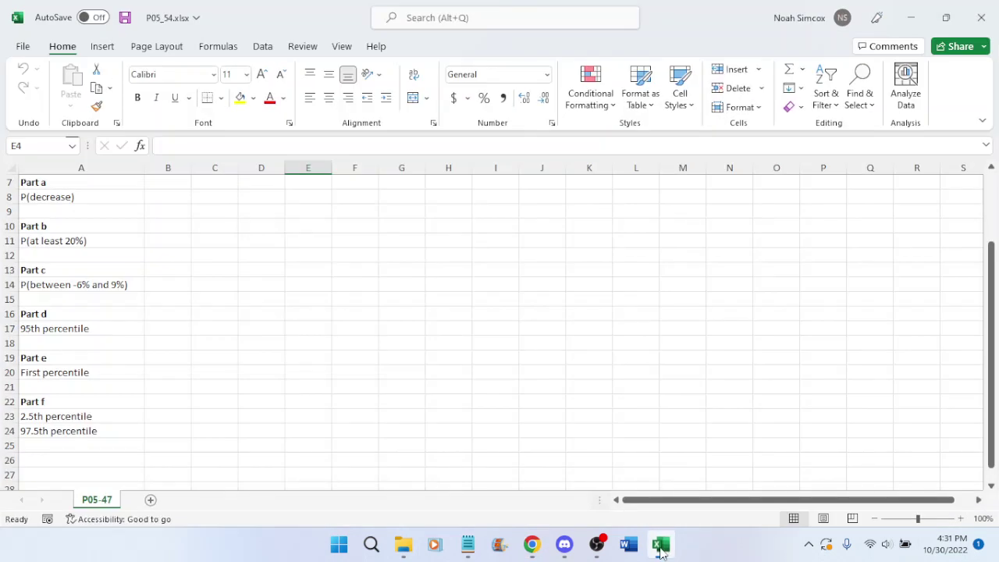
{"action": "scroll", "coordinate": [343, 310], "scroll_direction": "up", "scroll_amount": 2}
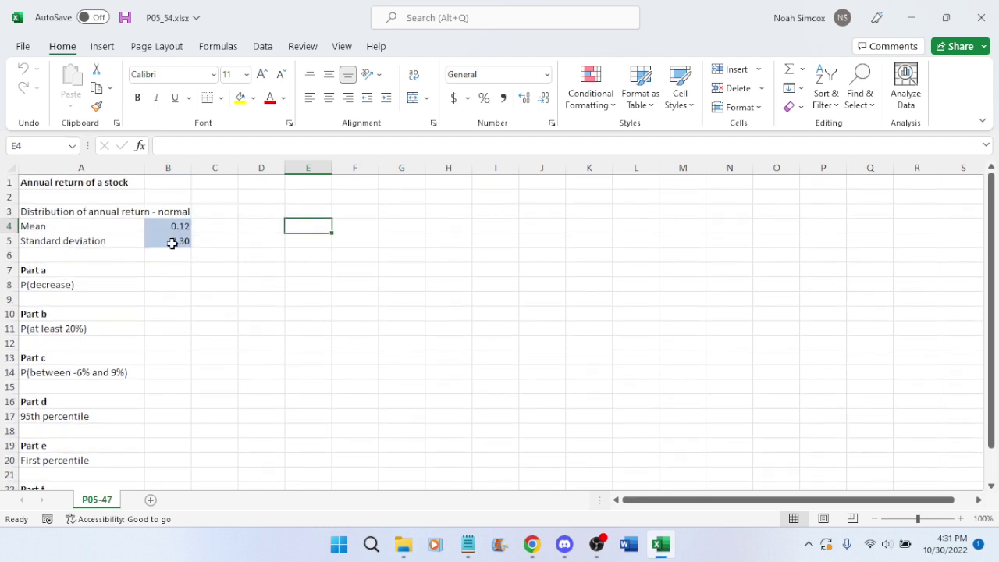
{"action": "left_click", "coordinate": [167, 284]}
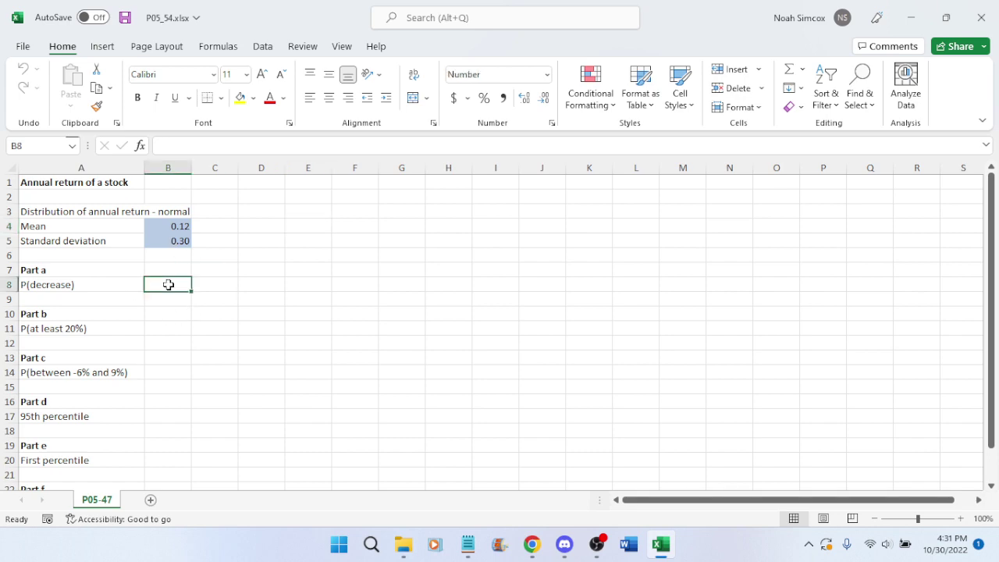
{"action": "left_click", "coordinate": [524, 540]}
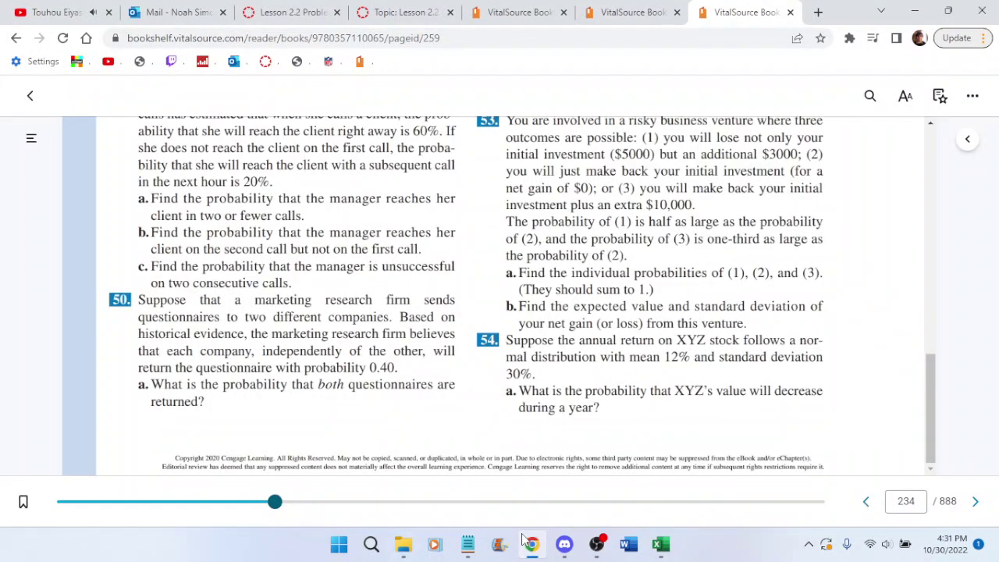
{"action": "left_click", "coordinate": [524, 541]}
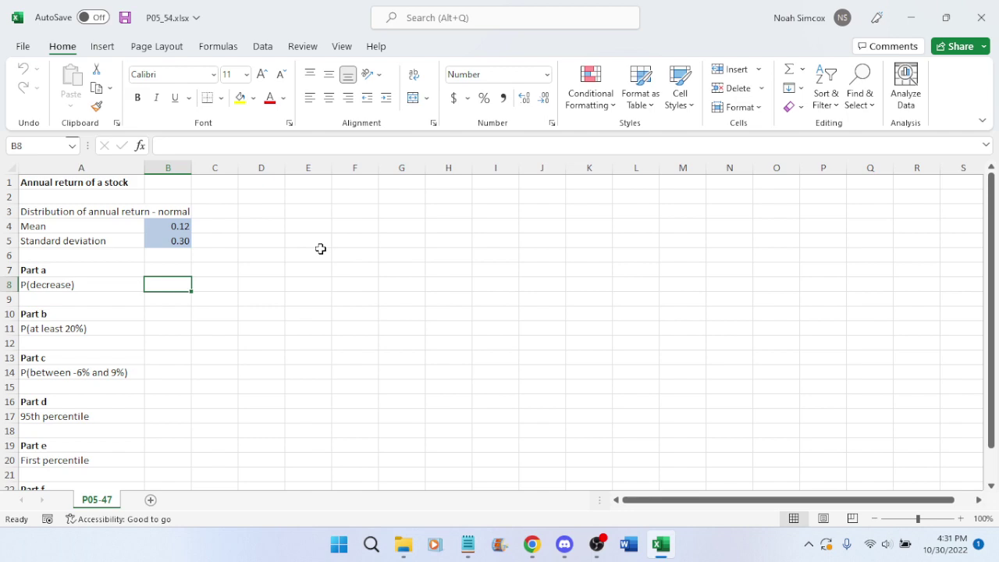
{"action": "left_click", "coordinate": [531, 543]}
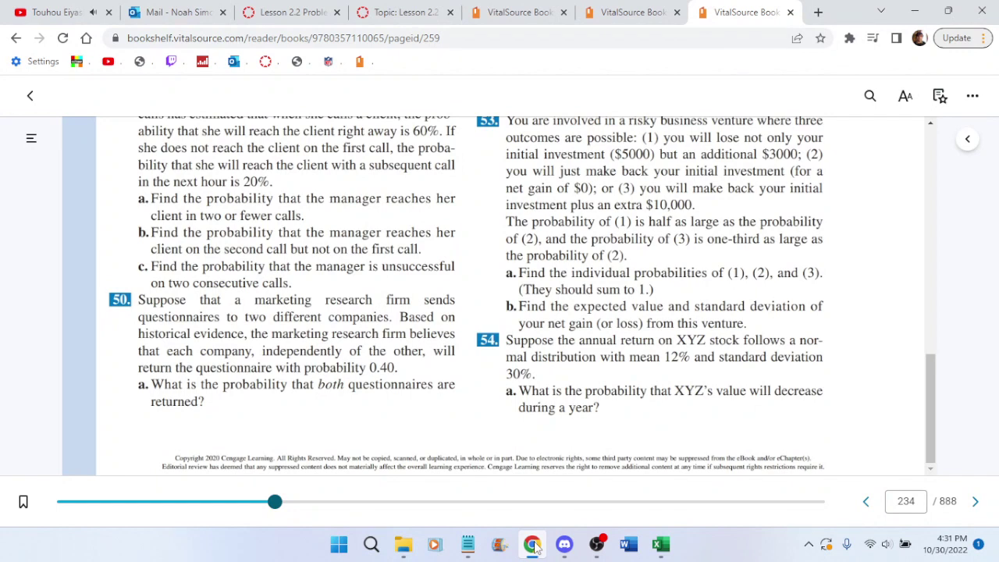
{"action": "left_click", "coordinate": [533, 544]}
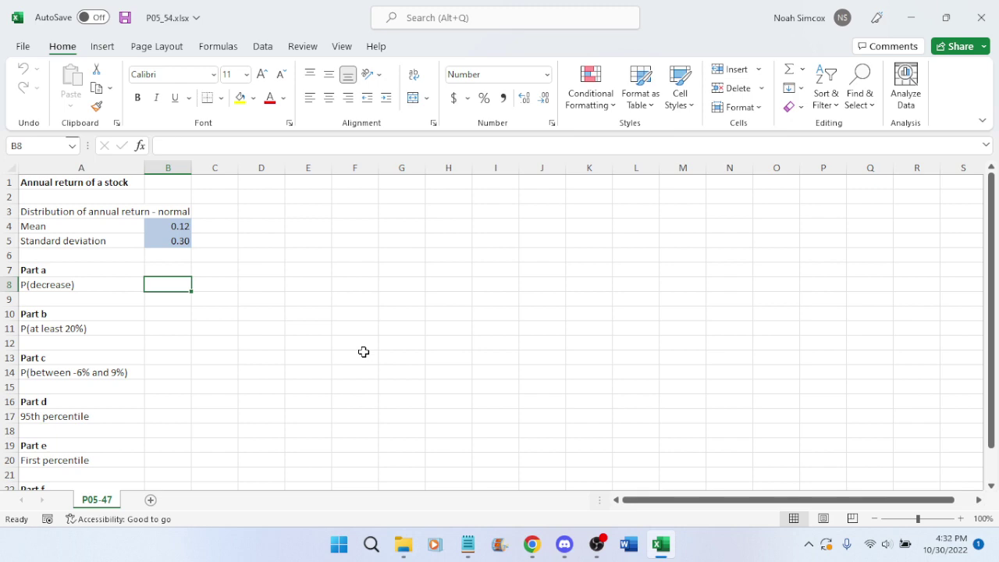
{"action": "left_click", "coordinate": [531, 544]}
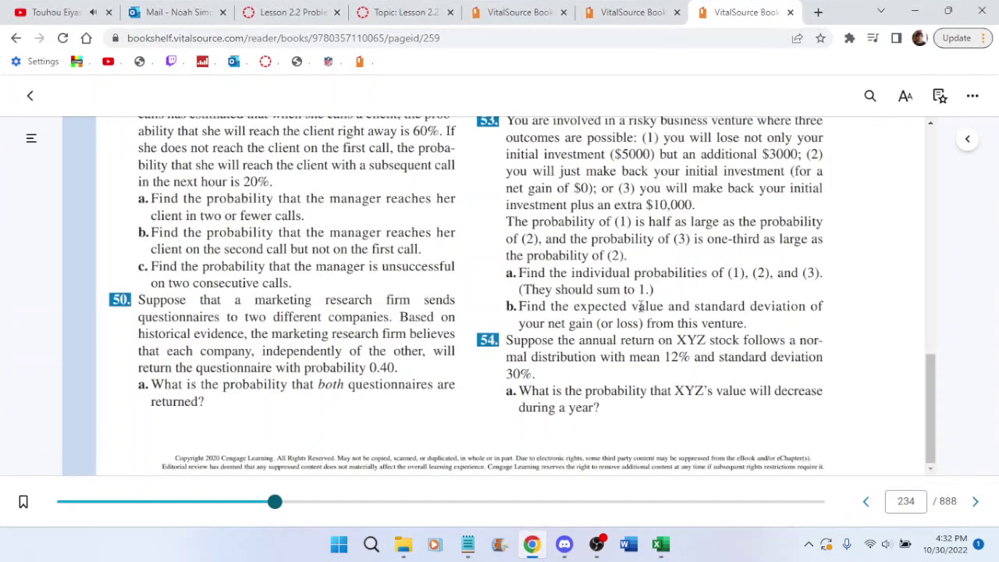
In the textbook copy showing page 230, go to section 5-4 The Normal Distribution through the table of contents and hide the contents list
{"action": "left_click", "coordinate": [635, 12]}
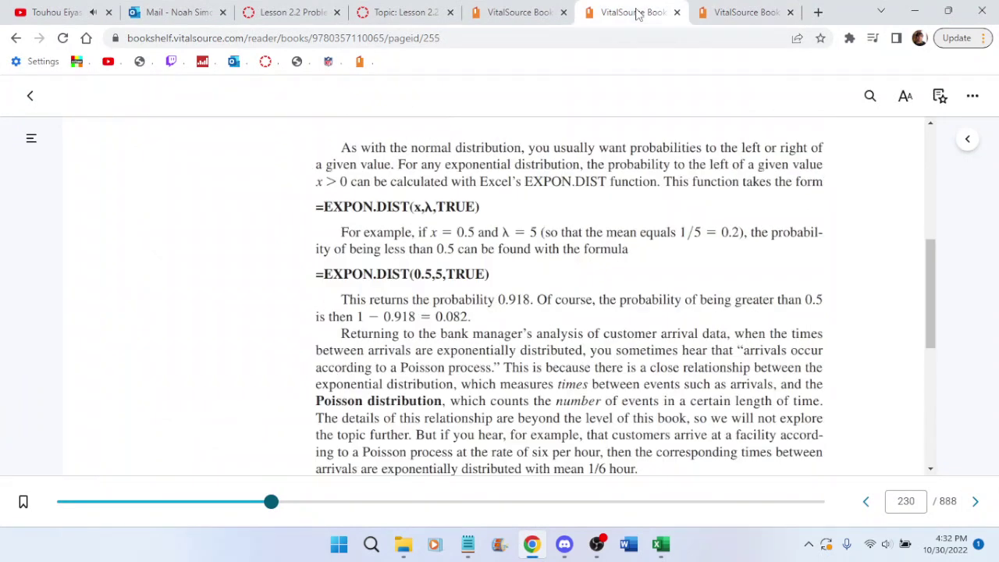
{"action": "left_click", "coordinate": [31, 138]}
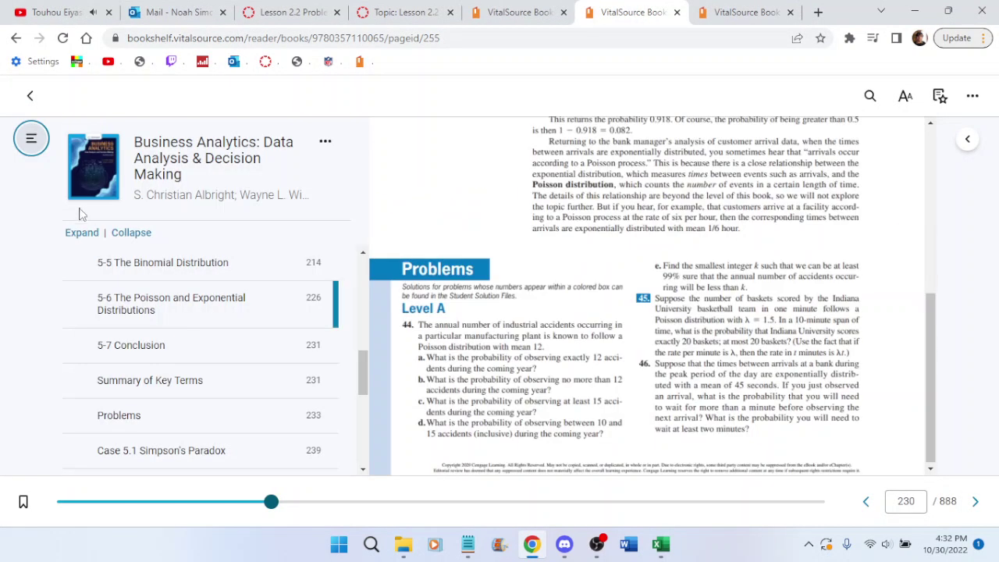
{"action": "scroll", "coordinate": [212, 369], "scroll_direction": "up", "scroll_amount": 3}
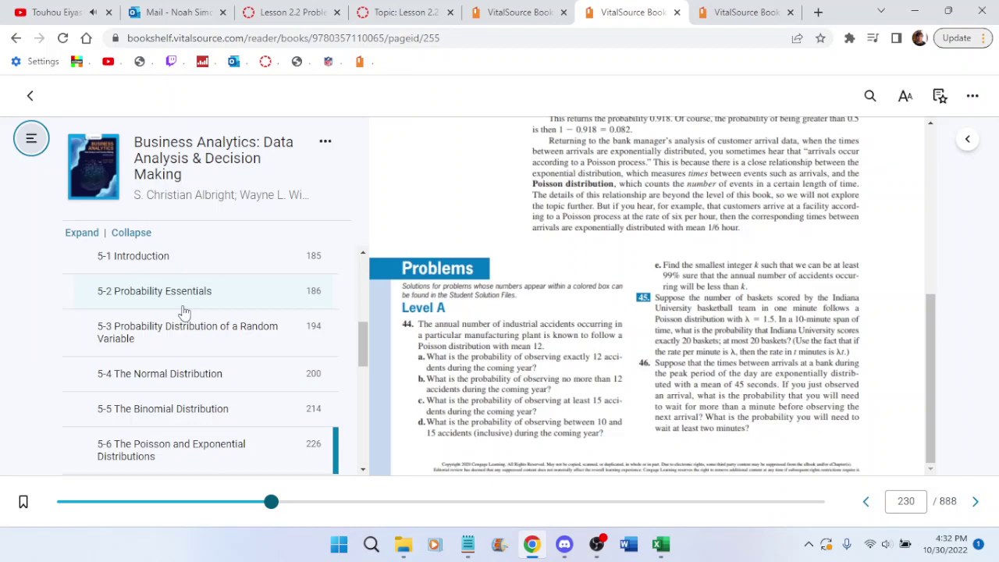
{"action": "left_click", "coordinate": [193, 375]}
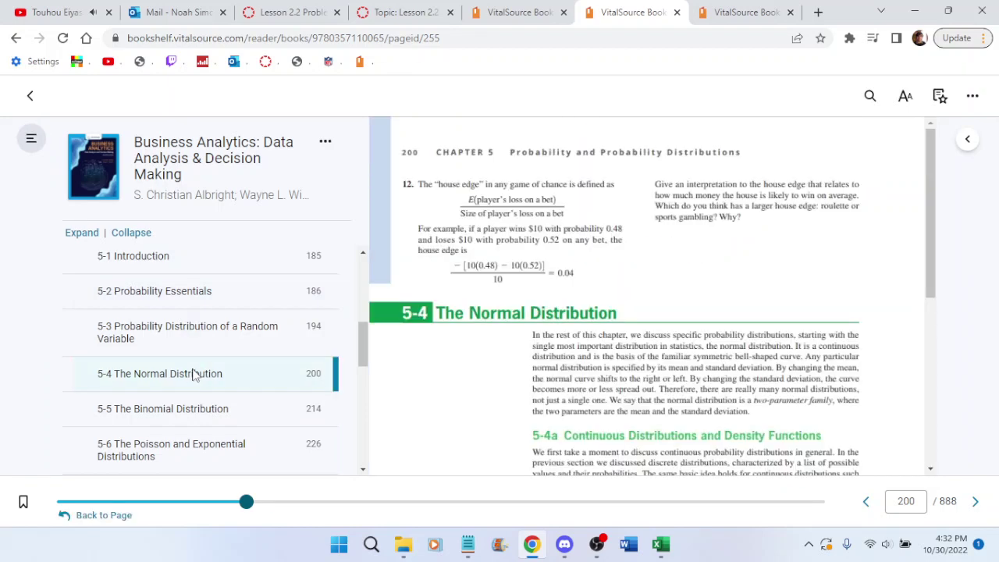
{"action": "left_click", "coordinate": [26, 139]}
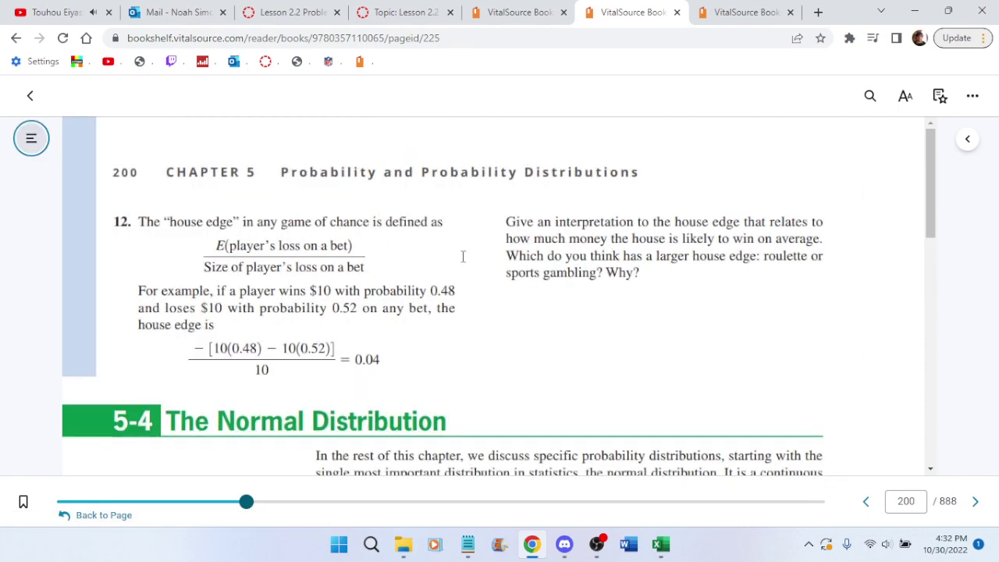
Read through section 5-4 from the density function explanation to Example 5.3 on standardizing mutual fund returns on page 203
{"action": "scroll", "coordinate": [464, 256], "scroll_direction": "down", "scroll_amount": 10}
{"action": "scroll", "coordinate": [464, 256], "scroll_direction": "up", "scroll_amount": 2}
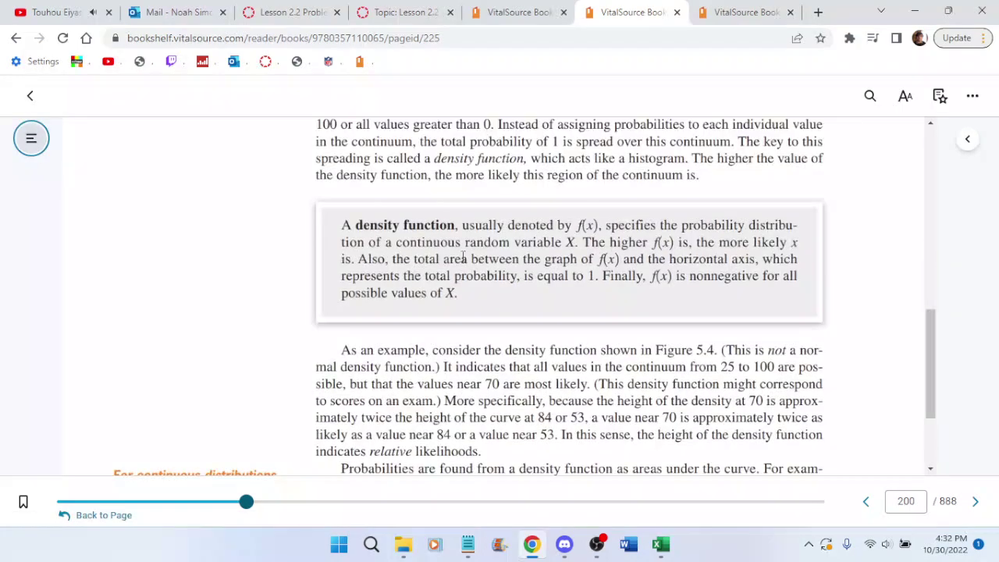
{"action": "scroll", "coordinate": [463, 258], "scroll_direction": "down", "scroll_amount": 20}
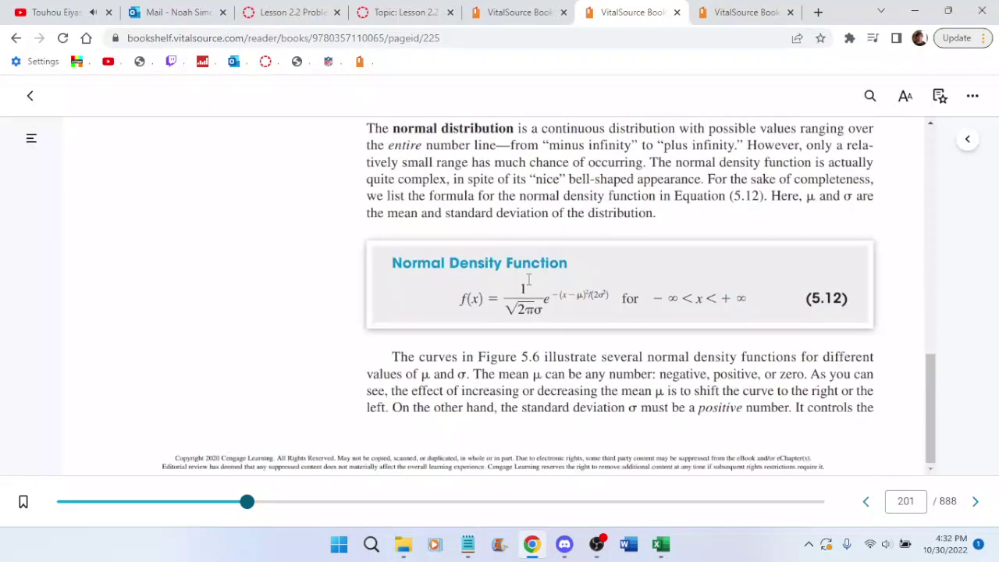
{"action": "scroll", "coordinate": [529, 275], "scroll_direction": "down", "scroll_amount": 20}
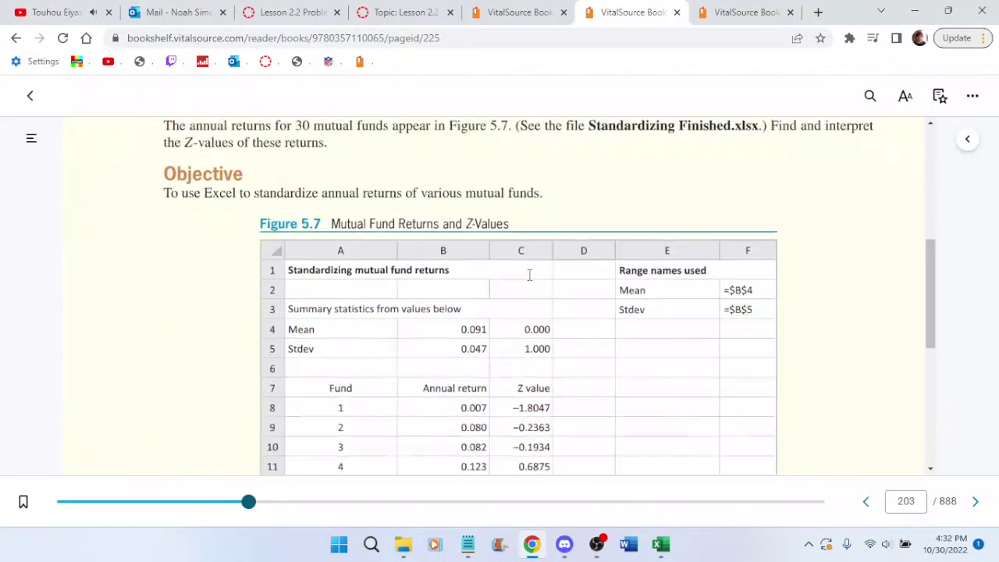
{"action": "scroll", "coordinate": [528, 275], "scroll_direction": "up", "scroll_amount": 4}
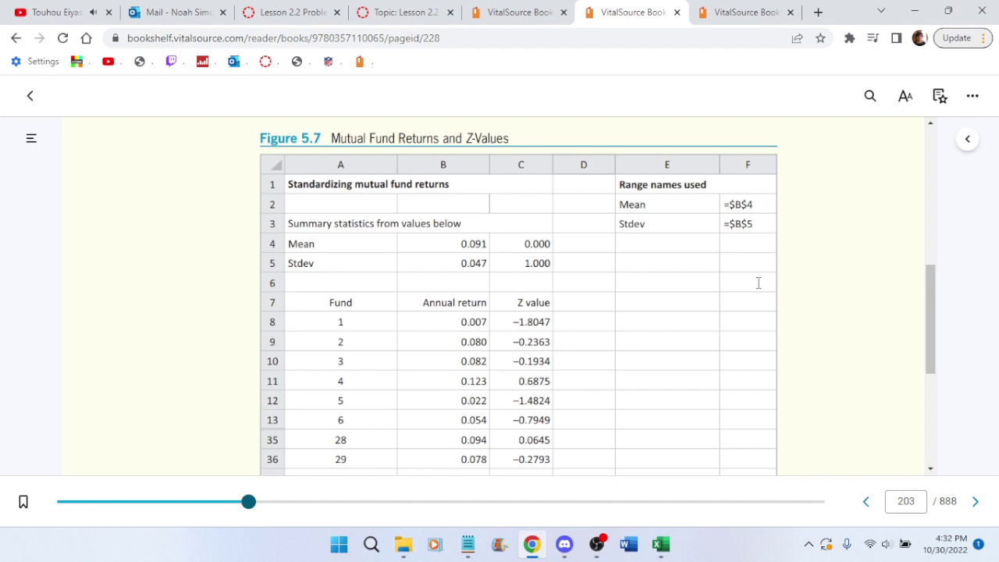
{"action": "scroll", "coordinate": [757, 282], "scroll_direction": "up", "scroll_amount": 4}
{"action": "scroll", "coordinate": [757, 282], "scroll_direction": "down", "scroll_amount": 2}
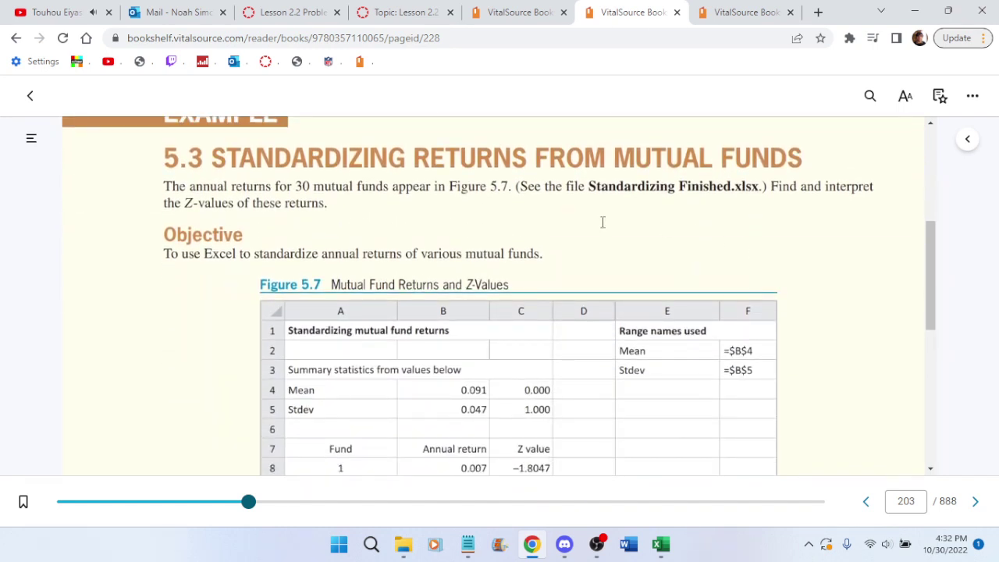
Look through the textbook from Example 5.3 on standardizing returns to Figure 5.9, Normal Calculations with Excel Functions
{"action": "scroll", "coordinate": [601, 223], "scroll_direction": "down", "scroll_amount": 7}
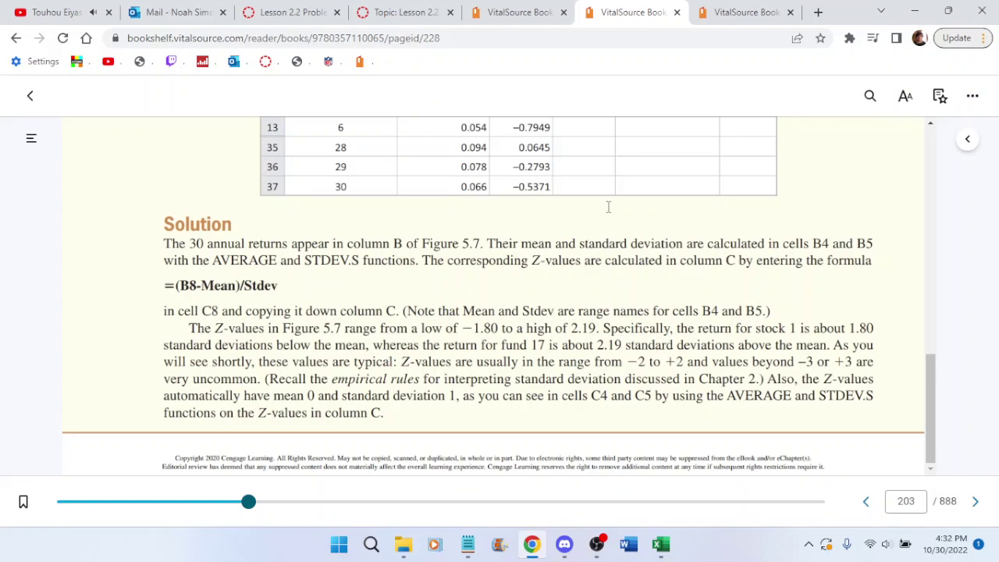
{"action": "scroll", "coordinate": [608, 207], "scroll_direction": "down", "scroll_amount": 15}
{"action": "scroll", "coordinate": [608, 205], "scroll_direction": "down", "scroll_amount": 15}
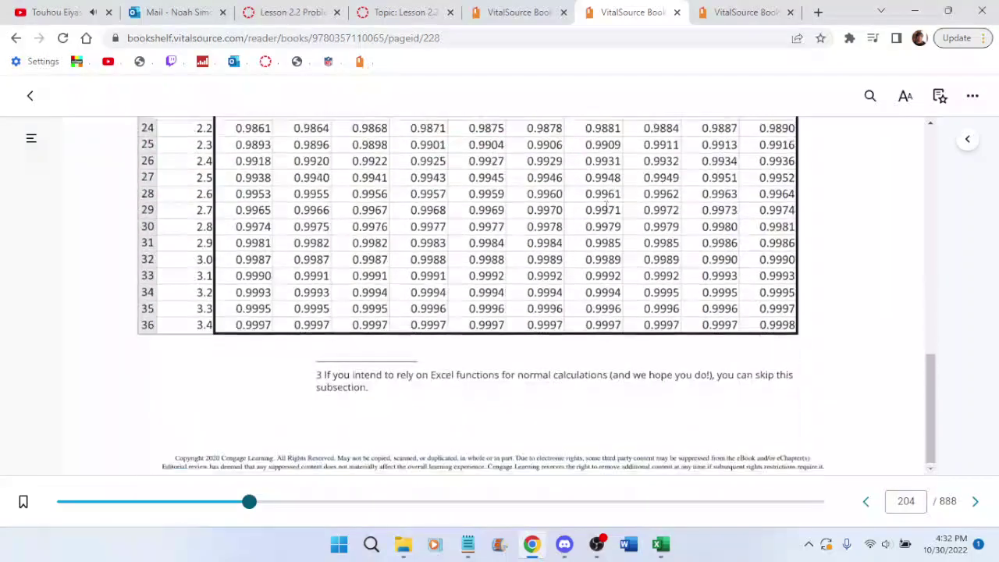
{"action": "scroll", "coordinate": [607, 207], "scroll_direction": "down", "scroll_amount": 15}
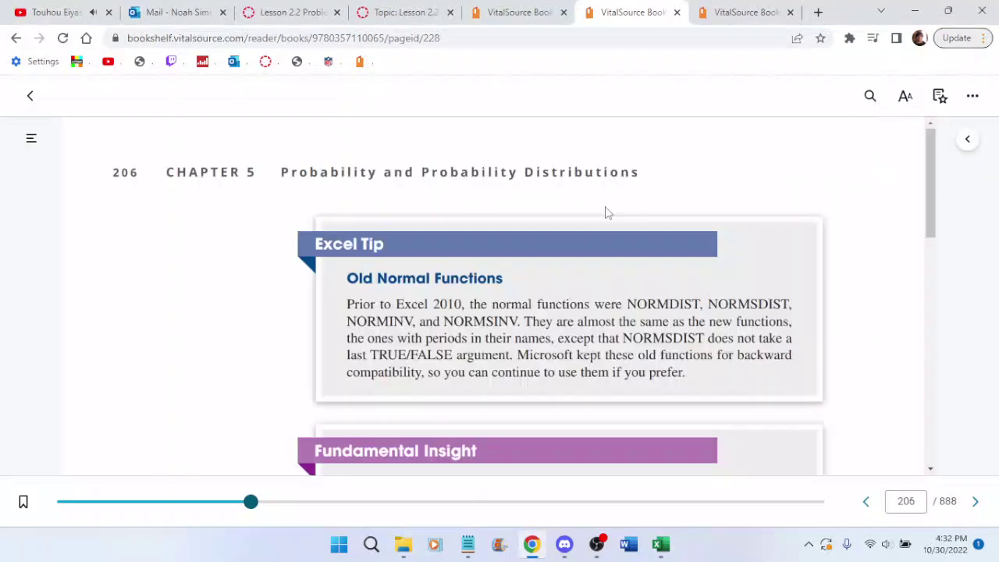
{"action": "scroll", "coordinate": [607, 204], "scroll_direction": "down", "scroll_amount": 15}
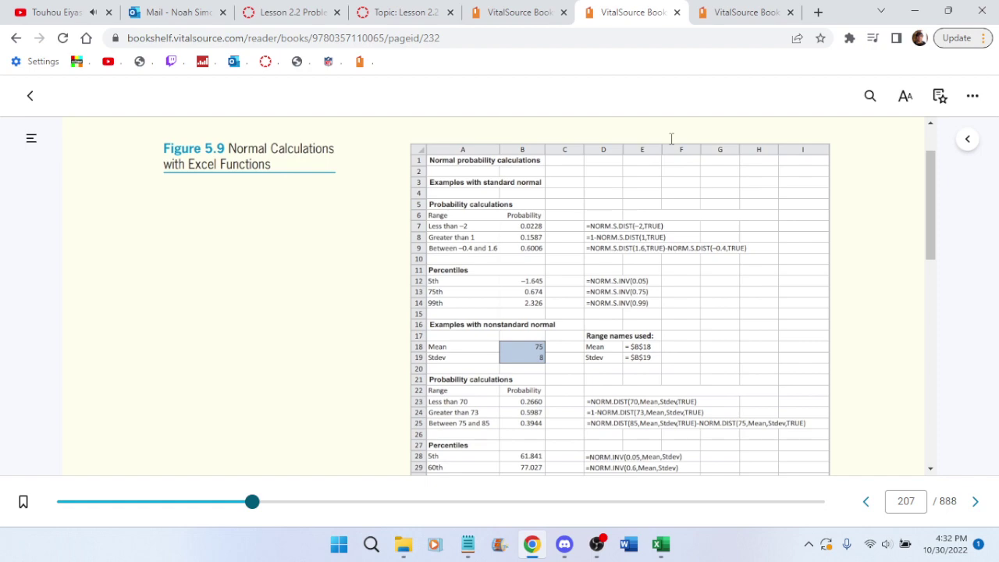
{"action": "scroll", "coordinate": [671, 138], "scroll_direction": "down", "scroll_amount": 2}
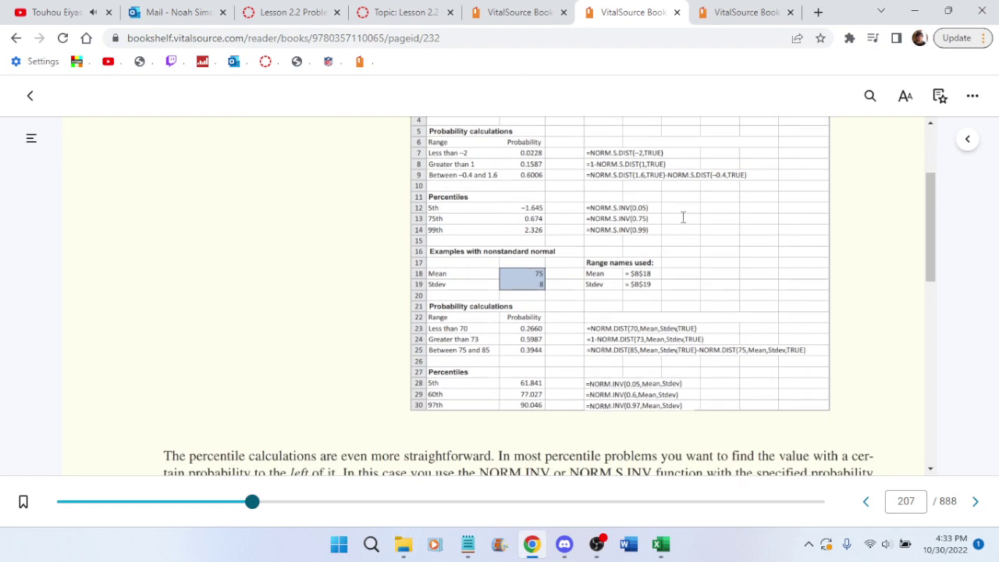
Study the notes on percentile and probability calculations together with the NORM.DIST and NORM.INV formulas in Figure 5.9
{"action": "scroll", "coordinate": [683, 217], "scroll_direction": "down", "scroll_amount": 10}
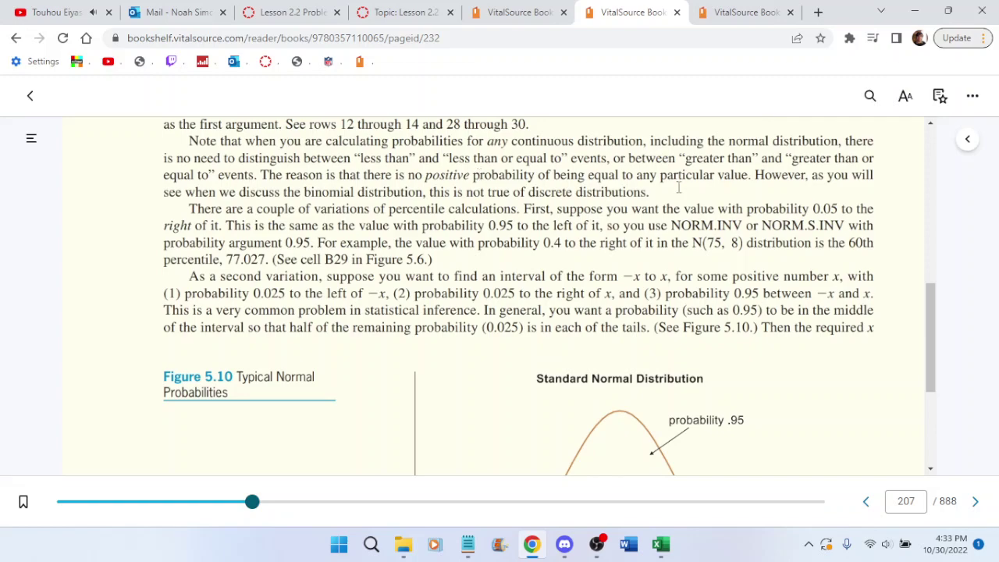
{"action": "scroll", "coordinate": [678, 187], "scroll_direction": "down", "scroll_amount": 3}
{"action": "scroll", "coordinate": [647, 190], "scroll_direction": "up", "scroll_amount": 7}
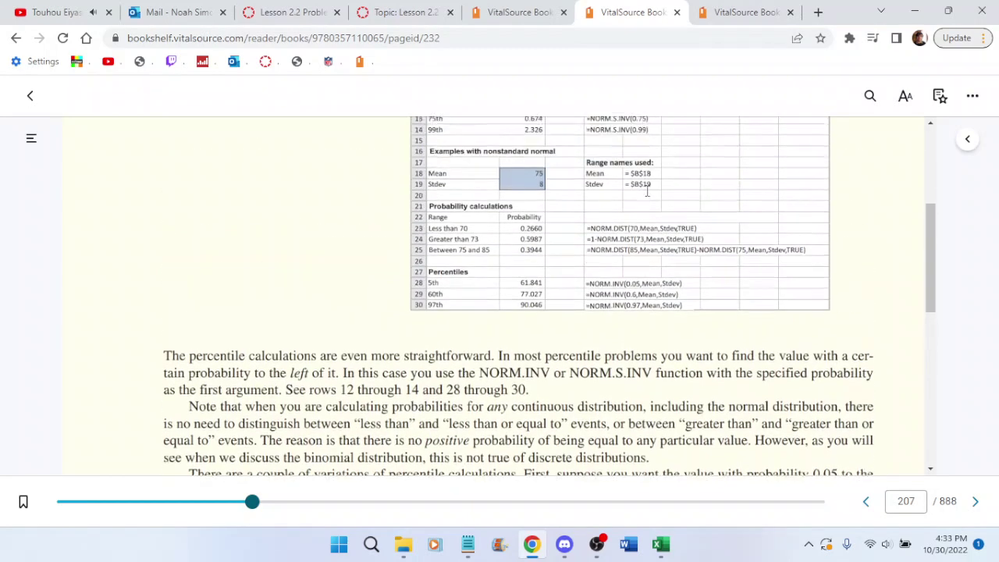
{"action": "scroll", "coordinate": [647, 190], "scroll_direction": "down", "scroll_amount": 3}
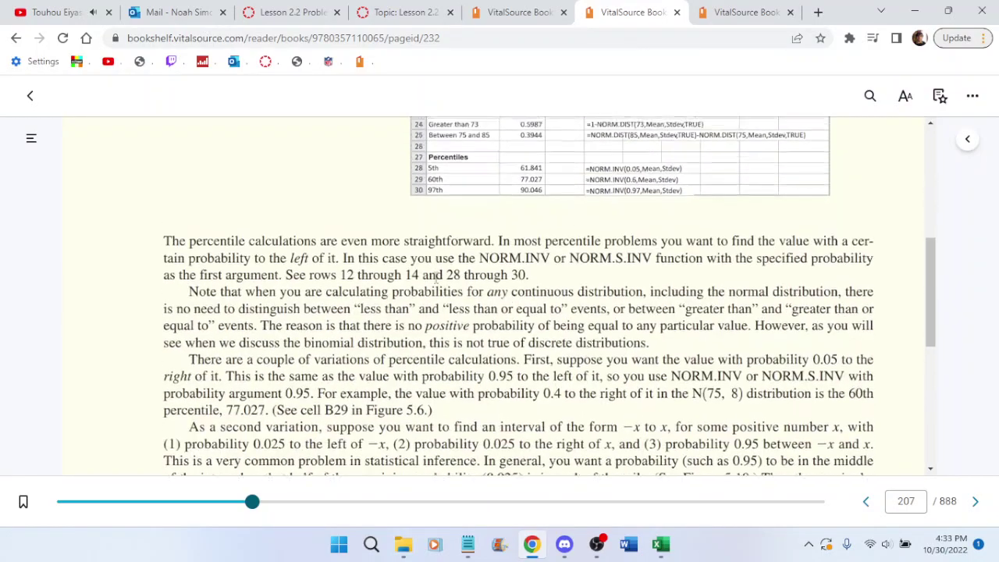
{"action": "scroll", "coordinate": [450, 238], "scroll_direction": "up", "scroll_amount": 5}
{"action": "scroll", "coordinate": [450, 238], "scroll_direction": "down", "scroll_amount": 5}
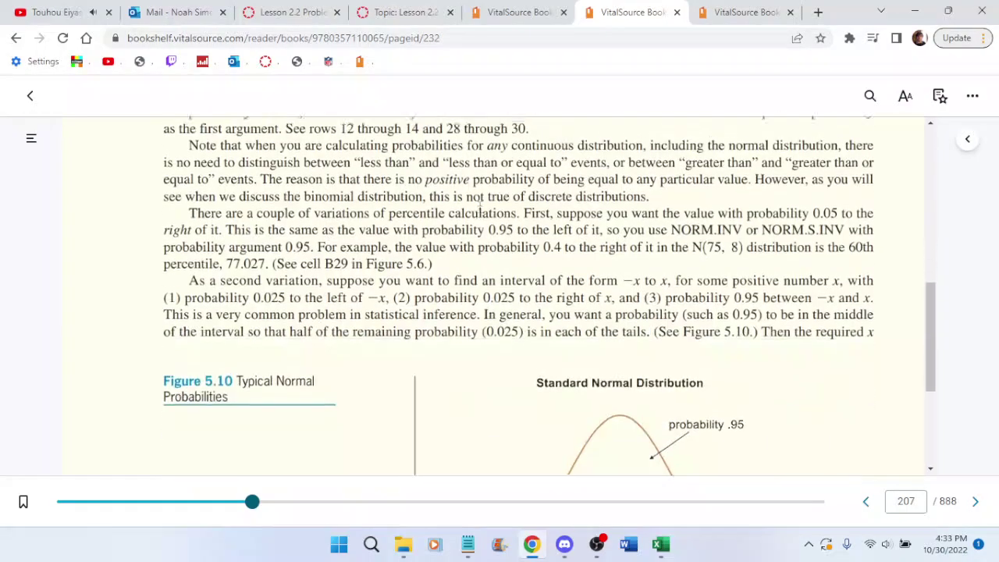
{"action": "scroll", "coordinate": [476, 234], "scroll_direction": "up", "scroll_amount": 5}
{"action": "scroll", "coordinate": [480, 250], "scroll_direction": "down", "scroll_amount": 3}
{"action": "scroll", "coordinate": [483, 260], "scroll_direction": "down", "scroll_amount": 3}
{"action": "scroll", "coordinate": [546, 210], "scroll_direction": "up", "scroll_amount": 6}
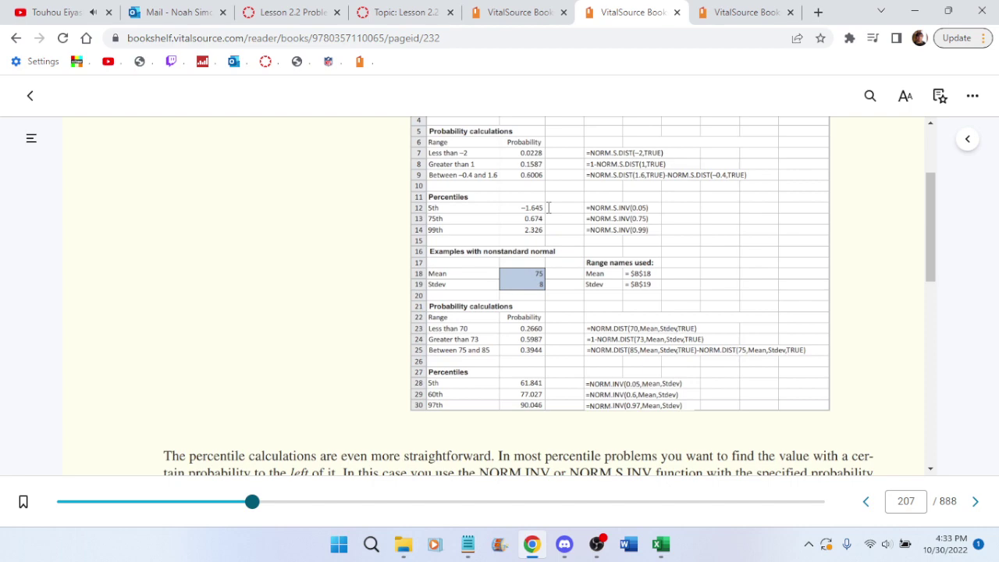
{"action": "scroll", "coordinate": [548, 208], "scroll_direction": "up", "scroll_amount": 2}
{"action": "scroll", "coordinate": [353, 296], "scroll_direction": "down", "scroll_amount": 5}
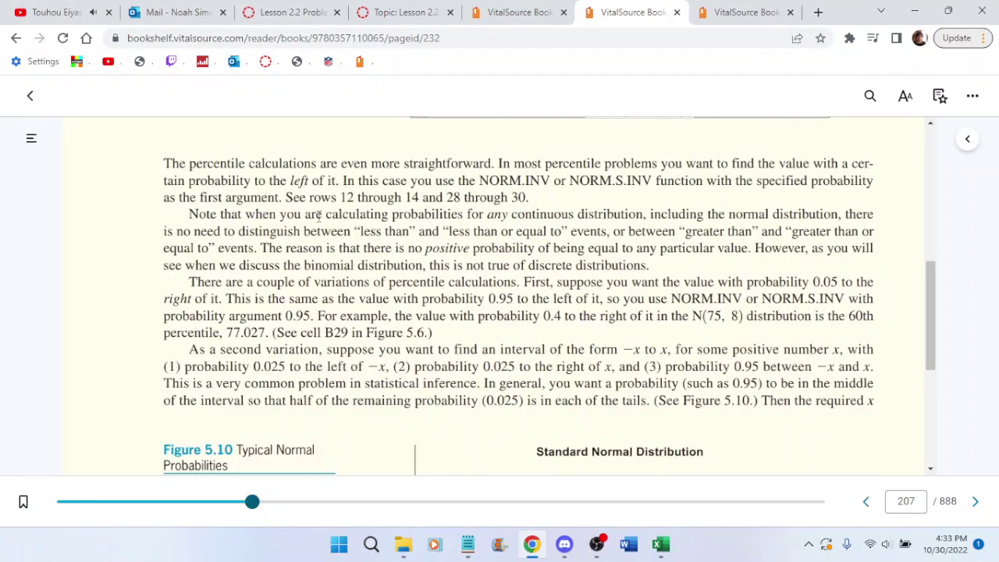
{"action": "left_click_drag", "start_coordinate": [304, 215], "coordinate": [477, 247]}
{"action": "left_click", "coordinate": [547, 203]}
{"action": "scroll", "coordinate": [547, 203], "scroll_direction": "up", "scroll_amount": 5}
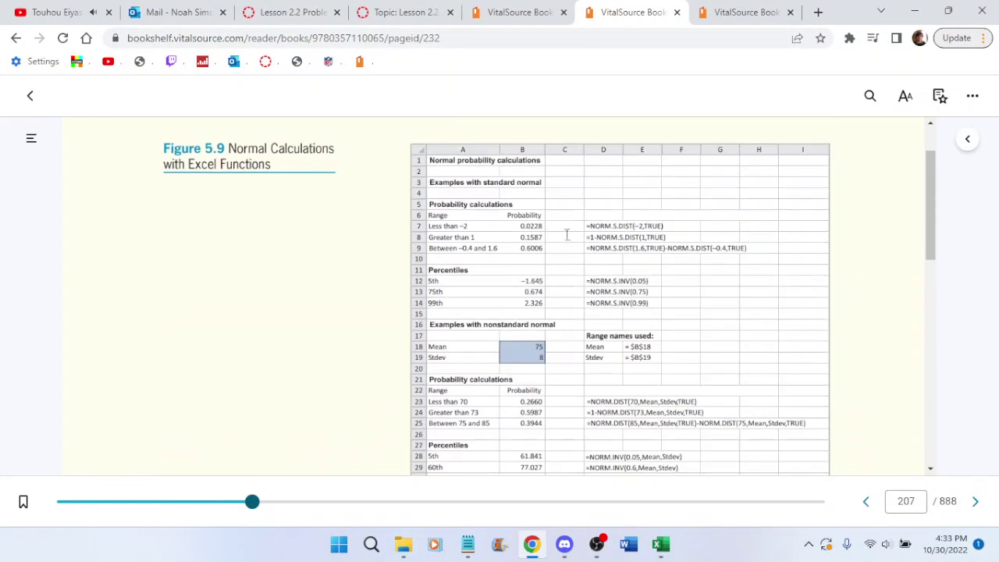
{"action": "scroll", "coordinate": [568, 234], "scroll_direction": "down", "scroll_amount": 2}
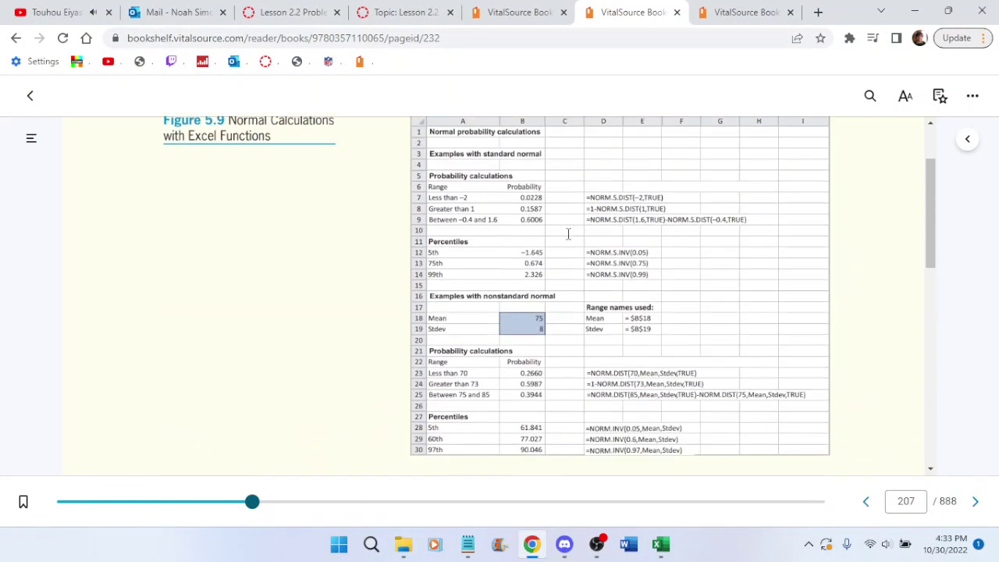
Compare Figure 5.9 with the P05_54.xlsx worksheet and read problem 54 on XYZ stock's annual return in the textbook
{"action": "left_click", "coordinate": [661, 543]}
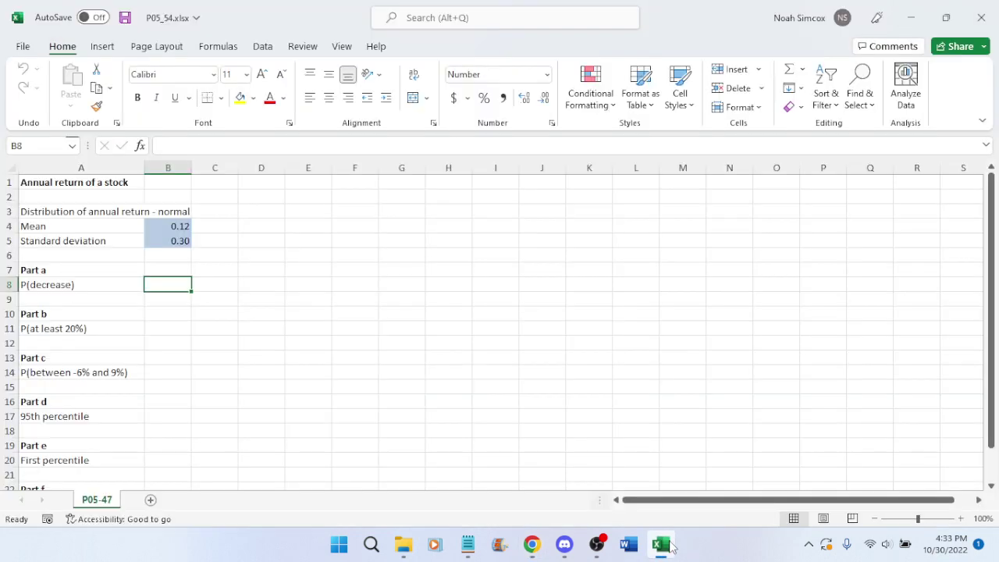
{"action": "left_click", "coordinate": [661, 544]}
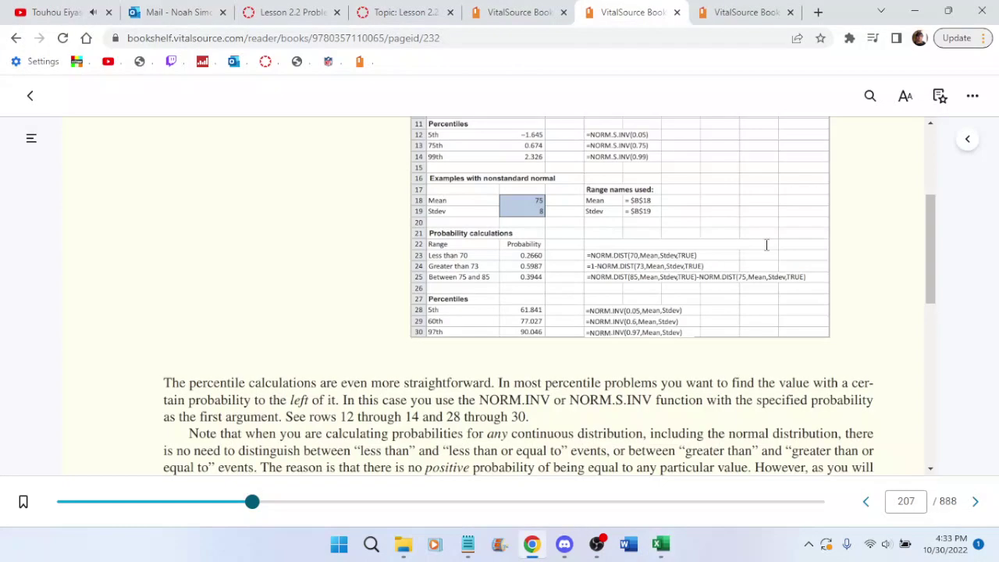
{"action": "left_click", "coordinate": [743, 14]}
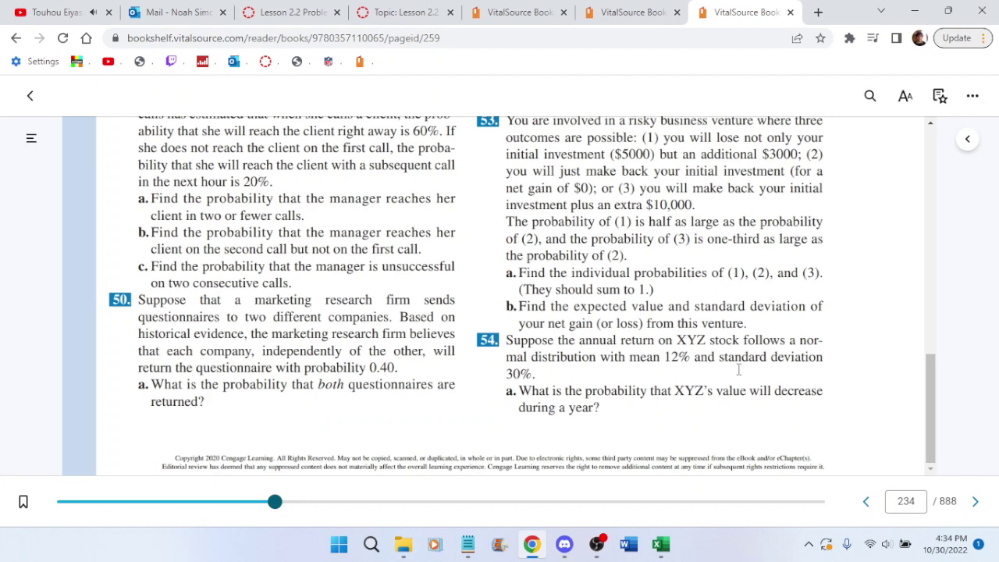
Switch to Excel, enter =norm.dist(0,.12,.3,true) in cell B8 for P(decrease), and save the workbook
{"action": "left_click", "coordinate": [660, 543]}
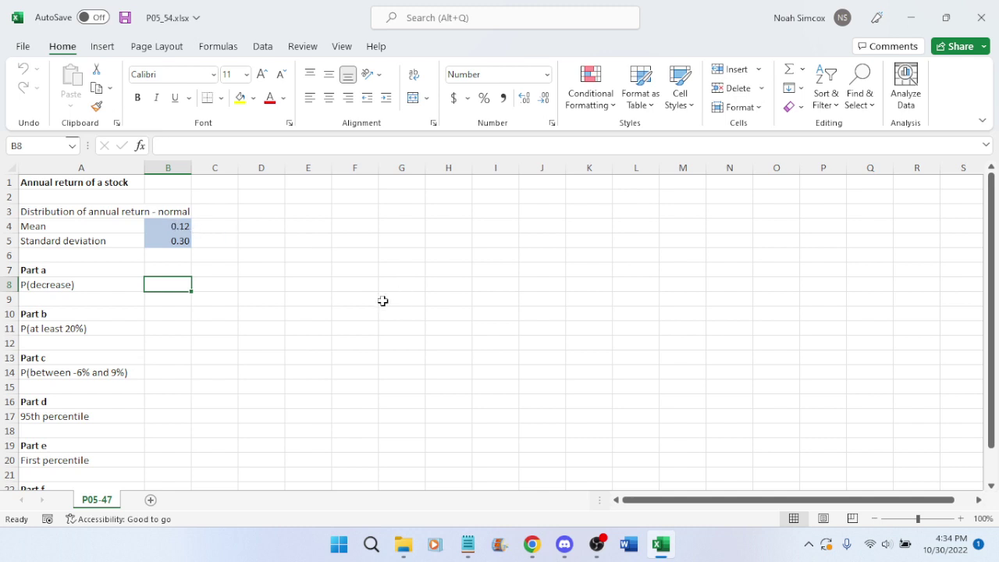
{"action": "mouse_move", "coordinate": [531, 546]}
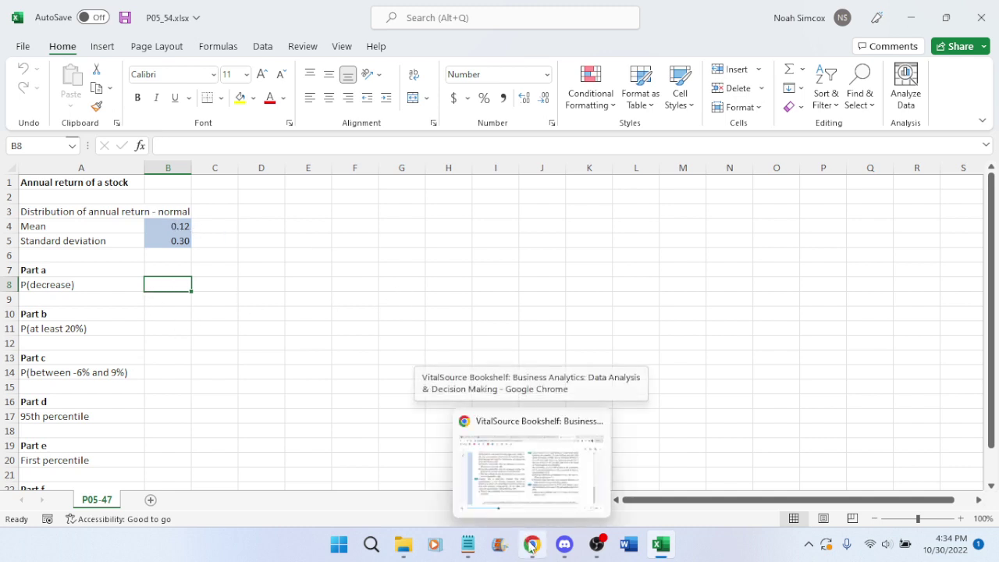
{"action": "type", "text": "=n"}
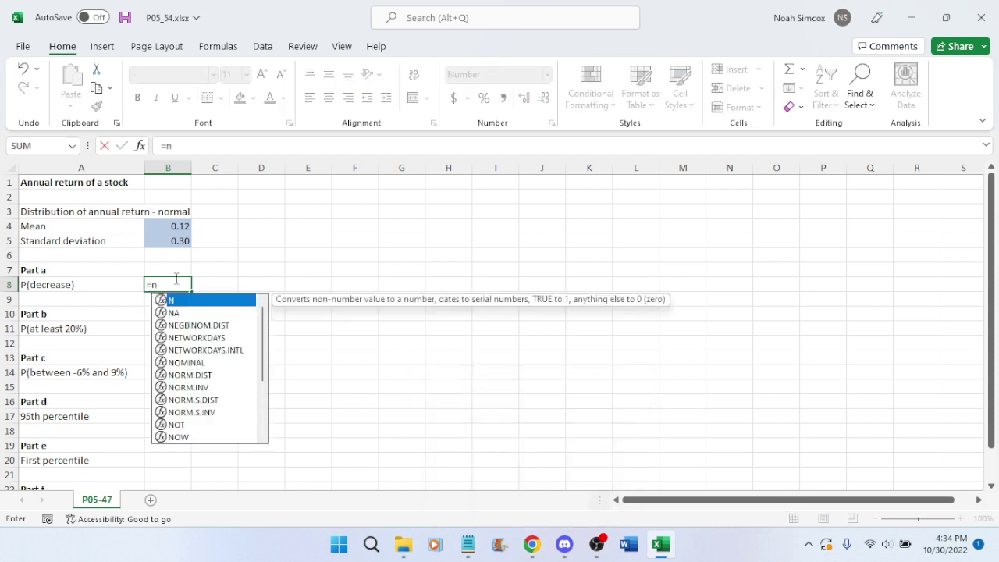
{"action": "type", "text": "orm.dist"}
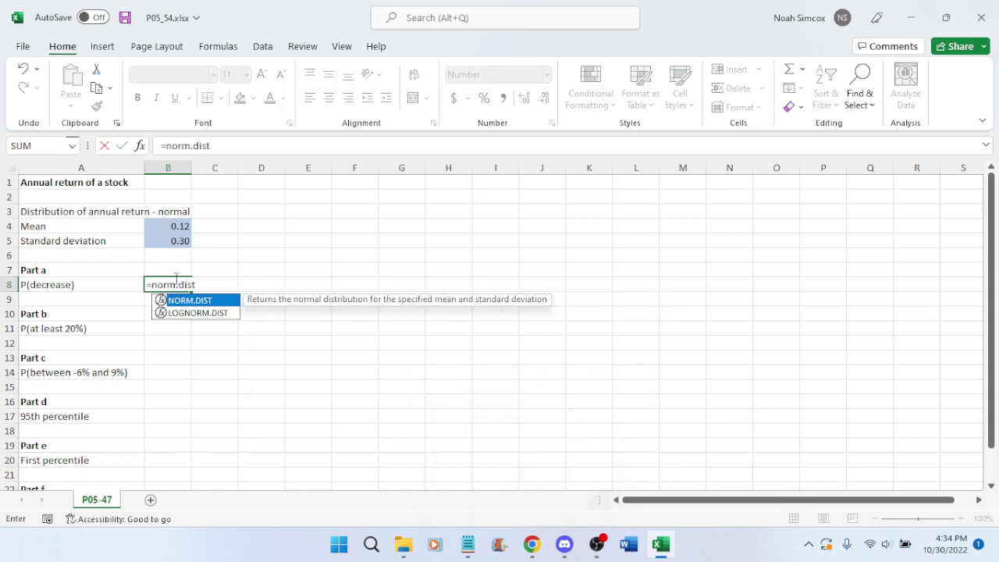
{"action": "type", "text": "("}
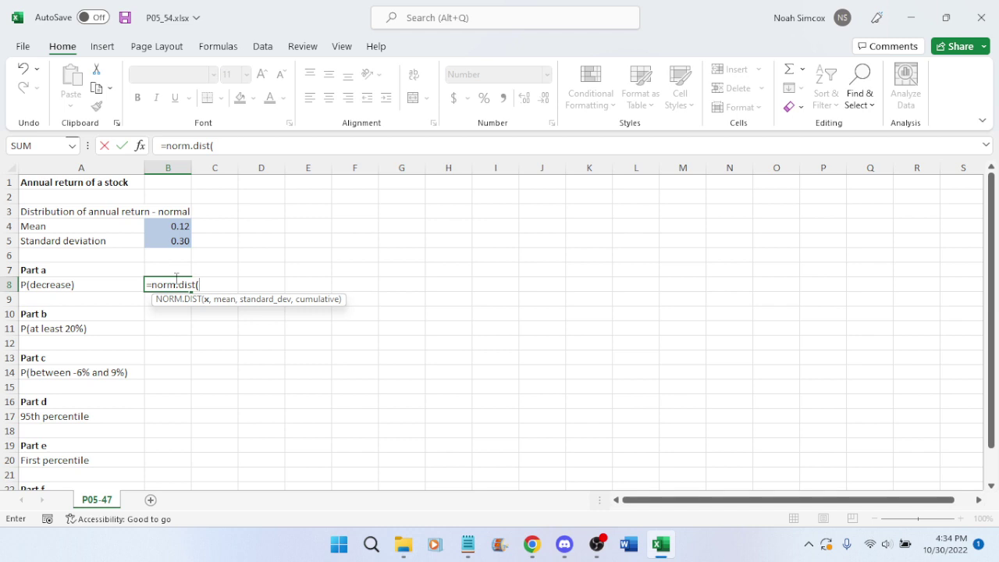
{"action": "type", "text": "0,.12,"}
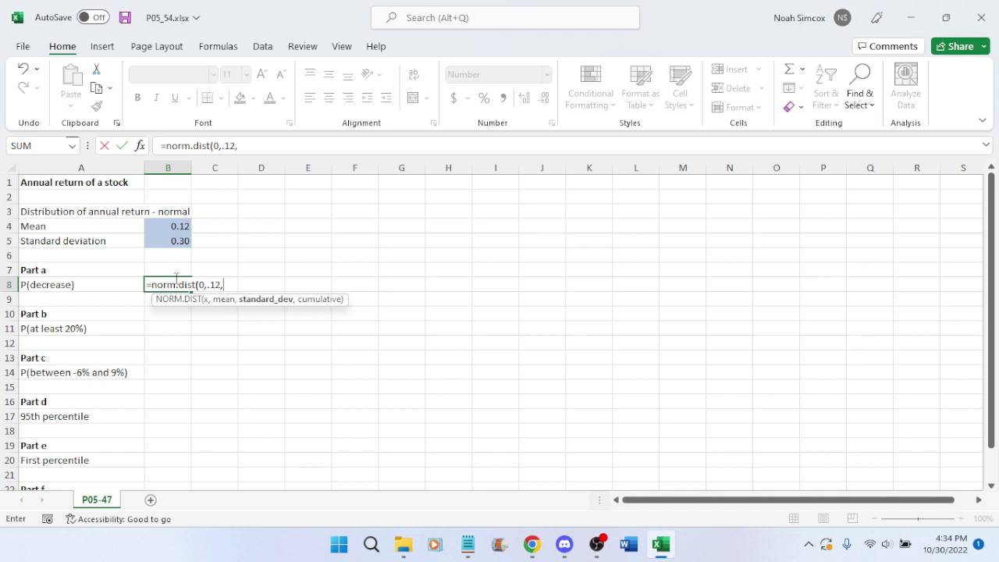
{"action": "type", "text": ".3,true)"}
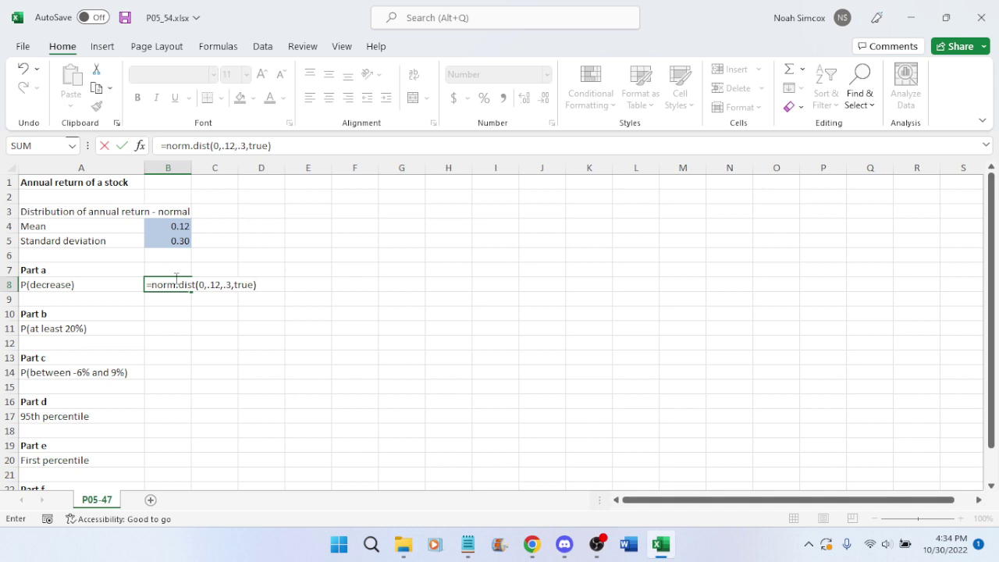
{"action": "key", "text": "Return"}
{"action": "key", "text": "ctrl+s"}
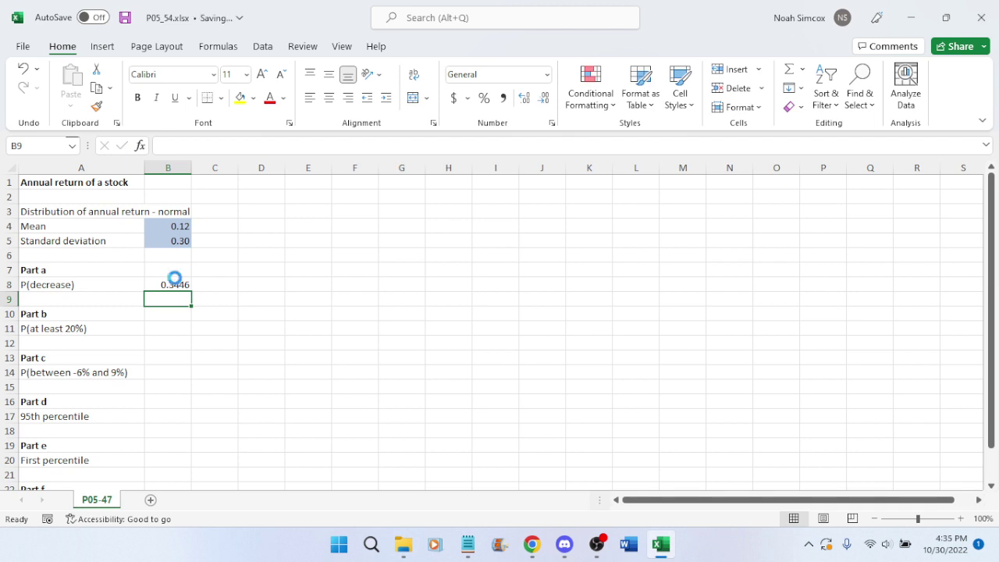
Enter =1-norm.dist(.2,.12,.3,true) in cell B11 for the Part b probability of a return of at least 20%
{"action": "left_click", "coordinate": [181, 329]}
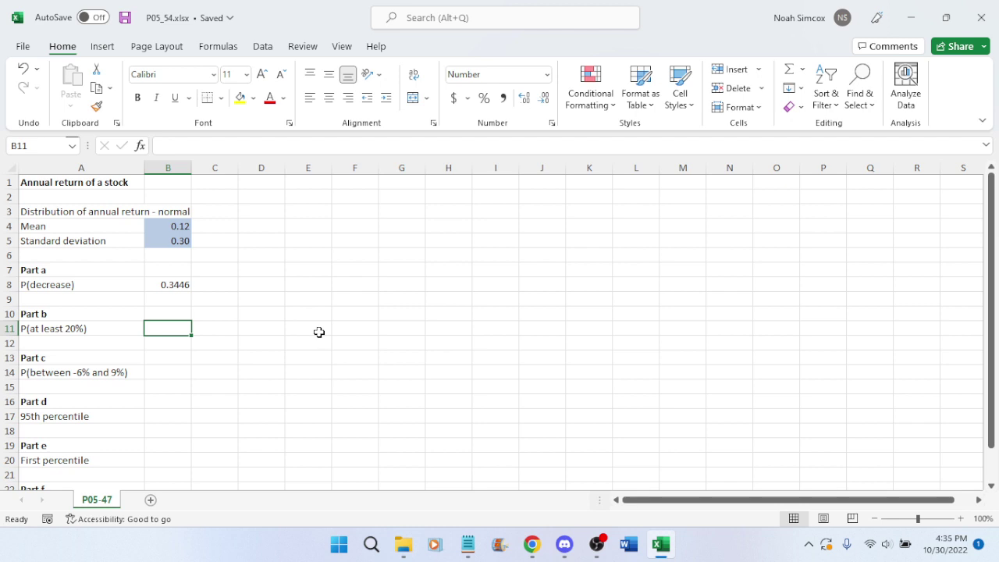
{"action": "type", "text": "=1-"}
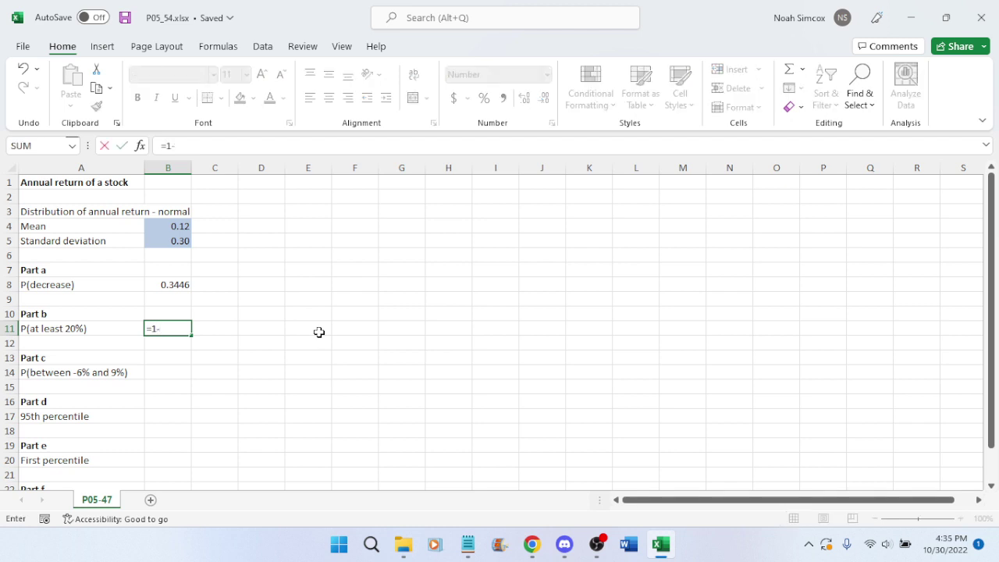
{"action": "type", "text": "normd"}
{"action": "key", "text": "BackSpace"}
{"action": "type", "text": "."}
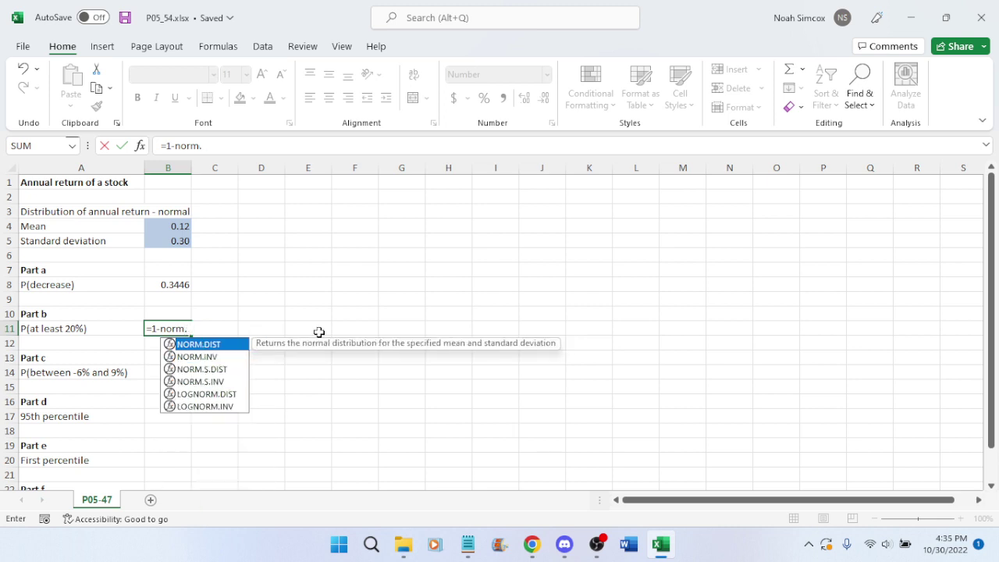
{"action": "type", "text": "dist("}
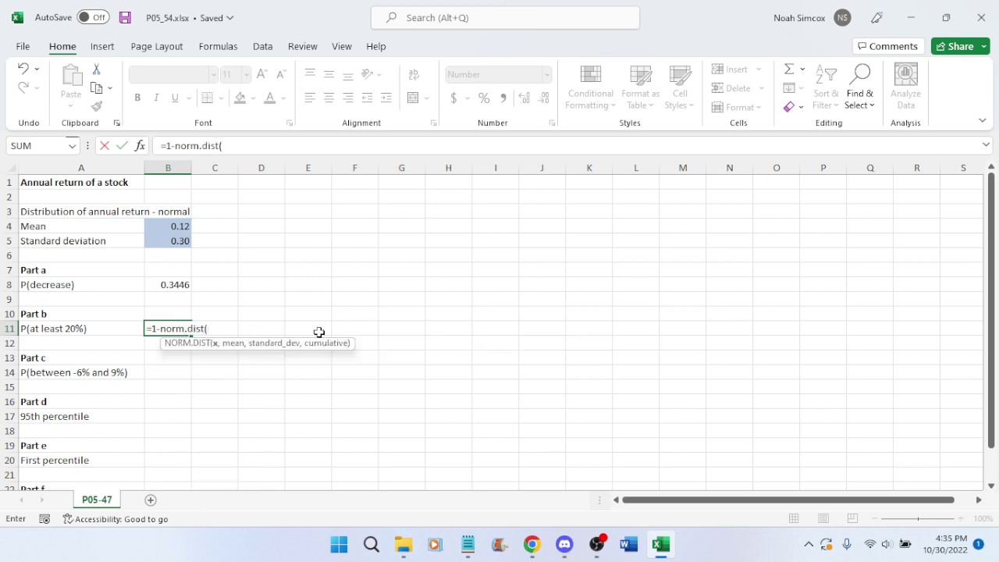
{"action": "type", "text": ".2,.12,"}
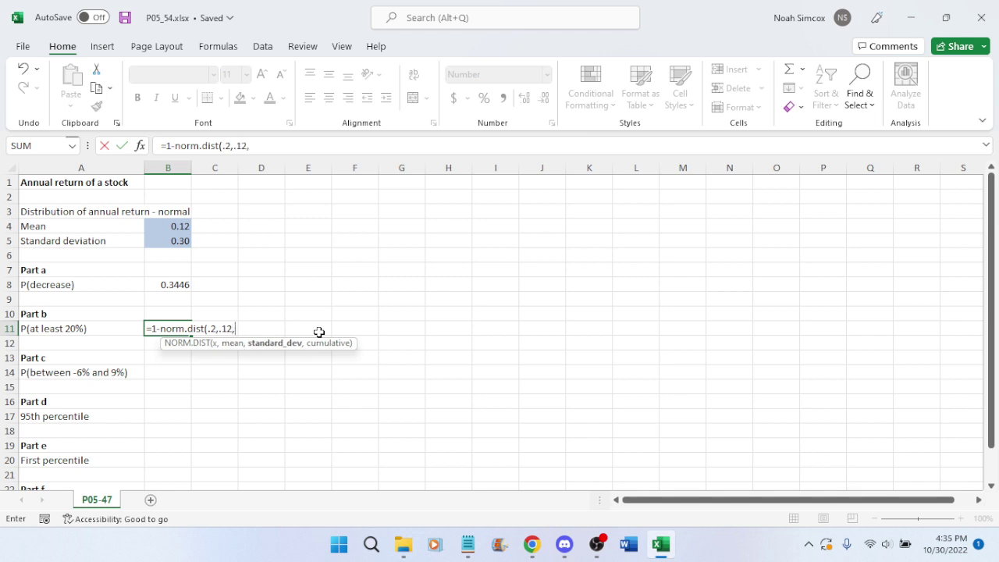
{"action": "type", "text": ".3,tur"}
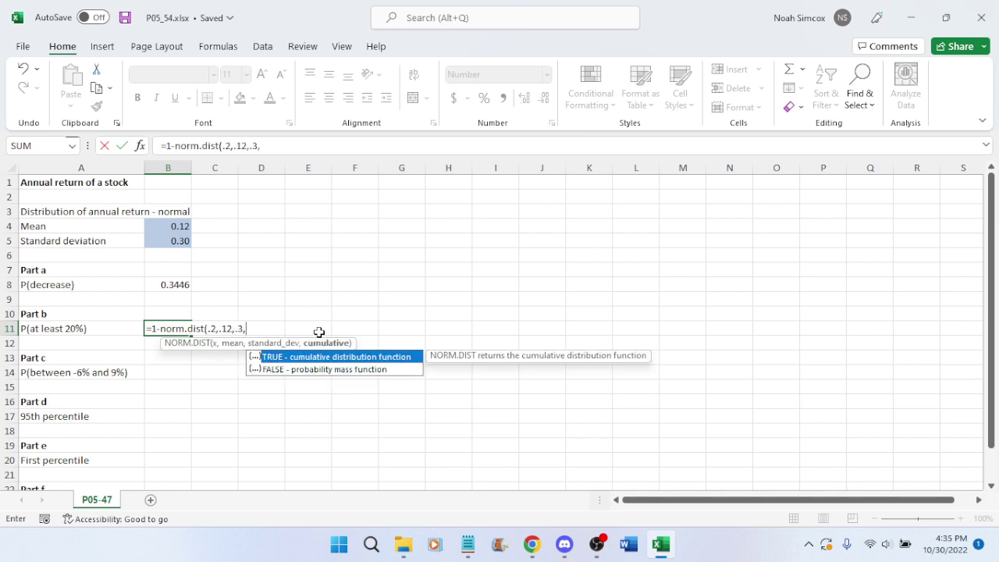
{"action": "key", "text": "BackSpace"}
{"action": "key", "text": "BackSpace"}
{"action": "type", "text": "rue)"}
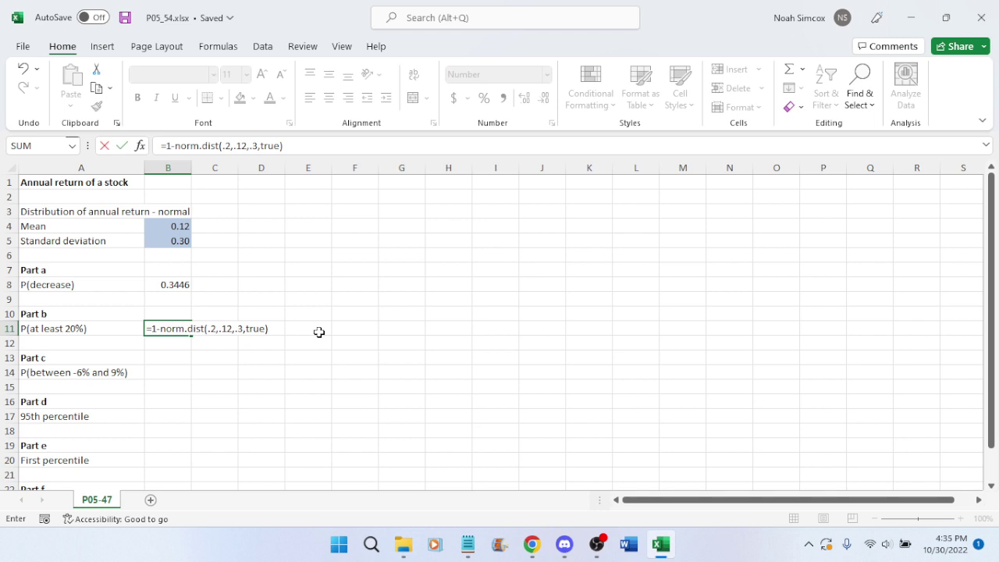
{"action": "key", "text": "Return"}
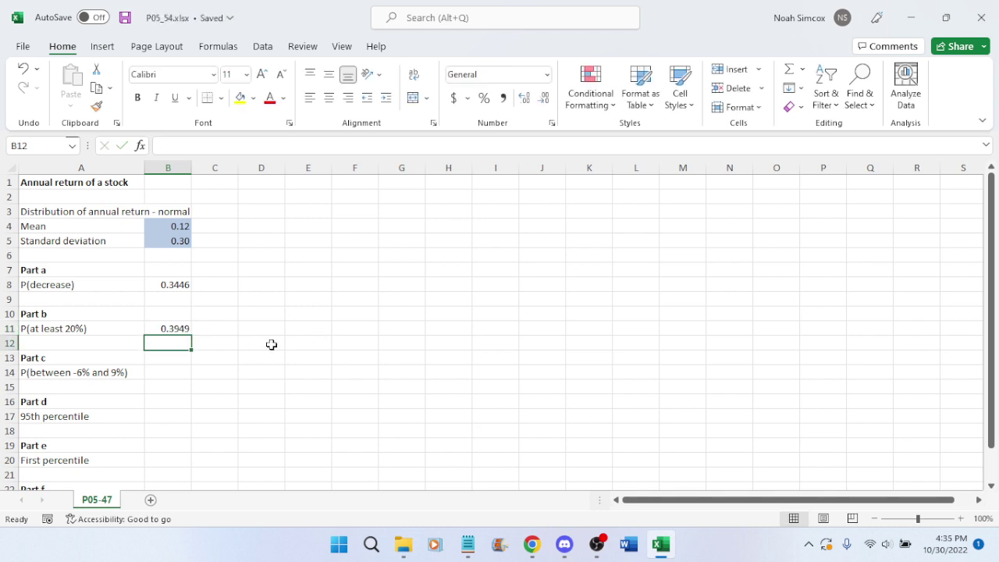
{"action": "left_click", "coordinate": [165, 374]}
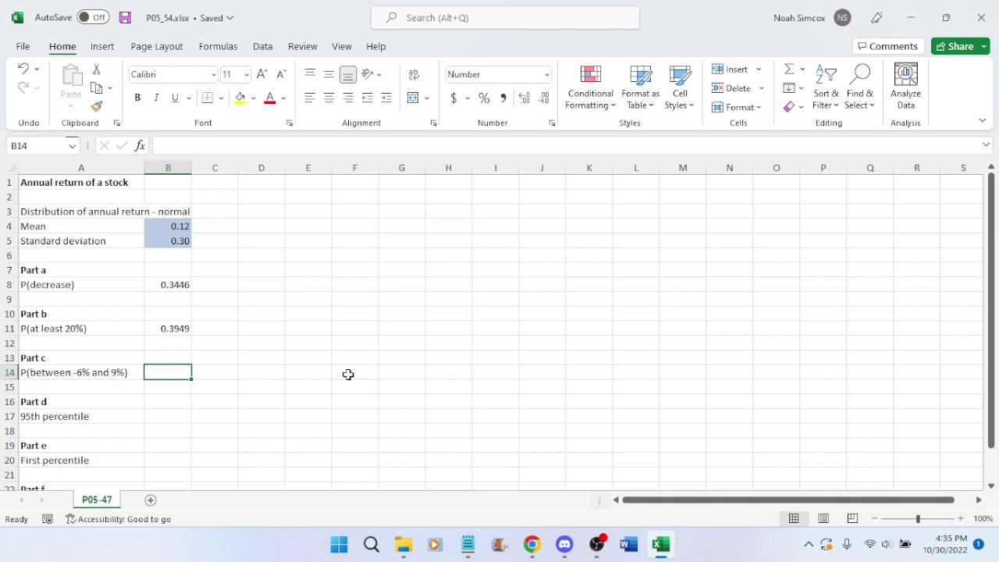
{"action": "type", "text": "="}
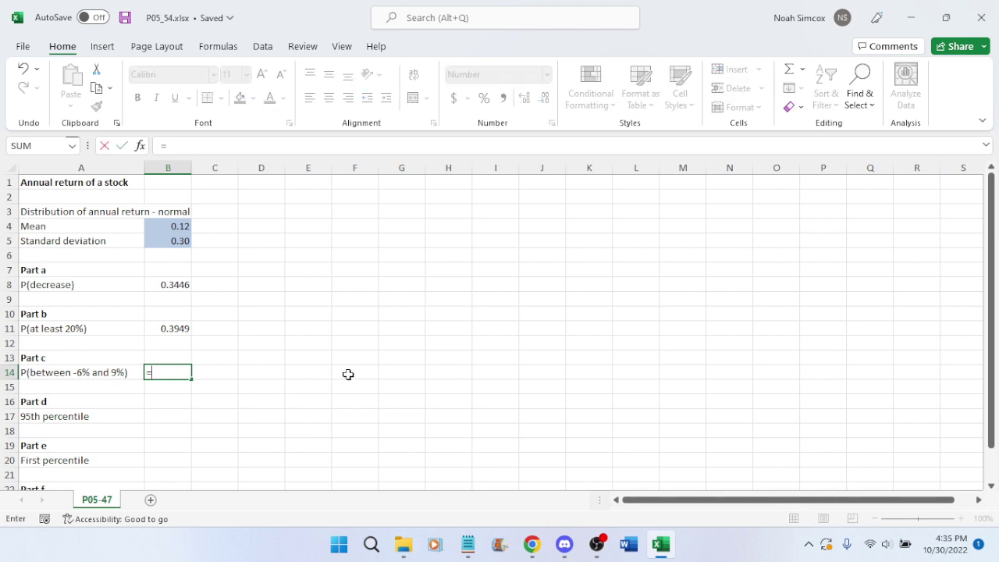
{"action": "type", "text": "norm.dist("}
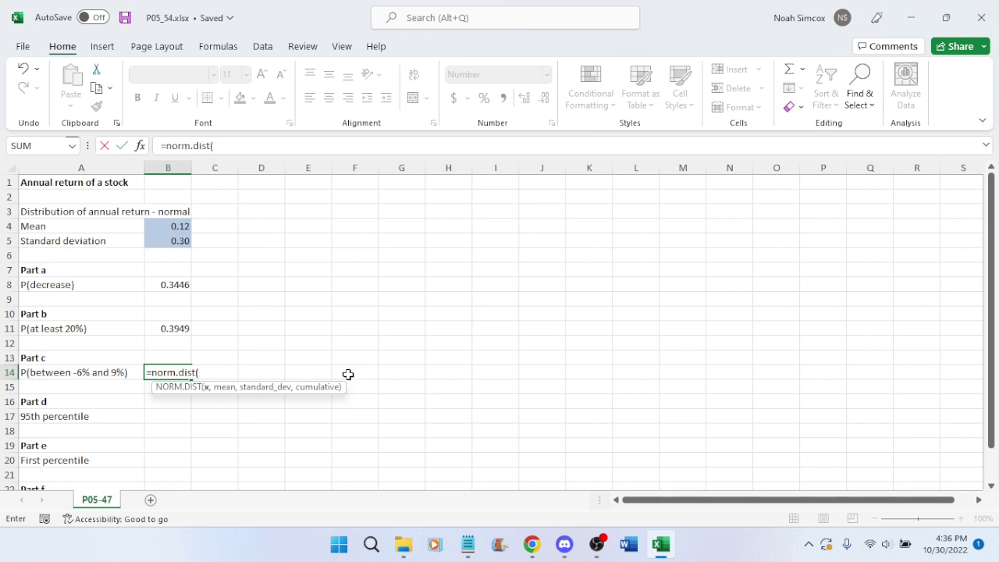
{"action": "key", "text": "Escape"}
Enter =norm.dist(.09,.12,.3,true)-norm.dist(-.06,.12,.3,true) in cell B14 for P(between -6% and 9%), and save the workbook
{"action": "left_click", "coordinate": [184, 328]}
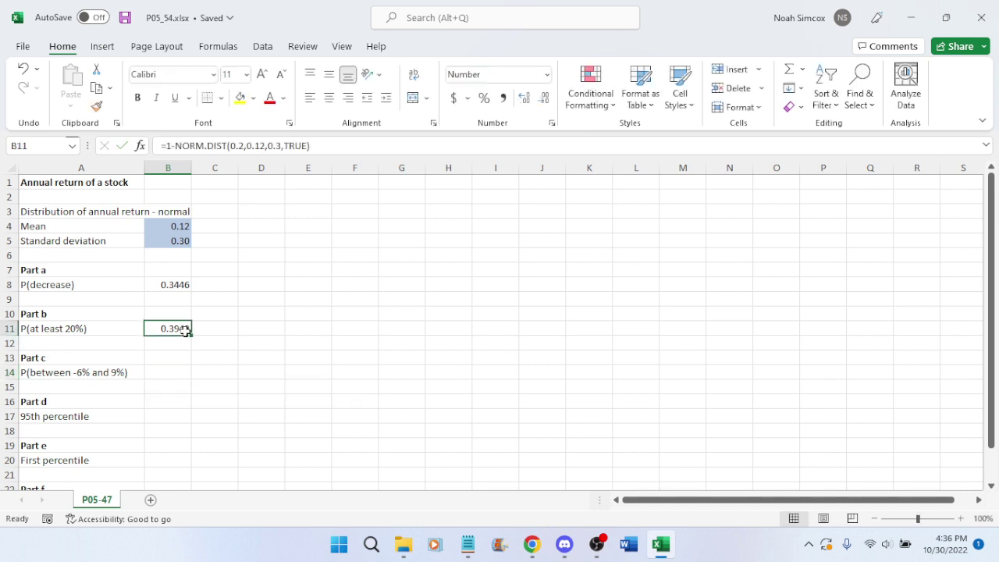
{"action": "left_click", "coordinate": [183, 285]}
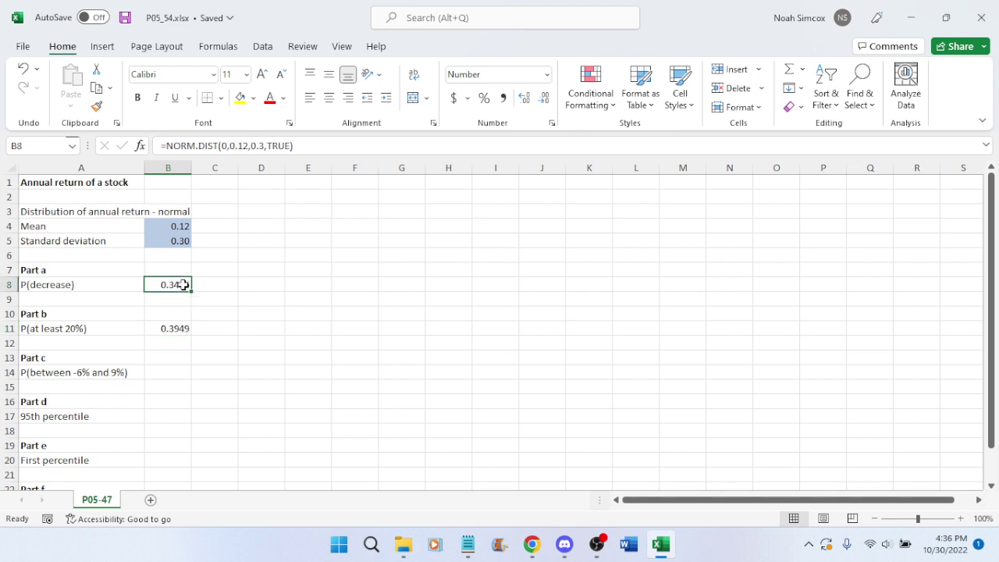
{"action": "left_click", "coordinate": [178, 372]}
{"action": "type", "text": "rm.dist("}
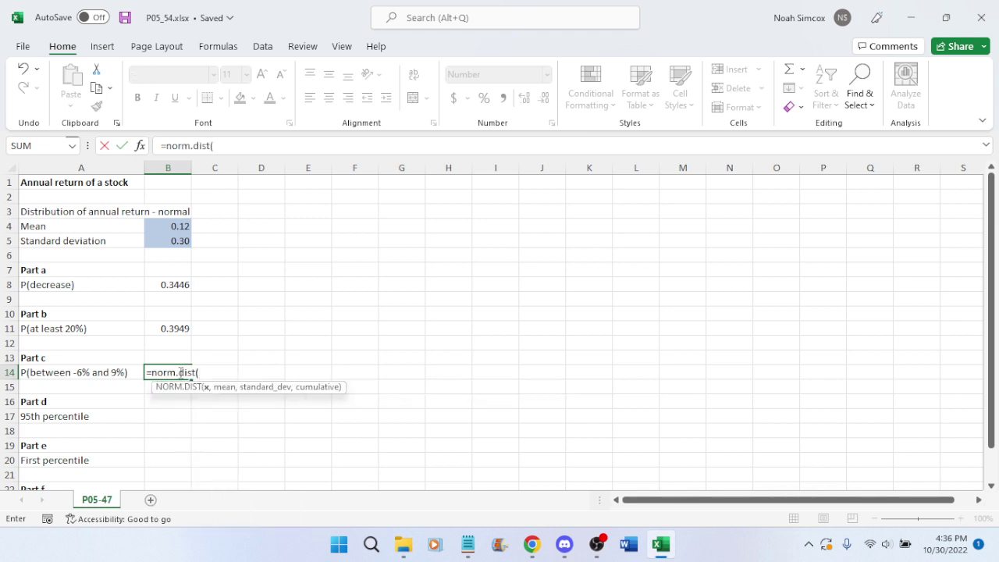
{"action": "type", "text": ".09,.12,.3"}
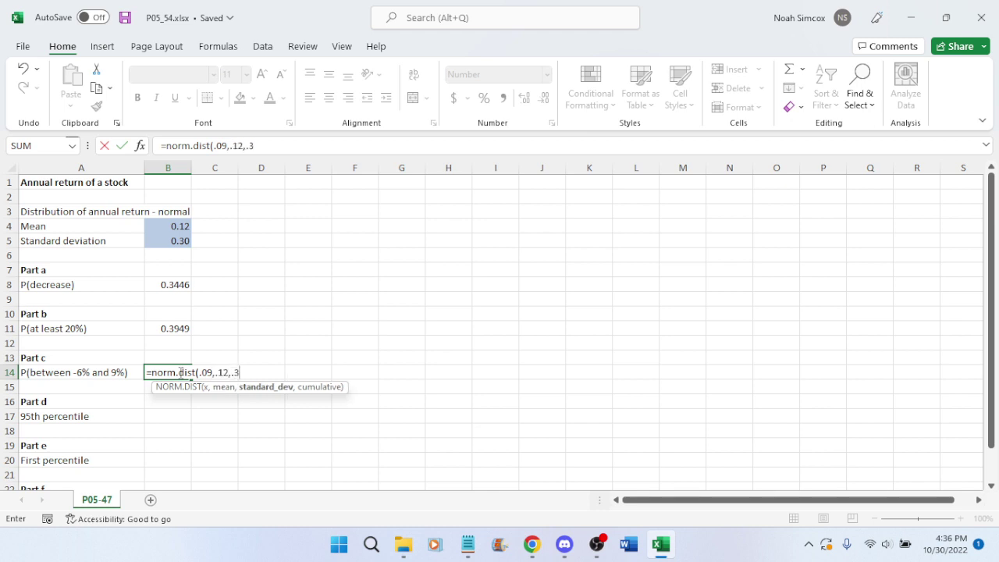
{"action": "type", "text": ",true)"}
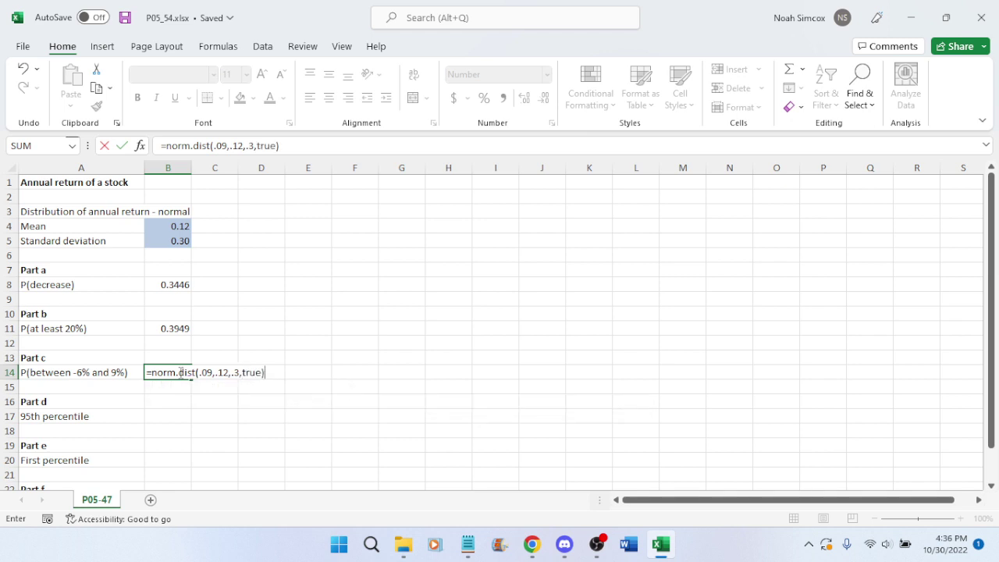
{"action": "type", "text": "-norm.dist("}
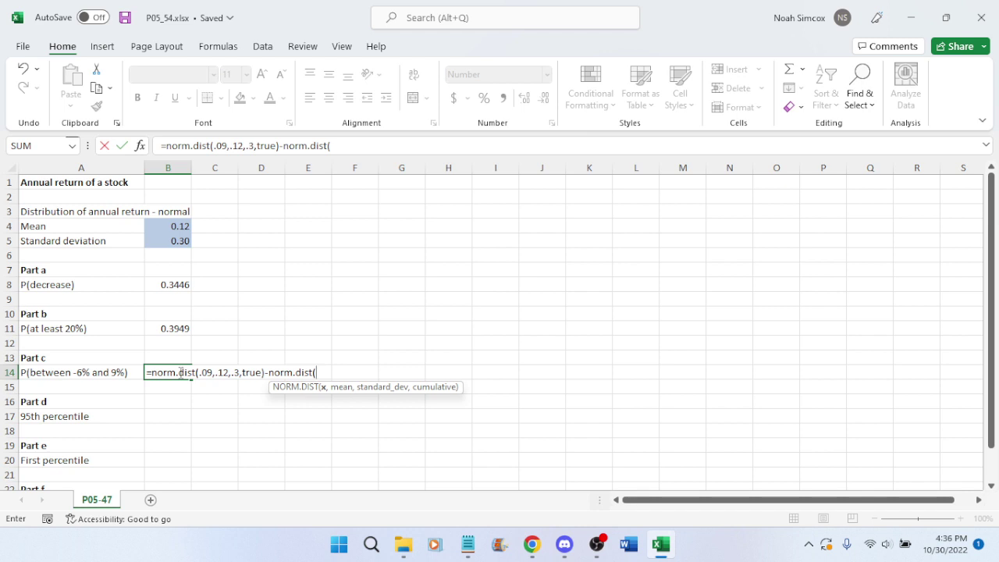
{"action": "type", "text": "-.06"}
{"action": "type", "text": ",.12,.3,true)"}
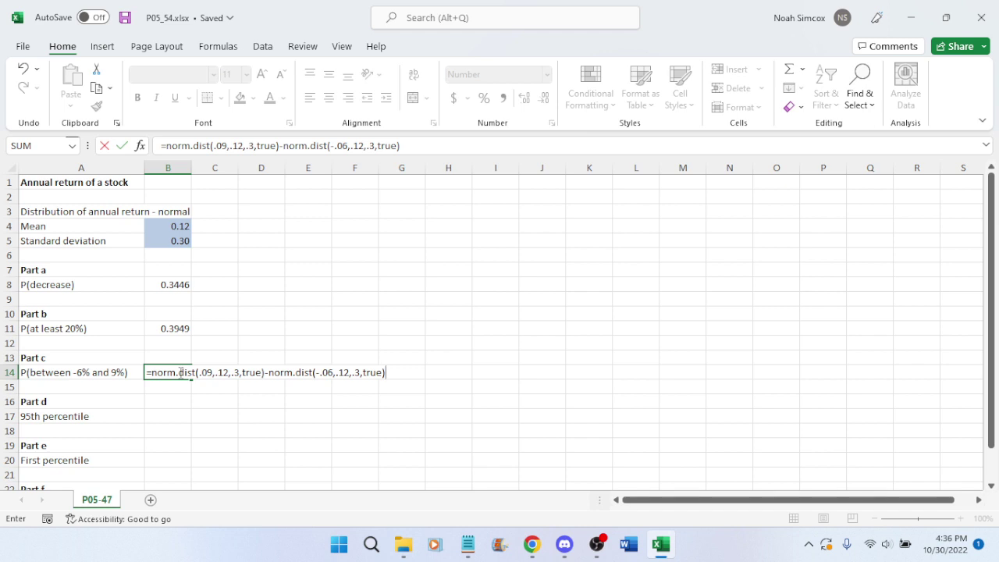
{"action": "key", "text": "Return"}
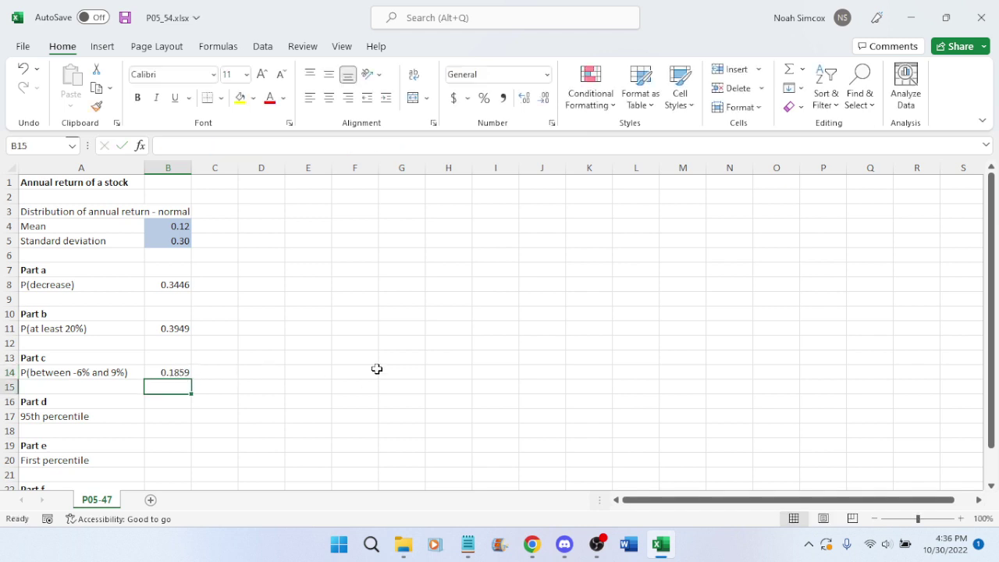
{"action": "key", "text": "ctrl+s"}
{"action": "left_click", "coordinate": [179, 373]}
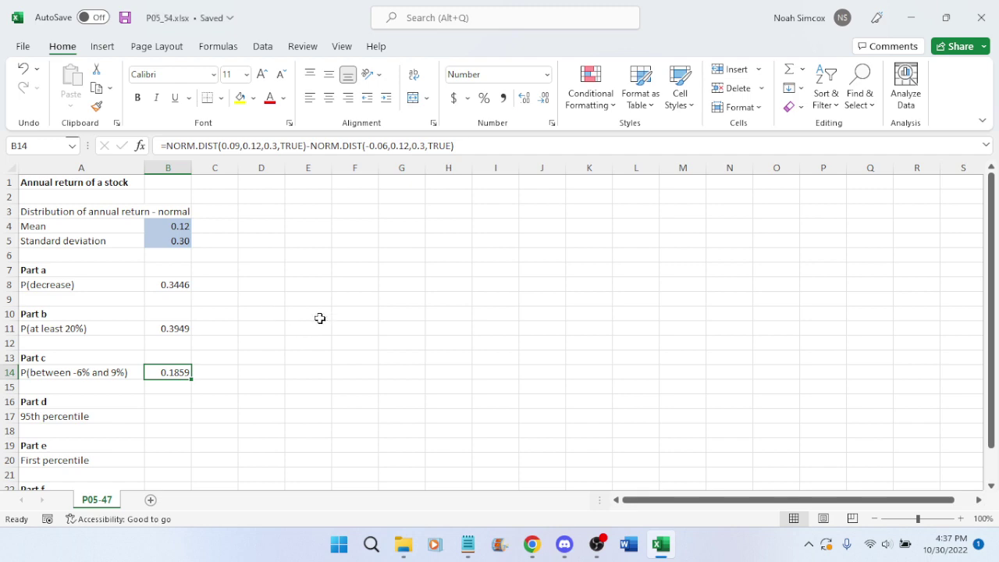
{"action": "left_click", "coordinate": [531, 544]}
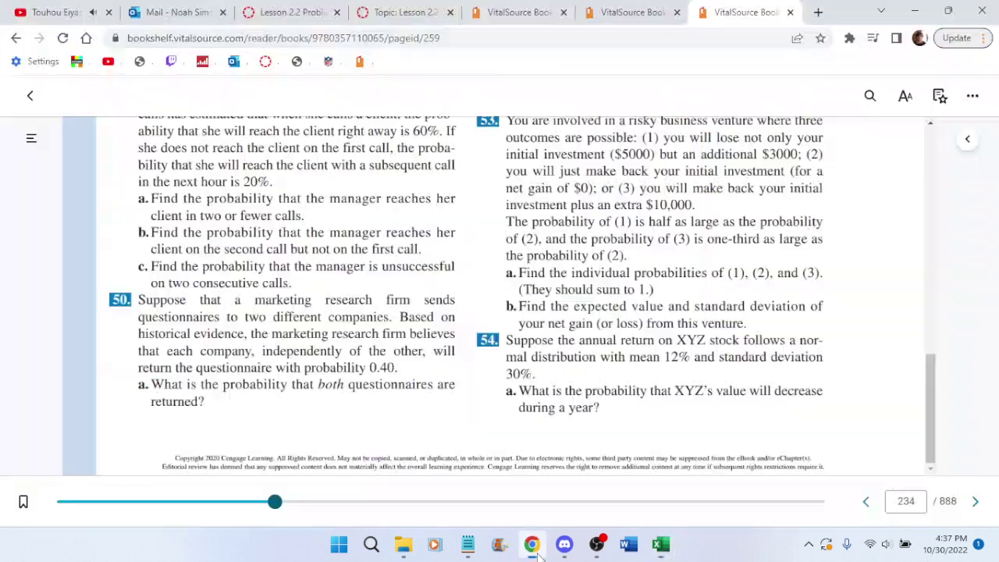
{"action": "left_click", "coordinate": [40, 11]}
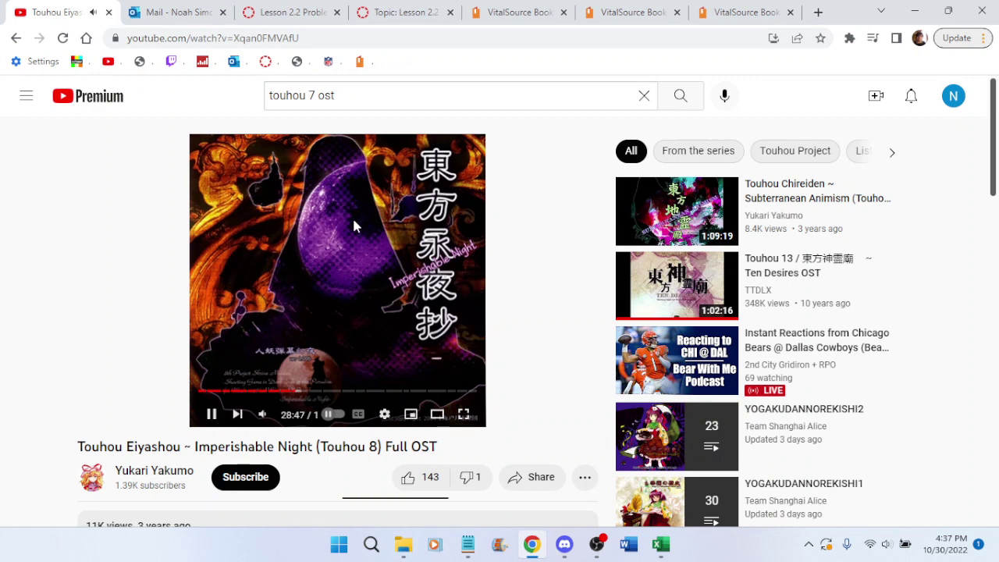
{"action": "left_click", "coordinate": [660, 544]}
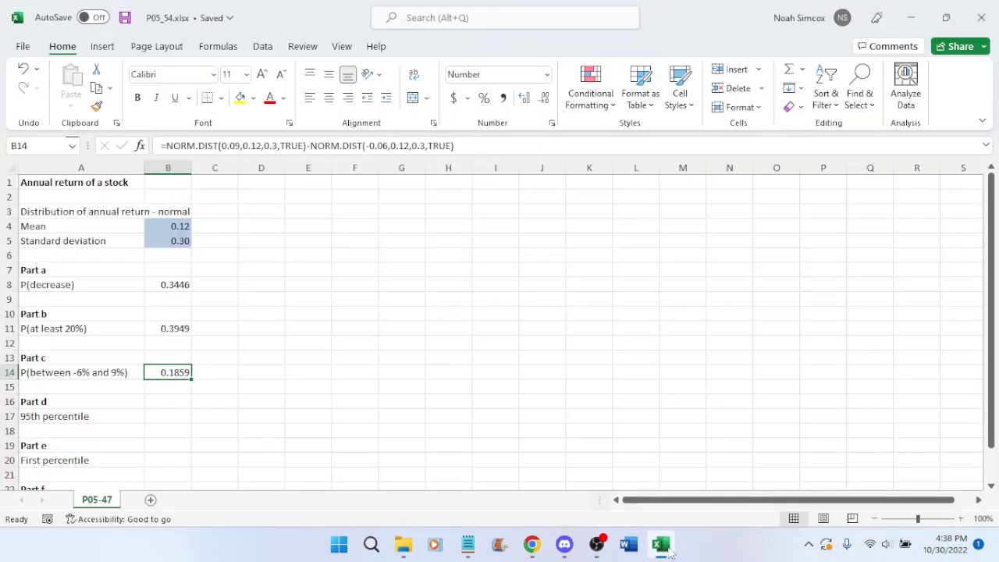
Compare the worksheet's percentile rows for parts d to f with the matching questions of problem 54 in the Chrome textbook
{"action": "scroll", "coordinate": [358, 295], "scroll_direction": "down", "scroll_amount": 2}
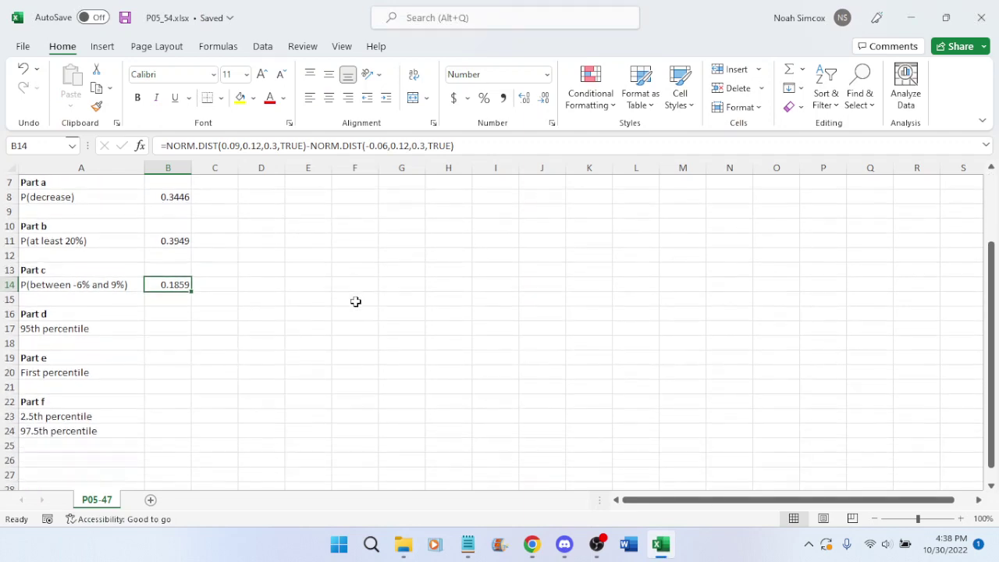
{"action": "left_click", "coordinate": [168, 325]}
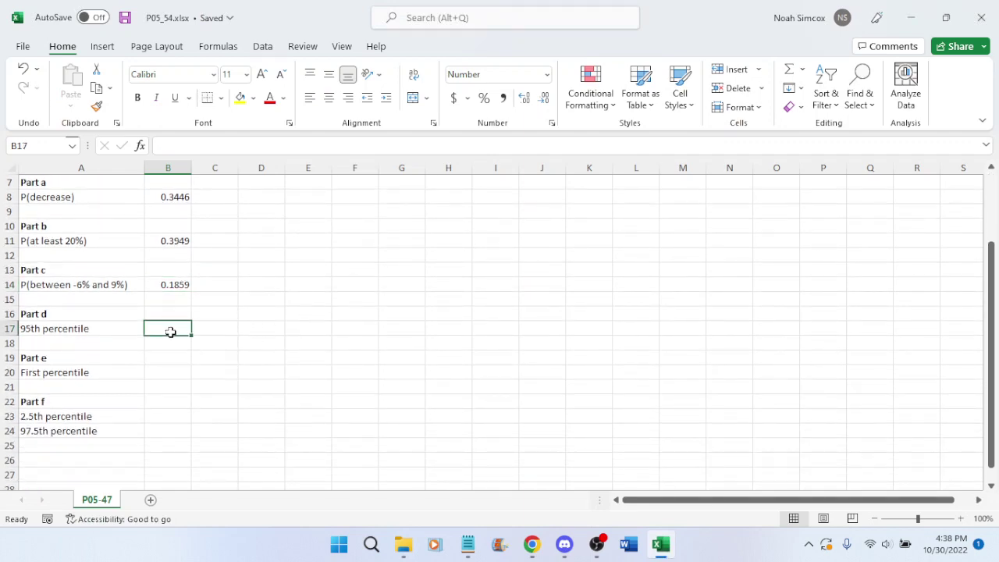
{"action": "left_click", "coordinate": [531, 544]}
{"action": "left_click", "coordinate": [742, 12]}
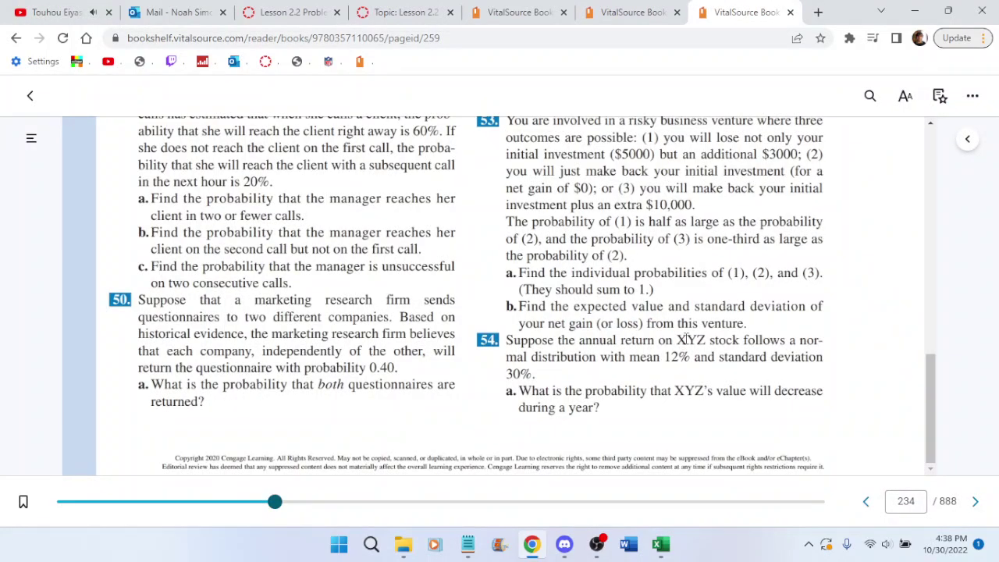
{"action": "scroll", "coordinate": [684, 339], "scroll_direction": "down", "scroll_amount": 3}
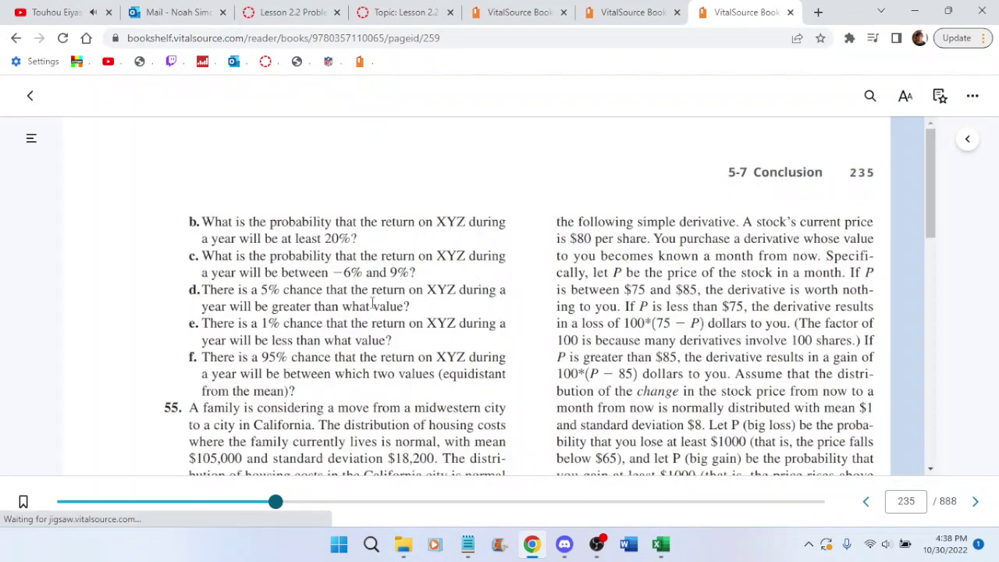
{"action": "scroll", "coordinate": [373, 302], "scroll_direction": "down", "scroll_amount": 2}
{"action": "left_click", "coordinate": [660, 544]}
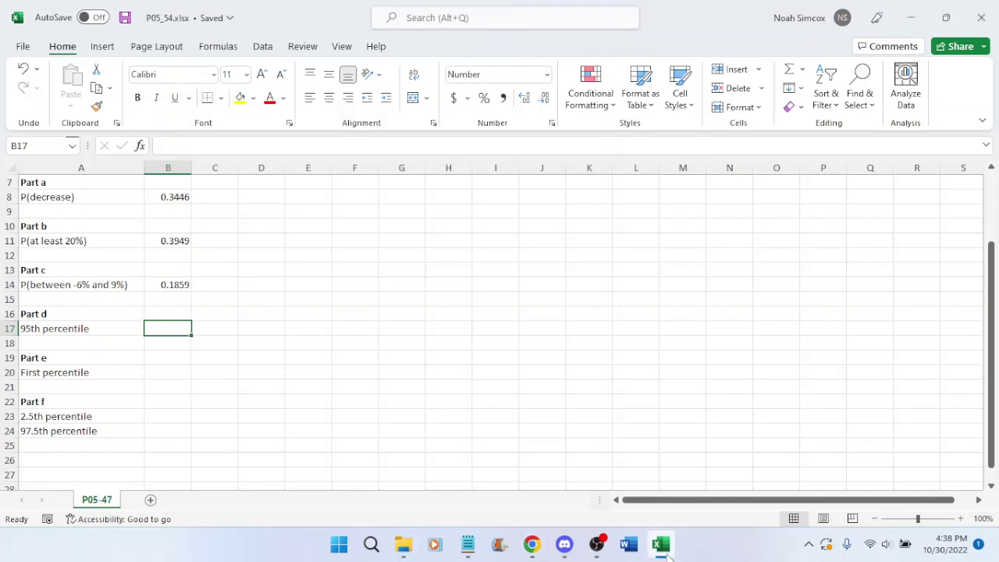
{"action": "left_click", "coordinate": [660, 544]}
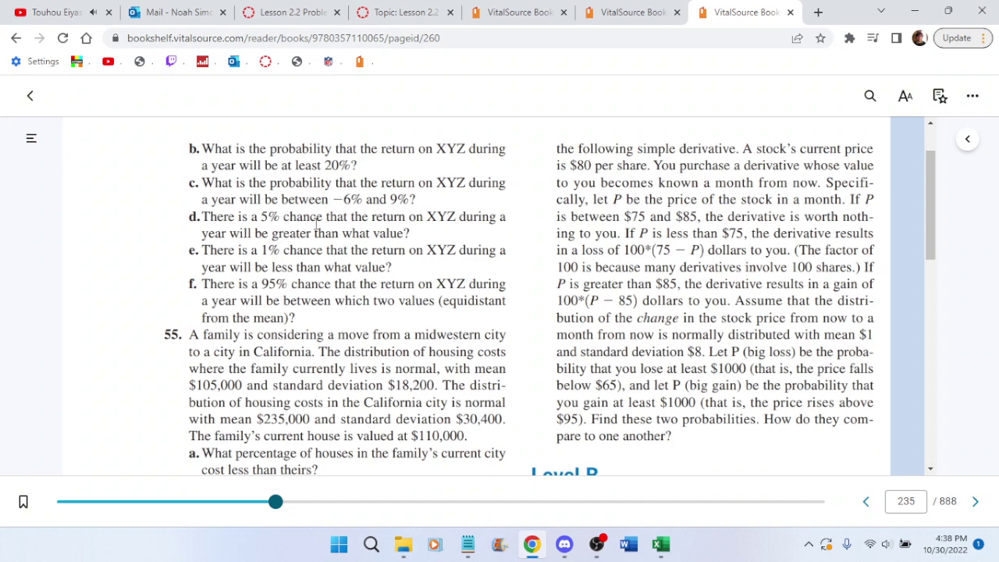
Switch to Excel, enter =norm.inv(.95,.12,.3) in cell B17 for the 95th percentile, and save the workbook
{"action": "left_click", "coordinate": [661, 543]}
{"action": "scroll", "coordinate": [269, 343], "scroll_direction": "up", "scroll_amount": 2}
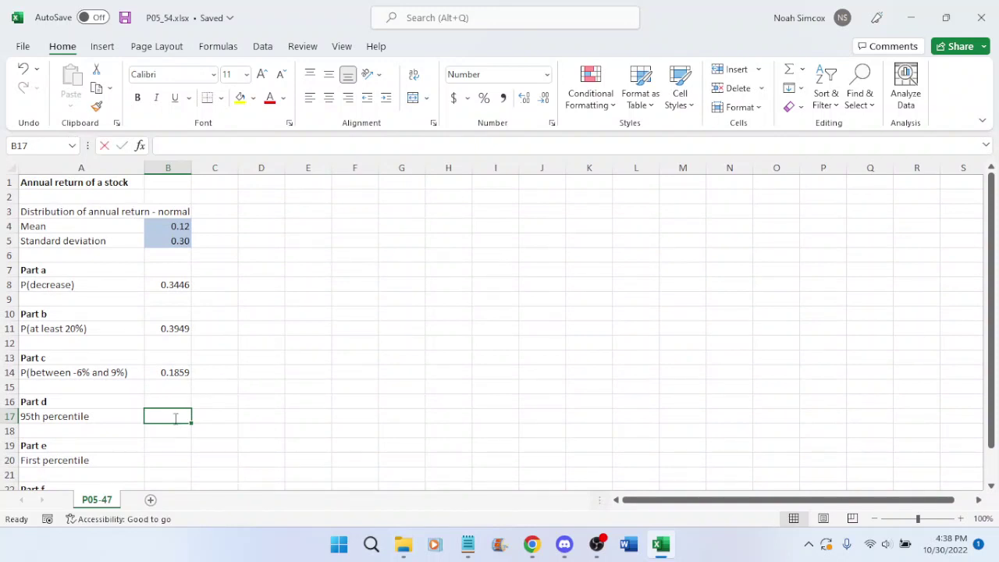
{"action": "type", "text": "=norm.inv"}
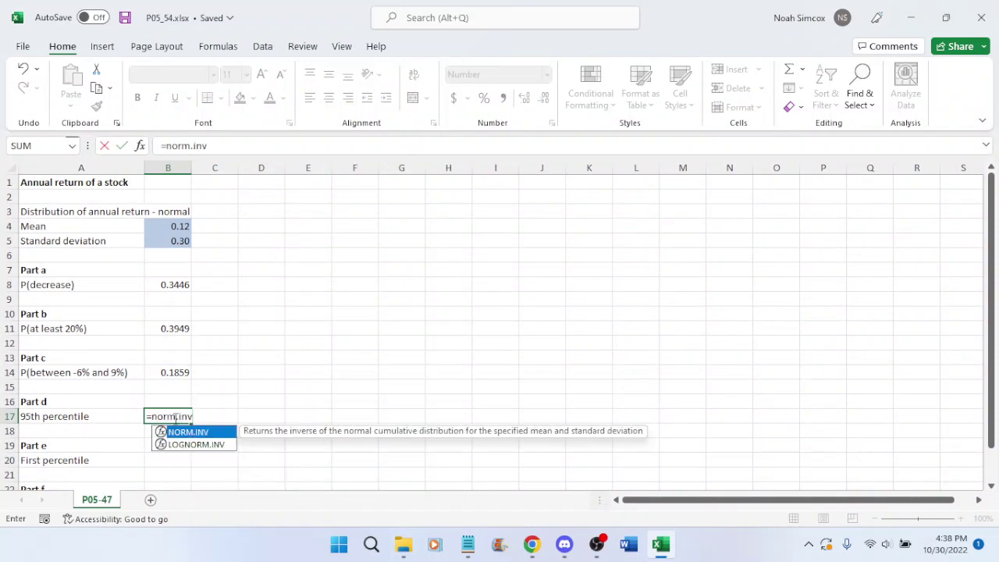
{"action": "type", "text": "("}
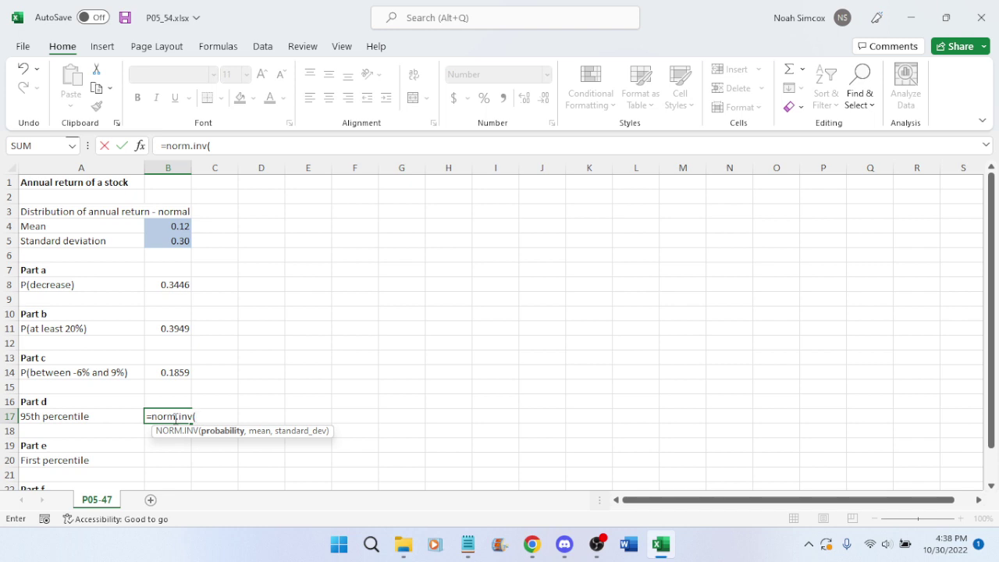
{"action": "type", "text": ".95,"}
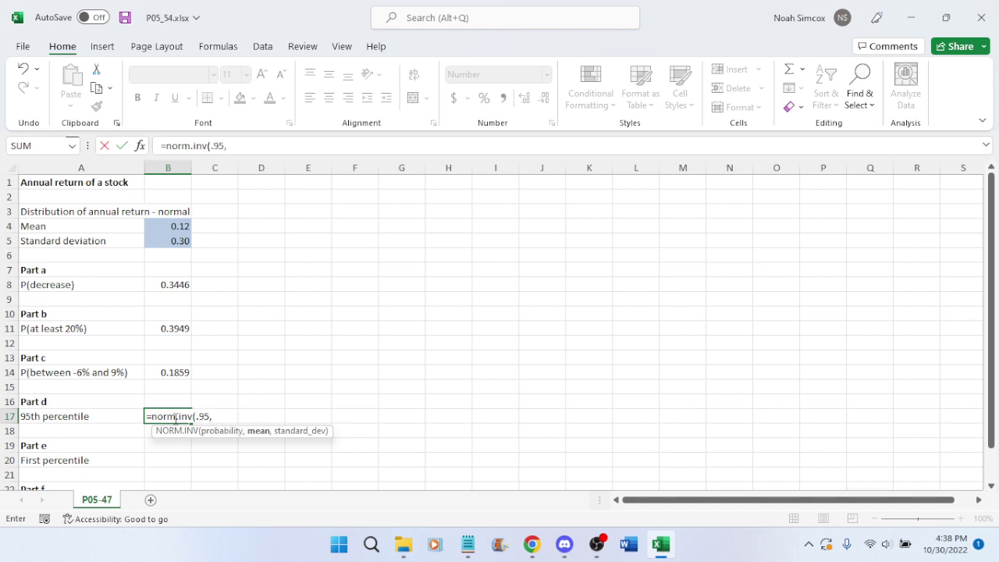
{"action": "type", "text": ".12,.3)"}
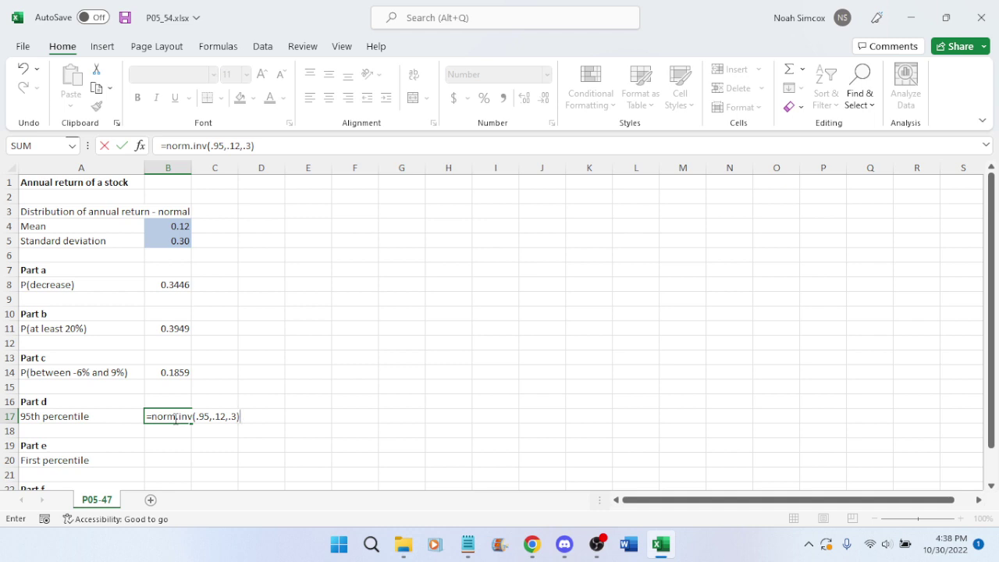
{"action": "key", "text": "Return"}
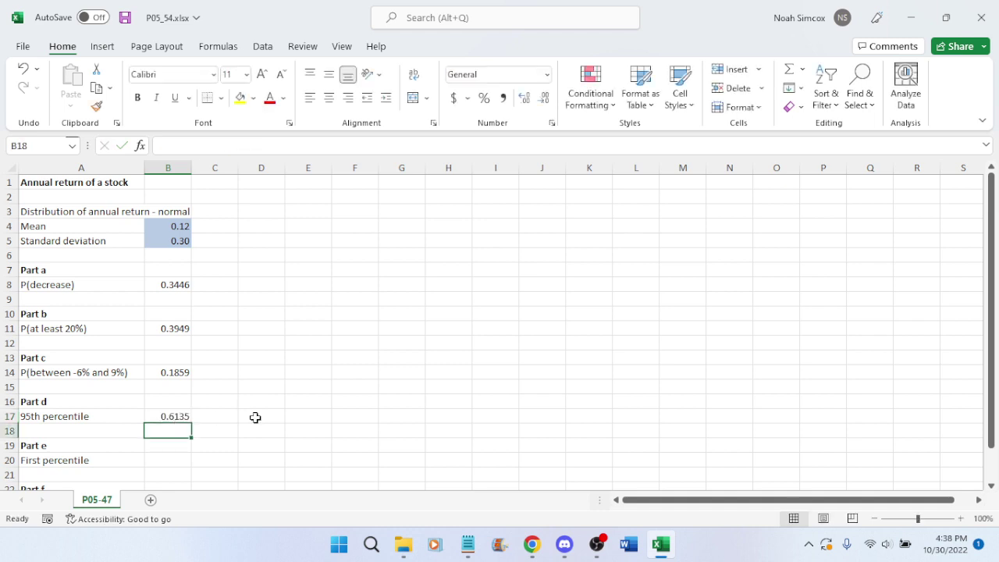
{"action": "key", "text": "ctrl+s"}
Compare part e of problem 54 in the Chrome textbook with the First percentile row of the Excel worksheet
{"action": "left_click", "coordinate": [533, 545]}
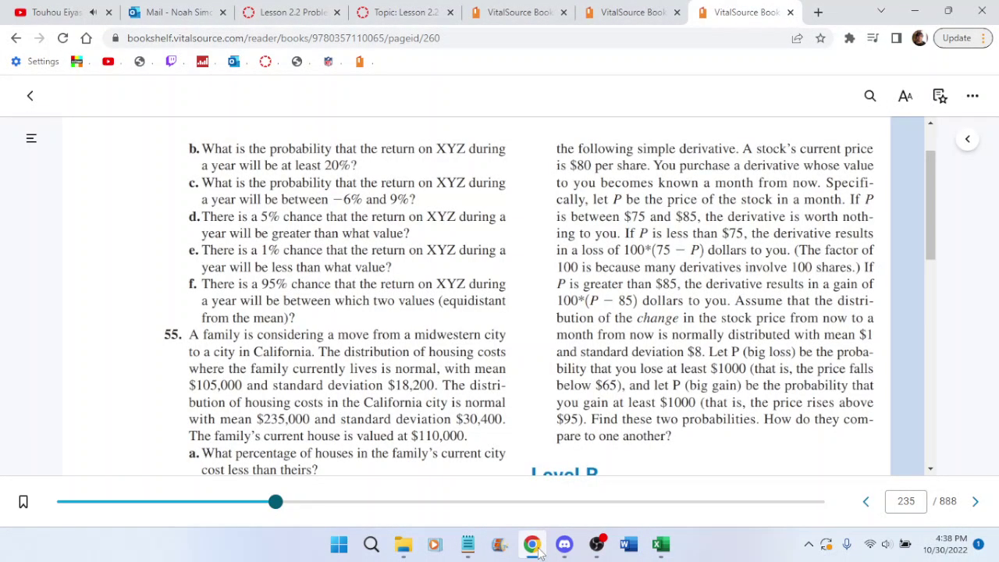
{"action": "left_click", "coordinate": [537, 549]}
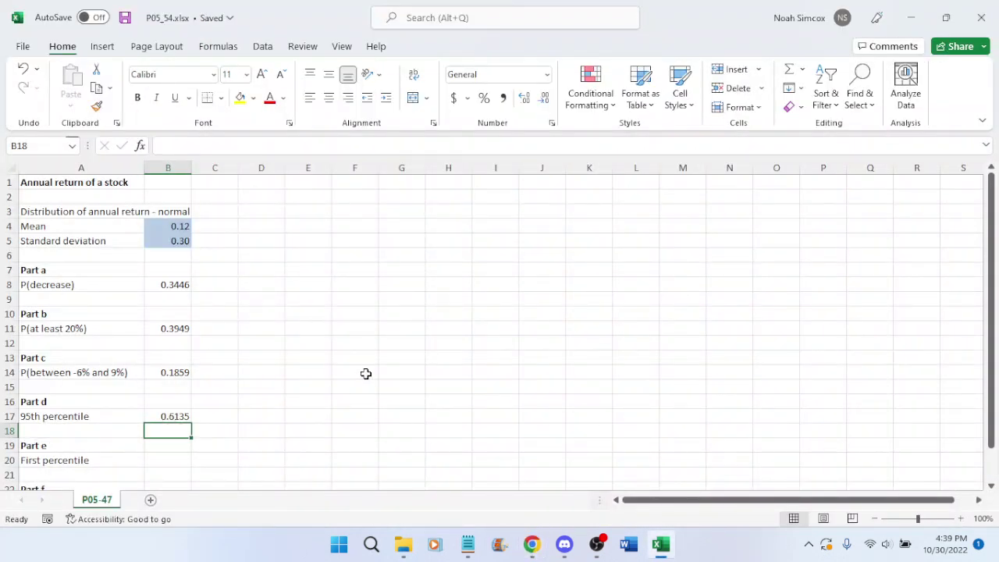
{"action": "scroll", "coordinate": [365, 372], "scroll_direction": "down", "scroll_amount": 1}
{"action": "left_click", "coordinate": [531, 544]}
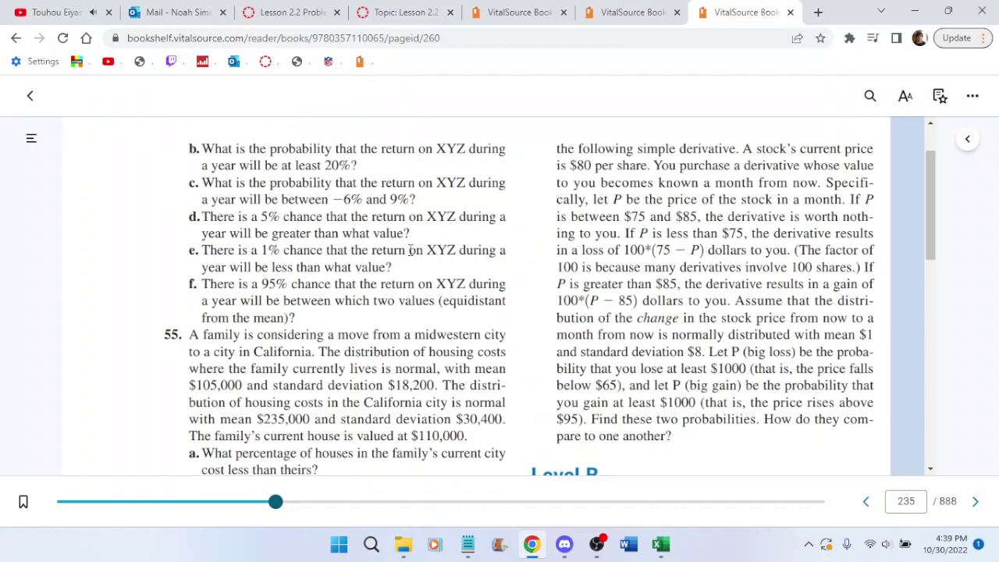
{"action": "left_click", "coordinate": [660, 544]}
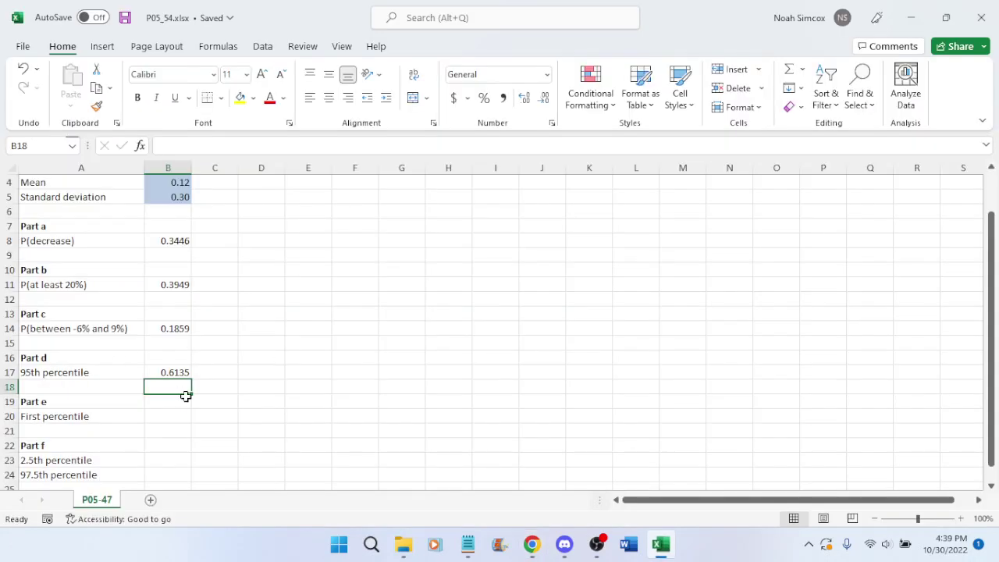
Enter =norm.inv(.01,.12,.3) in cell B20 for the first percentile, and save the workbook
{"action": "left_click", "coordinate": [167, 417]}
{"action": "type", "text": "=nor"}
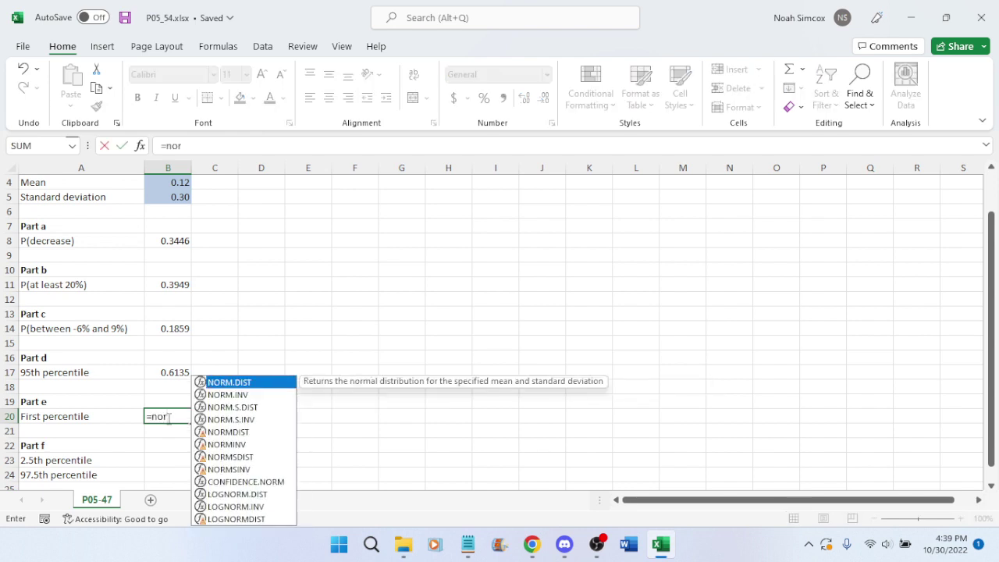
{"action": "type", "text": "m.inv"}
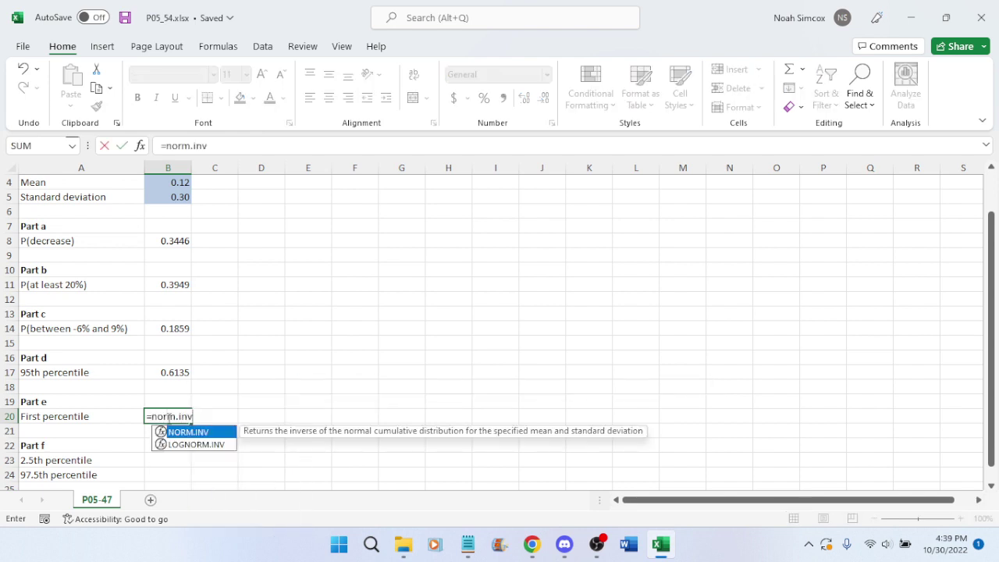
{"action": "type", "text": "("}
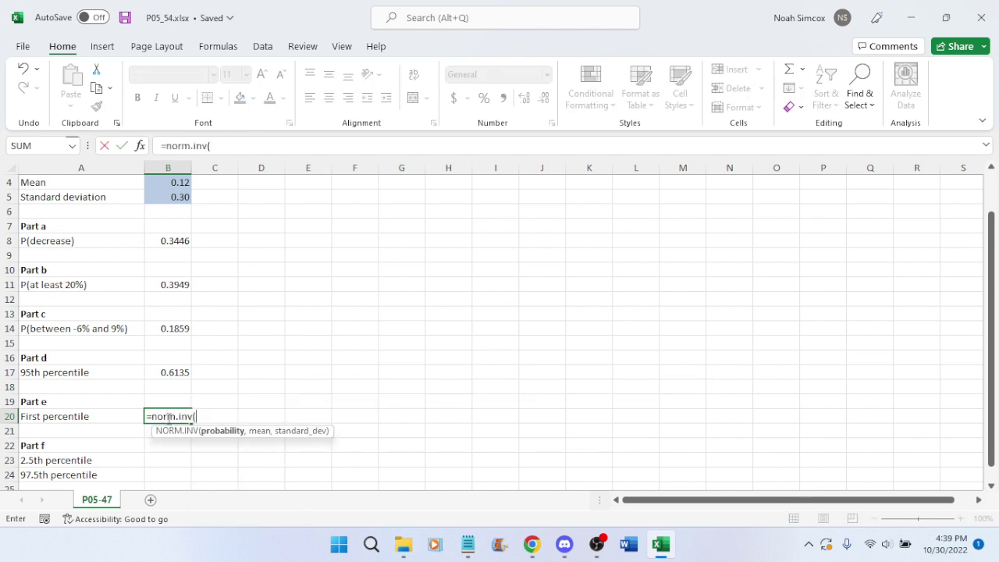
{"action": "type", "text": ".01,.12"}
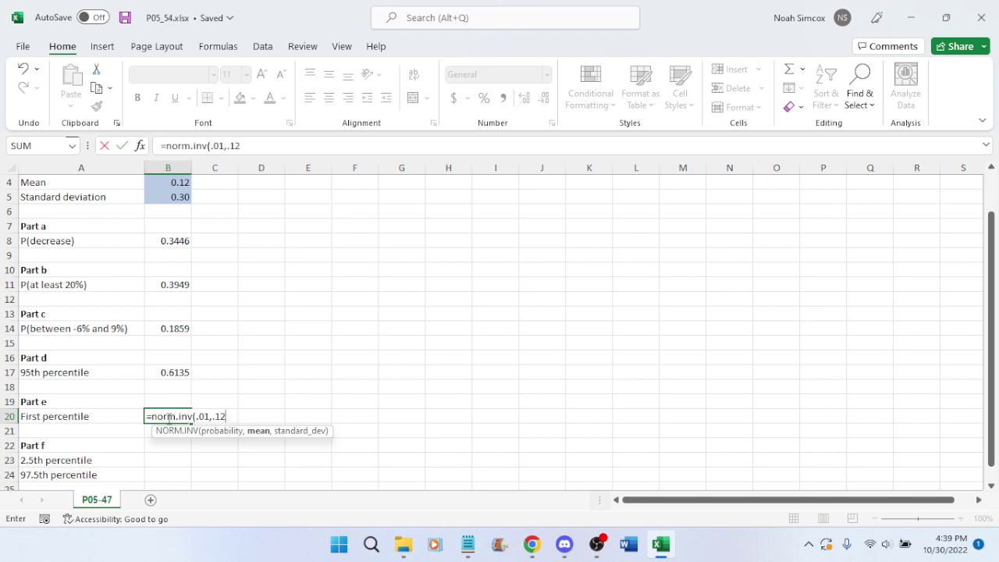
{"action": "type", "text": ",.3"}
{"action": "key", "text": "Return"}
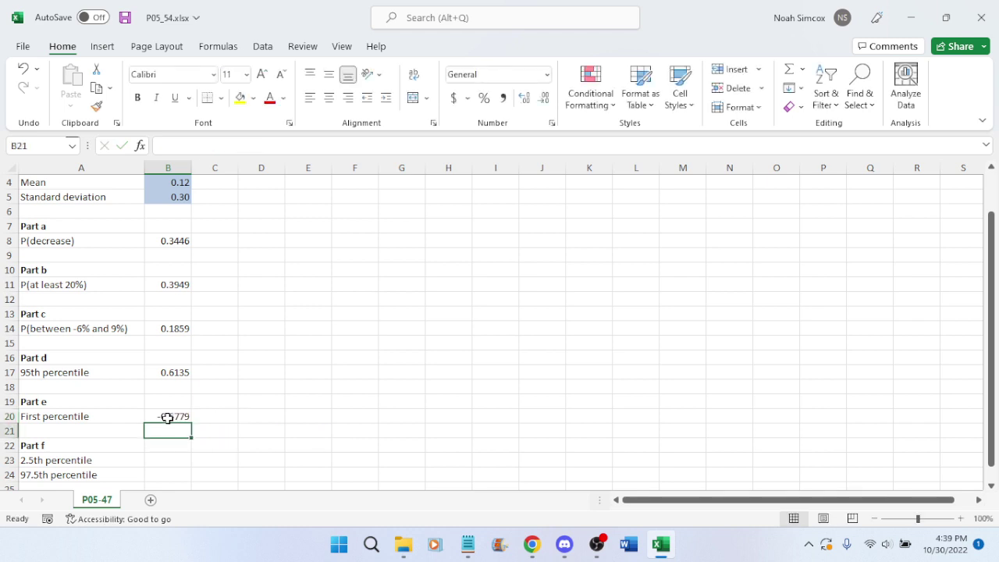
{"action": "key", "text": "ctrl+s"}
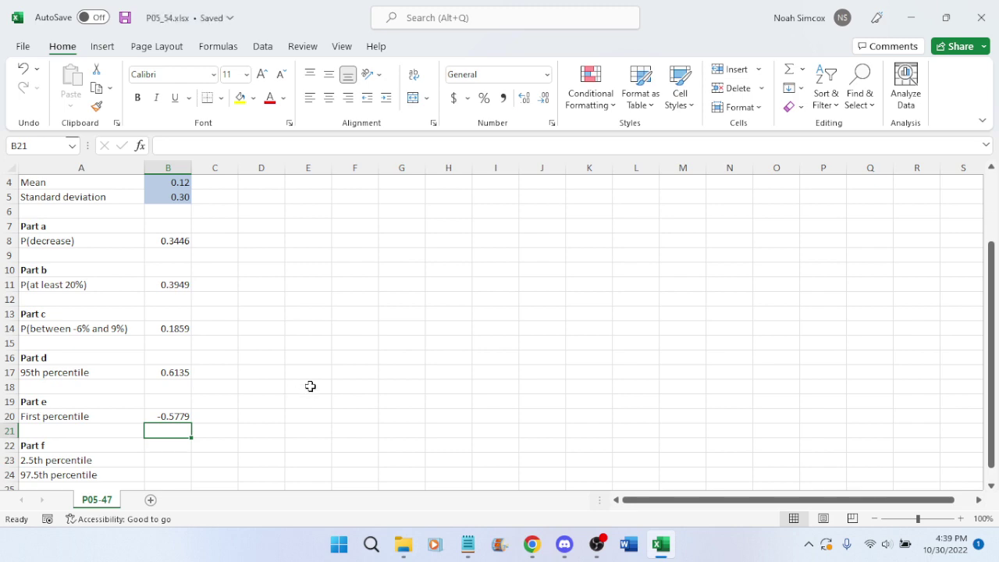
Compare the worksheet's 2.5th and 97.5th percentile rows with question f of problem 54 in the Chrome textbook
{"action": "scroll", "coordinate": [308, 386], "scroll_direction": "down", "scroll_amount": 2}
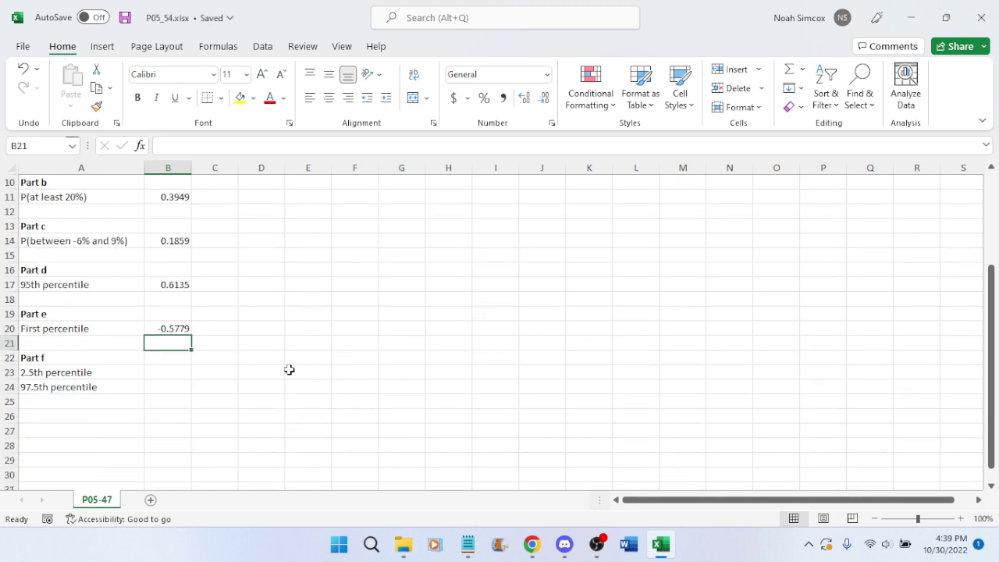
{"action": "left_click", "coordinate": [531, 544]}
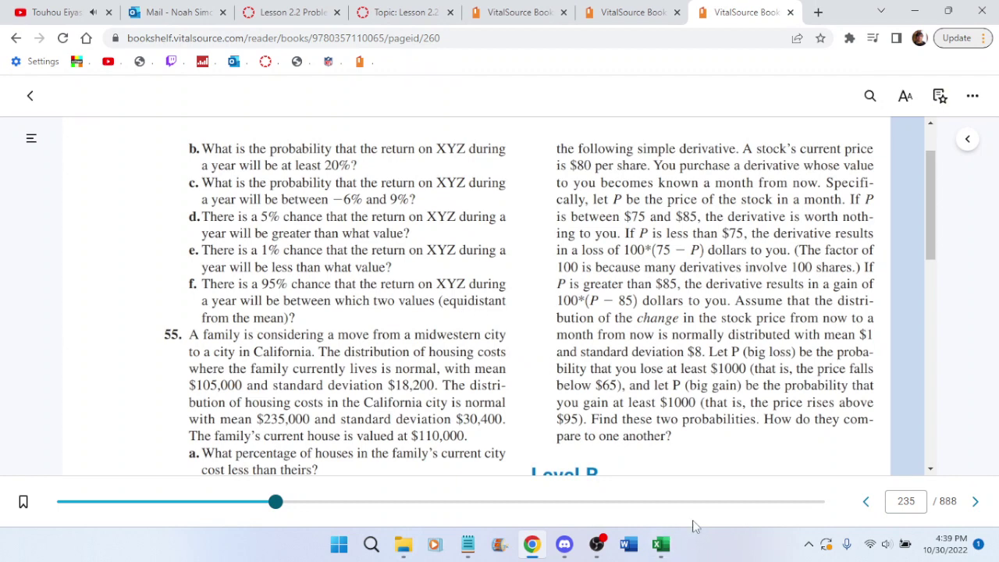
{"action": "left_click", "coordinate": [661, 545]}
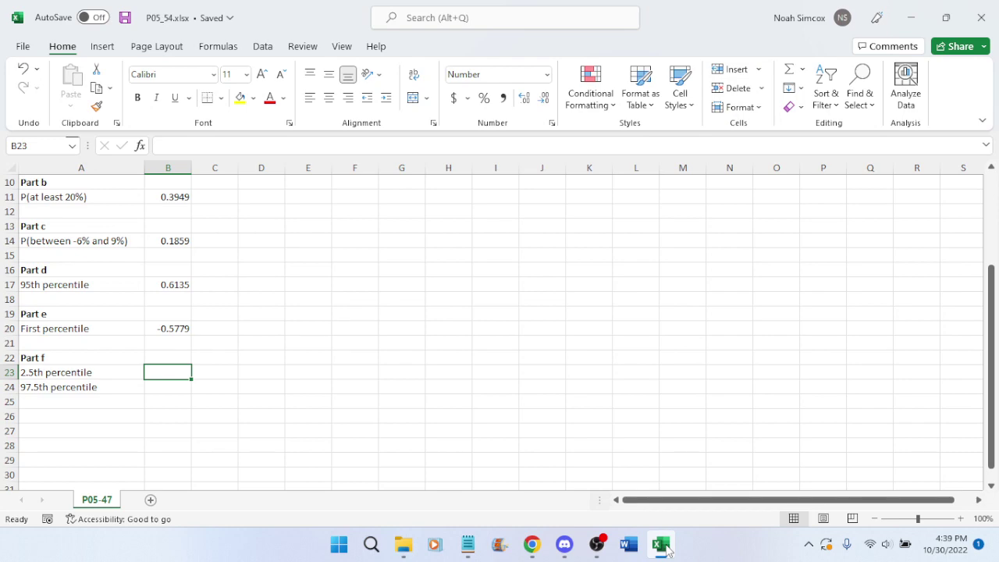
{"action": "left_click", "coordinate": [662, 545]}
{"action": "left_click", "coordinate": [662, 544]}
{"action": "left_click", "coordinate": [661, 545]}
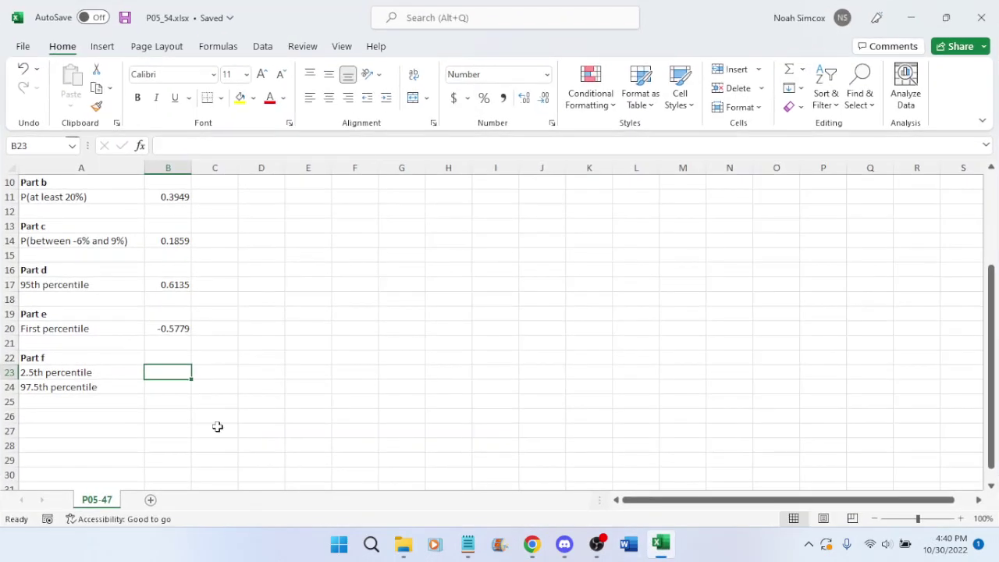
{"action": "left_click", "coordinate": [661, 544]}
{"action": "mouse_move", "coordinate": [531, 544]}
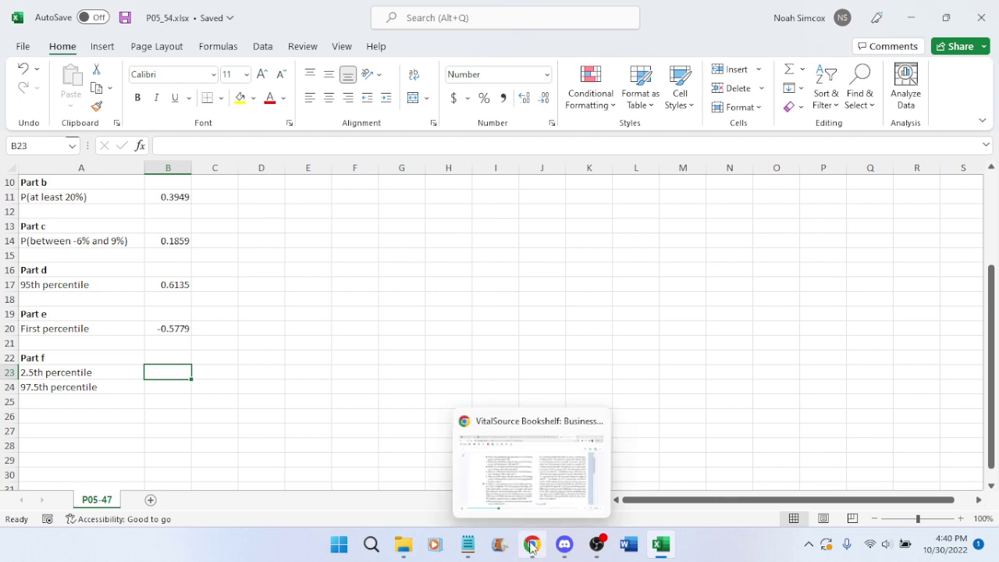
{"action": "left_click", "coordinate": [532, 544]}
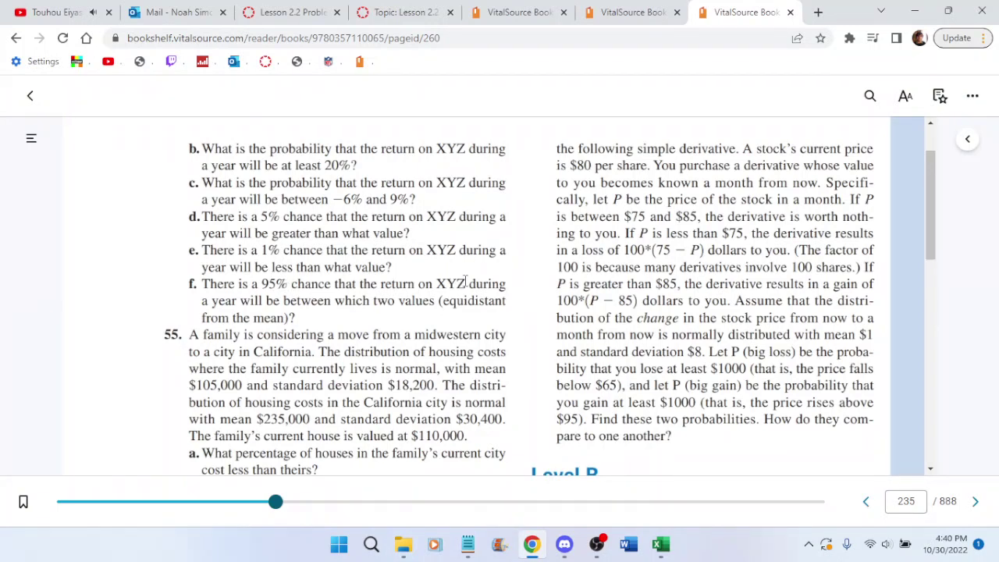
Calculate 95/2 with a Google search in a new browser tab, and close that tab
{"action": "left_click", "coordinate": [819, 13]}
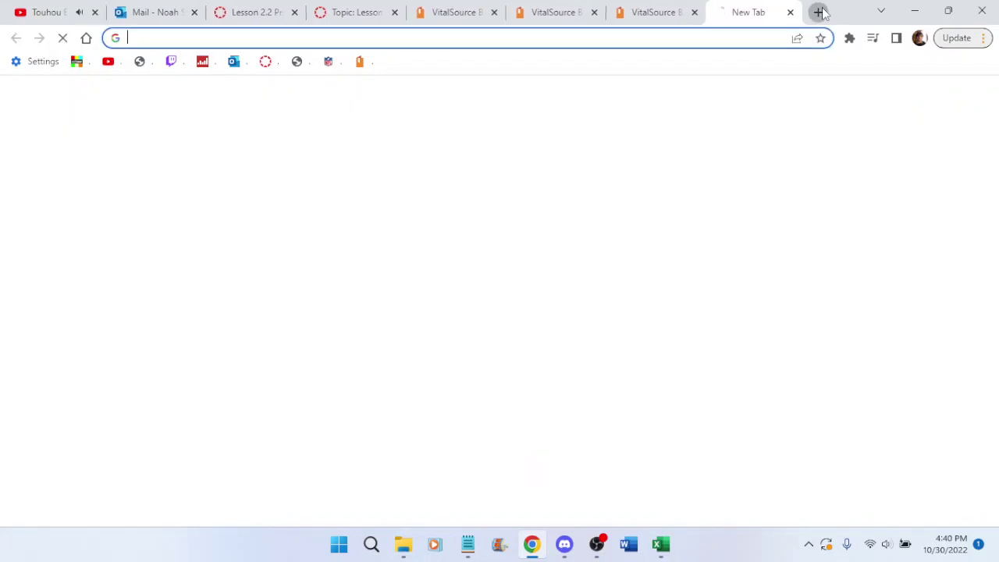
{"action": "type", "text": "95/2"}
{"action": "key", "text": "Return"}
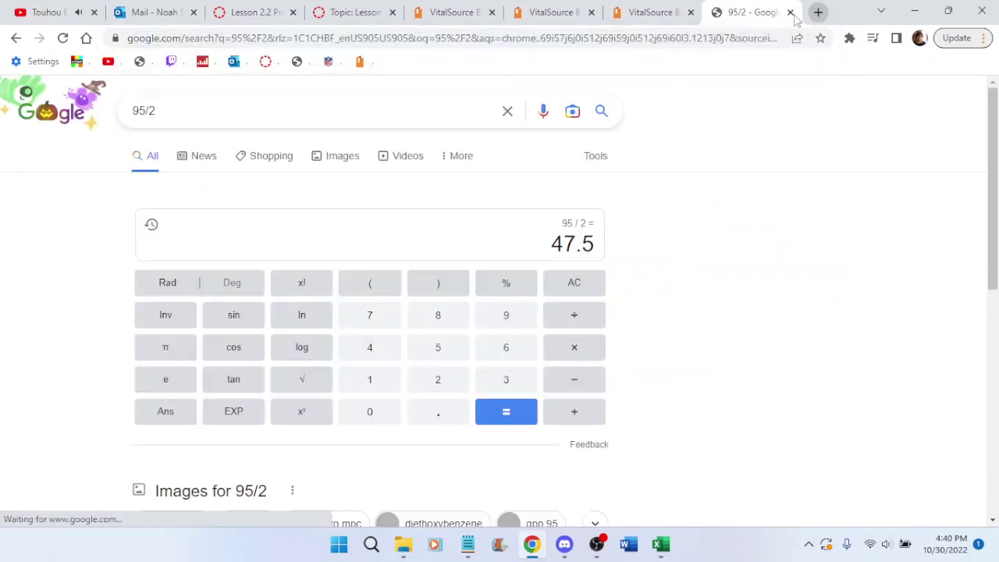
{"action": "left_click", "coordinate": [789, 13]}
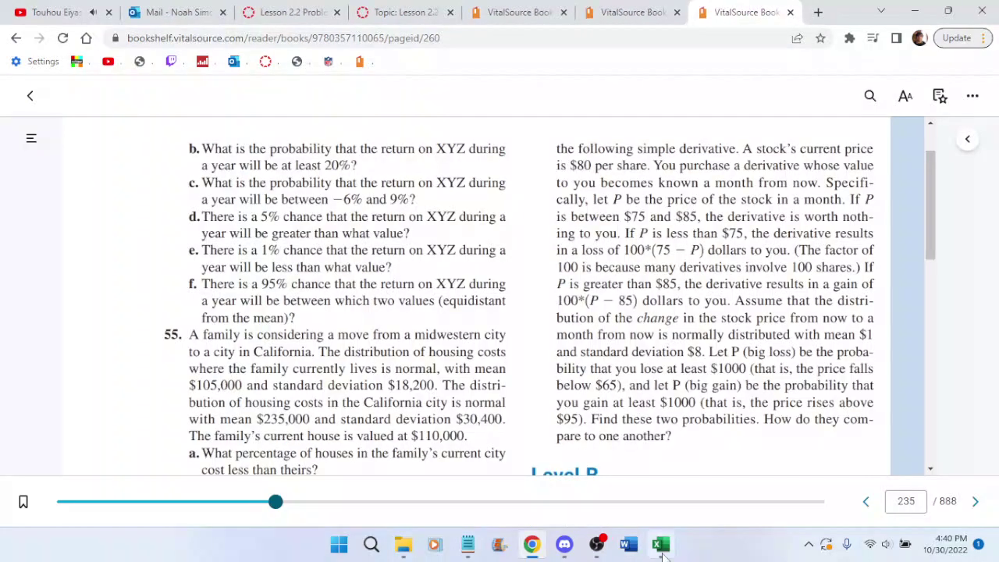
Switch to Excel and enter =norm.inv(.025,.12,.3) in cell B23 for the 2.5th percentile
{"action": "left_click", "coordinate": [661, 543]}
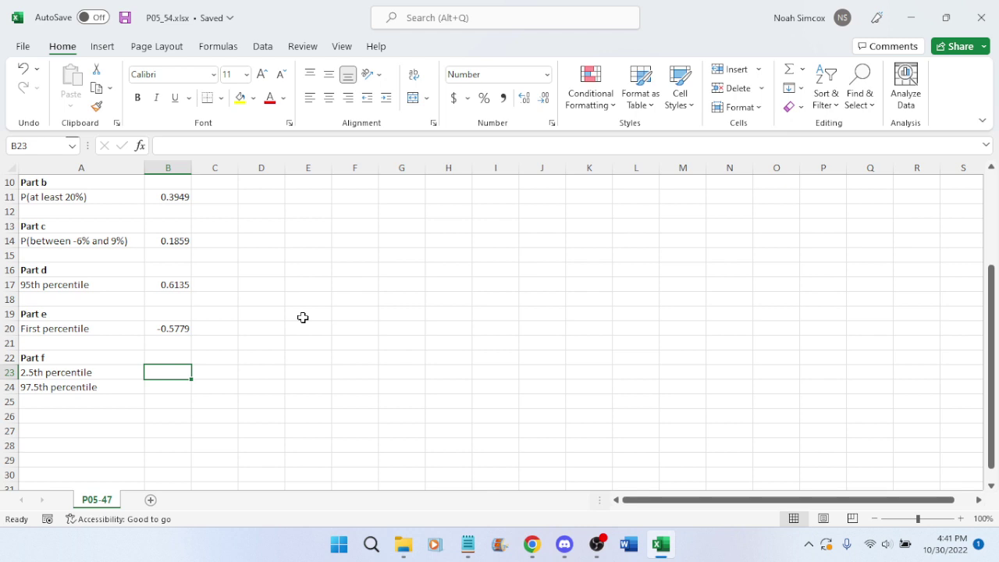
{"action": "type", "text": "="}
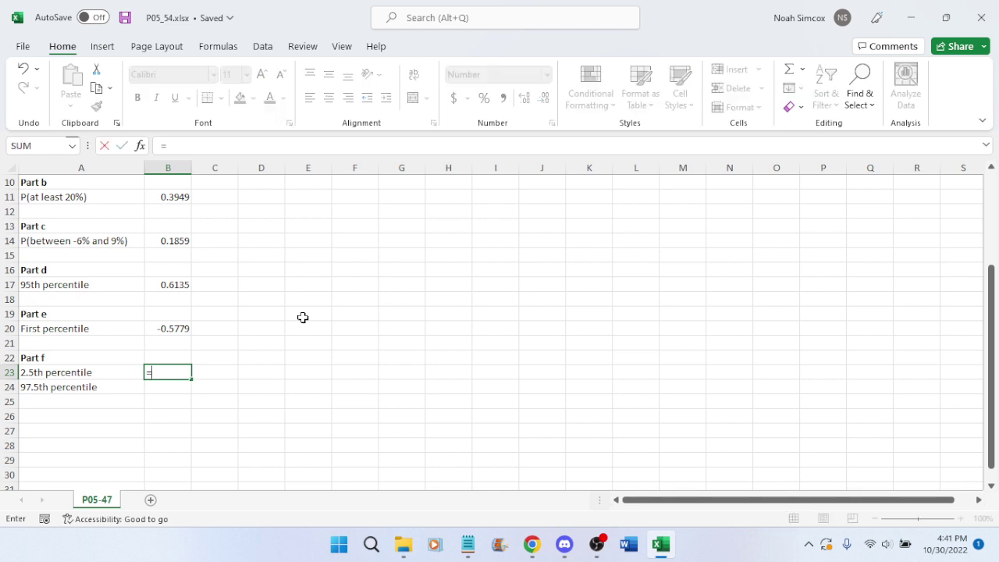
{"action": "type", "text": "norm.in"}
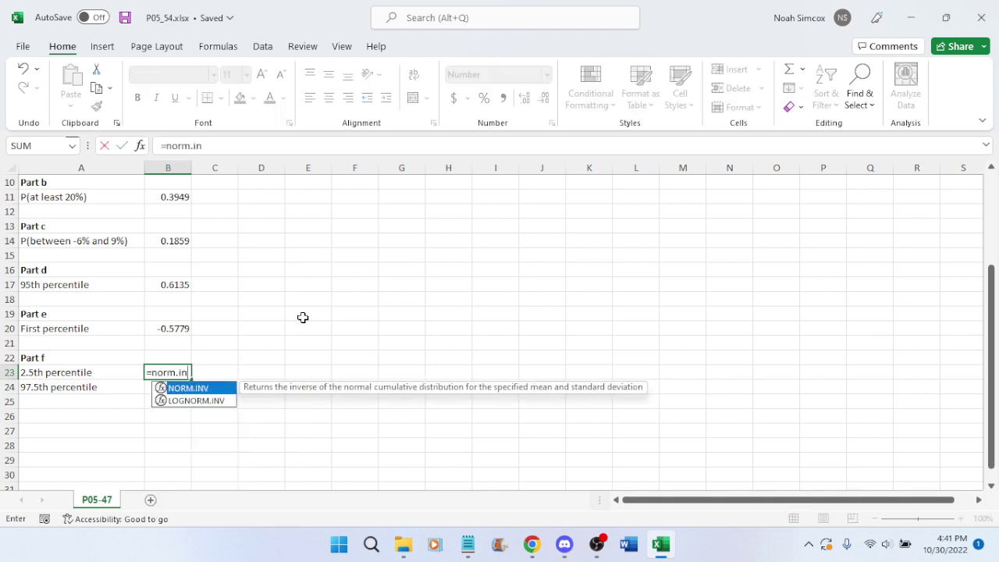
{"action": "type", "text": "v("}
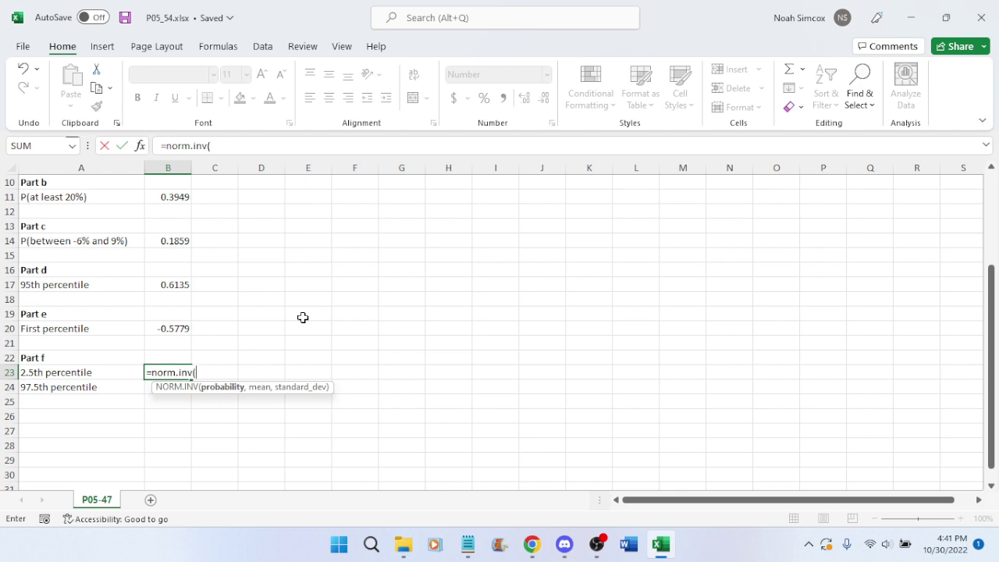
{"action": "type", "text": ".025,.12"}
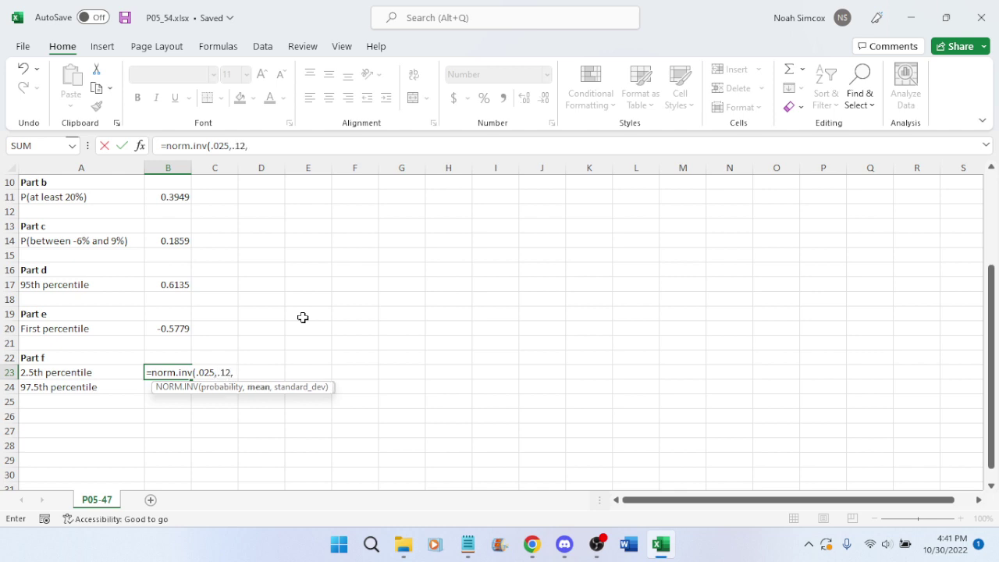
{"action": "type", "text": ",.3)"}
{"action": "scroll", "coordinate": [336, 314], "scroll_direction": "up", "scroll_amount": 2}
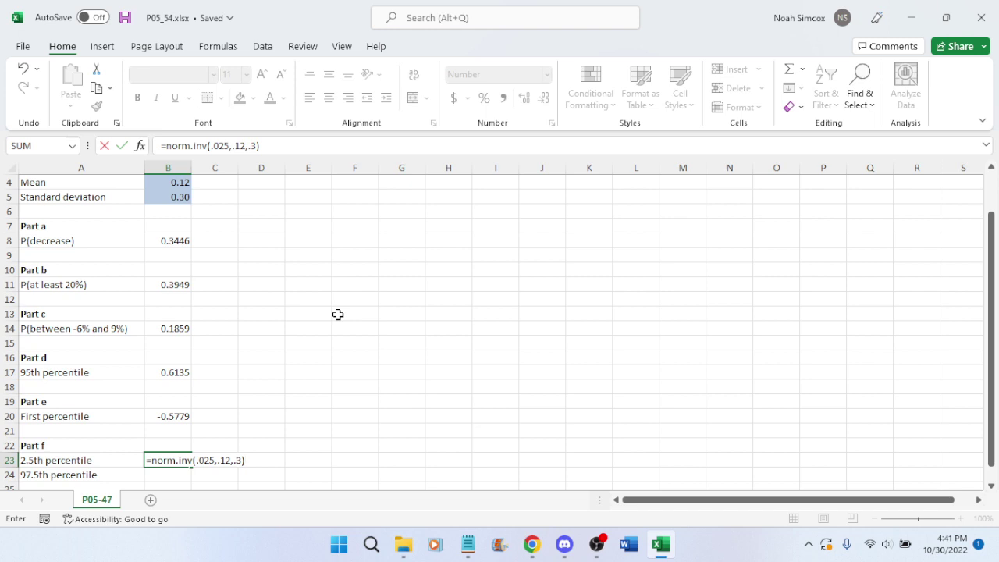
{"action": "scroll", "coordinate": [337, 314], "scroll_direction": "down", "scroll_amount": 2}
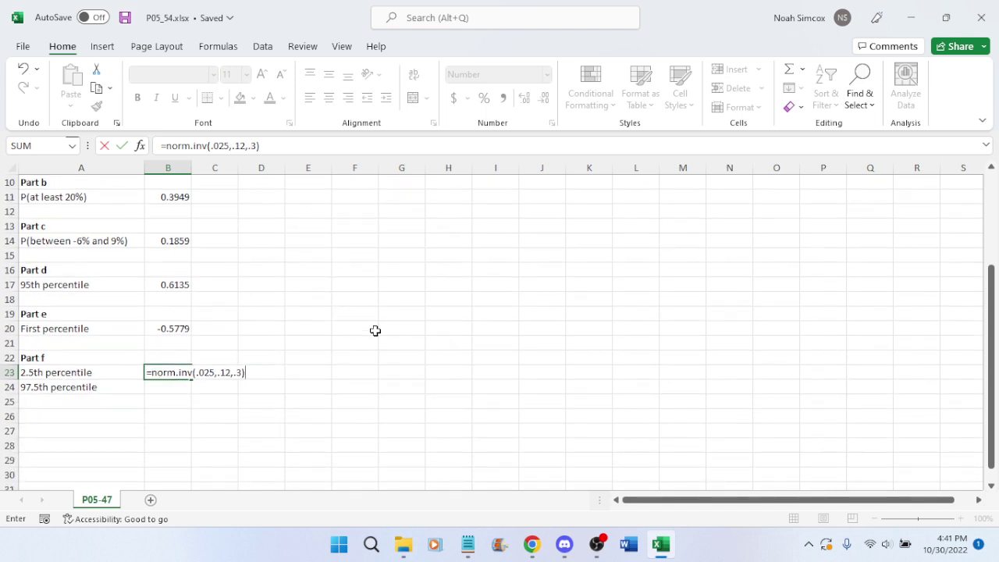
{"action": "key", "text": "Return"}
Enter =norm.inv(.975,.12,.3) in cell B24 for the 97.5th percentile, and save the workbook
{"action": "type", "text": "=n"}
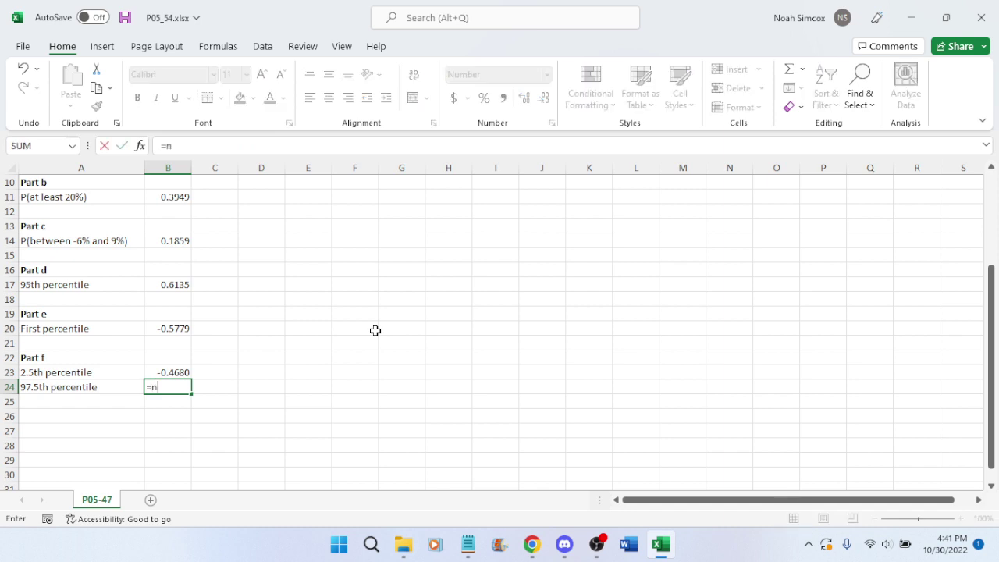
{"action": "type", "text": "orm.inv("}
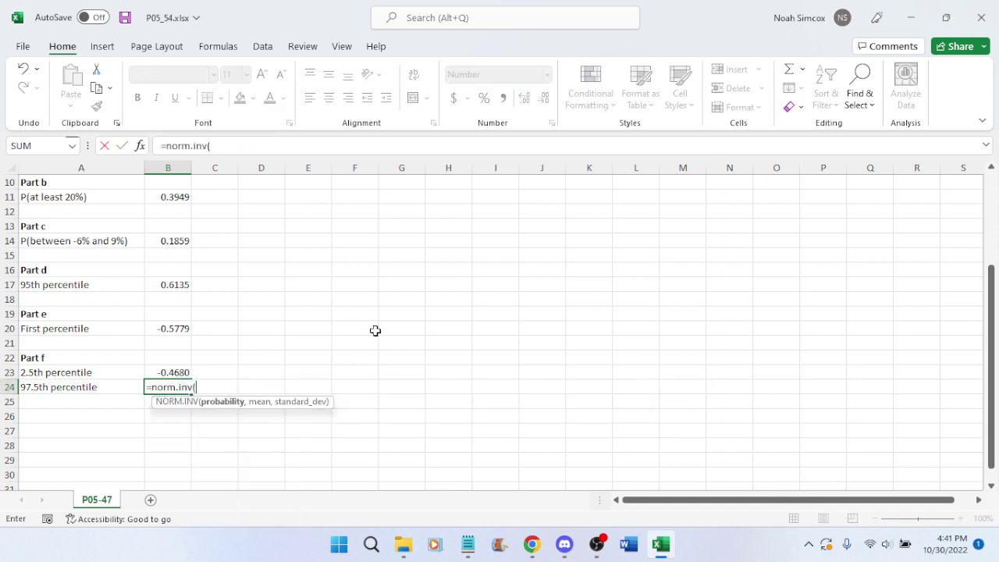
{"action": "type", "text": ".975,.12"}
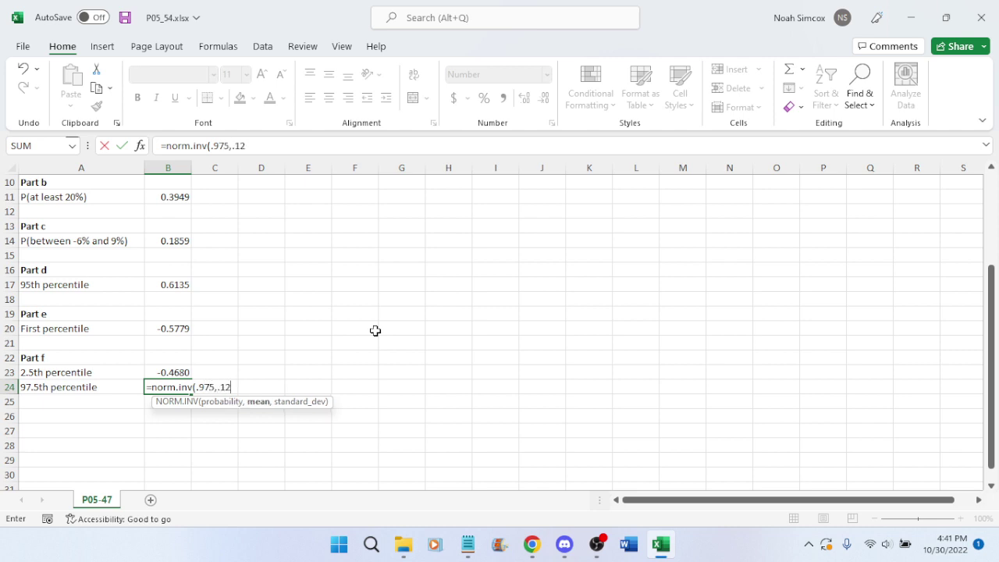
{"action": "type", "text": ",.3)"}
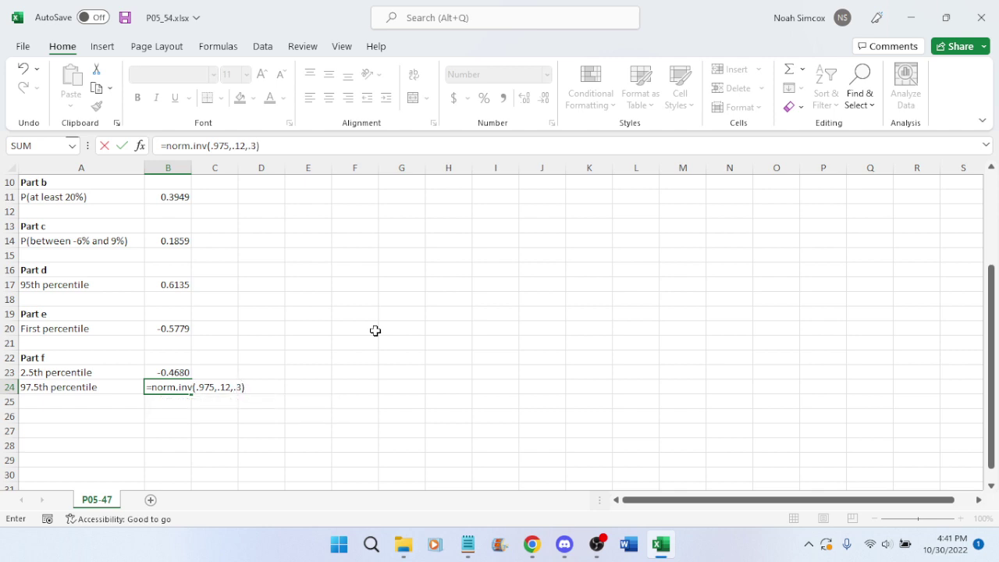
{"action": "key", "text": "Return"}
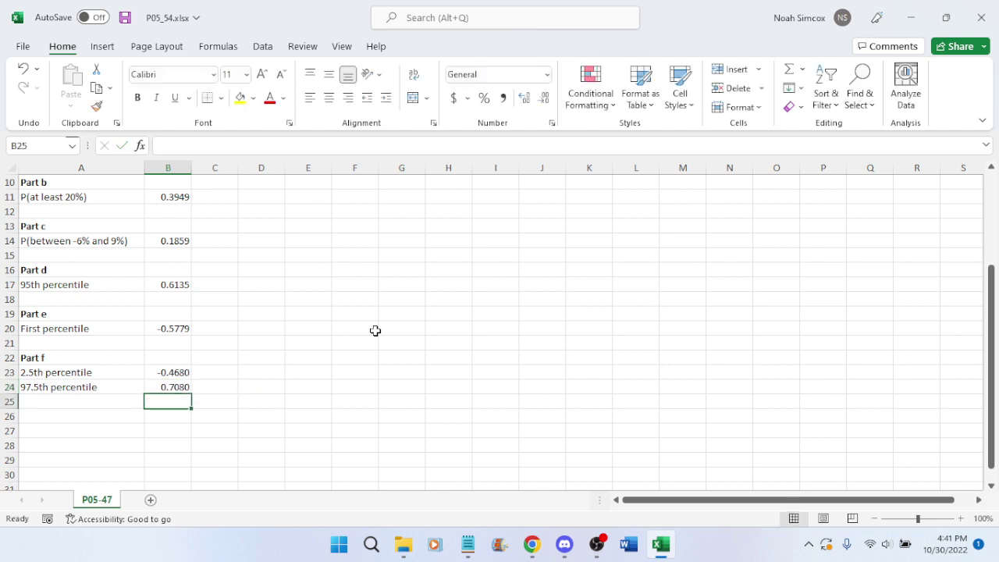
{"action": "key", "text": "ctrl+s"}
Review the 97.5th percentile formula in cell B24 and check part f against the Chrome textbook
{"action": "left_click", "coordinate": [175, 387]}
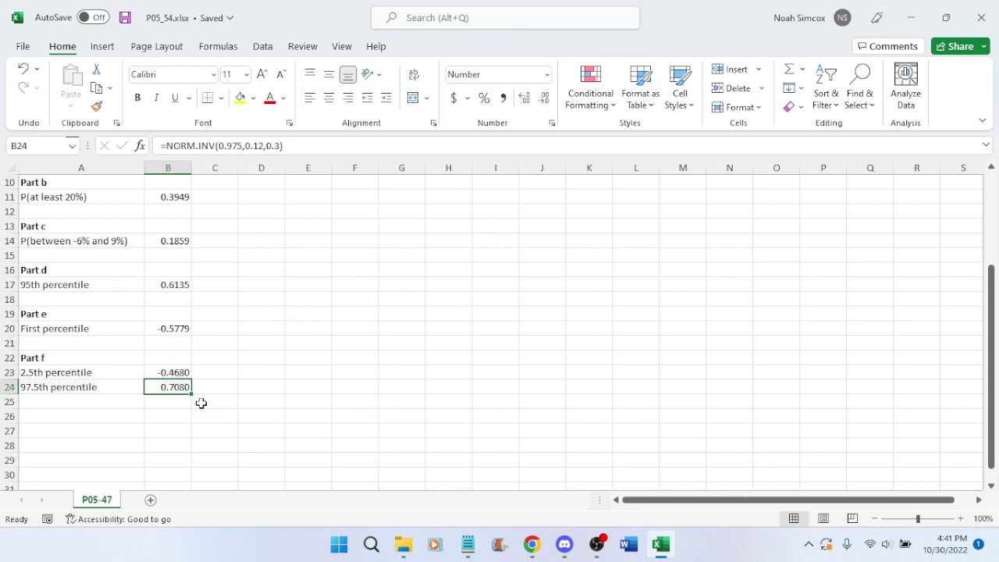
{"action": "left_click", "coordinate": [219, 388]}
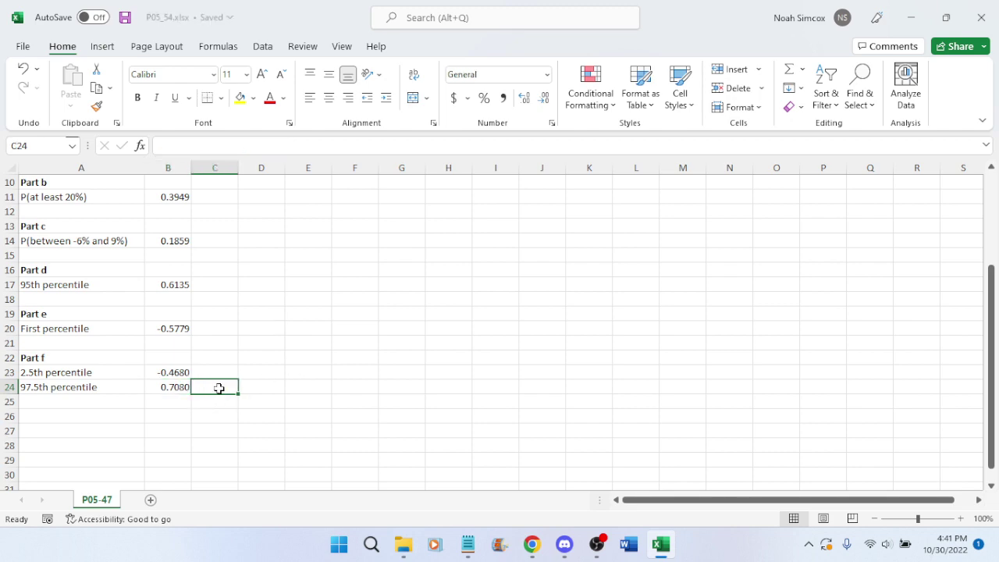
{"action": "left_click", "coordinate": [534, 545]}
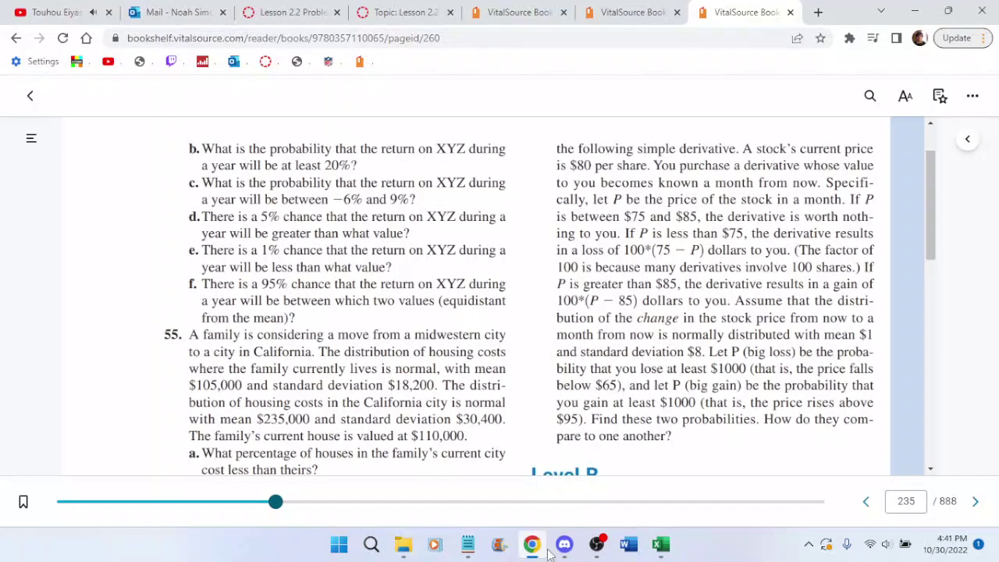
{"action": "left_click", "coordinate": [532, 544]}
{"action": "left_click", "coordinate": [383, 342]}
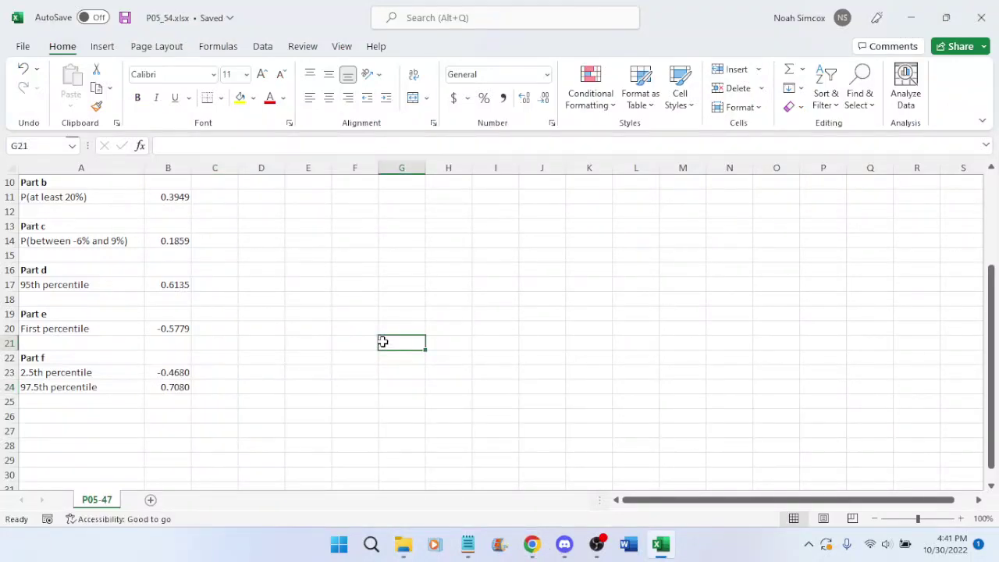
Review the completed answers against problem 54 in the Chrome textbook, and close the P05_54.xlsx workbook
{"action": "scroll", "coordinate": [395, 343], "scroll_direction": "up", "scroll_amount": 3}
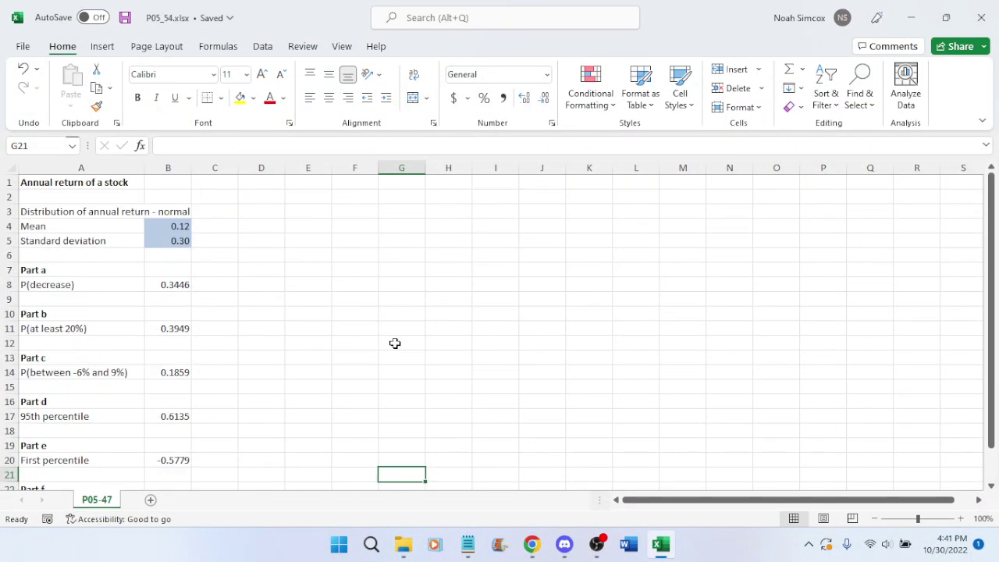
{"action": "left_click", "coordinate": [543, 548]}
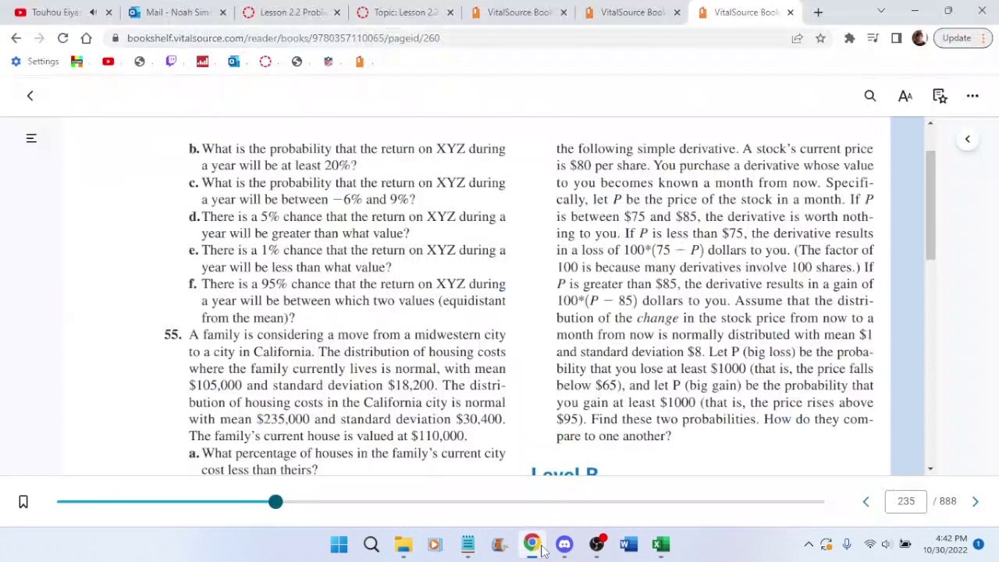
{"action": "scroll", "coordinate": [659, 366], "scroll_direction": "down", "scroll_amount": 1}
{"action": "scroll", "coordinate": [664, 368], "scroll_direction": "up", "scroll_amount": 1}
{"action": "left_click", "coordinate": [660, 545]}
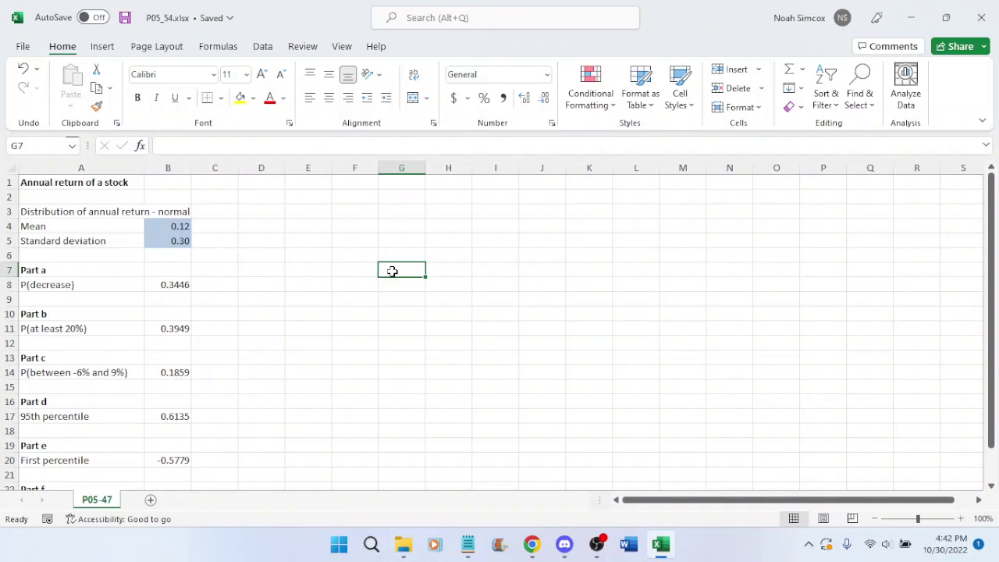
{"action": "scroll", "coordinate": [391, 271], "scroll_direction": "down", "scroll_amount": 3}
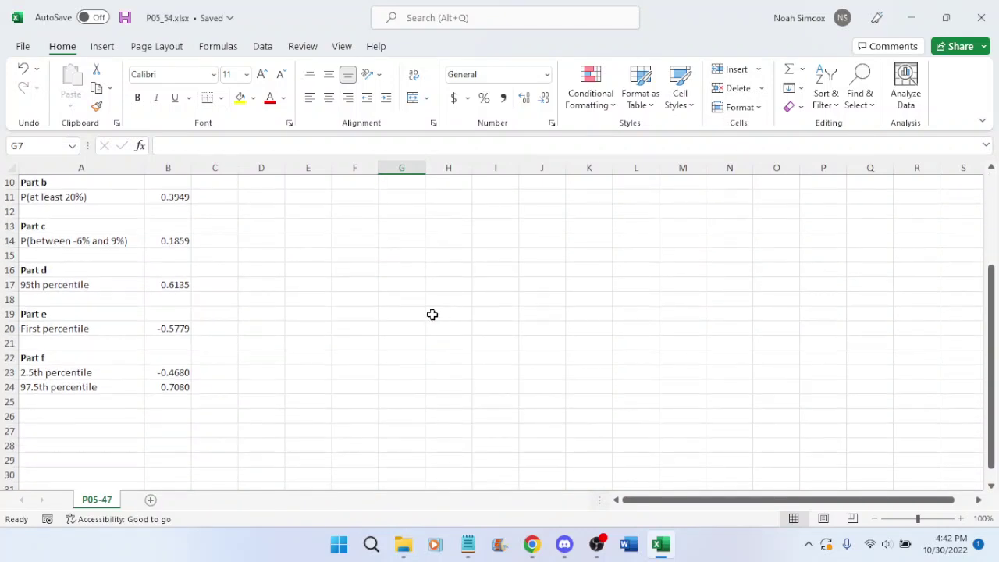
{"action": "scroll", "coordinate": [432, 314], "scroll_direction": "up", "scroll_amount": 3}
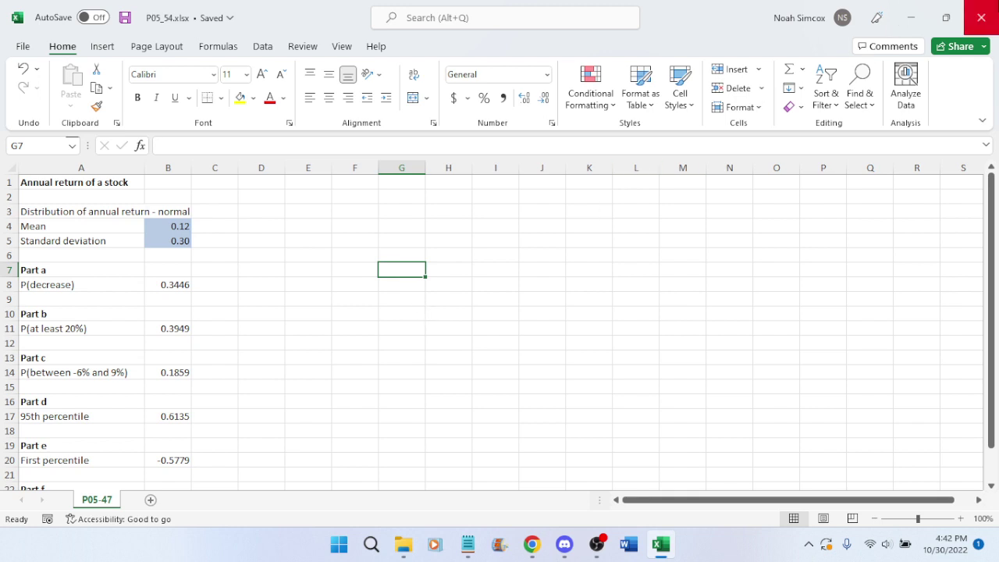
{"action": "left_click", "coordinate": [981, 17]}
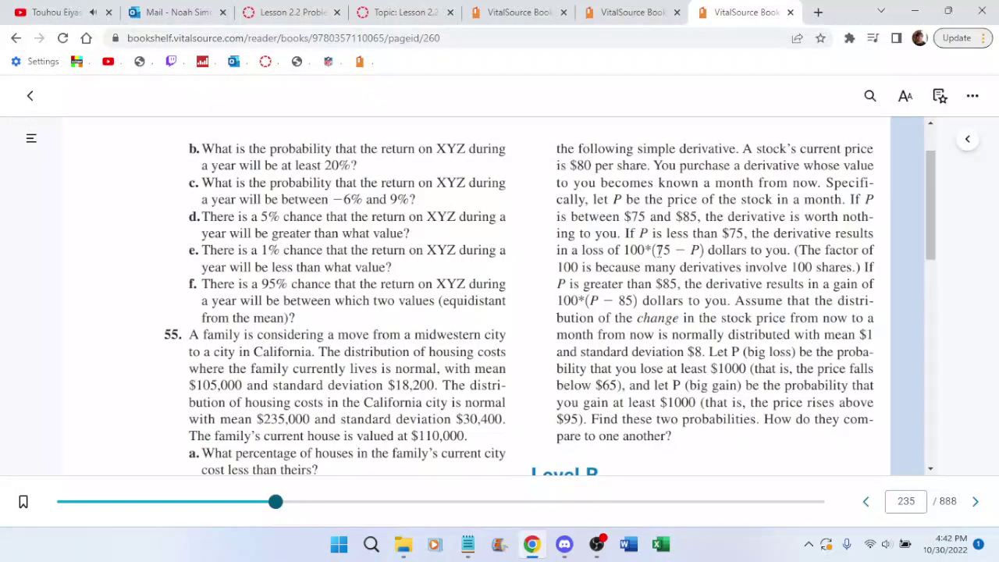
Download P05_50.xlsx from the Lesson 2.2 Excel files announcement on the course site in Chrome
{"action": "left_click", "coordinate": [609, 14]}
{"action": "left_click", "coordinate": [409, 9]}
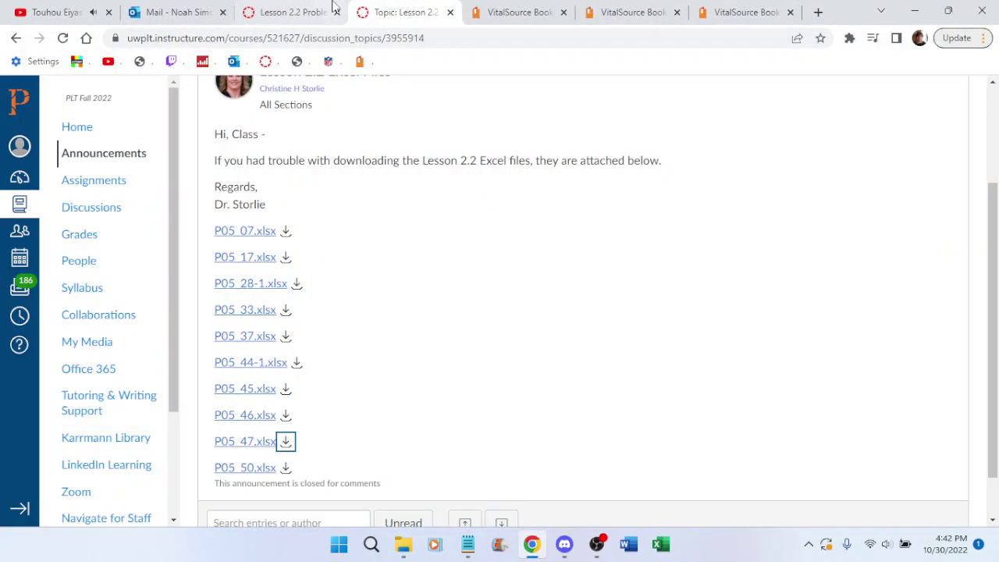
{"action": "left_click", "coordinate": [295, 12]}
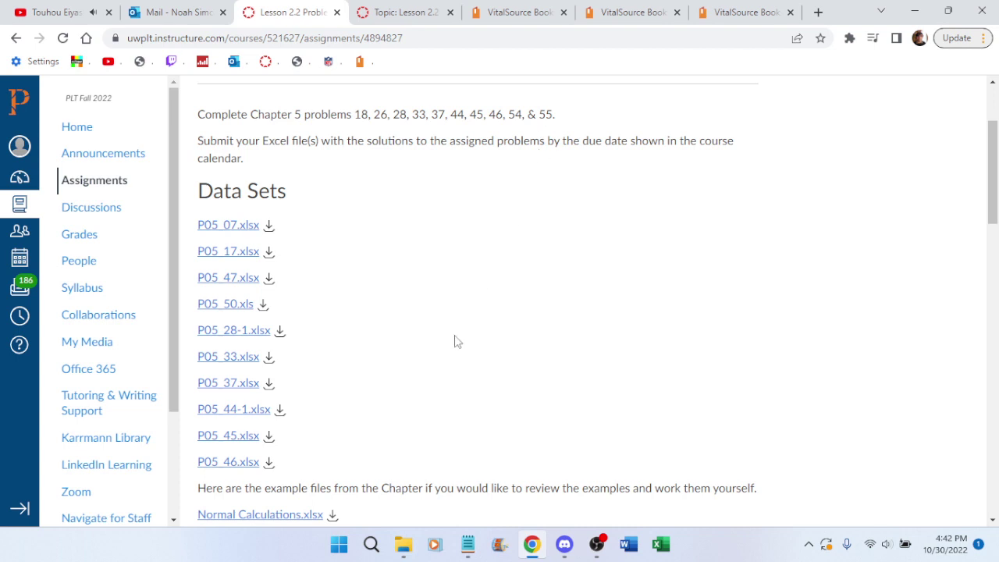
{"action": "left_click", "coordinate": [396, 7]}
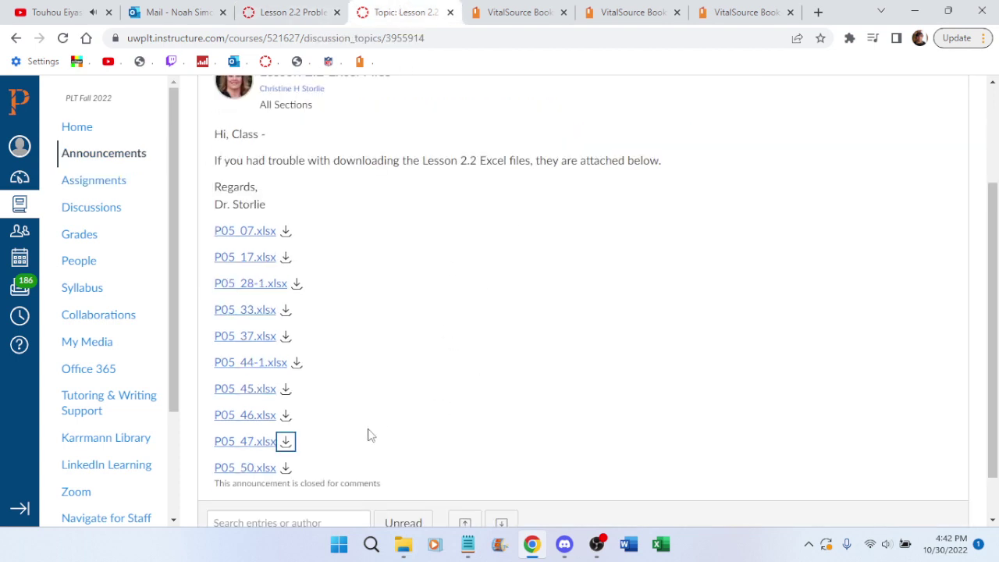
{"action": "left_click", "coordinate": [287, 468]}
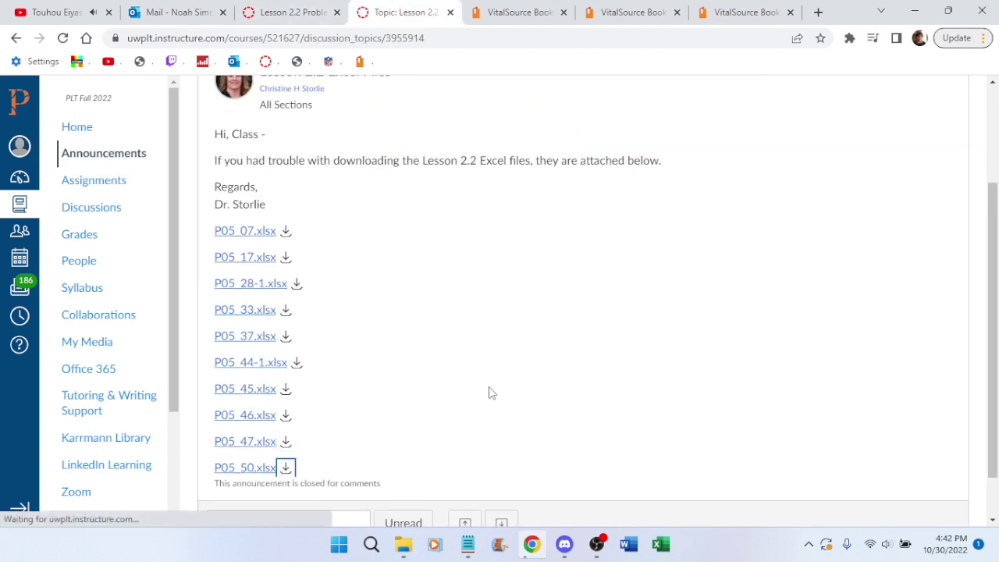
{"action": "left_click", "coordinate": [984, 504]}
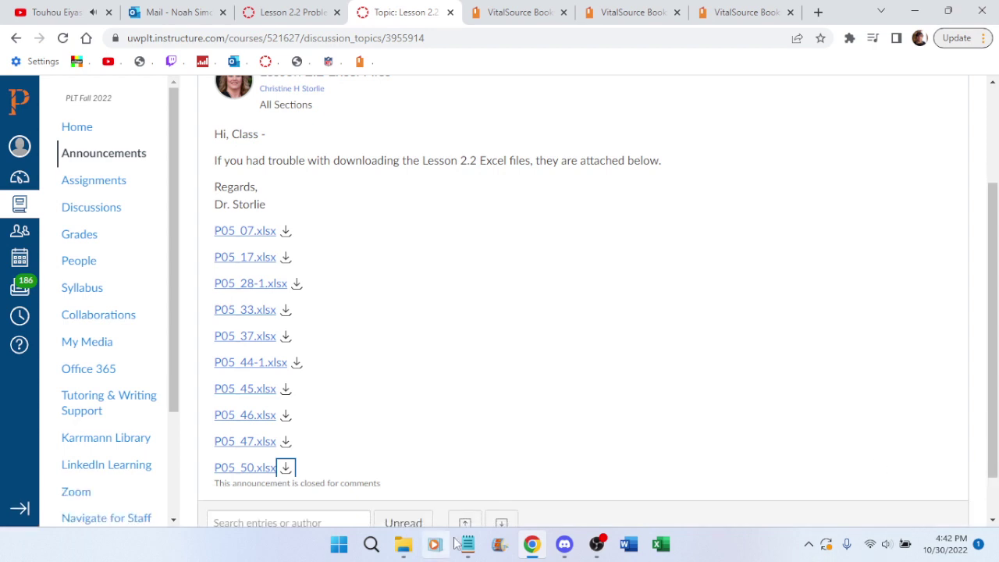
Switch to the Downloads folder in File Explorer, refresh it, and rename P05_50.xlsx as P05_55.xlsx
{"action": "left_click", "coordinate": [402, 543]}
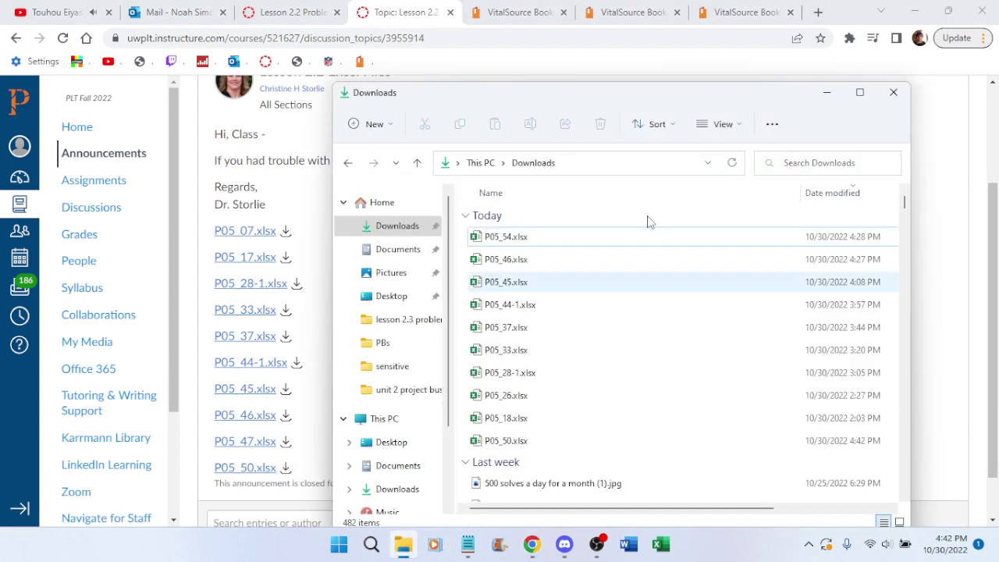
{"action": "left_click", "coordinate": [733, 163]}
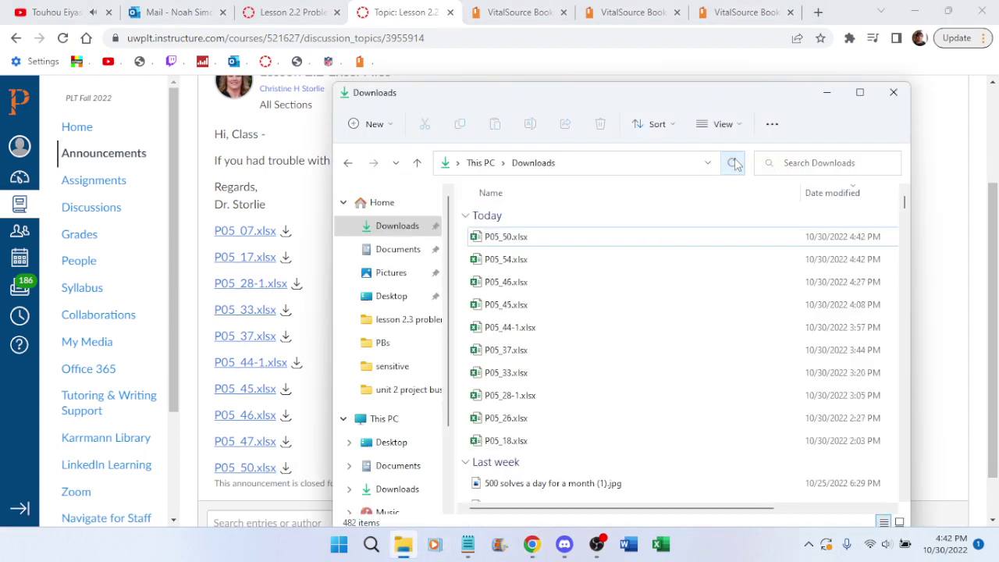
{"action": "left_click", "coordinate": [511, 238]}
{"action": "left_click", "coordinate": [511, 238]}
{"action": "key", "text": "Right"}
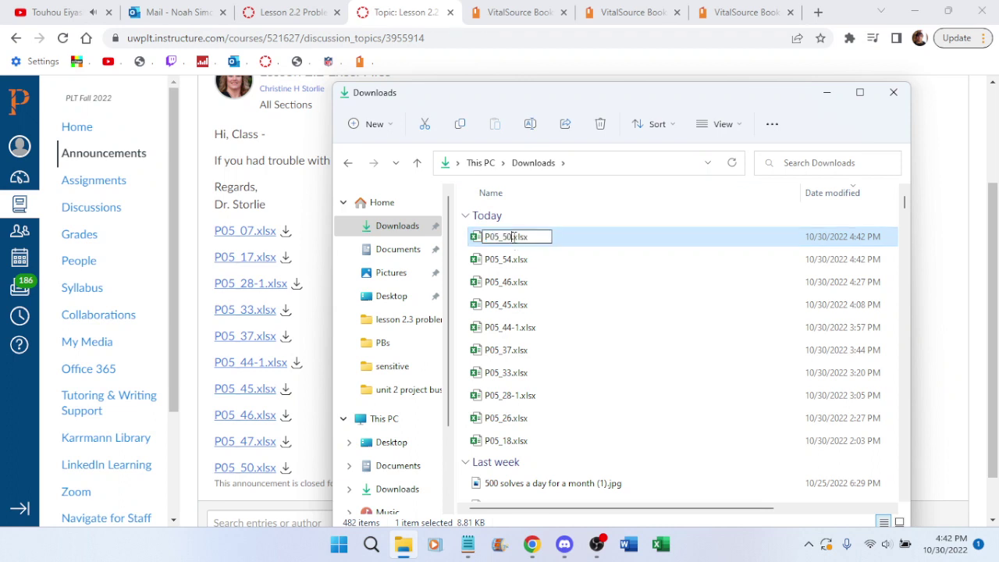
{"action": "key", "text": "BackSpace"}
{"action": "type", "text": "5"}
{"action": "key", "text": "Return"}
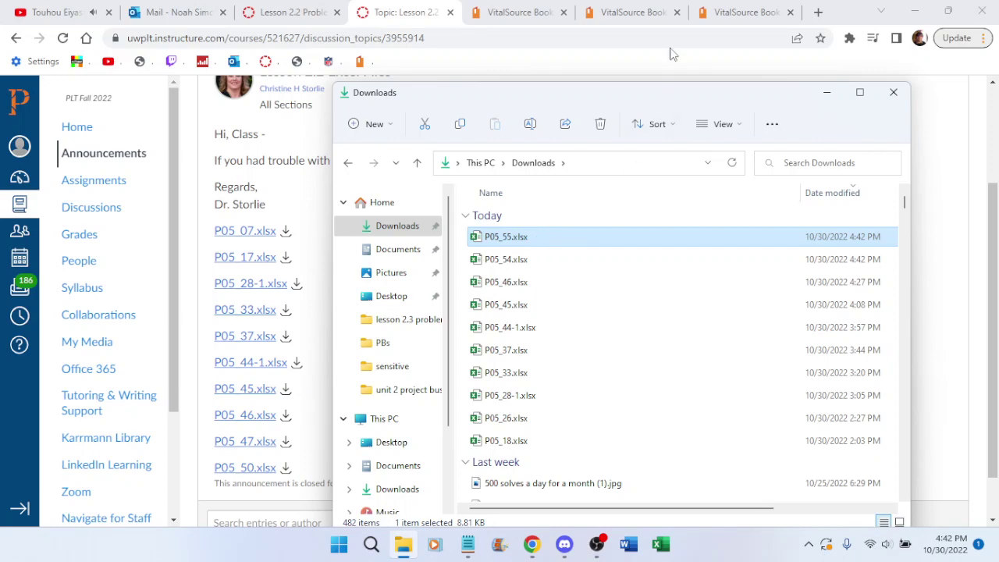
Open P05_55.xlsx in Excel, maximize its window, and enable editing
{"action": "left_click", "coordinate": [741, 12]}
{"action": "scroll", "coordinate": [586, 330], "scroll_direction": "down", "scroll_amount": 4}
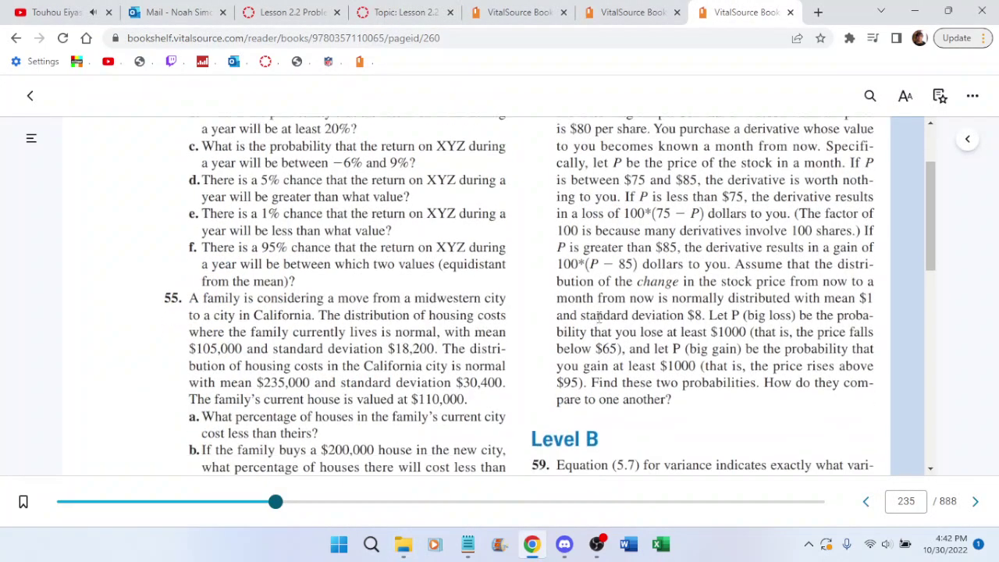
{"action": "scroll", "coordinate": [546, 320], "scroll_direction": "up", "scroll_amount": 3}
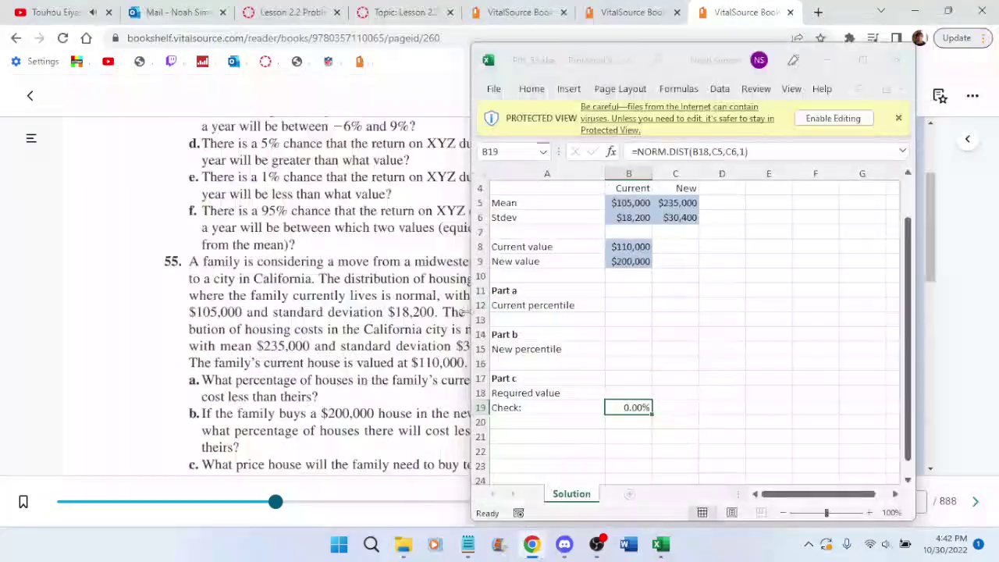
{"action": "left_click", "coordinate": [862, 61]}
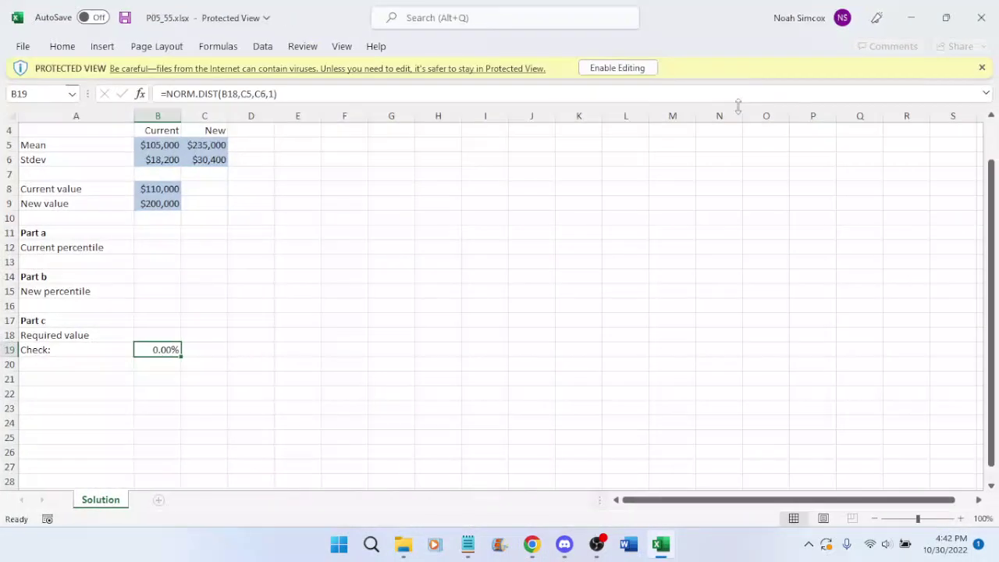
{"action": "left_click", "coordinate": [642, 65]}
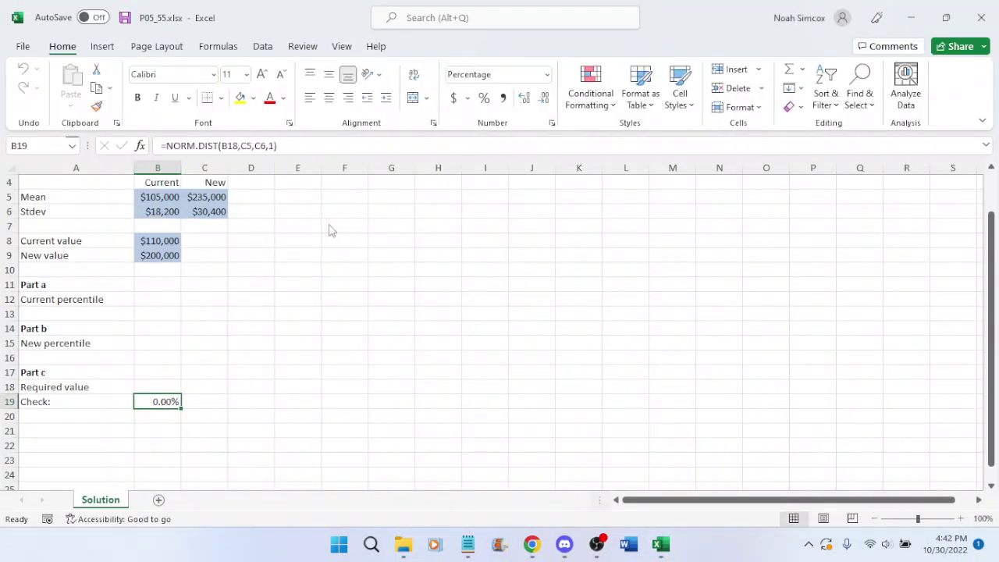
{"action": "left_click", "coordinate": [328, 223]}
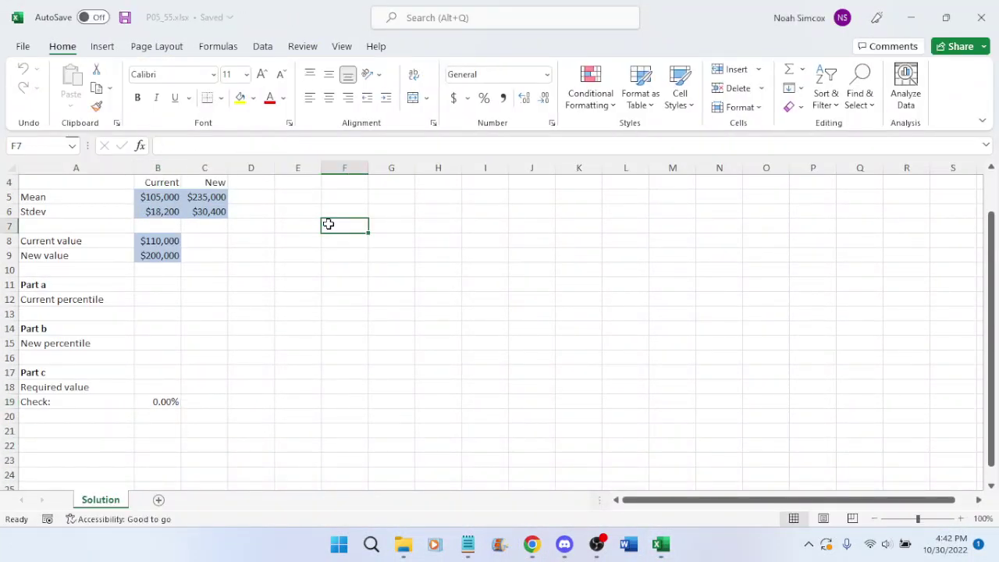
Read problem 55 in the Chrome textbook, compare it with the Excel Solution sheet, and select cell B12 for the current percentile
{"action": "left_click", "coordinate": [539, 545]}
{"action": "scroll", "coordinate": [410, 343], "scroll_direction": "down", "scroll_amount": 1}
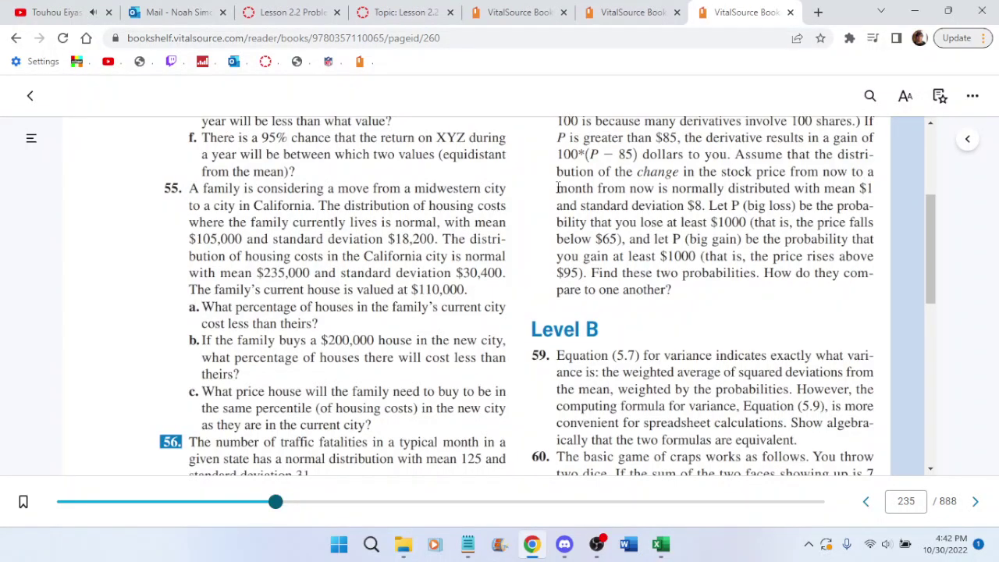
{"action": "left_click", "coordinate": [662, 543]}
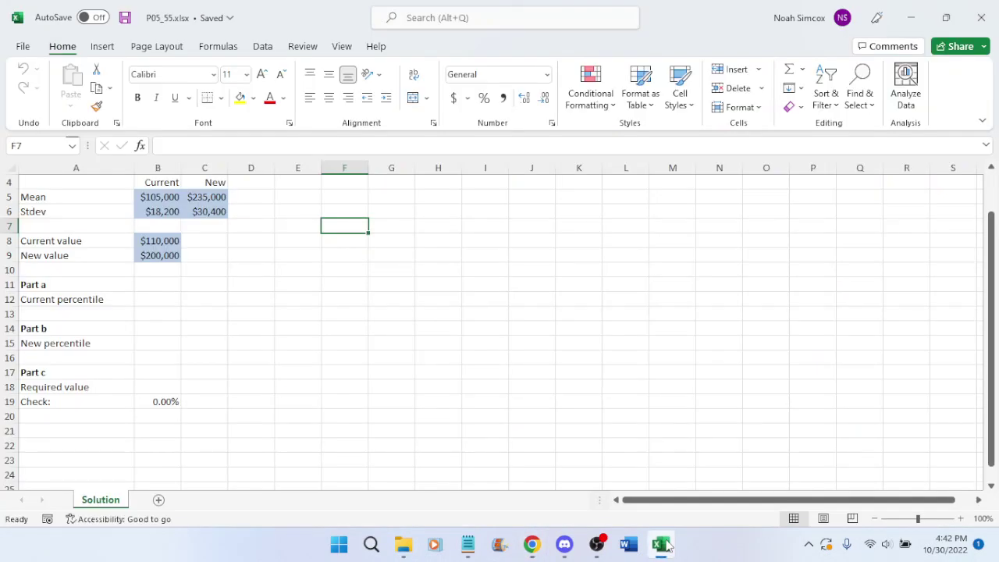
{"action": "left_click", "coordinate": [663, 544]}
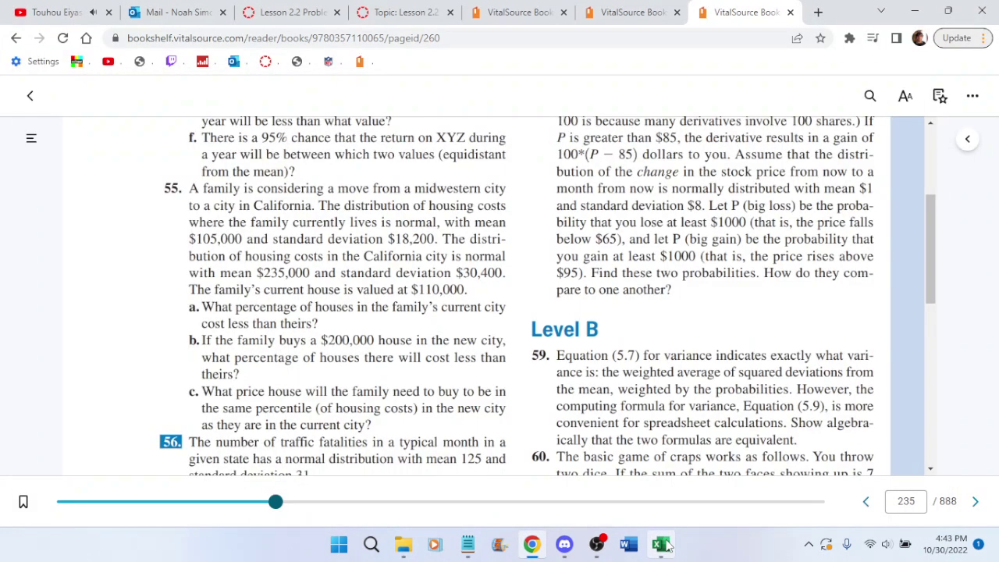
{"action": "left_click", "coordinate": [661, 544]}
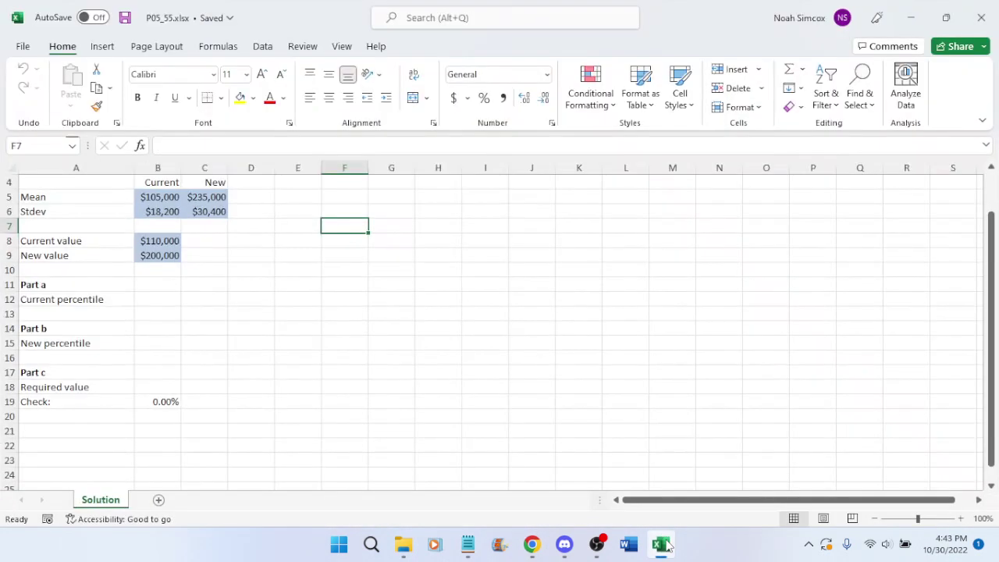
{"action": "left_click", "coordinate": [662, 543]}
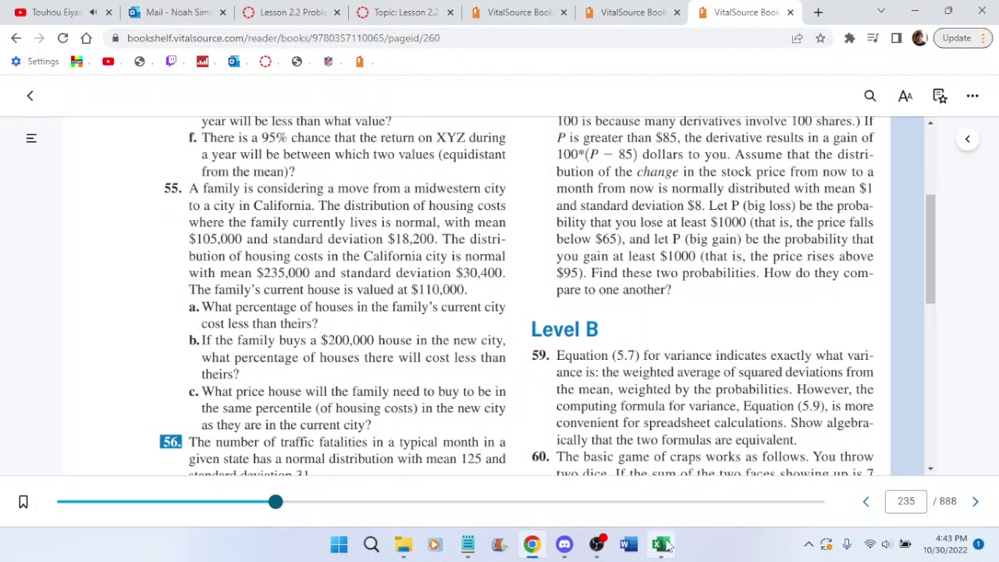
{"action": "left_click", "coordinate": [661, 544]}
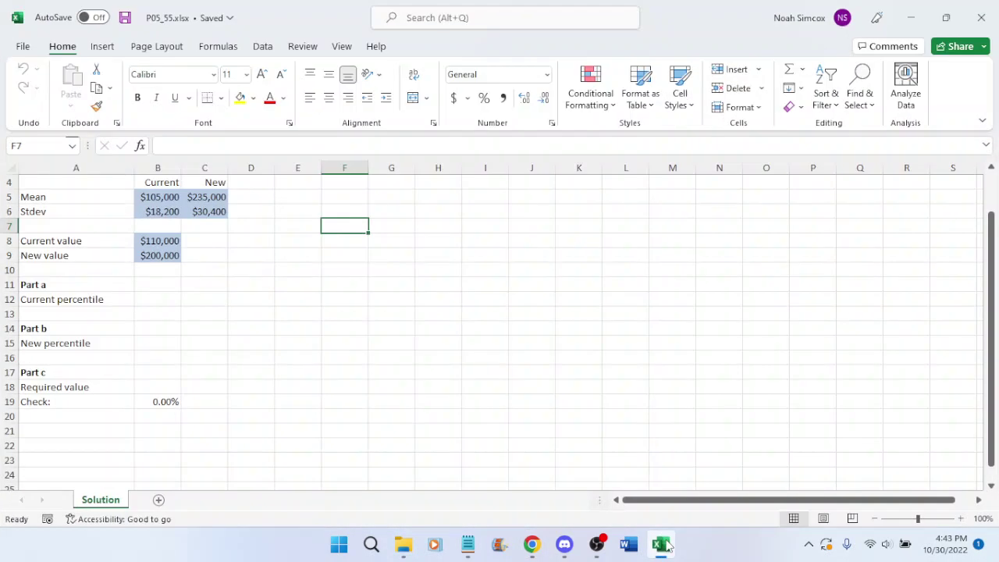
{"action": "left_click", "coordinate": [661, 543]}
{"action": "left_click", "coordinate": [661, 544]}
{"action": "left_click", "coordinate": [661, 544]}
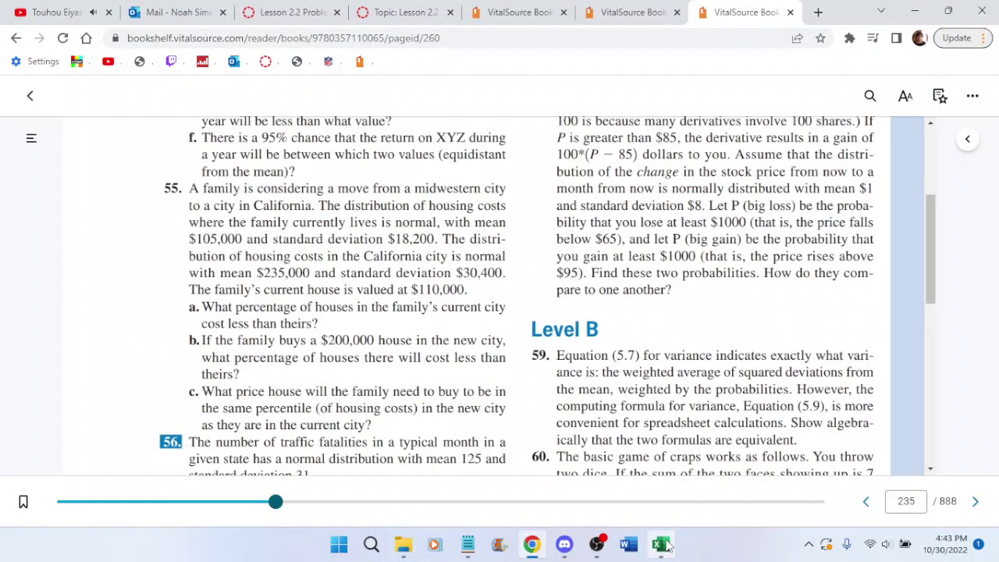
{"action": "left_click", "coordinate": [662, 544]}
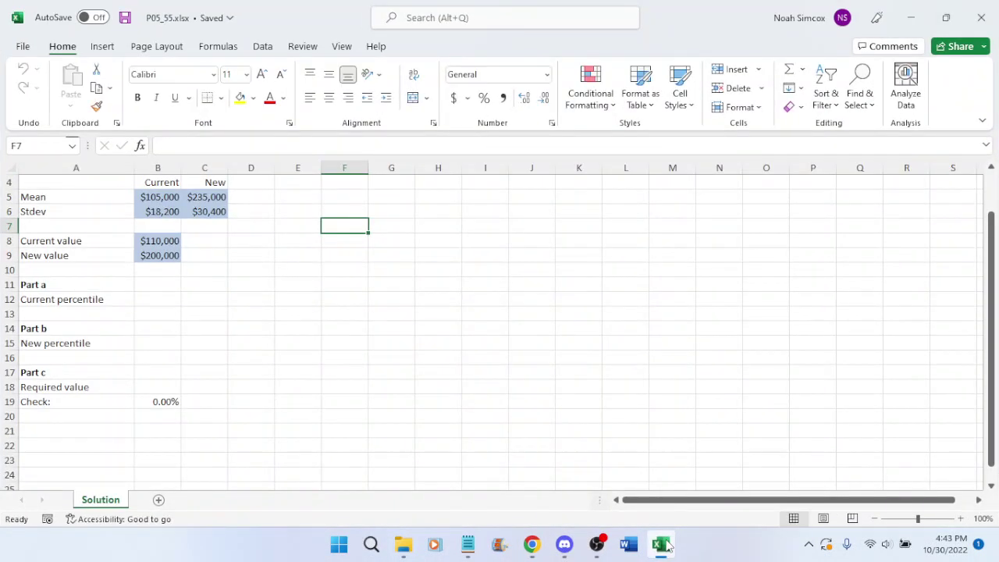
{"action": "left_click", "coordinate": [661, 544]}
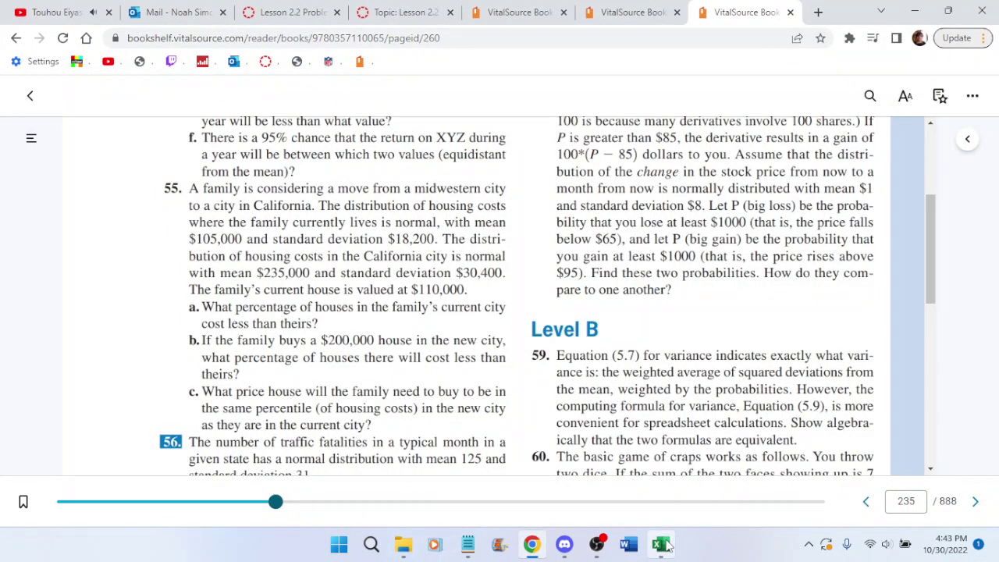
{"action": "left_click", "coordinate": [662, 543]}
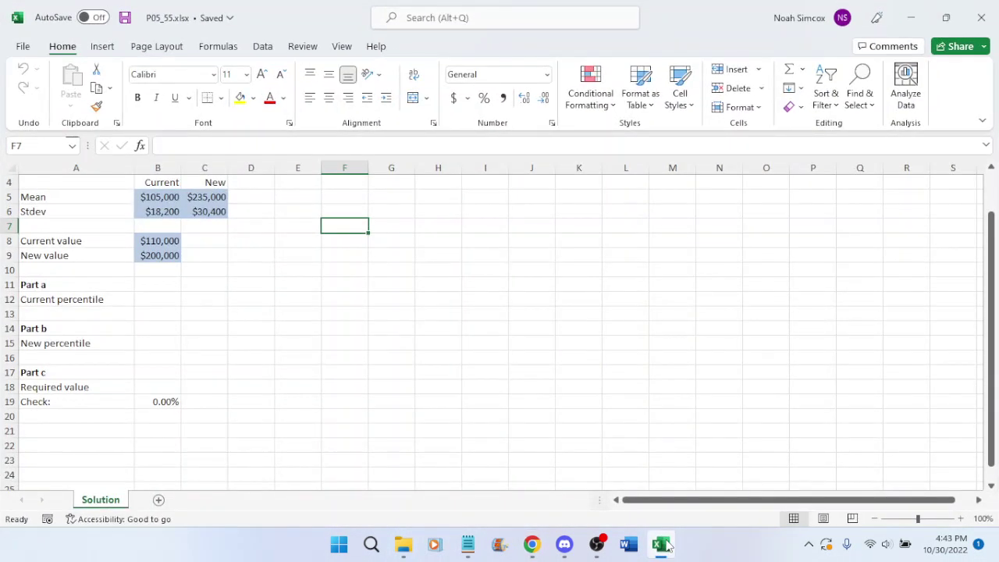
{"action": "left_click", "coordinate": [147, 301]}
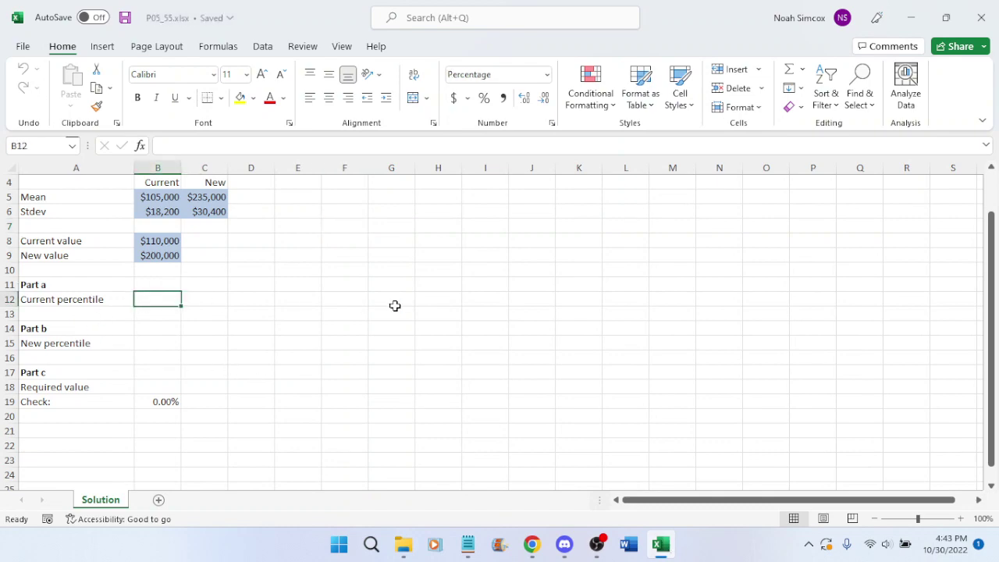
Switch to Chrome, check the Lesson 2.2 assignment and announcement pages, and bring up the Outlook mailbox
{"action": "left_click", "coordinate": [532, 544]}
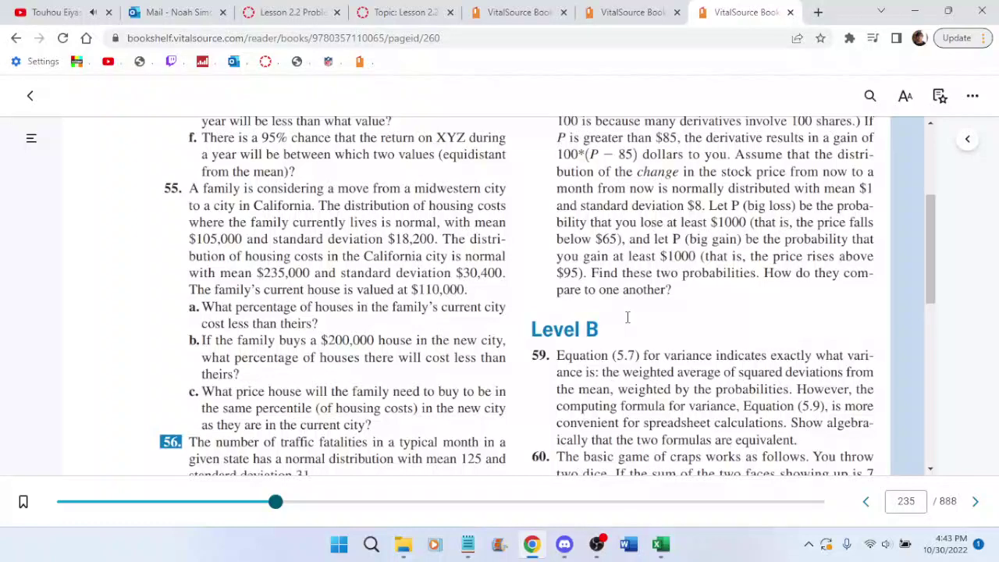
{"action": "left_click", "coordinate": [414, 12]}
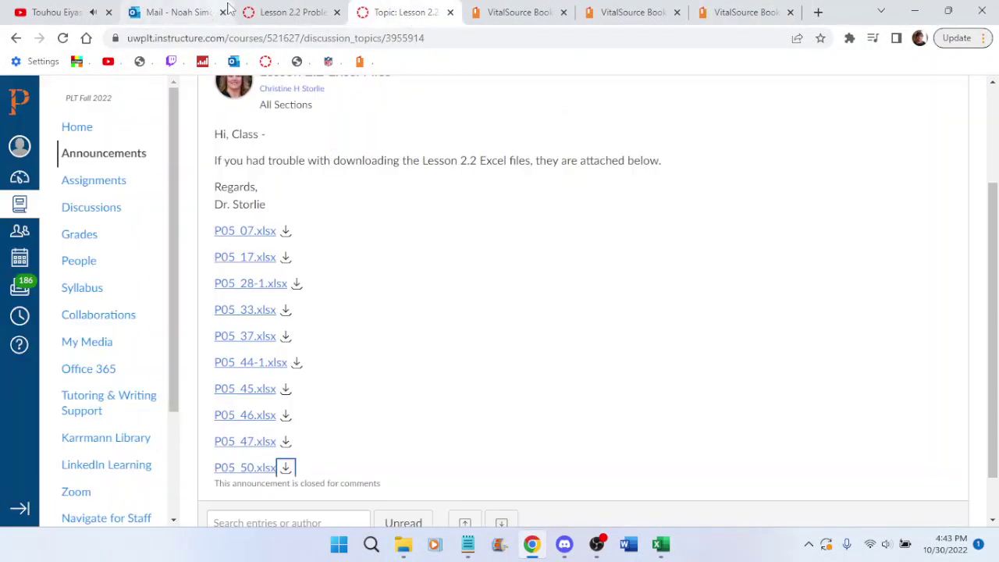
{"action": "left_click", "coordinate": [263, 10]}
{"action": "left_click", "coordinate": [392, 9]}
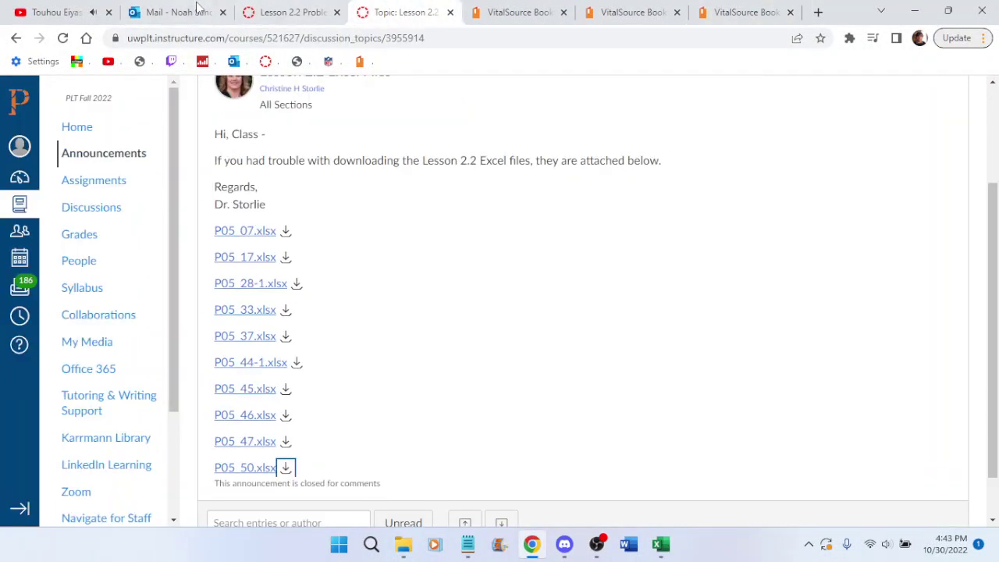
{"action": "left_click", "coordinate": [196, 9]}
{"action": "left_click", "coordinate": [382, 11]}
{"action": "left_click", "coordinate": [166, 8]}
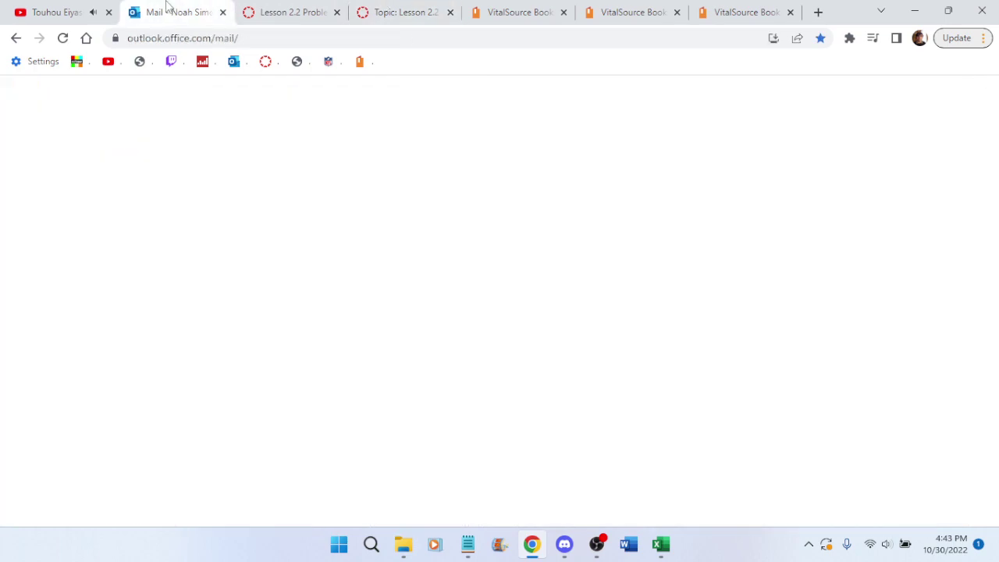
Return to the Lesson 2.2 problems assignment page in Chrome and check the screen recorder window
{"action": "left_click", "coordinate": [285, 9]}
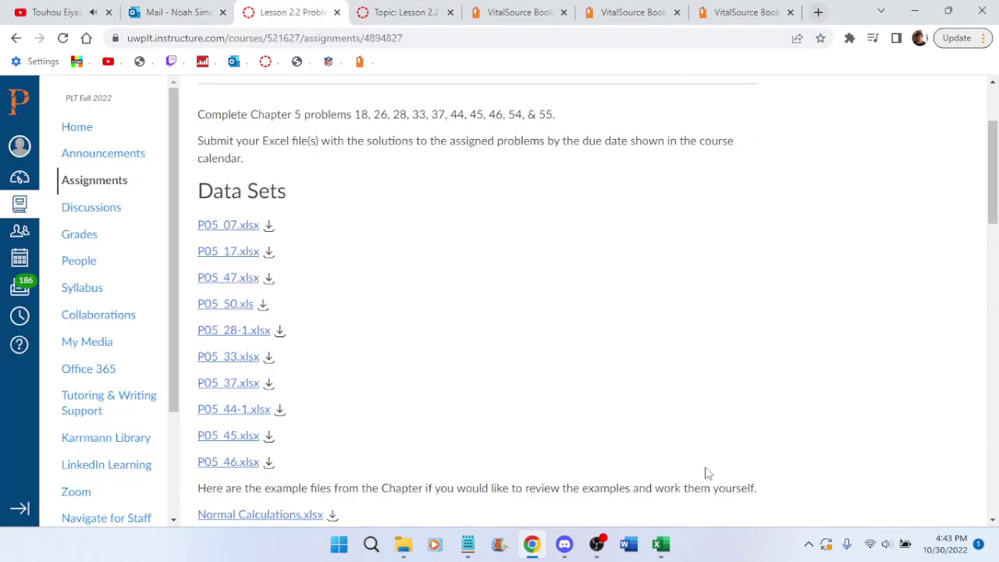
{"action": "left_click", "coordinate": [597, 544]}
{"action": "left_click", "coordinate": [856, 7]}
Search the web for "nfl" in a new browser tab, look over the game scores, and close that tab
{"action": "left_click", "coordinate": [817, 12]}
{"action": "type", "text": "nfl"}
{"action": "key", "text": "Return"}
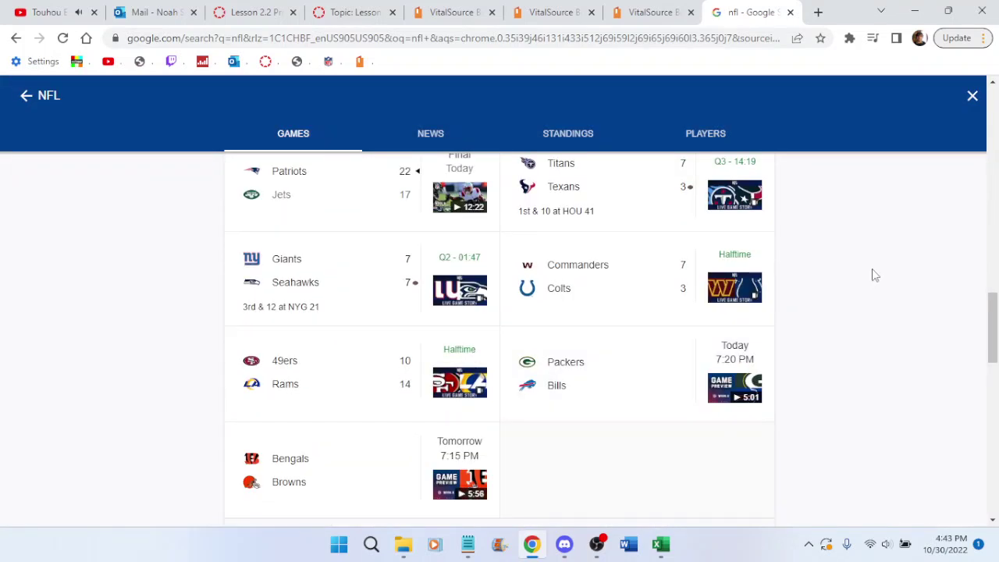
{"action": "scroll", "coordinate": [874, 274], "scroll_direction": "up", "scroll_amount": 1}
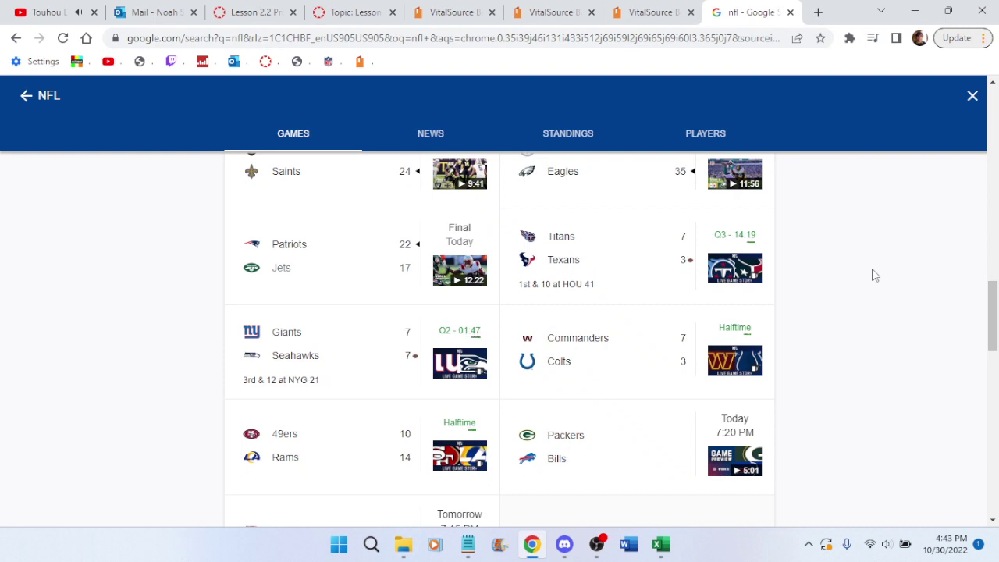
{"action": "scroll", "coordinate": [874, 274], "scroll_direction": "up", "scroll_amount": 2}
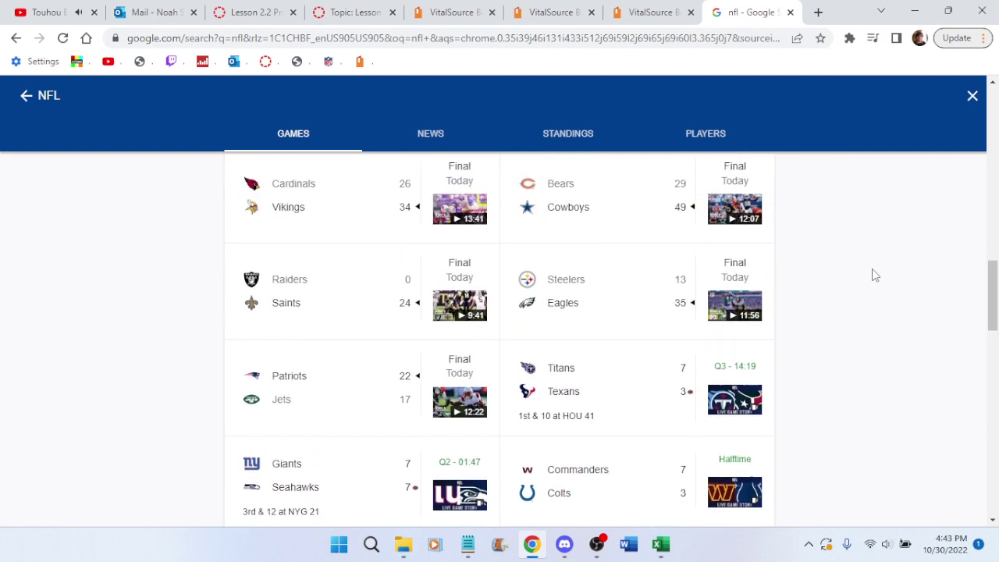
{"action": "mouse_move", "coordinate": [992, 318]}
{"action": "left_mouse_down"}
{"action": "mouse_move", "coordinate": [995, 267]}
{"action": "mouse_move", "coordinate": [994, 343]}
{"action": "mouse_move", "coordinate": [992, 332]}
{"action": "left_mouse_up"}
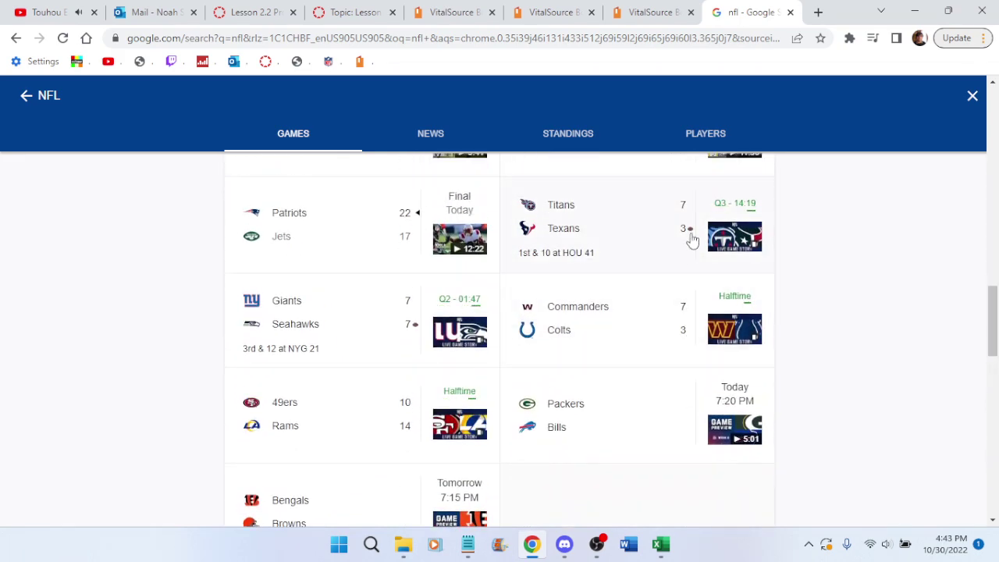
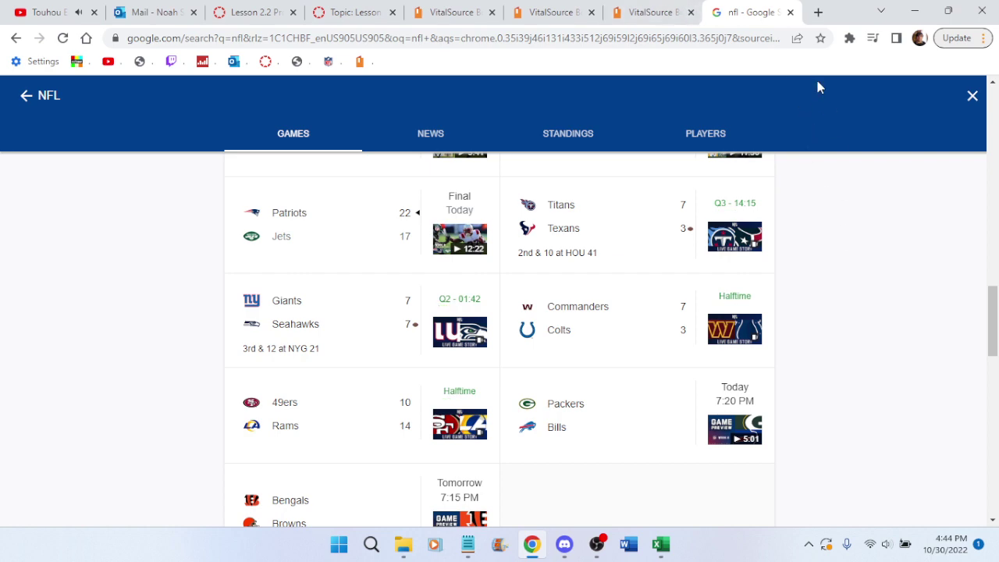
{"action": "left_click", "coordinate": [790, 11]}
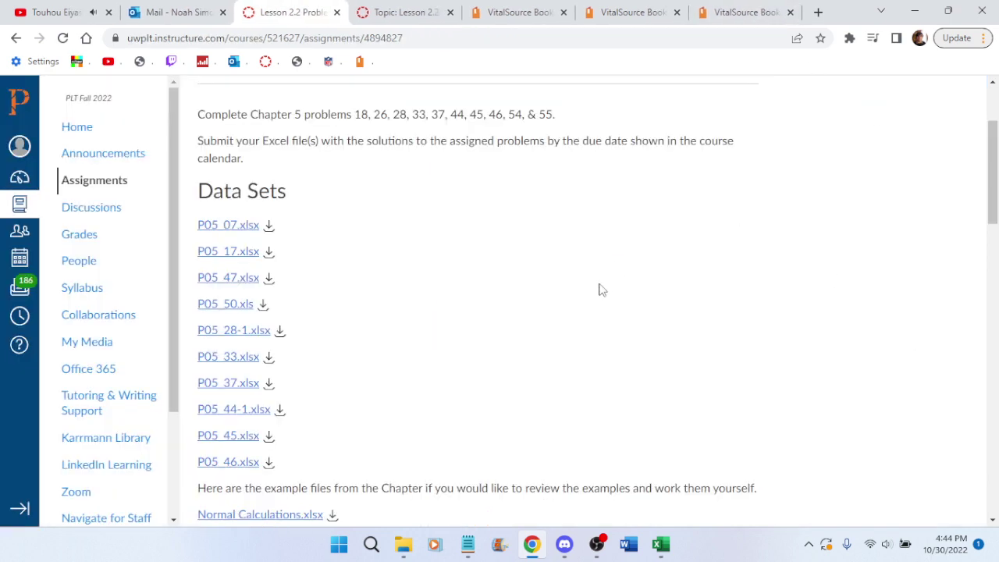
Reread problem 55 in the textbook, switch to Excel, enter =norm.dist(110000,105000,18200,true) in B12 for the current percentile, and save
{"action": "left_click", "coordinate": [733, 12]}
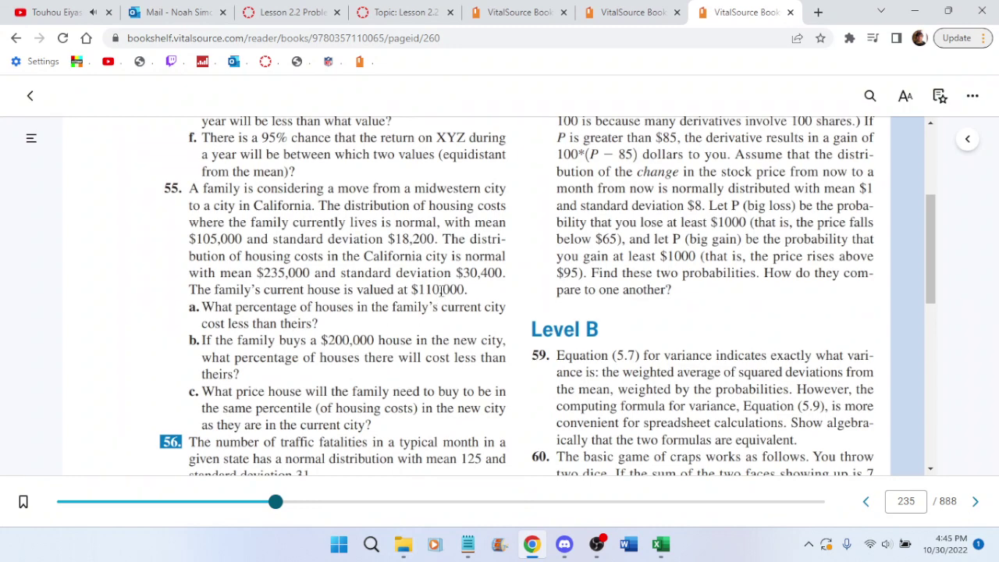
{"action": "left_click", "coordinate": [662, 544]}
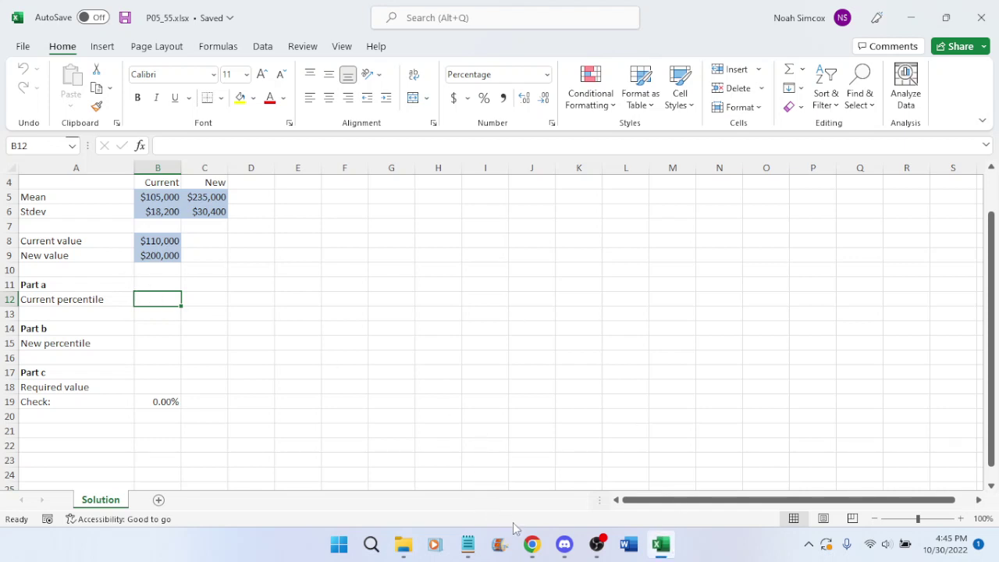
{"action": "mouse_move", "coordinate": [528, 542]}
{"action": "type", "text": "="}
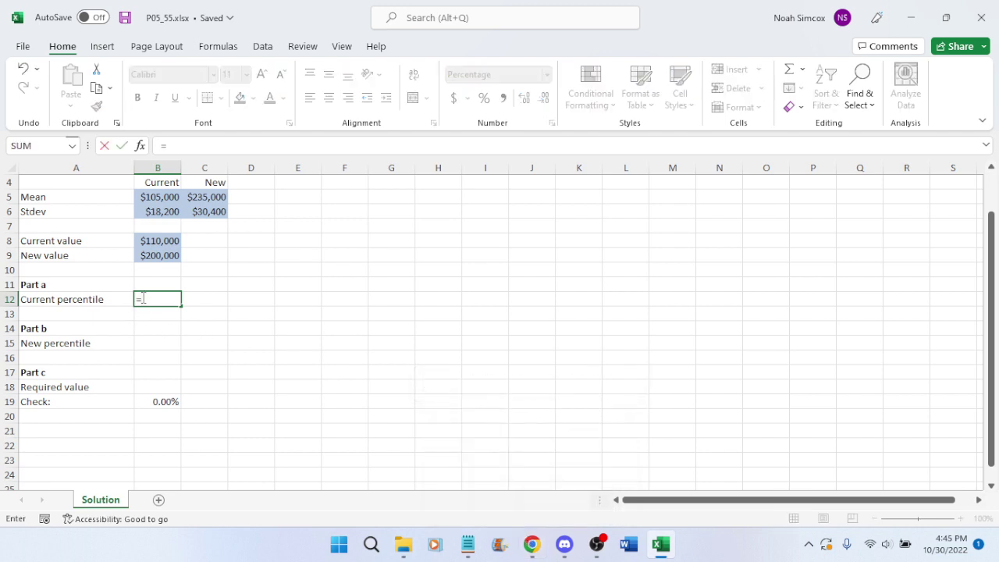
{"action": "type", "text": "norm.dist("}
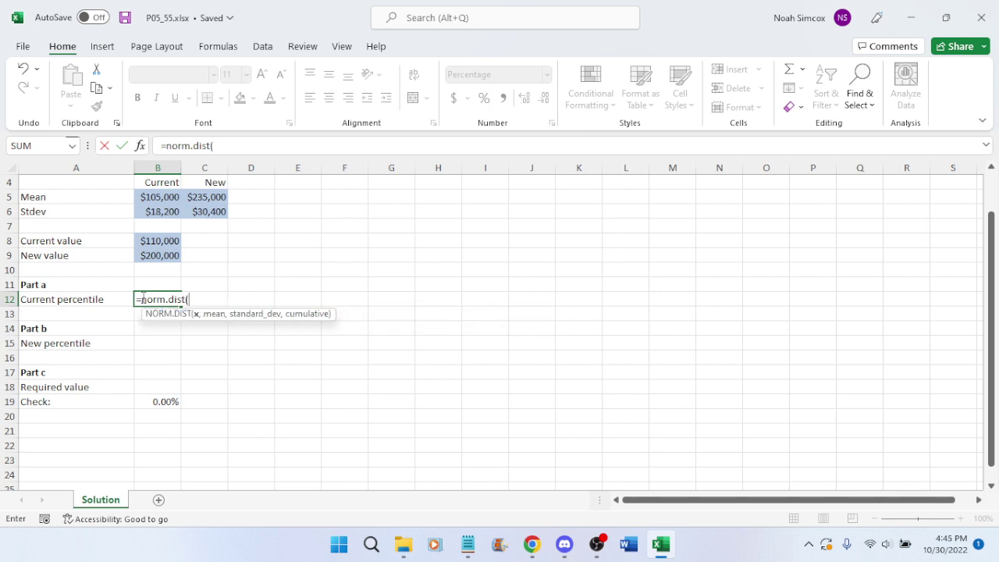
{"action": "type", "text": "110000,"}
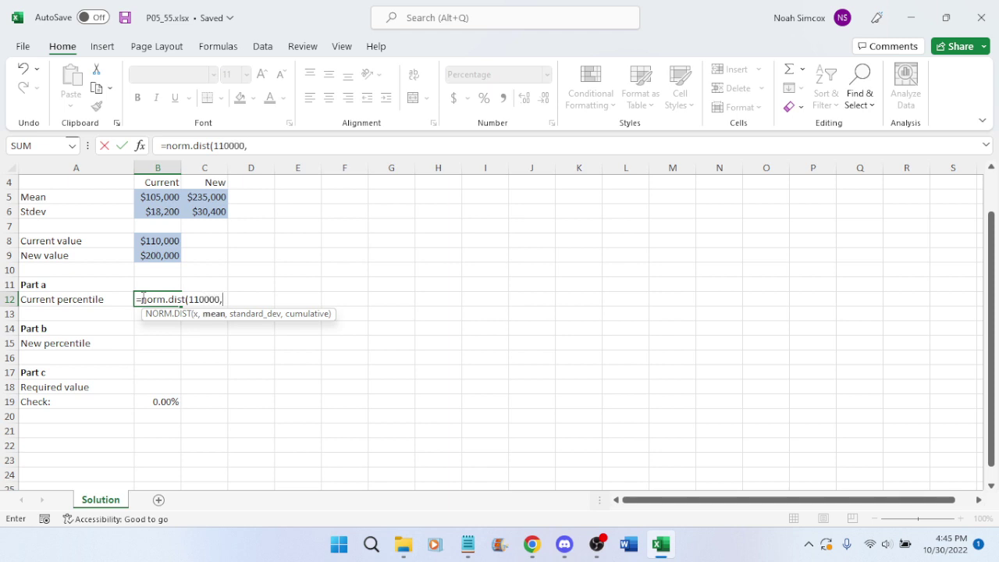
{"action": "type", "text": "105000,"}
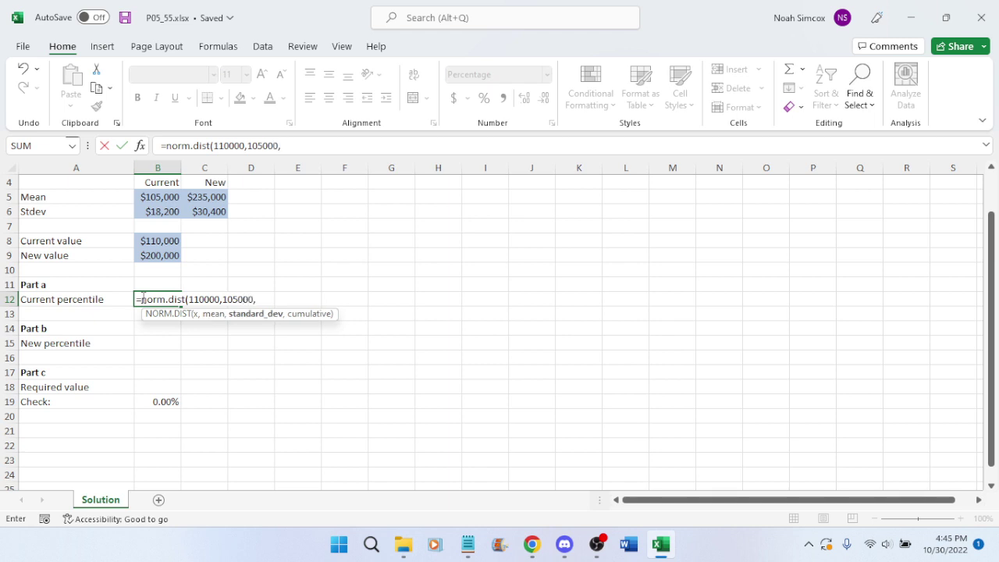
{"action": "type", "text": "18200,true)"}
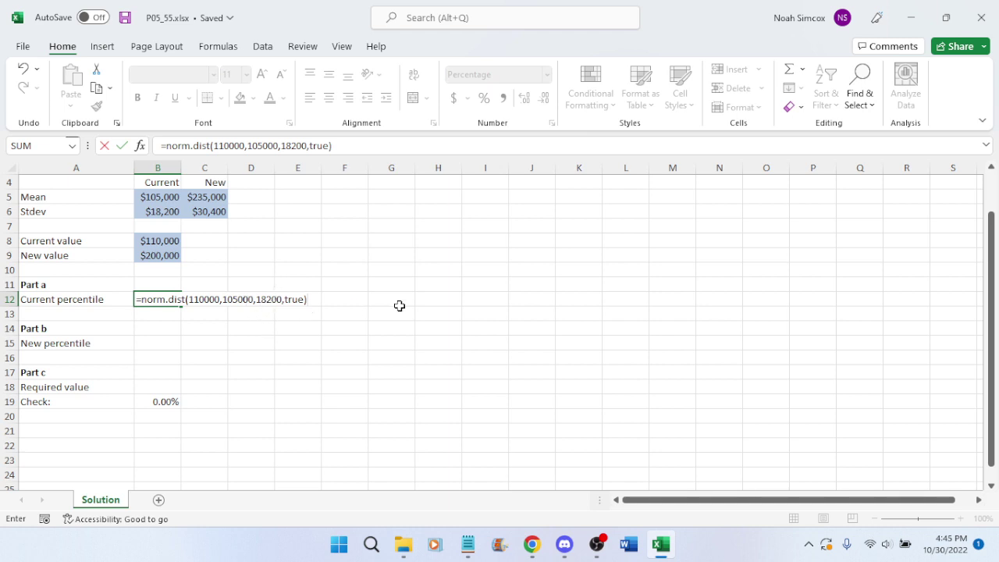
{"action": "key", "text": "Return"}
{"action": "key", "text": "ctrl+s"}
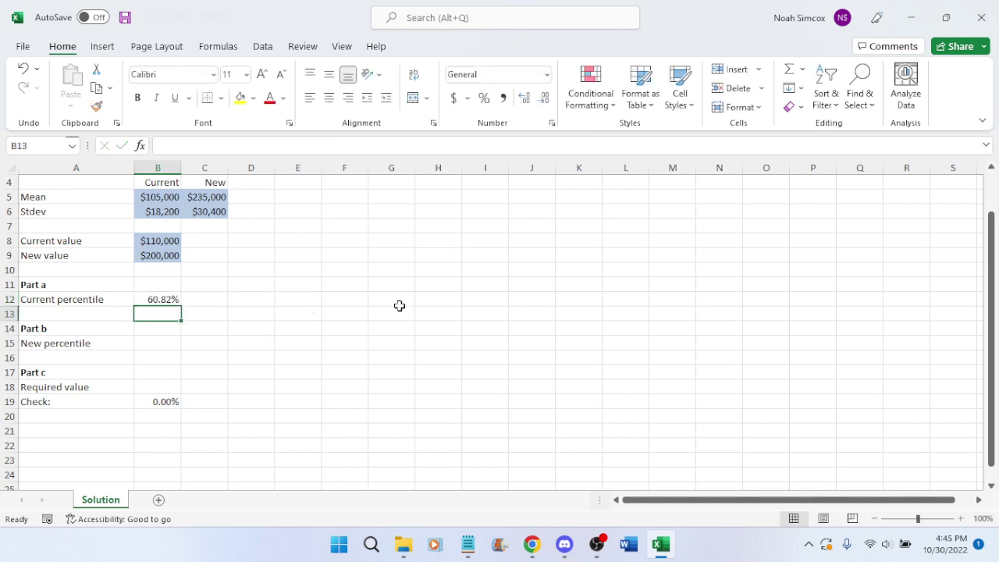
Check part b in the Chrome textbook, enter =norm.dist(B9,C5,C6,true) in Excel cell B15 for the new percentile, and save
{"action": "left_click", "coordinate": [531, 544]}
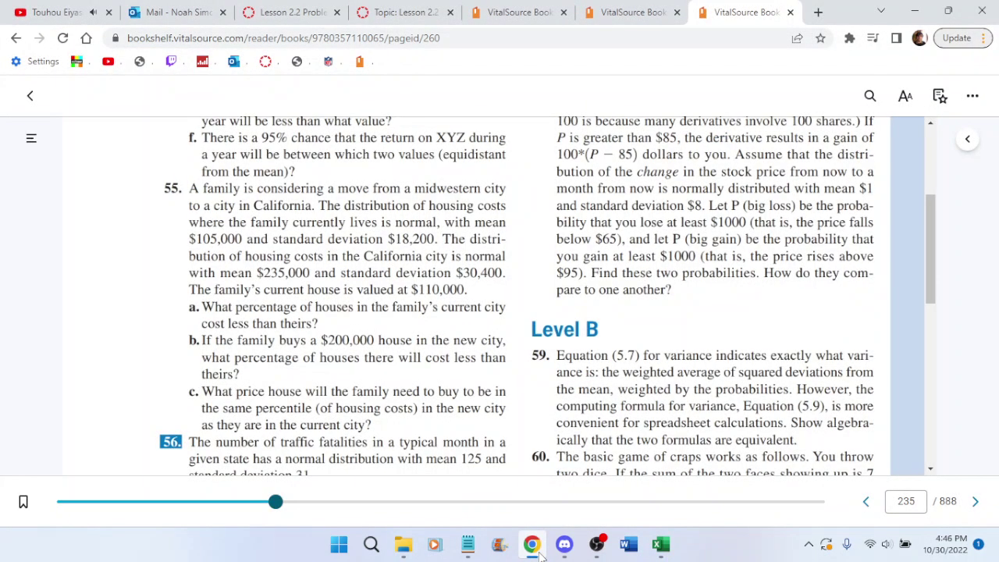
{"action": "left_click", "coordinate": [538, 550]}
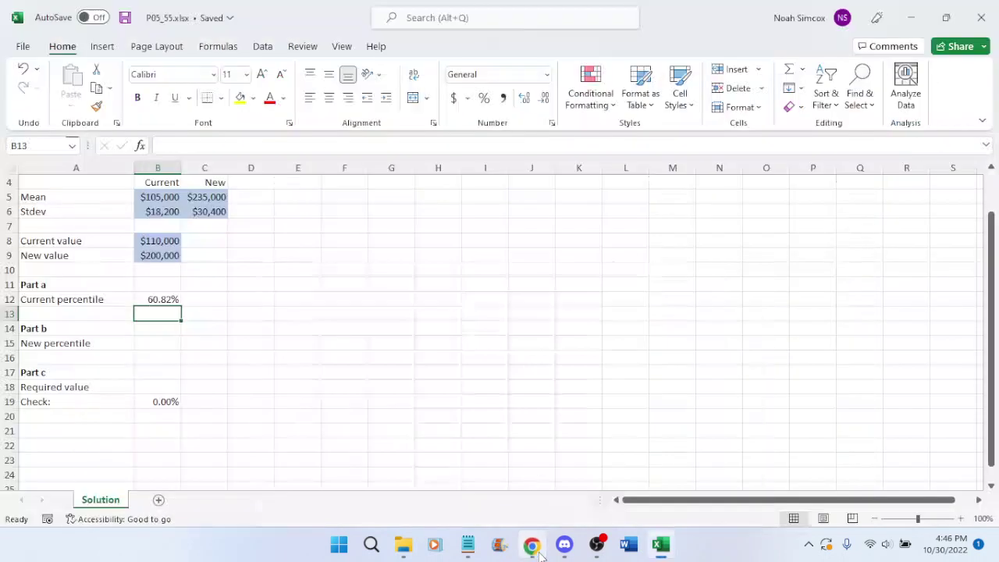
{"action": "left_click", "coordinate": [146, 343]}
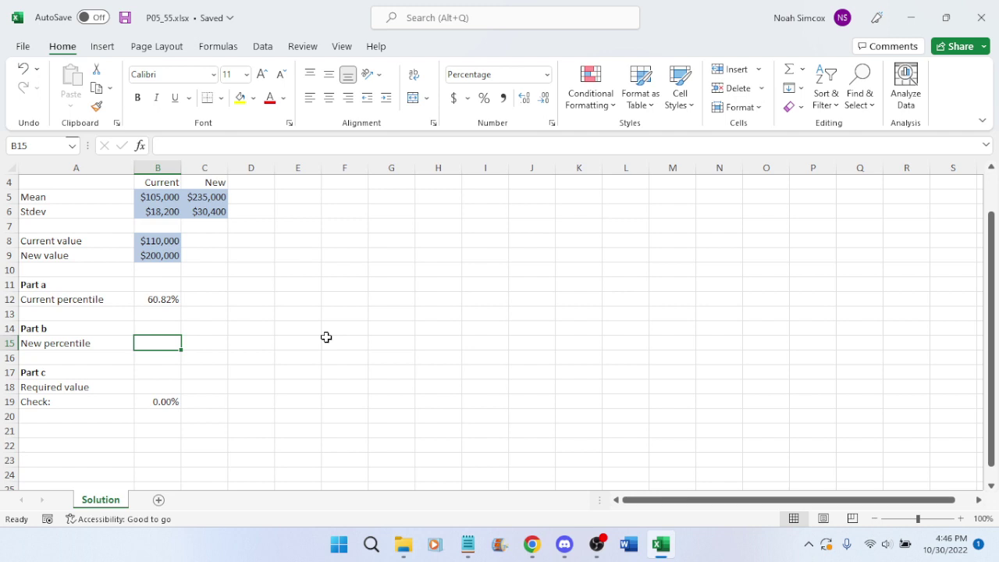
{"action": "type", "text": "=norm."}
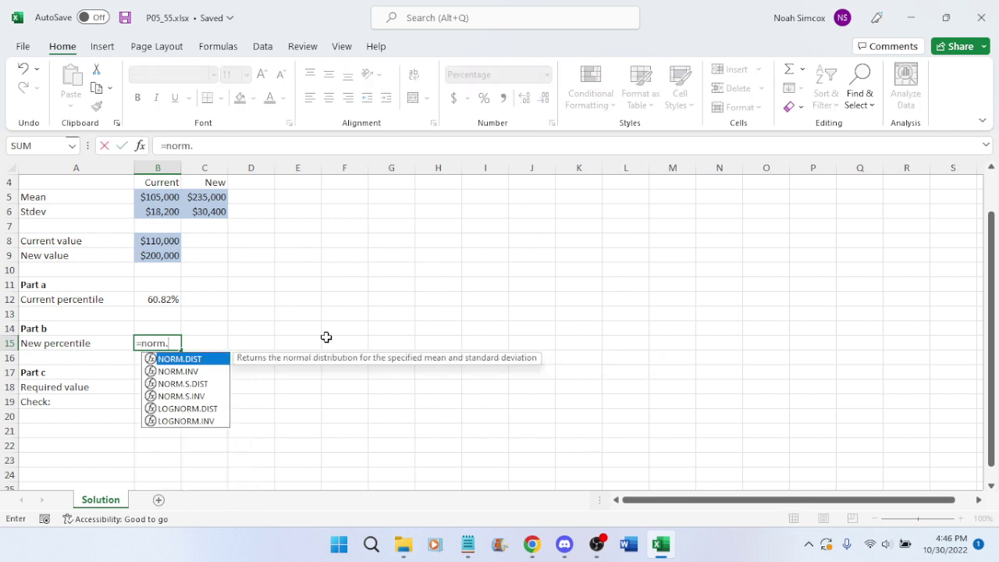
{"action": "type", "text": "dist("}
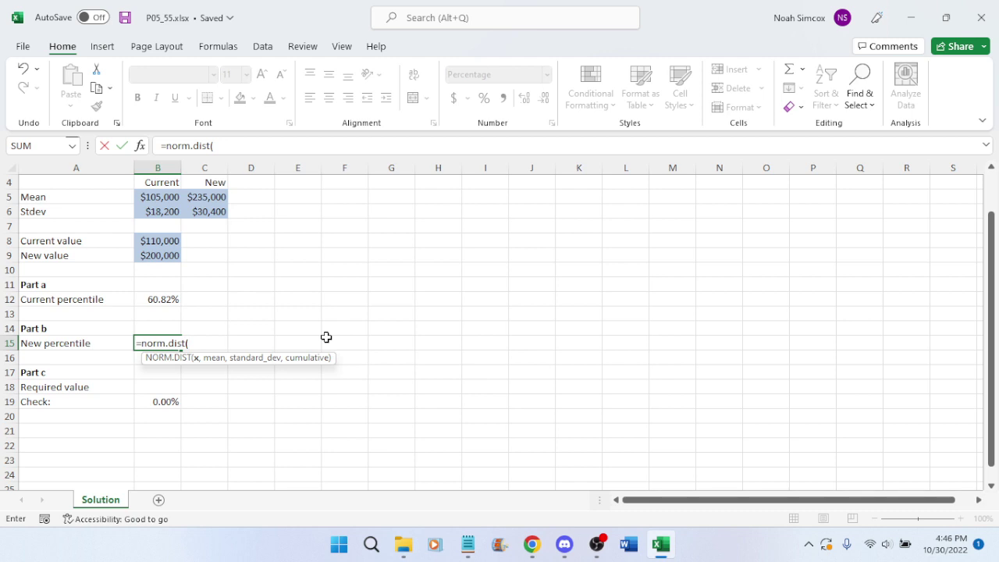
{"action": "type", "text": "20"}
{"action": "type", "text": "0"}
{"action": "key", "text": "BackSpace"}
{"action": "key", "text": "BackSpace"}
{"action": "key", "text": "BackSpace"}
{"action": "key", "text": "BackSpace"}
{"action": "key", "text": "BackSpace"}
{"action": "left_click", "coordinate": [165, 255]}
{"action": "type", "text": ","}
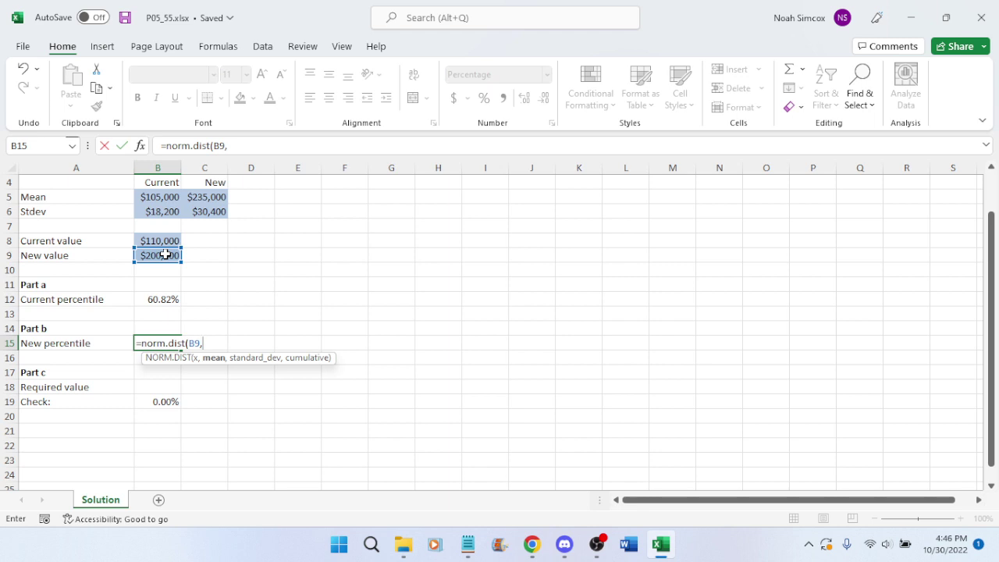
{"action": "left_click", "coordinate": [210, 197]}
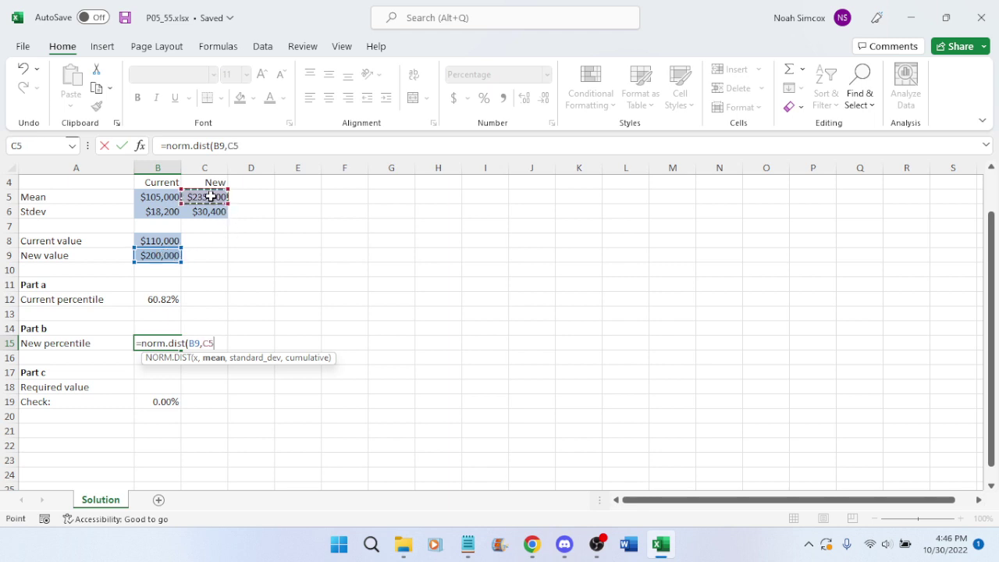
{"action": "type", "text": ","}
{"action": "left_click", "coordinate": [213, 212]}
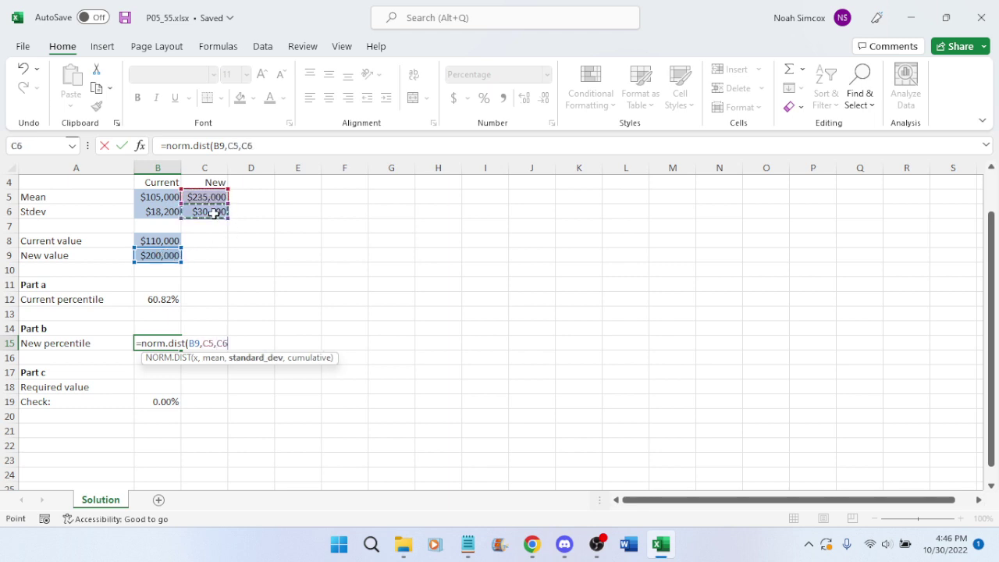
{"action": "type", "text": ",true)"}
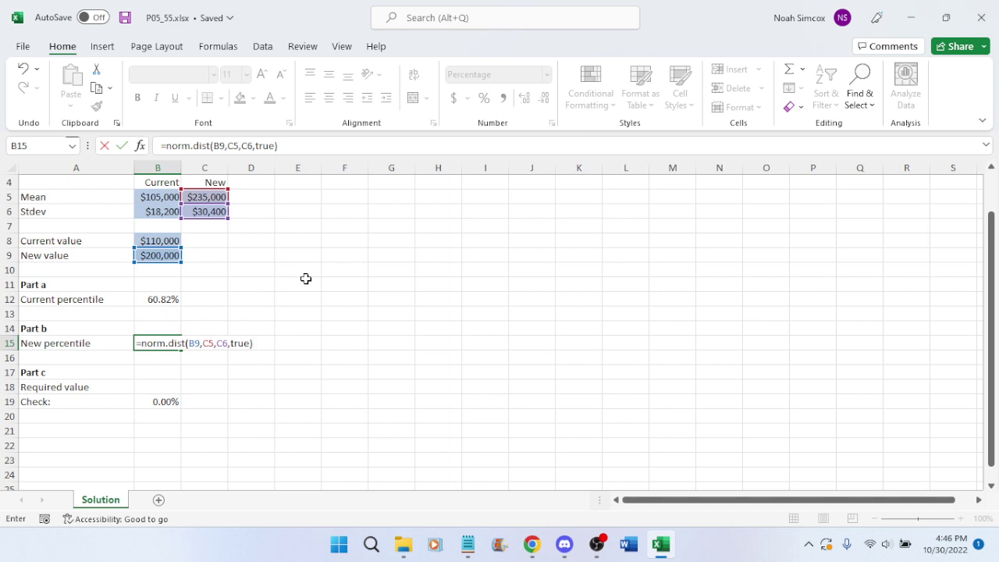
{"action": "key", "text": "Return"}
{"action": "key", "text": "ctrl+s"}
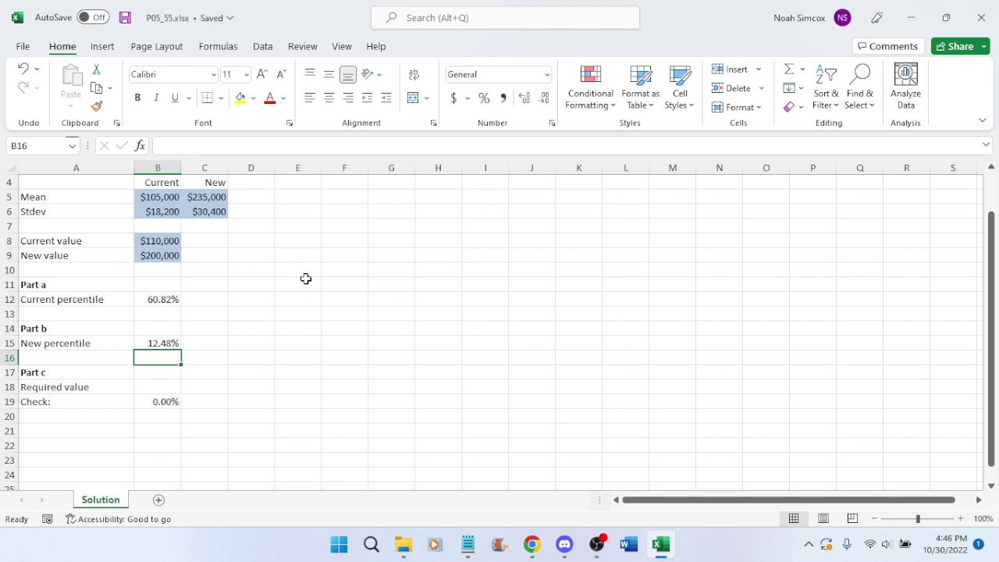
Review the percentile formulas in B12 and B15, and reread part c of problem 55 in the Chrome textbook
{"action": "left_click", "coordinate": [165, 300]}
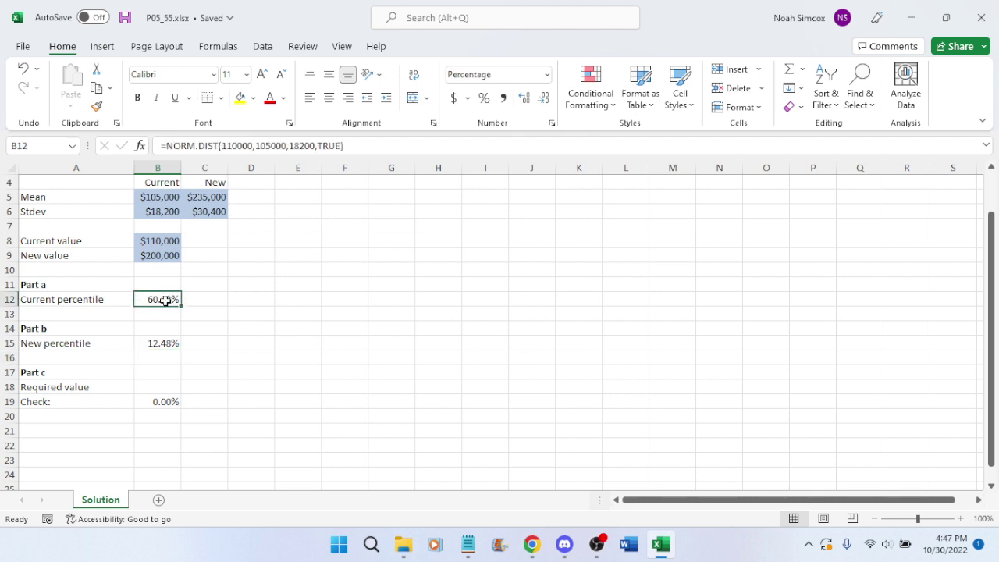
{"action": "left_click", "coordinate": [166, 344]}
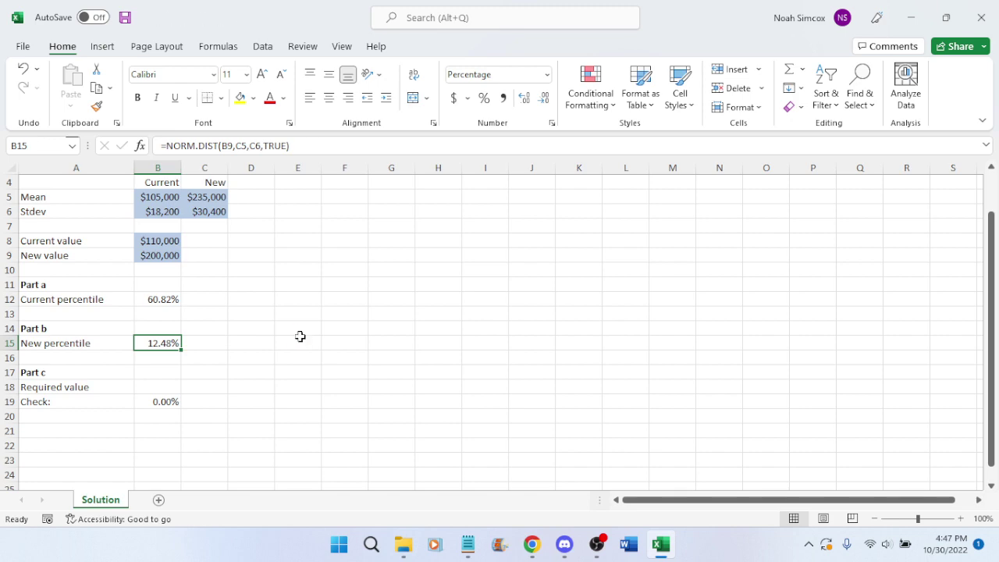
{"action": "left_click", "coordinate": [532, 545]}
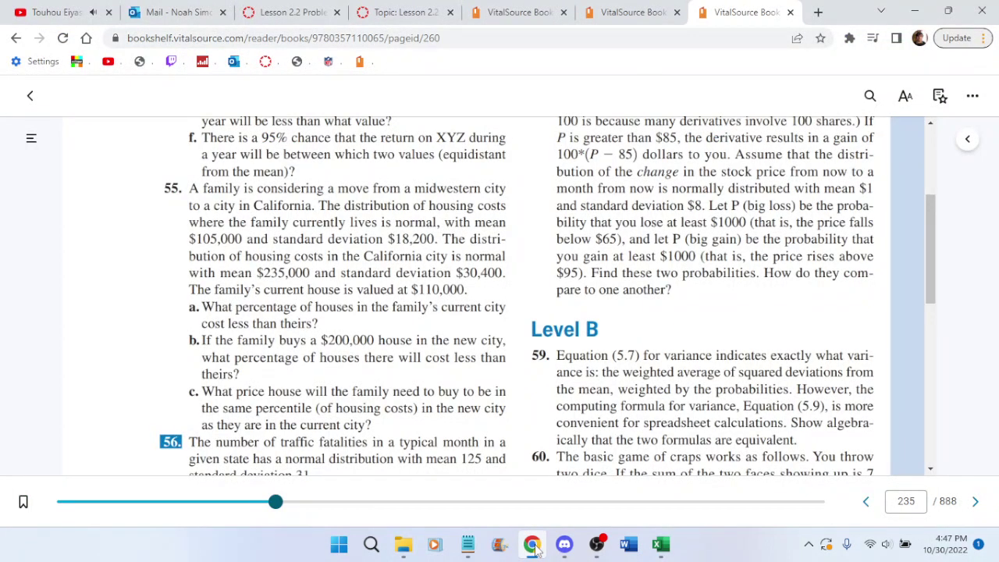
{"action": "left_click", "coordinate": [532, 545]}
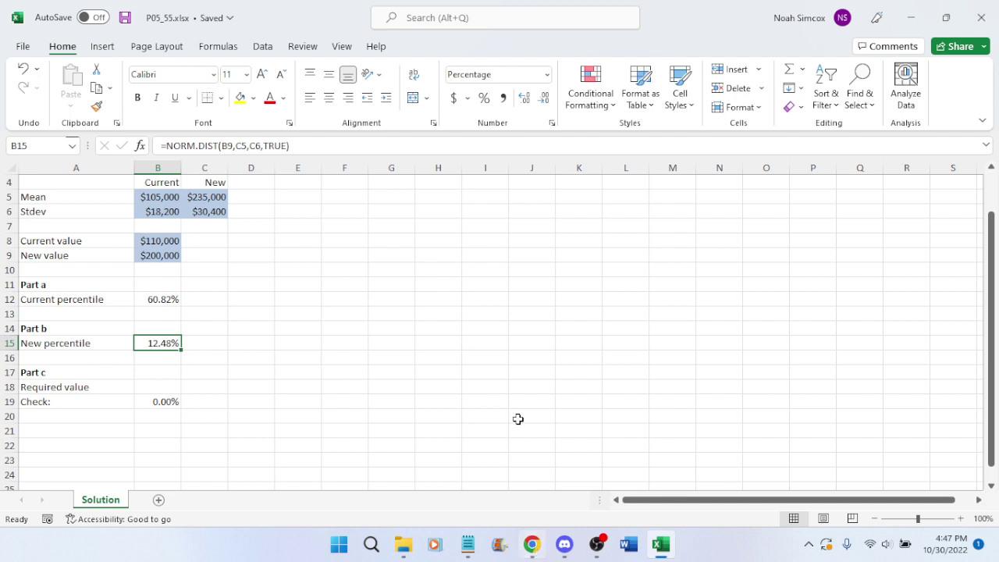
Try different decimal precision on the current percentile in B12, return it to two decimal places, and save the workbook
{"action": "left_click", "coordinate": [158, 297]}
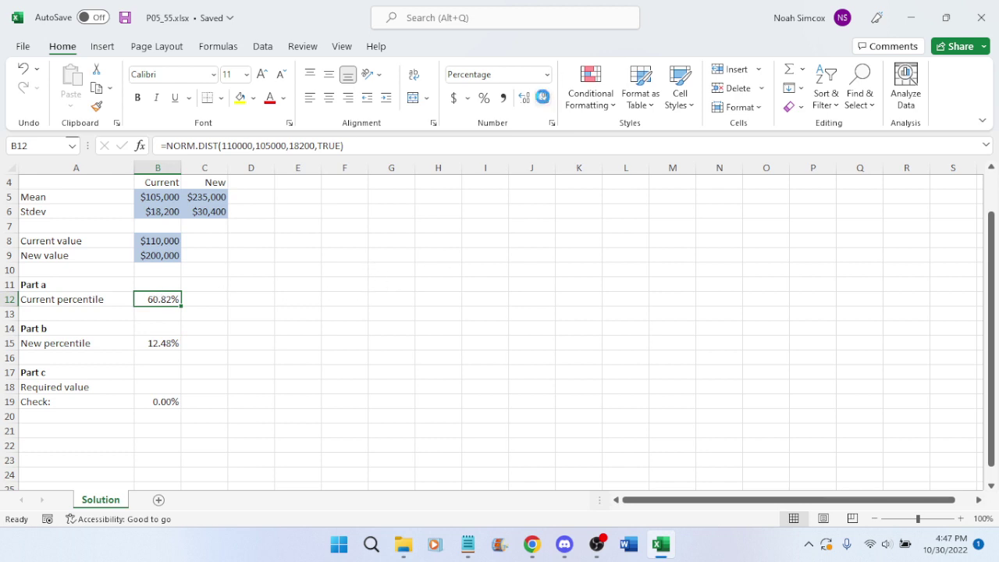
{"action": "left_click", "coordinate": [543, 100]}
{"action": "left_click", "coordinate": [523, 97]}
{"action": "left_click", "coordinate": [523, 98]}
{"action": "left_click", "coordinate": [523, 97]}
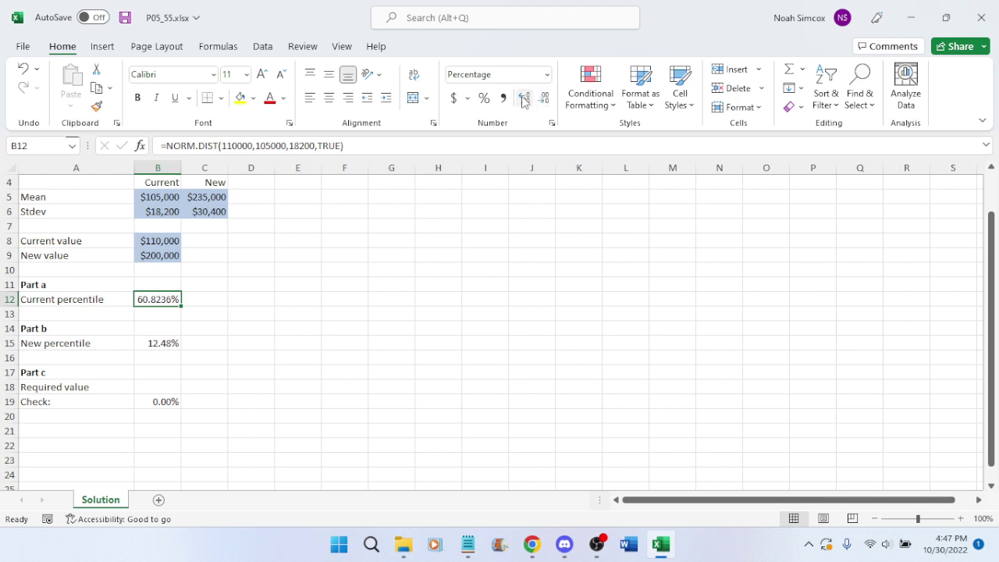
{"action": "left_click", "coordinate": [544, 100]}
{"action": "left_click", "coordinate": [543, 99]}
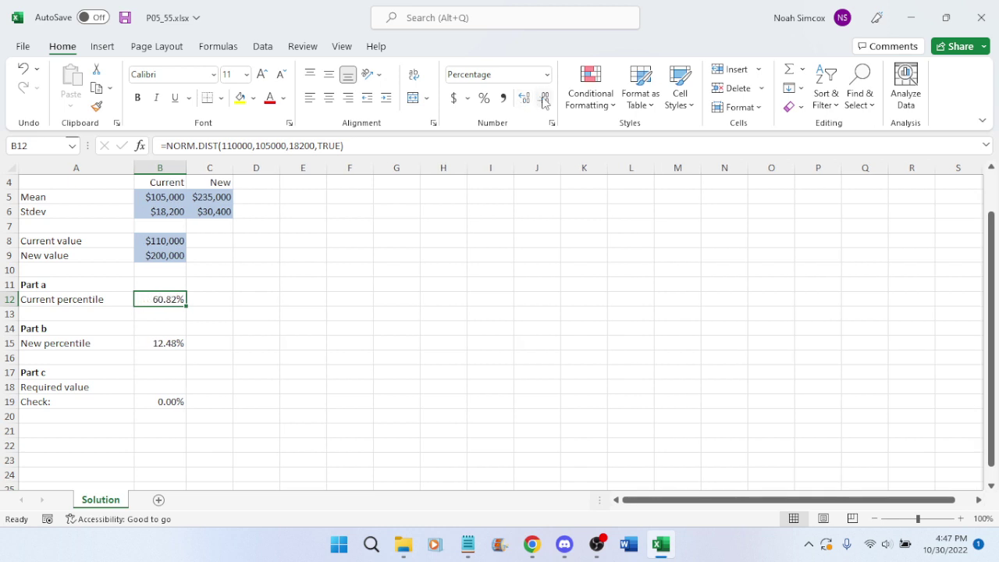
{"action": "left_click", "coordinate": [245, 384]}
{"action": "key", "text": "ctrl+s"}
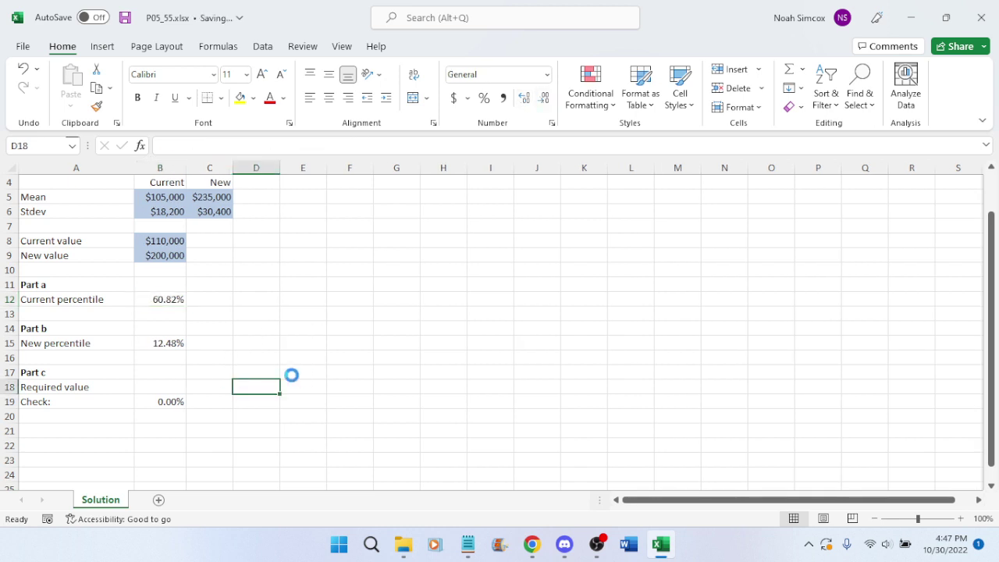
Enter =norm.inv(B12,C5,C6) in B18 for part c's required value, checking the question in the Chrome textbook, and save the workbook
{"action": "left_click", "coordinate": [161, 385]}
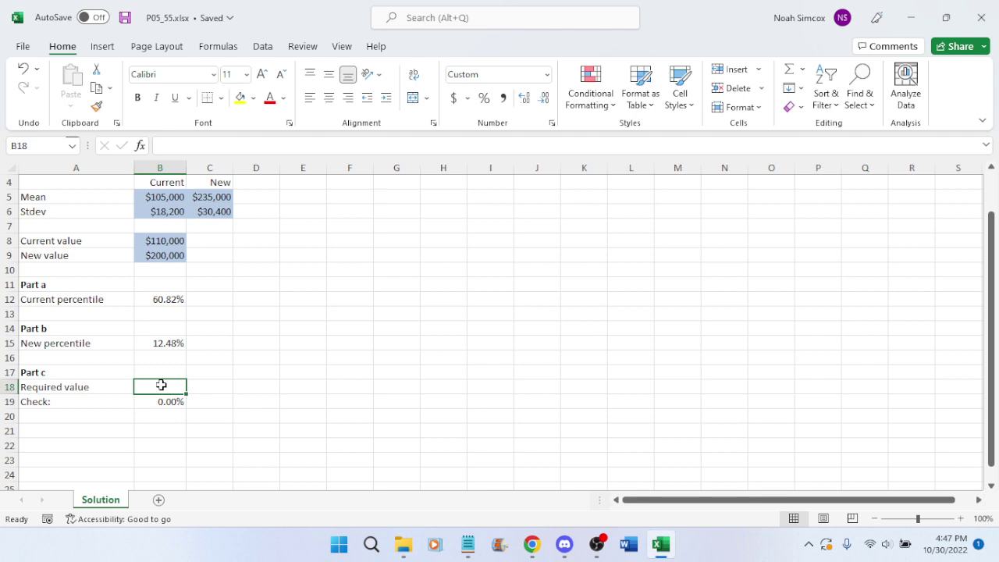
{"action": "type", "text": "="}
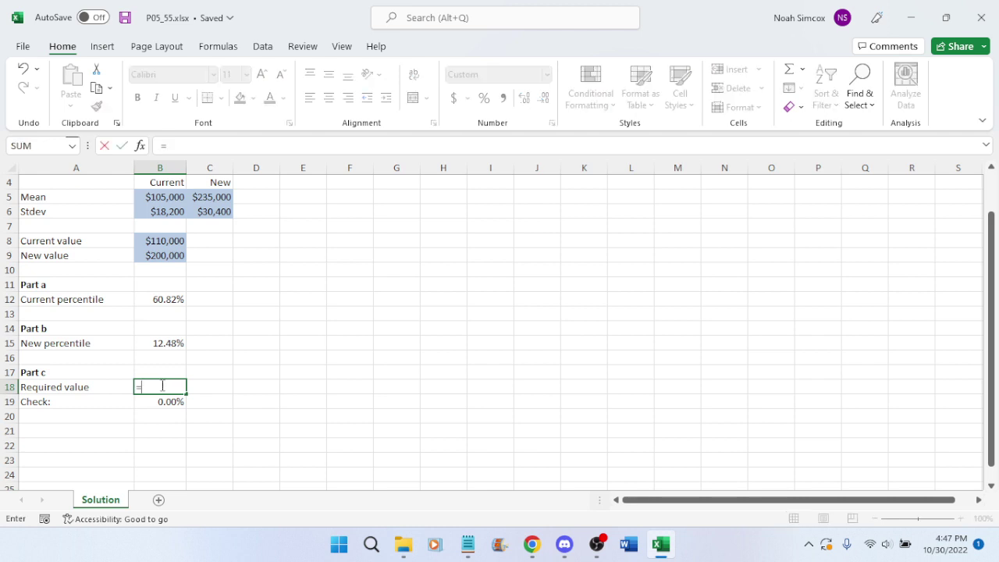
{"action": "type", "text": "norm.inv("}
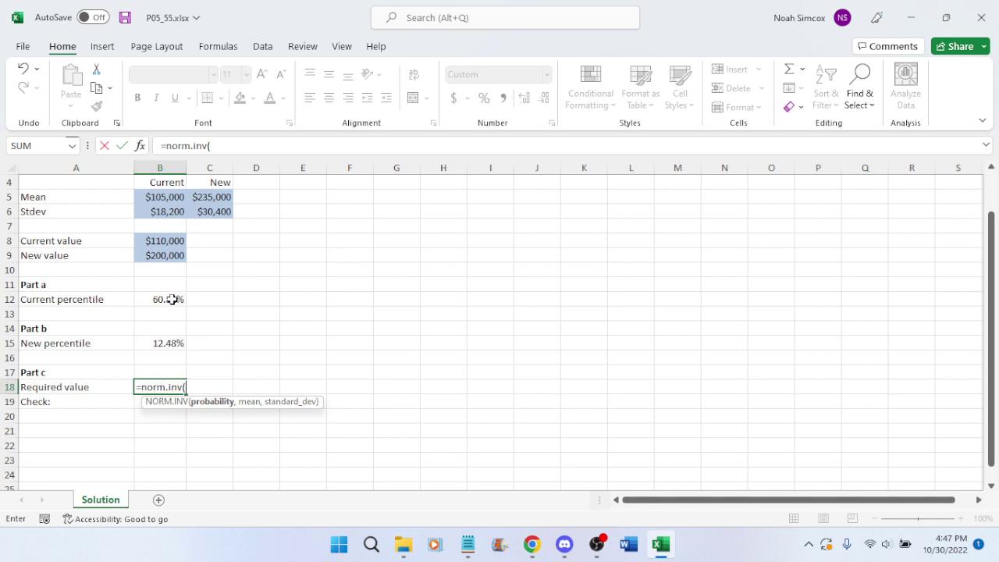
{"action": "left_click", "coordinate": [172, 299]}
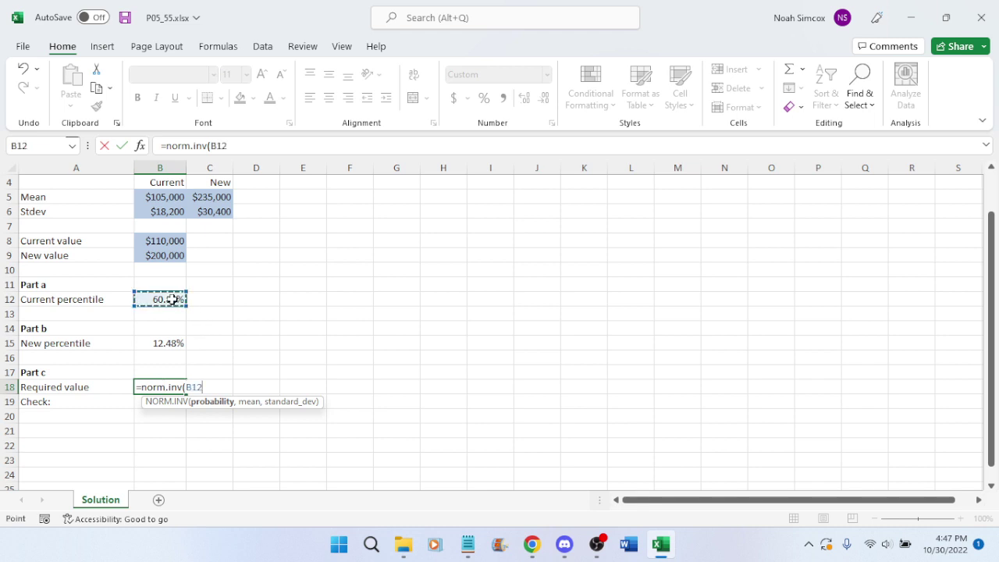
{"action": "type", "text": ","}
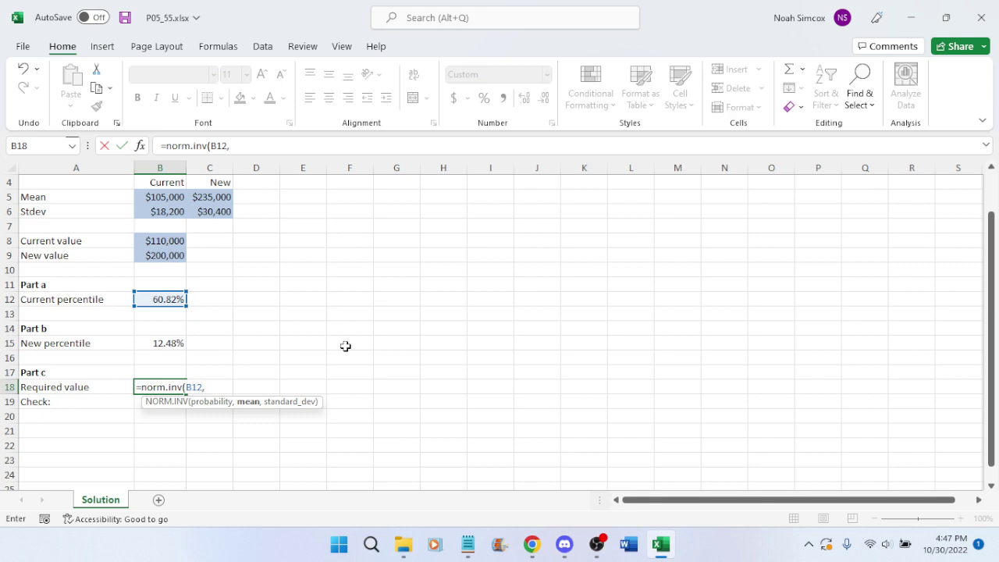
{"action": "left_click", "coordinate": [531, 544]}
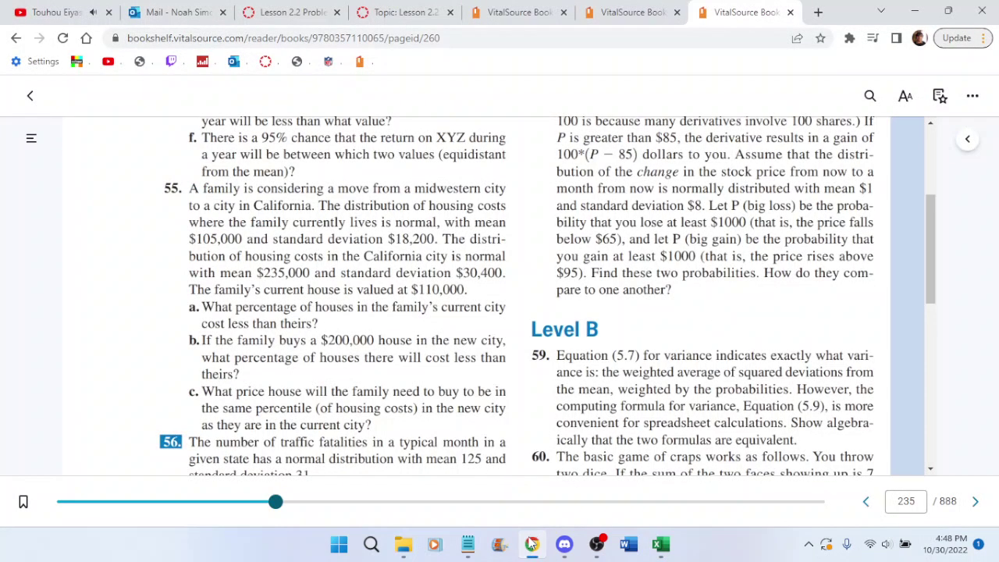
{"action": "left_click", "coordinate": [531, 544]}
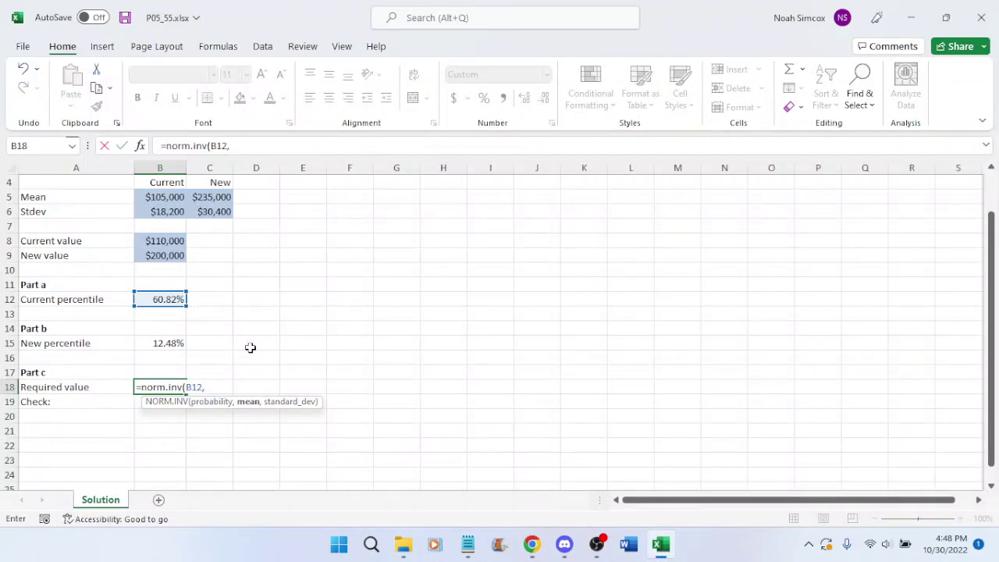
{"action": "left_click", "coordinate": [215, 200]}
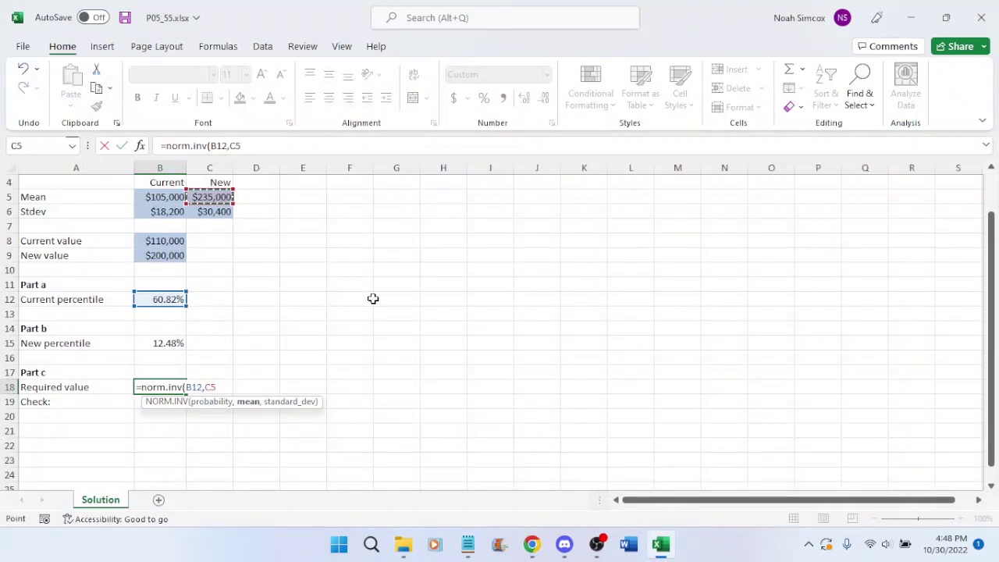
{"action": "type", "text": ","}
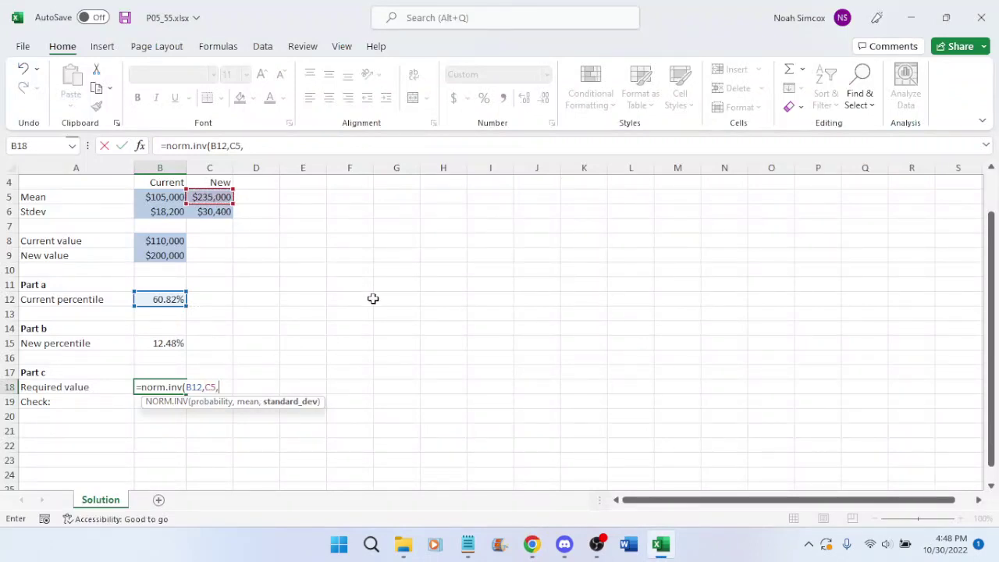
{"action": "left_click", "coordinate": [217, 210]}
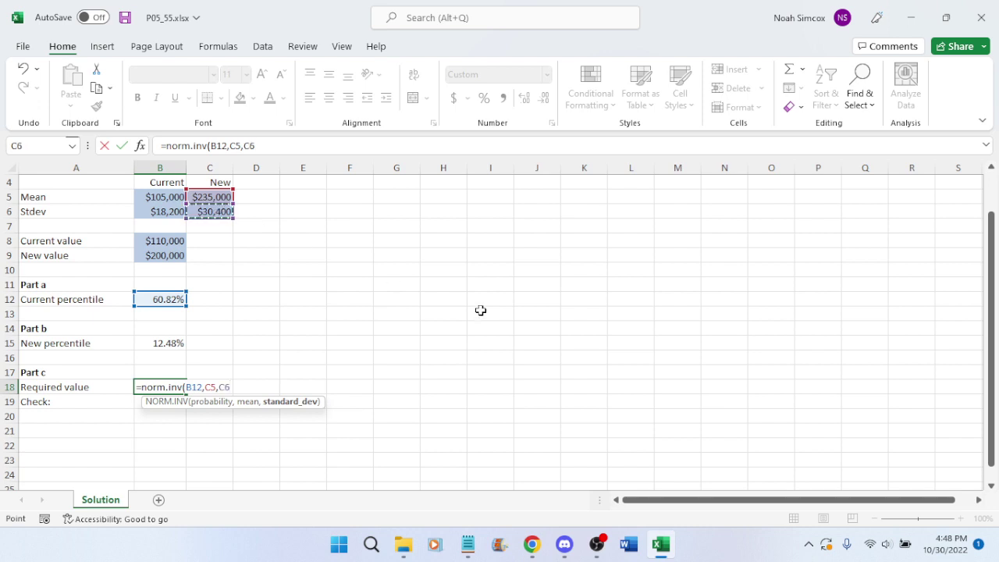
{"action": "type", "text": ")"}
{"action": "key", "text": "Return"}
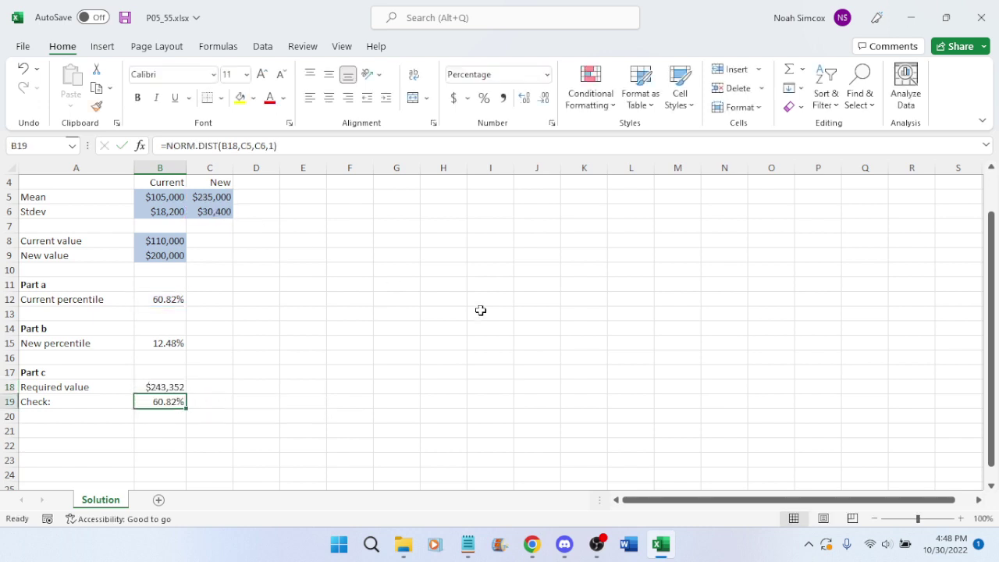
{"action": "key", "text": "ctrl+s"}
Review problem 55 in the Chrome textbook against the completed Excel answers, and close P05_55.xlsx
{"action": "left_click", "coordinate": [532, 544]}
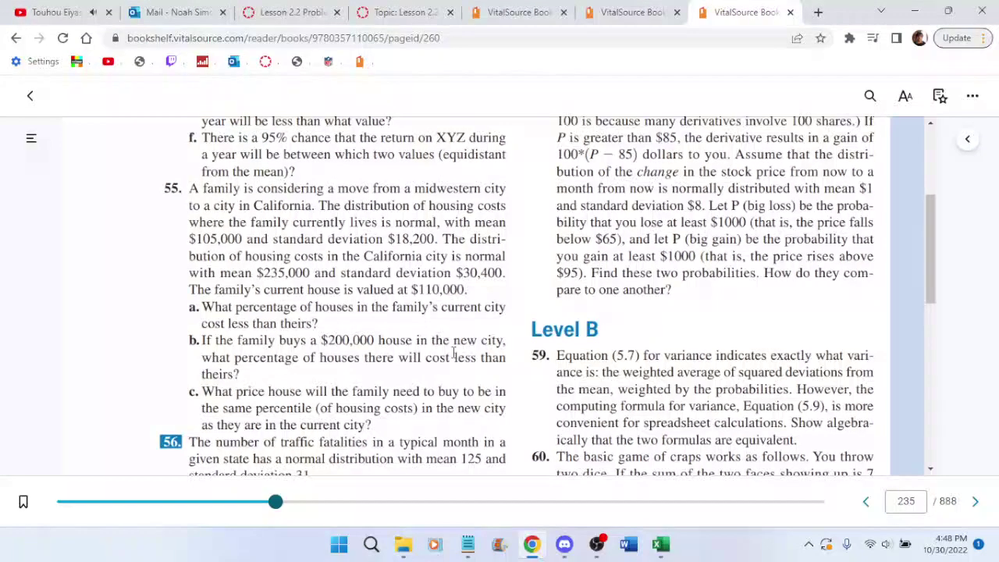
{"action": "key", "text": "XF86AudioLowerVolume"}
{"action": "key", "text": "XF86AudioLowerVolume"}
{"action": "left_click", "coordinate": [661, 543]}
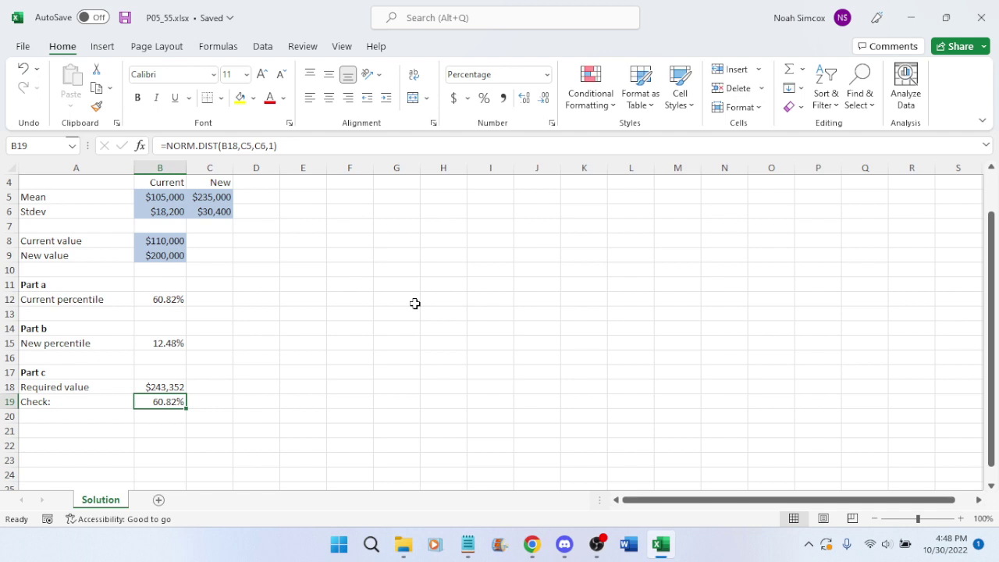
{"action": "scroll", "coordinate": [414, 304], "scroll_direction": "up", "scroll_amount": 1}
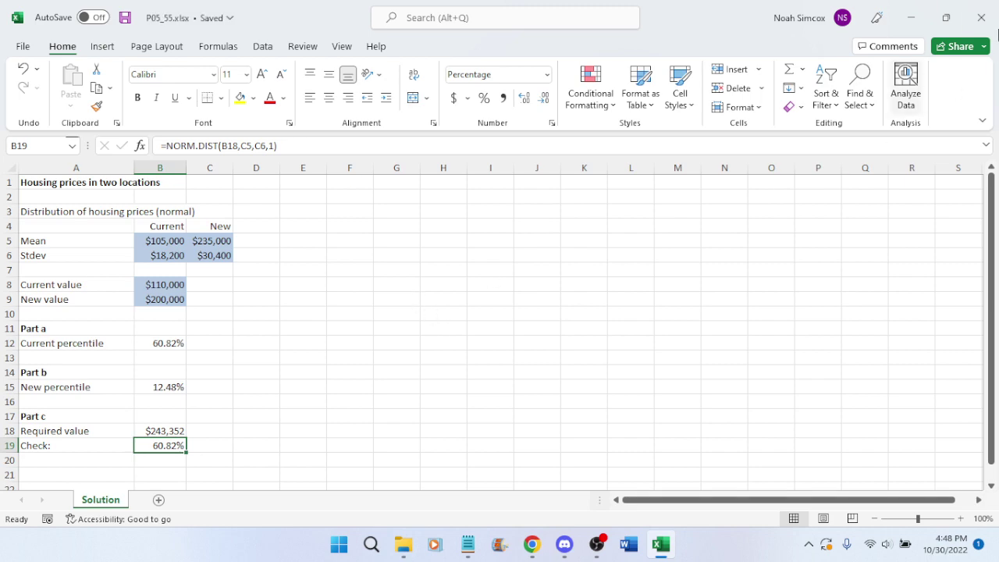
{"action": "left_click", "coordinate": [980, 17]}
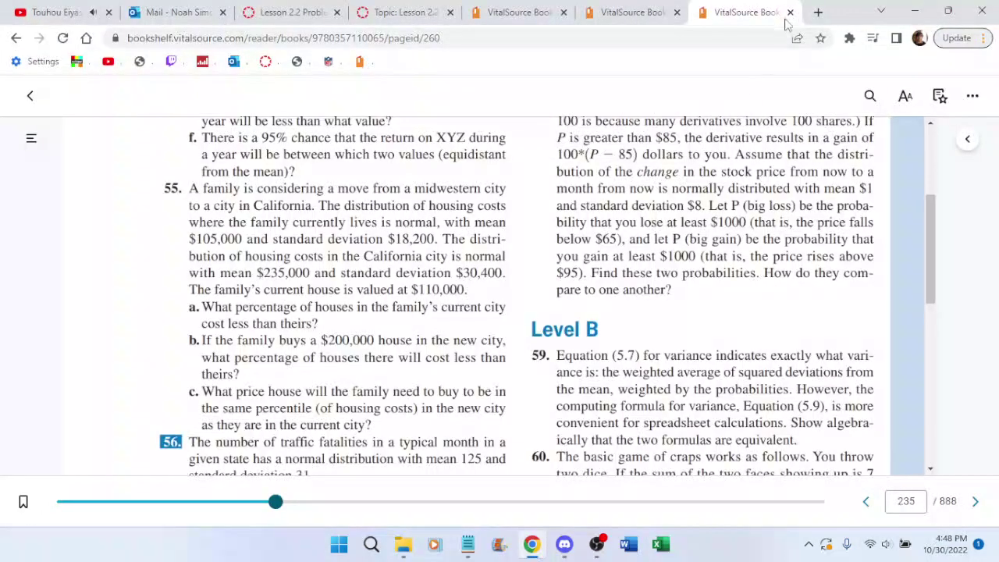
Close the VitalSource textbook tabs in Chrome and the Lesson 2.2 Excel Files tab, keeping the Lesson 2.2 Problems assignment open
{"action": "left_click", "coordinate": [789, 13]}
{"action": "left_click", "coordinate": [789, 12]}
{"action": "left_click", "coordinate": [796, 13]}
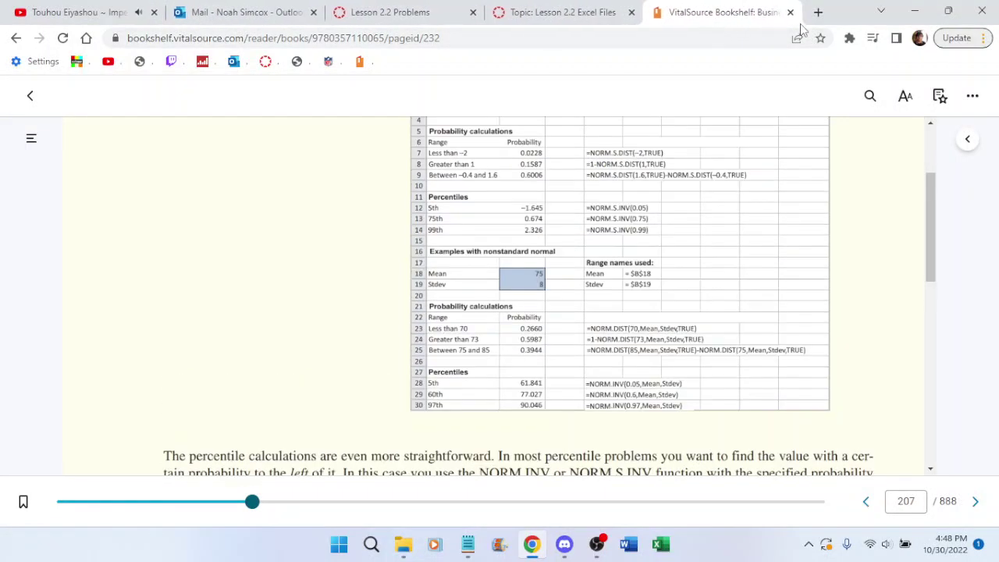
{"action": "left_click", "coordinate": [790, 13]}
{"action": "scroll", "coordinate": [585, 165], "scroll_direction": "up", "scroll_amount": 3}
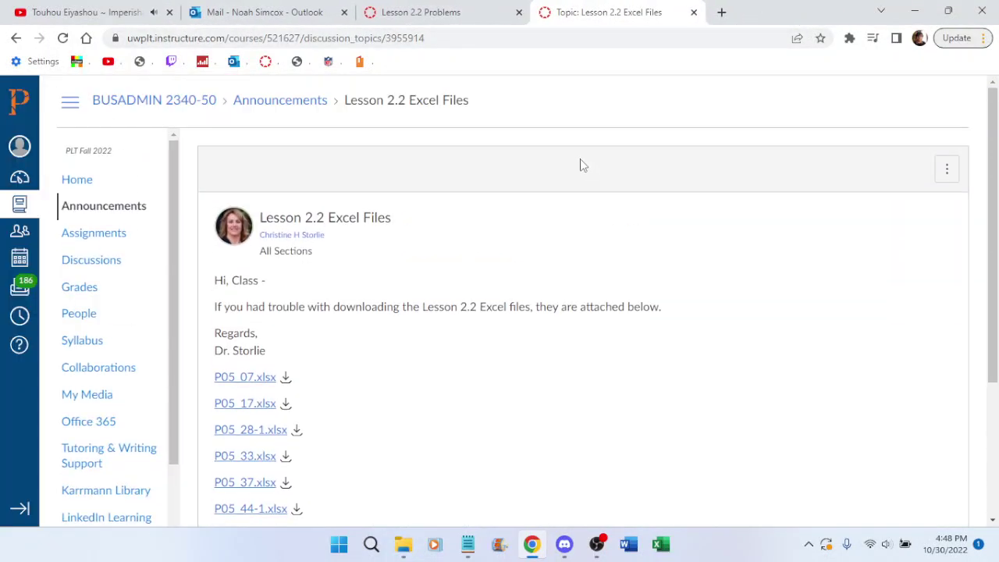
{"action": "left_click", "coordinate": [458, 8]}
{"action": "scroll", "coordinate": [526, 179], "scroll_direction": "up", "scroll_amount": 3}
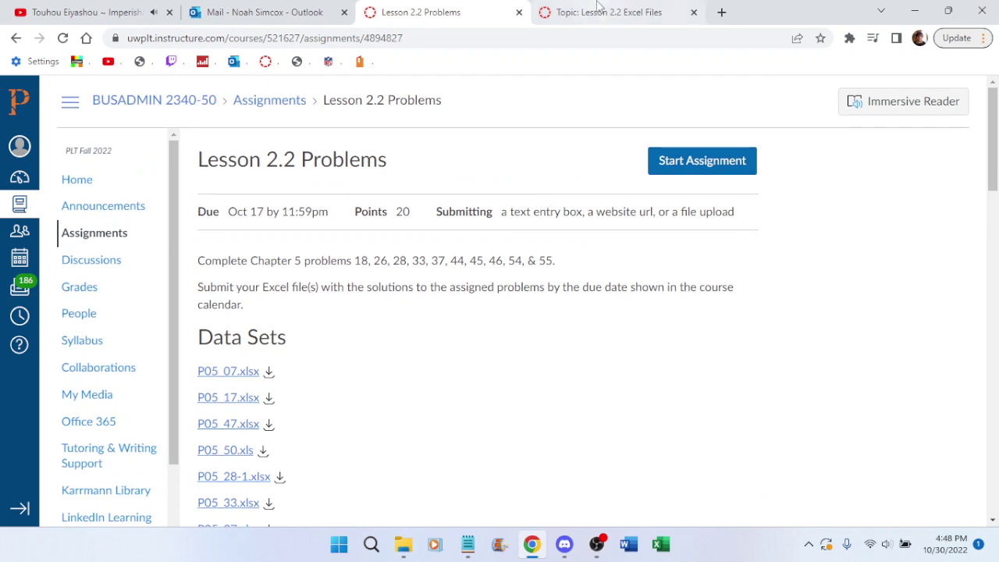
{"action": "left_click", "coordinate": [624, 11]}
{"action": "left_click", "coordinate": [693, 12]}
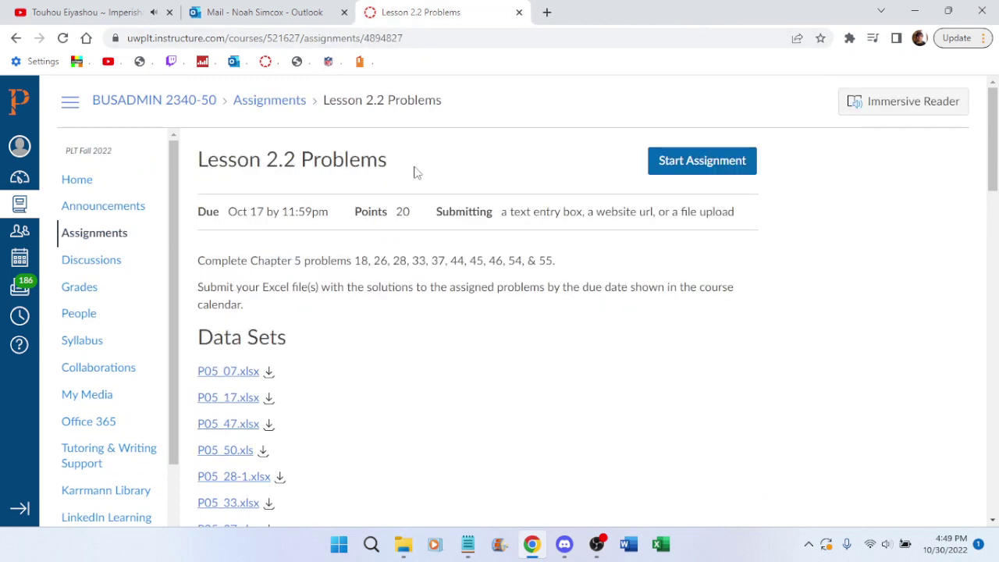
Check the course announcements and assignment list, and review the Lesson 2.2 Problems assignment's instructions and data sets
{"action": "left_click", "coordinate": [91, 204]}
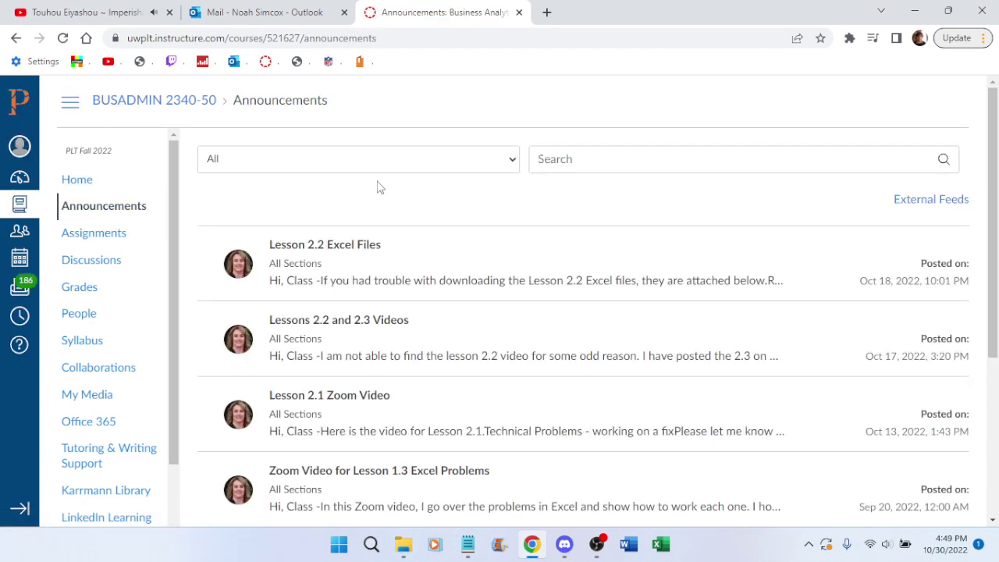
{"action": "left_click", "coordinate": [121, 234]}
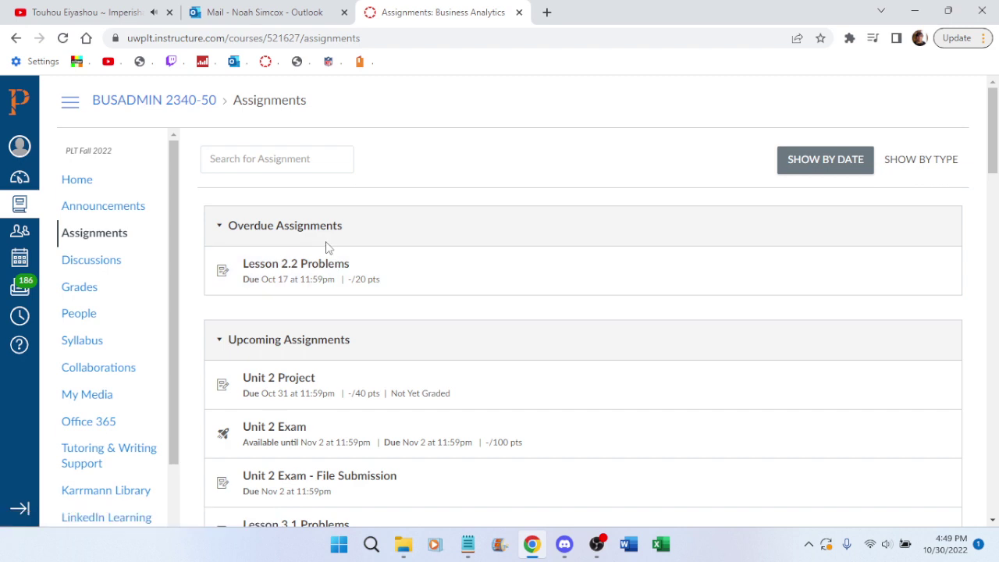
{"action": "left_click", "coordinate": [287, 266]}
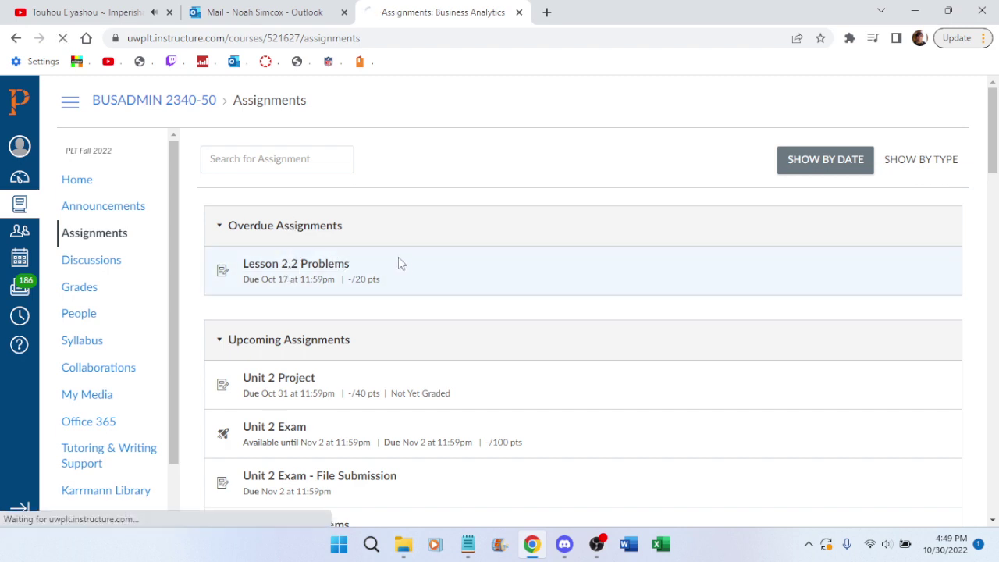
{"action": "scroll", "coordinate": [541, 369], "scroll_direction": "down", "scroll_amount": 4}
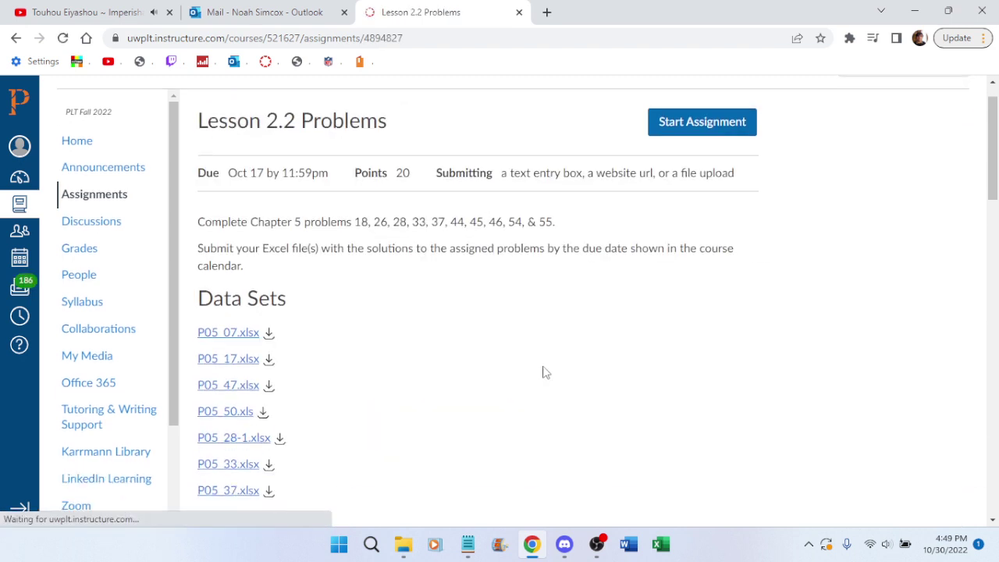
{"action": "scroll", "coordinate": [550, 354], "scroll_direction": "up", "scroll_amount": 3}
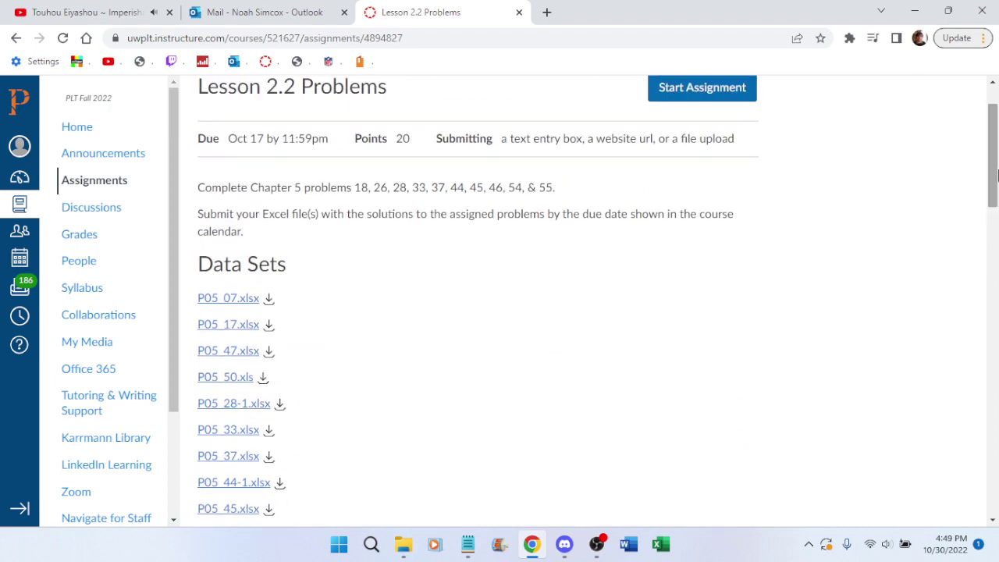
{"action": "scroll", "coordinate": [994, 164], "scroll_direction": "up", "scroll_amount": 1}
{"action": "mouse_move", "coordinate": [995, 163]}
{"action": "left_mouse_down"}
{"action": "mouse_move", "coordinate": [995, 289]}
{"action": "mouse_move", "coordinate": [996, 159]}
{"action": "left_mouse_up"}
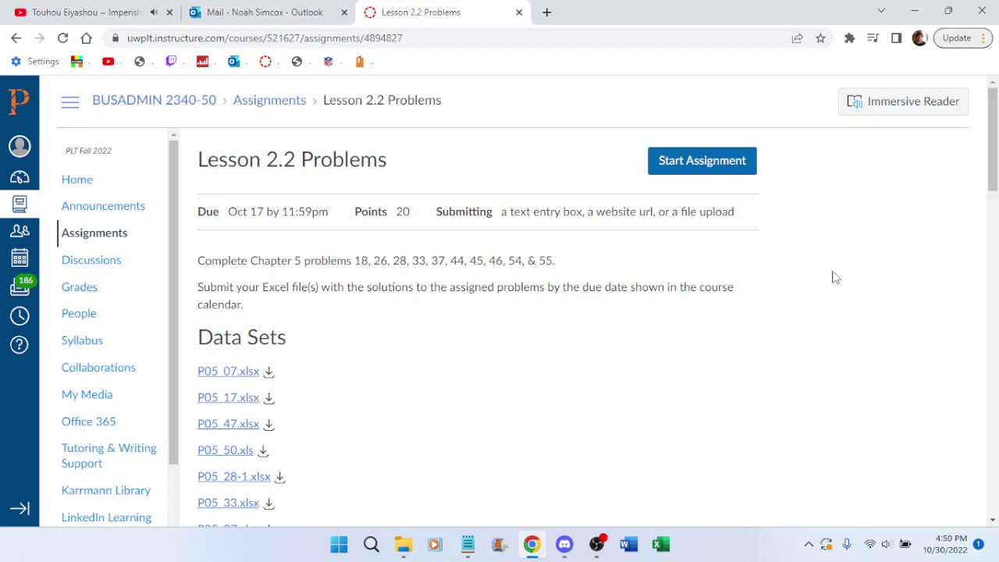
{"action": "scroll", "coordinate": [434, 272], "scroll_direction": "down", "scroll_amount": 3}
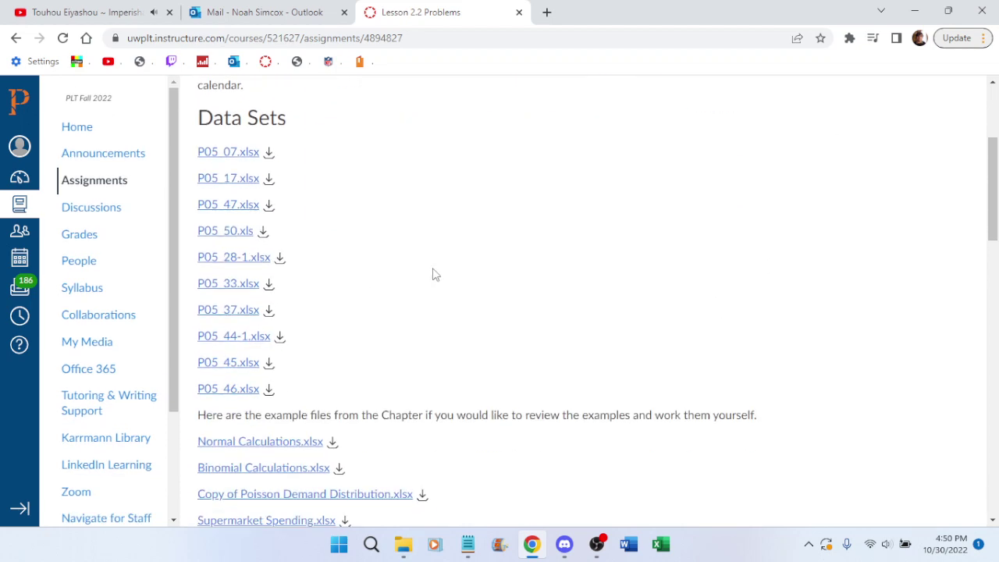
{"action": "scroll", "coordinate": [434, 419], "scroll_direction": "up", "scroll_amount": 3}
Create a folder named "2.2 problems business analytics" on the Windows desktop and place it in the open area away from the other icons
{"action": "key", "text": "super+d"}
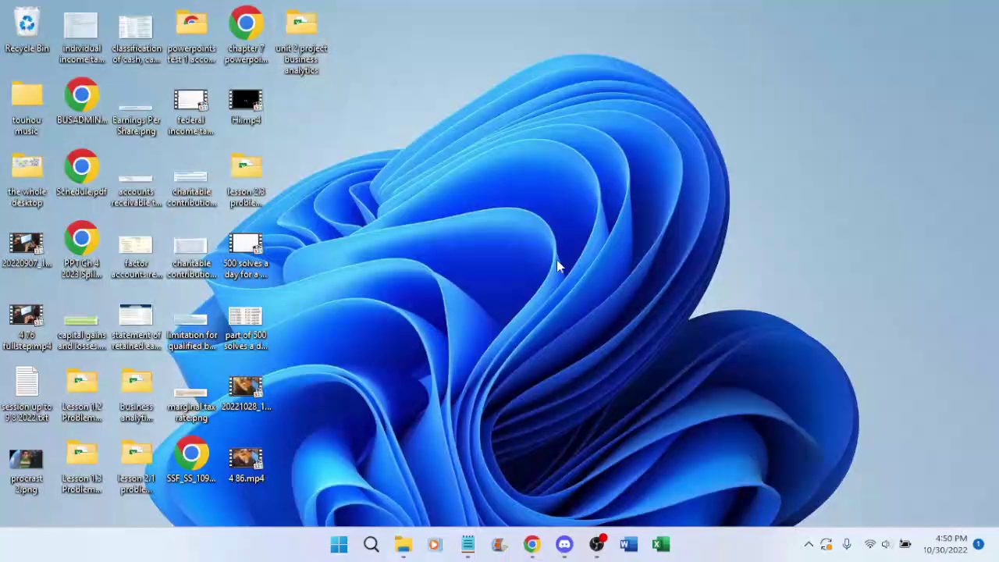
{"action": "right_click", "coordinate": [520, 337]}
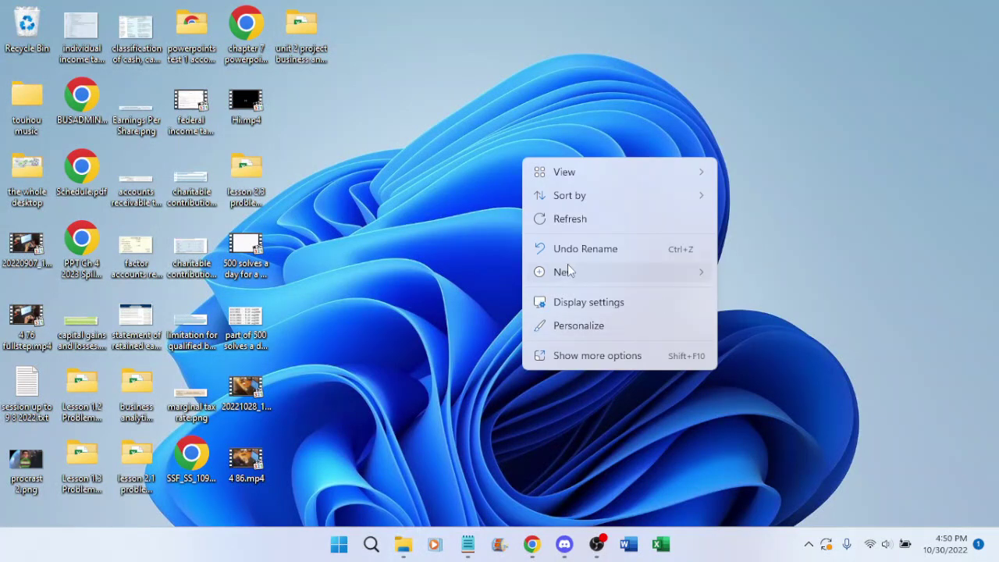
{"action": "mouse_move", "coordinate": [574, 272]}
{"action": "left_click", "coordinate": [755, 39]}
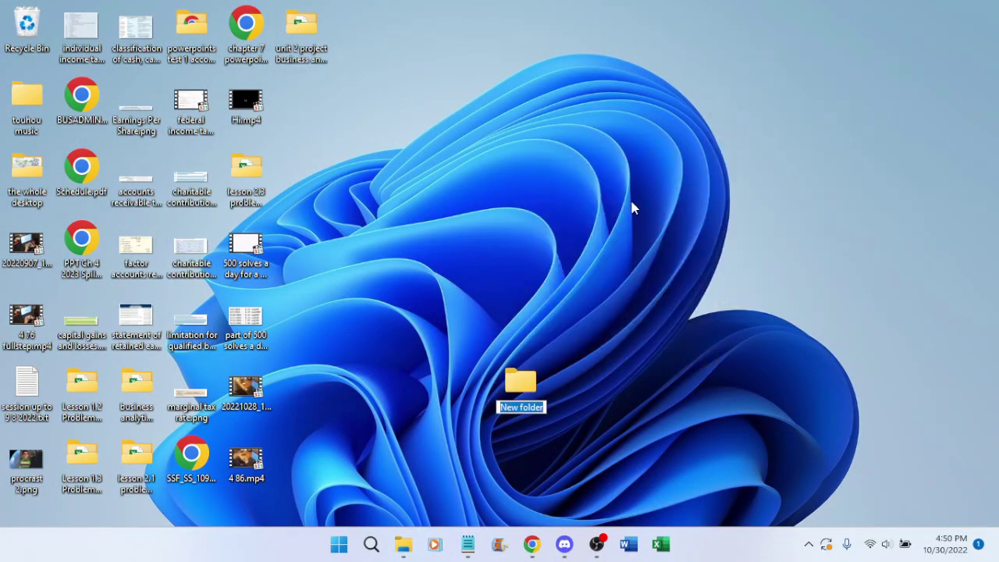
{"action": "type", "text": "2.2"}
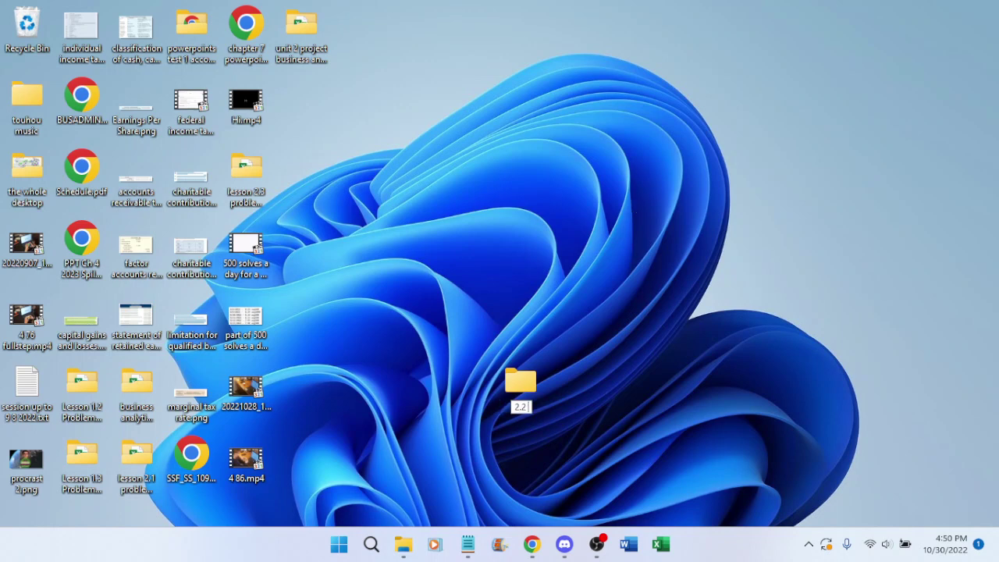
{"action": "type", "text": " problems bus"}
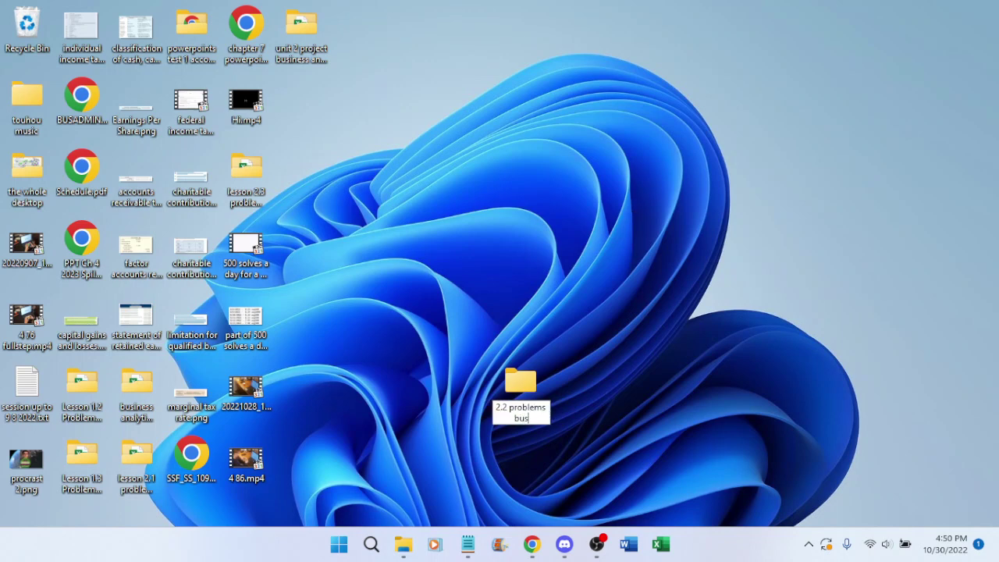
{"action": "type", "text": "iness analy"}
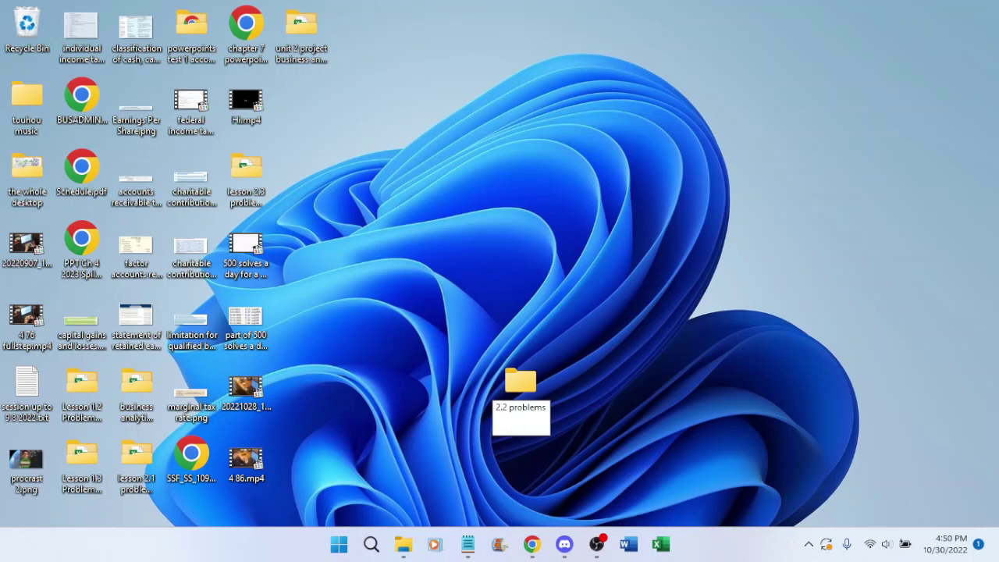
{"action": "type", "text": "tics"}
{"action": "key", "text": "Return"}
{"action": "left_click_drag", "start_coordinate": [544, 376], "coordinate": [723, 244]}
{"action": "left_click", "coordinate": [533, 348]}
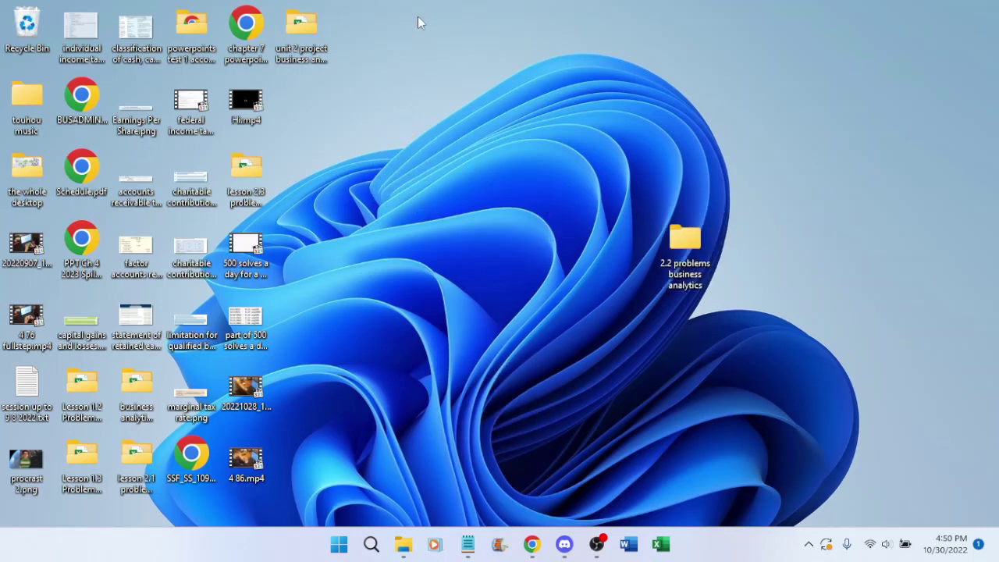
Move today's ten P05 workbooks from Downloads into the "2.2 problems business analytics" folder, and line the folder up with the other desktop icons
{"action": "double_click", "coordinate": [301, 35]}
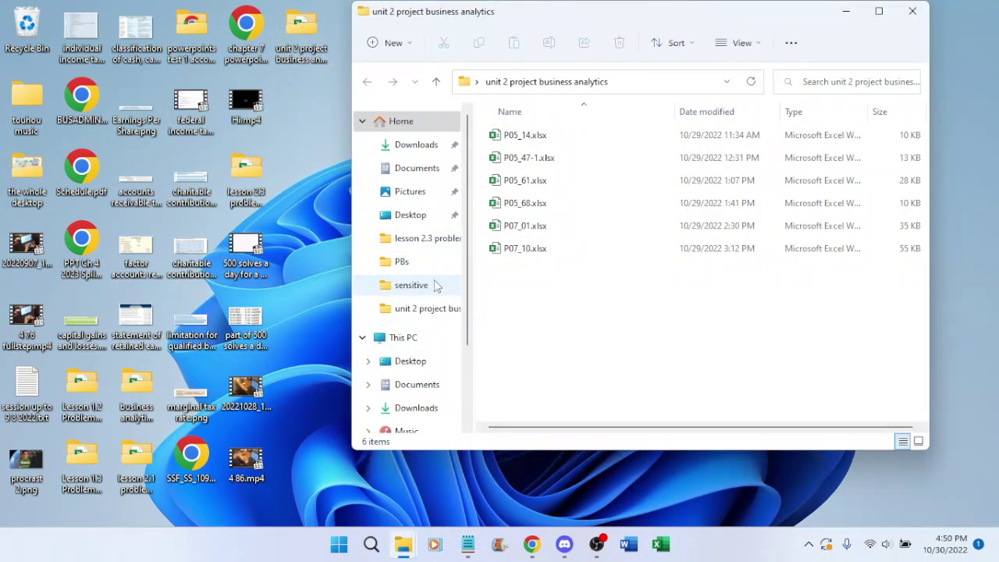
{"action": "left_click", "coordinate": [417, 147]}
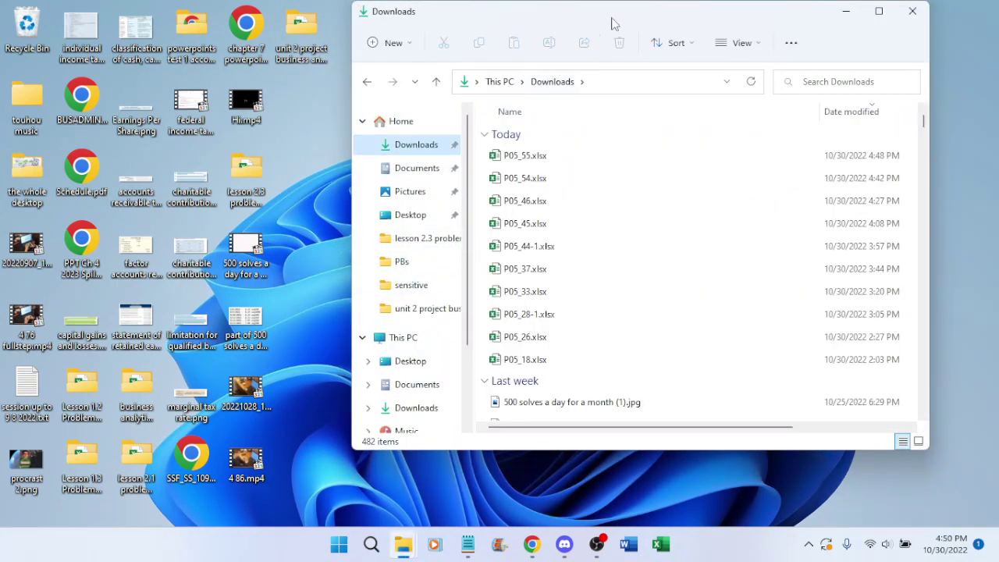
{"action": "left_click_drag", "start_coordinate": [612, 23], "coordinate": [306, 53]}
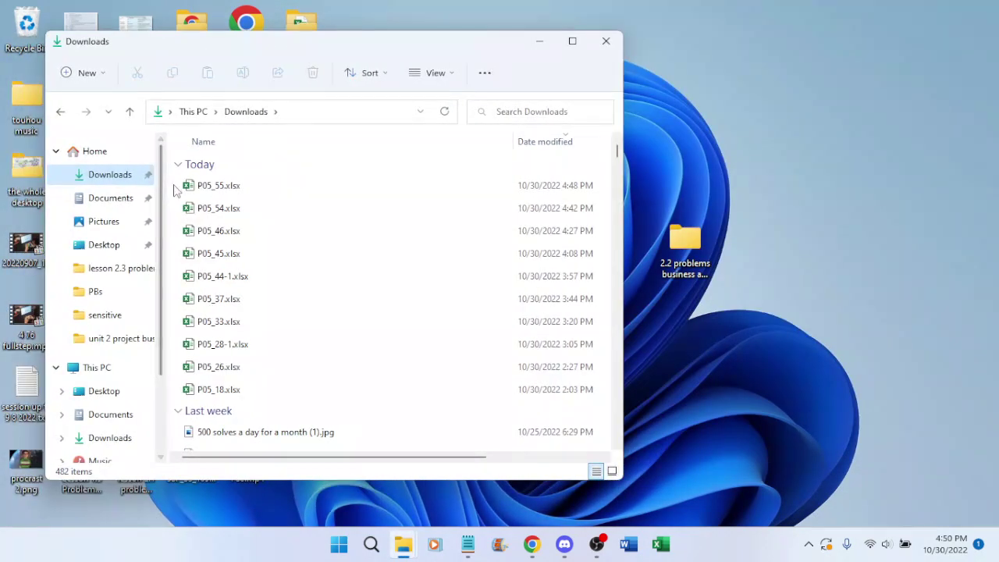
{"action": "left_click_drag", "start_coordinate": [175, 191], "coordinate": [290, 397]}
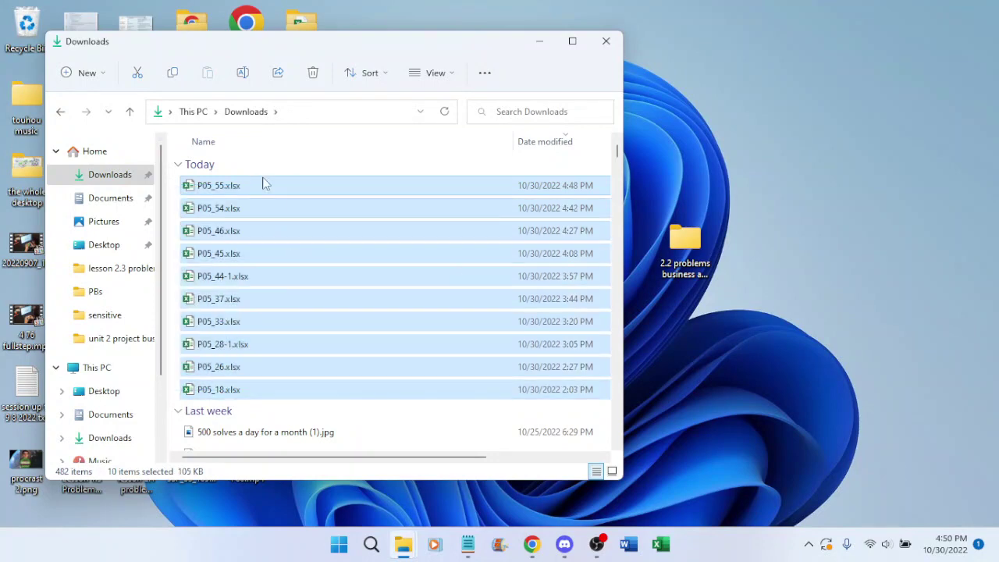
{"action": "left_click_drag", "start_coordinate": [221, 188], "coordinate": [314, 117]}
{"action": "left_click", "coordinate": [605, 40]}
Check the contents of the "2.2 problems business analytics" folder, and close it and the leftover Downloads window
{"action": "double_click", "coordinate": [311, 117]}
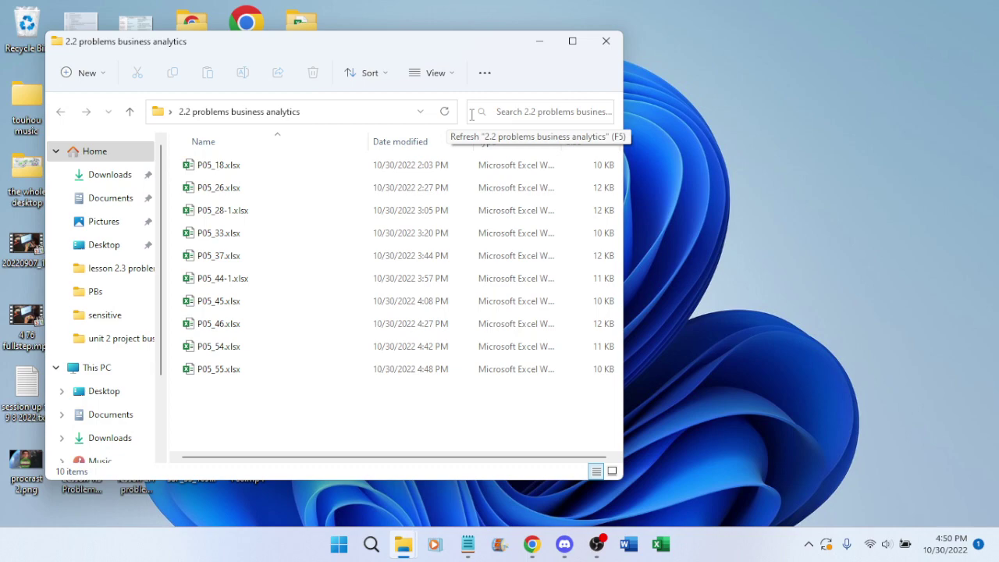
{"action": "left_click", "coordinate": [605, 40]}
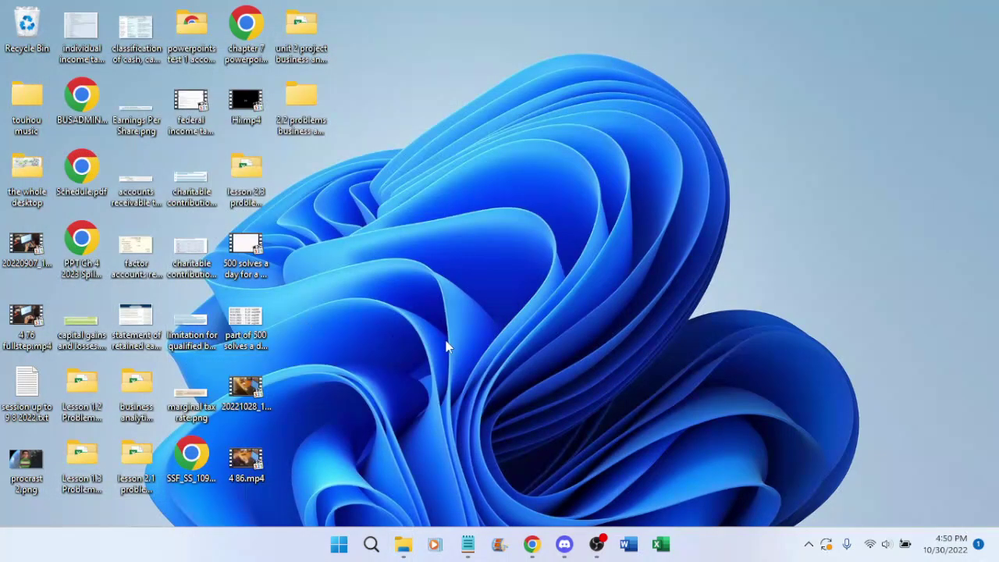
{"action": "left_click", "coordinate": [402, 544]}
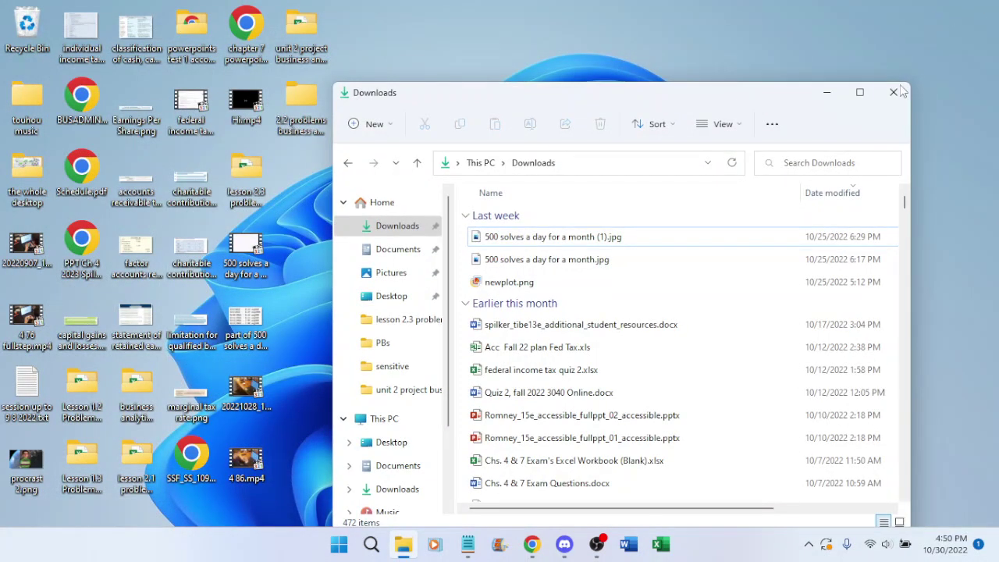
{"action": "left_click", "coordinate": [897, 92]}
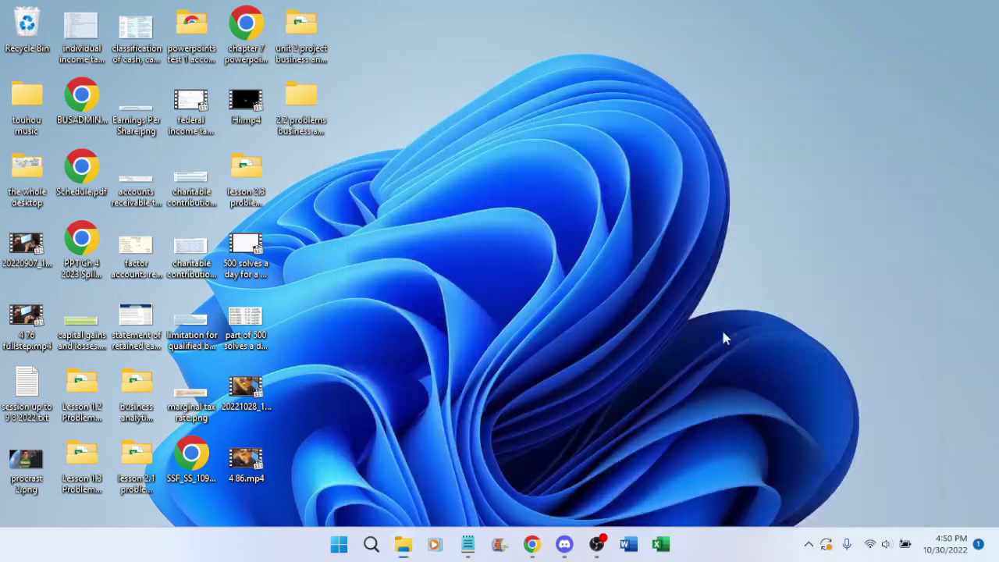
Switch to Chrome, review the Lesson 2.2 Problems instructions and data sets, and start the assignment submission
{"action": "left_click", "coordinate": [595, 544]}
{"action": "left_click", "coordinate": [594, 543]}
{"action": "left_click", "coordinate": [533, 544]}
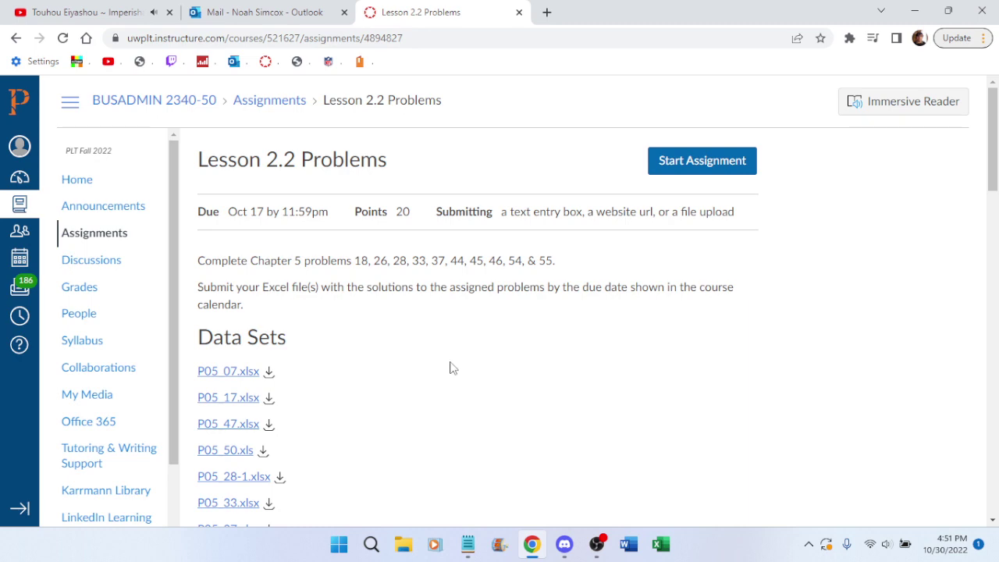
{"action": "scroll", "coordinate": [450, 367], "scroll_direction": "down", "scroll_amount": 8}
{"action": "scroll", "coordinate": [459, 362], "scroll_direction": "up", "scroll_amount": 6}
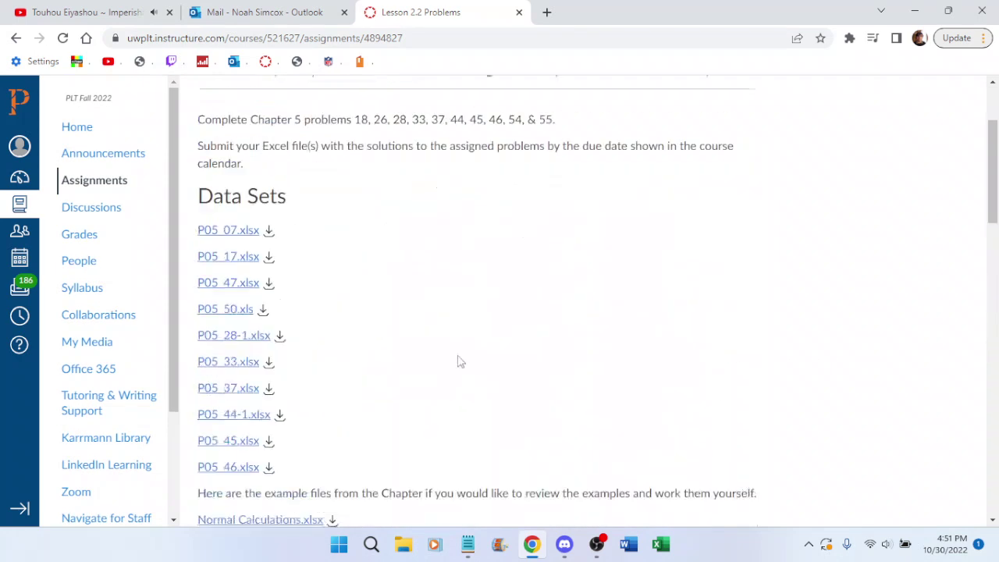
{"action": "scroll", "coordinate": [459, 361], "scroll_direction": "up", "scroll_amount": 2}
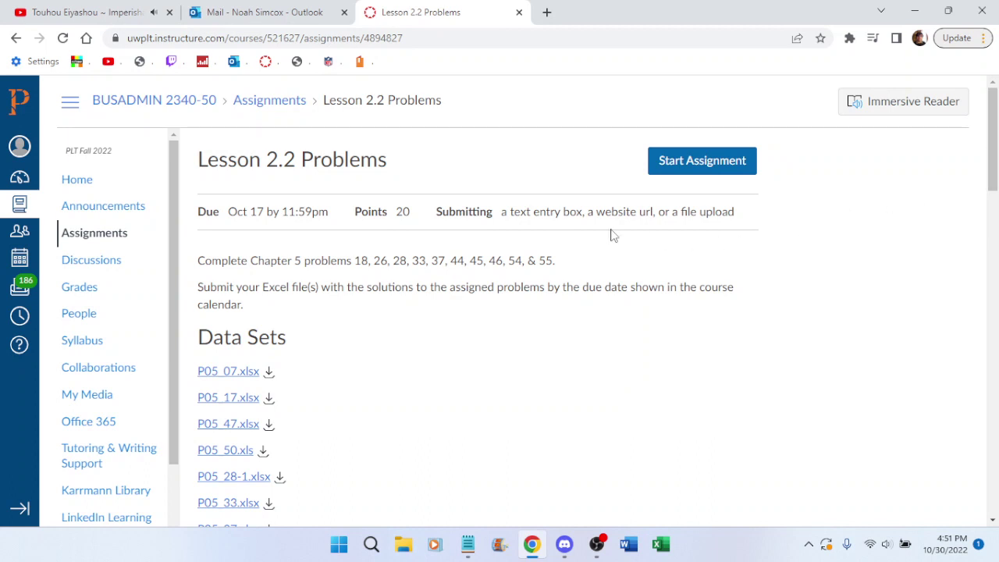
{"action": "scroll", "coordinate": [609, 235], "scroll_direction": "down", "scroll_amount": 1}
{"action": "scroll", "coordinate": [603, 237], "scroll_direction": "up", "scroll_amount": 1}
{"action": "left_click", "coordinate": [660, 164]}
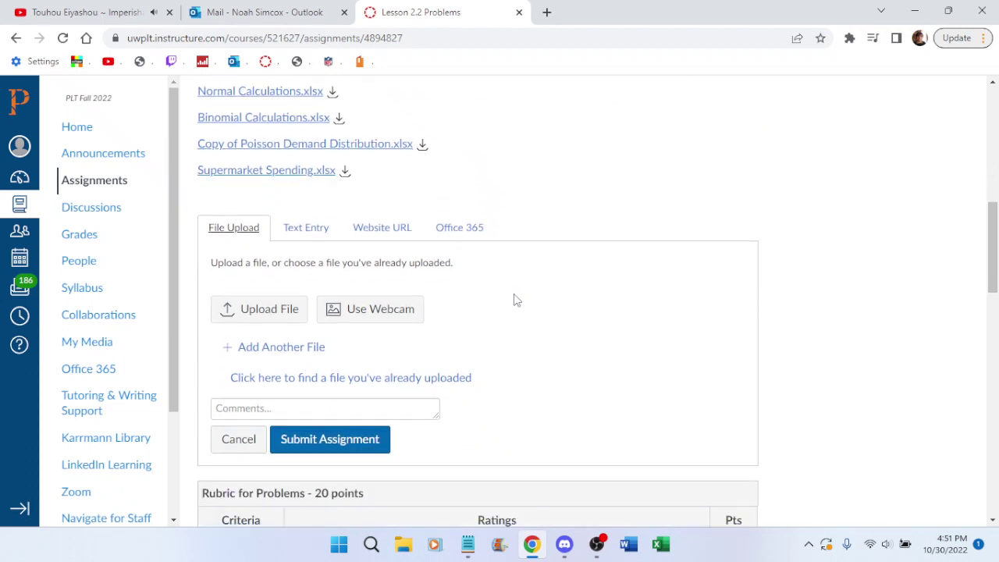
{"action": "scroll", "coordinate": [560, 288], "scroll_direction": "down", "scroll_amount": 1}
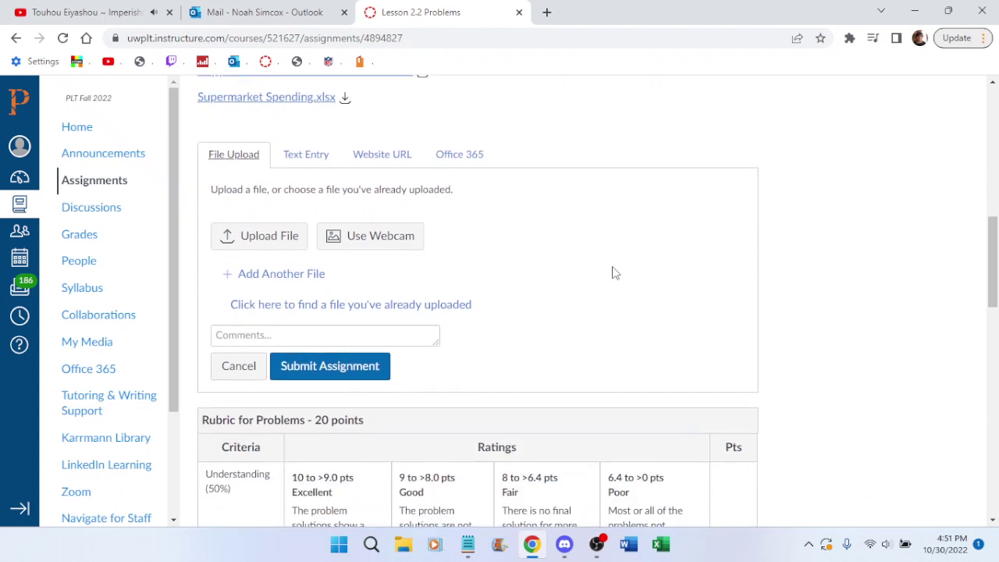
Add file upload slots to the Lesson 2.2 Problems submission until there are ten, one for each workbook
{"action": "left_click", "coordinate": [270, 247]}
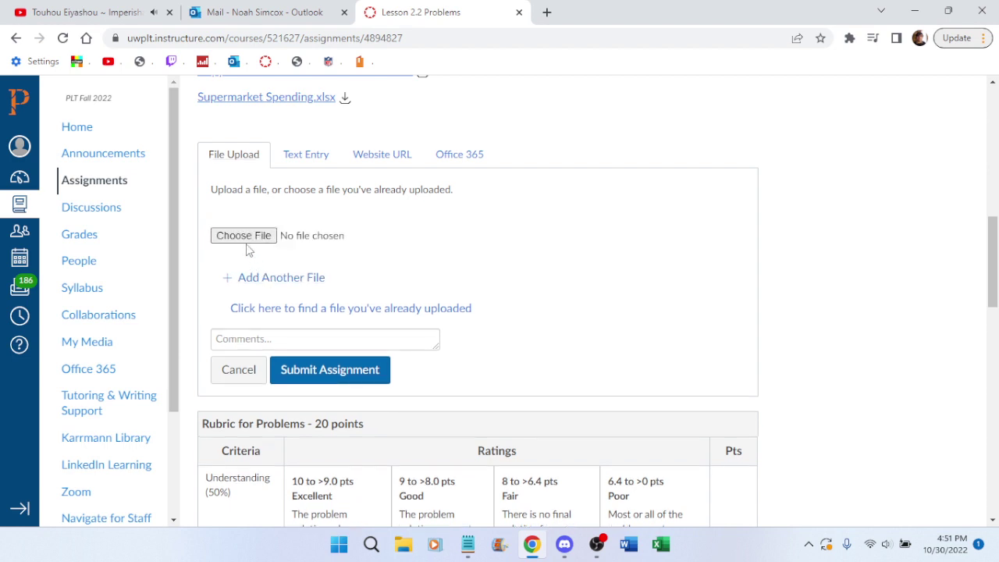
{"action": "left_click", "coordinate": [266, 280]}
{"action": "left_click", "coordinate": [264, 281]}
{"action": "left_click", "coordinate": [249, 324]}
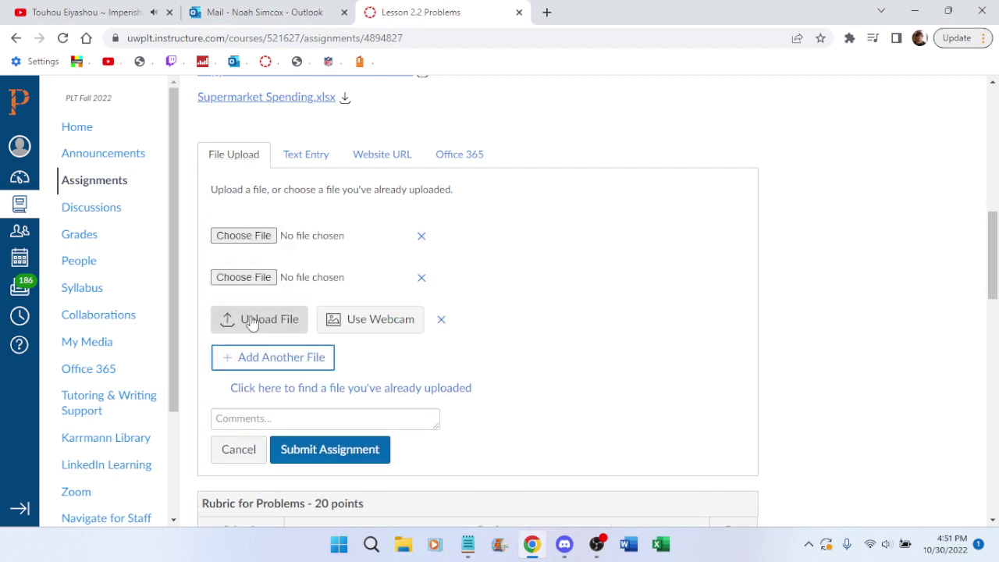
{"action": "left_click", "coordinate": [250, 321]}
{"action": "left_click", "coordinate": [250, 363]}
{"action": "left_click", "coordinate": [251, 363]}
{"action": "scroll", "coordinate": [486, 408], "scroll_direction": "down", "scroll_amount": 2}
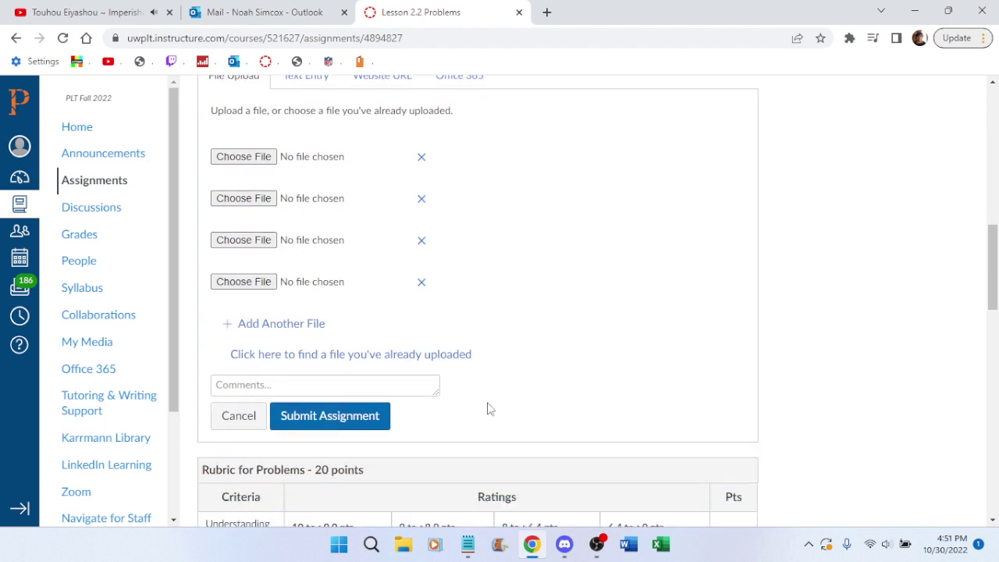
{"action": "left_click", "coordinate": [250, 258]}
{"action": "left_click", "coordinate": [251, 258]}
{"action": "left_click", "coordinate": [258, 298]}
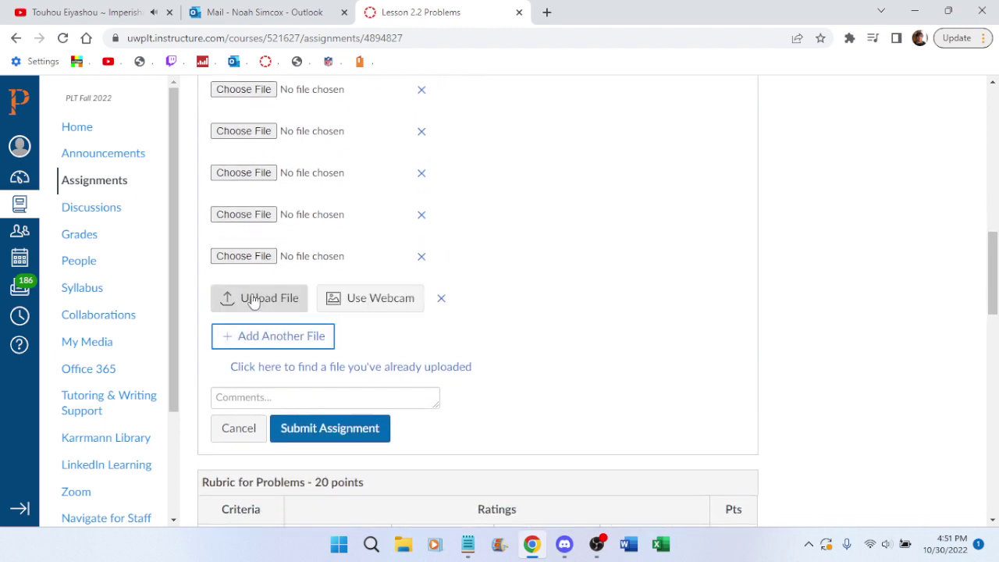
{"action": "left_click", "coordinate": [257, 297]}
{"action": "left_click", "coordinate": [254, 342]}
{"action": "left_click", "coordinate": [249, 340]}
{"action": "scroll", "coordinate": [297, 335], "scroll_direction": "down", "scroll_amount": 1}
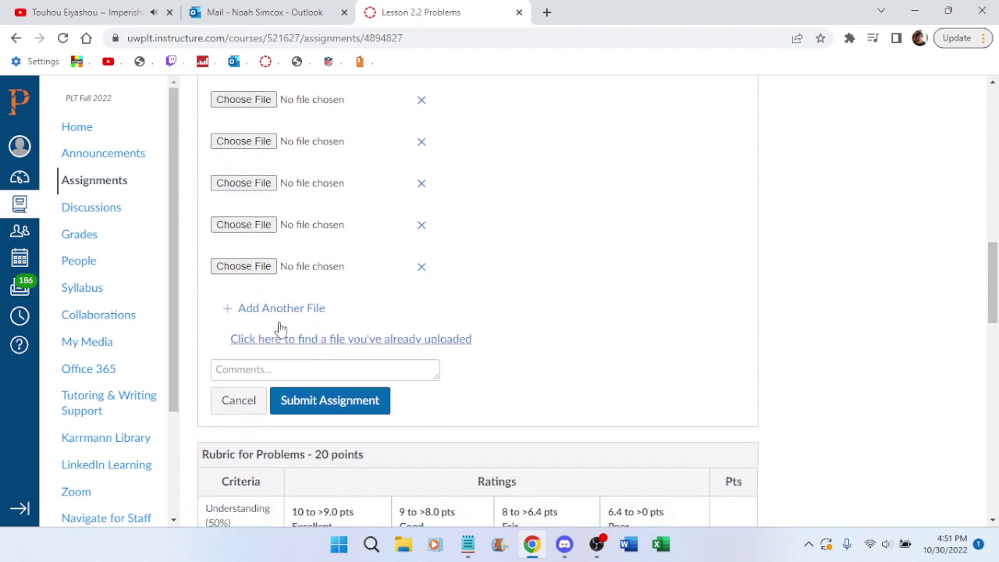
{"action": "left_click", "coordinate": [268, 309]}
{"action": "left_click", "coordinate": [261, 307]}
{"action": "left_click", "coordinate": [268, 350]}
{"action": "left_click", "coordinate": [259, 349]}
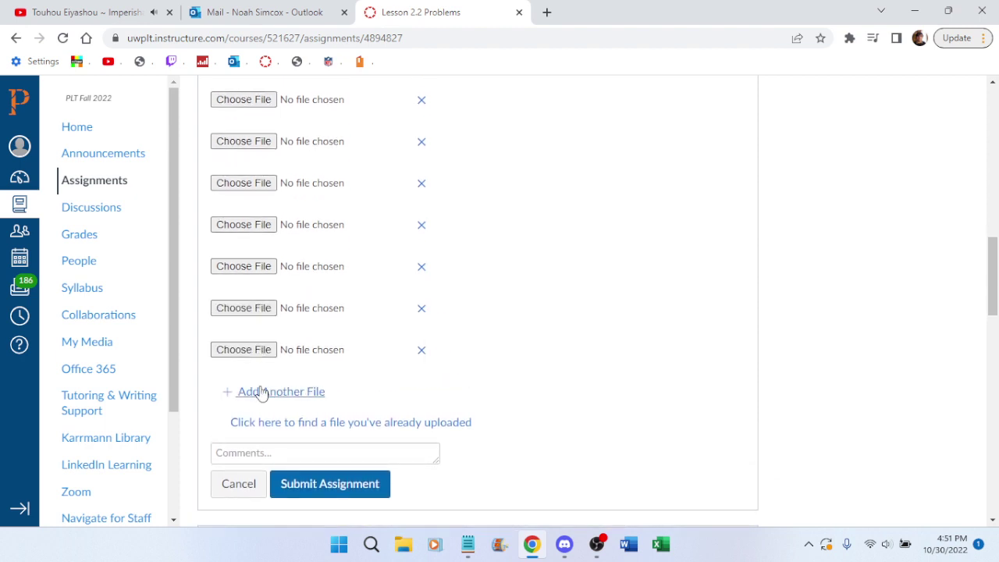
{"action": "left_click", "coordinate": [260, 392]}
{"action": "left_click", "coordinate": [253, 390]}
{"action": "scroll", "coordinate": [532, 364], "scroll_direction": "up", "scroll_amount": 3}
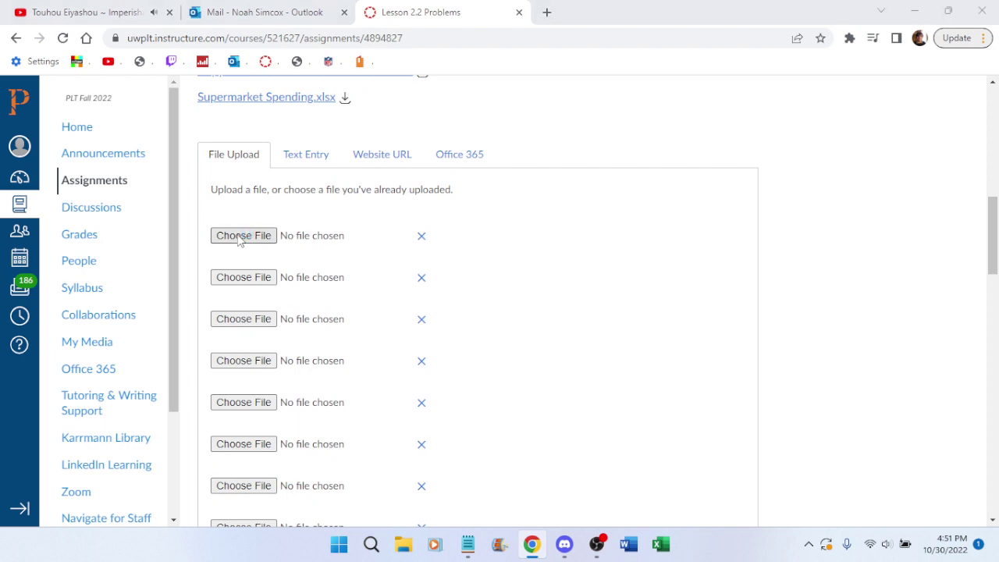
Attach P05_18.xlsx from the desktop folder "2.2 problems business analytics" in the first upload slot
{"action": "left_click", "coordinate": [240, 236]}
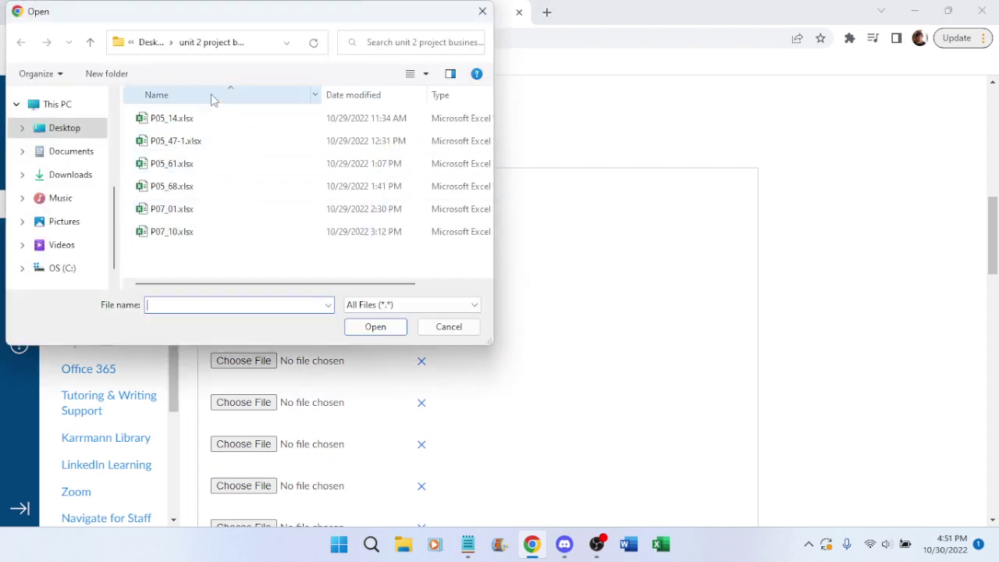
{"action": "left_click", "coordinate": [150, 42]}
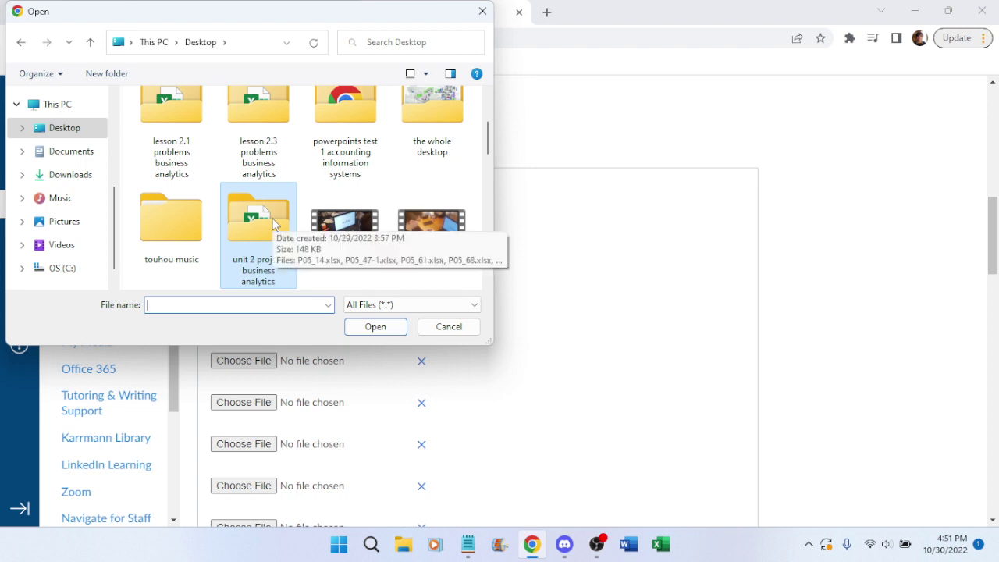
{"action": "scroll", "coordinate": [274, 223], "scroll_direction": "up", "scroll_amount": 2}
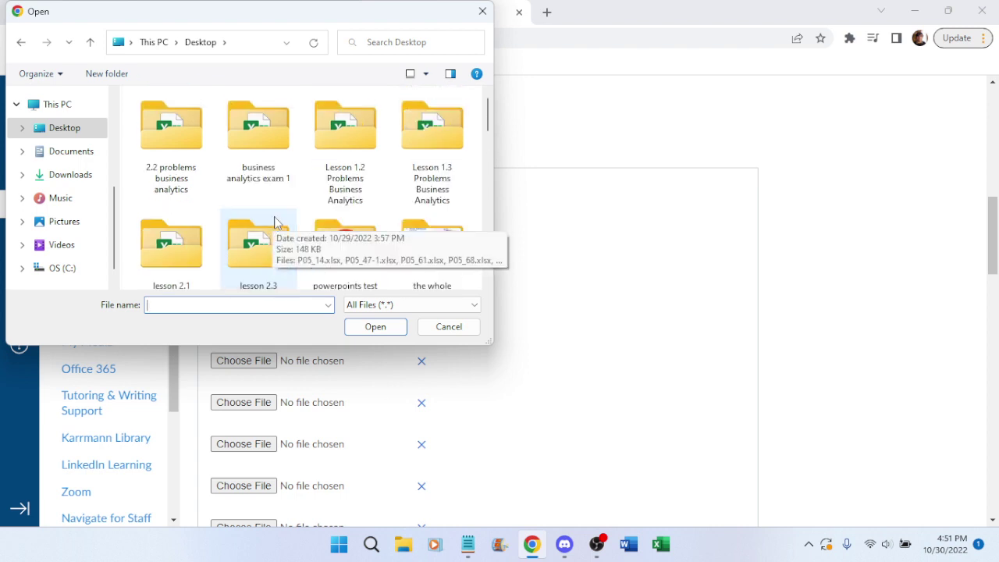
{"action": "double_click", "coordinate": [171, 142]}
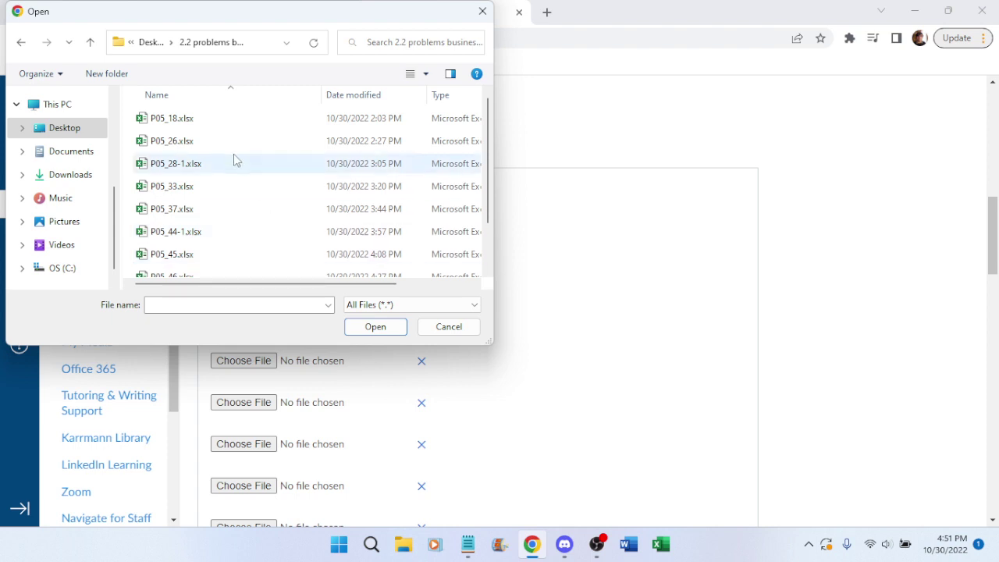
{"action": "scroll", "coordinate": [238, 153], "scroll_direction": "down", "scroll_amount": 1}
{"action": "scroll", "coordinate": [242, 152], "scroll_direction": "up", "scroll_amount": 1}
{"action": "scroll", "coordinate": [243, 153], "scroll_direction": "down", "scroll_amount": 1}
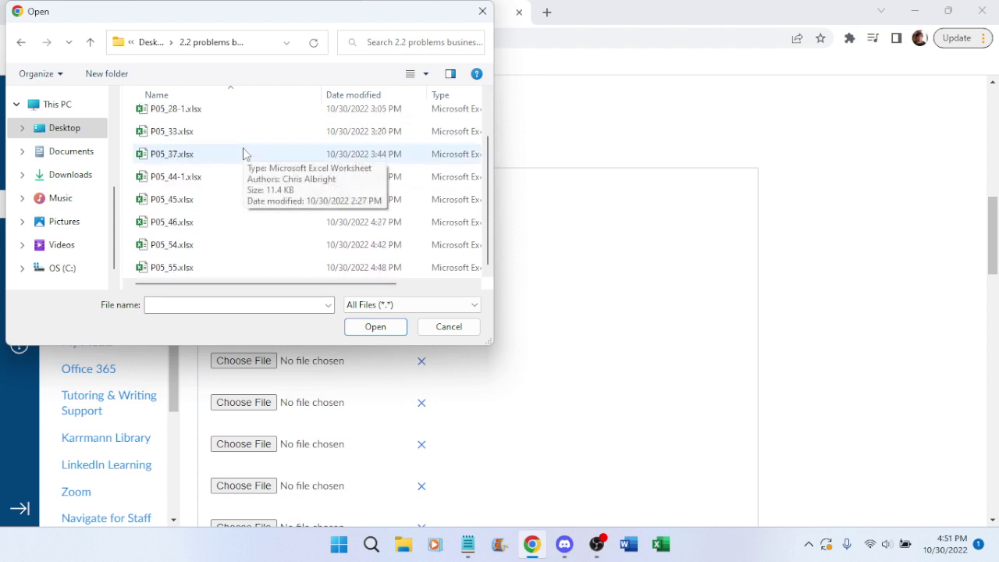
{"action": "scroll", "coordinate": [246, 156], "scroll_direction": "up", "scroll_amount": 1}
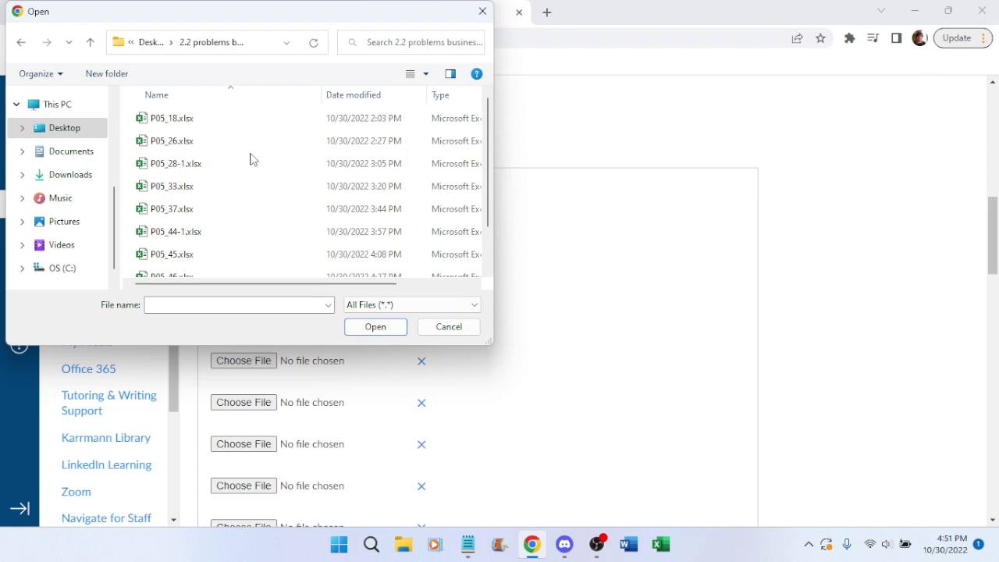
{"action": "double_click", "coordinate": [178, 125]}
Attach P05_26.xlsx in the second upload slot and P05_28-1.xlsx in the third
{"action": "left_click", "coordinate": [245, 280]}
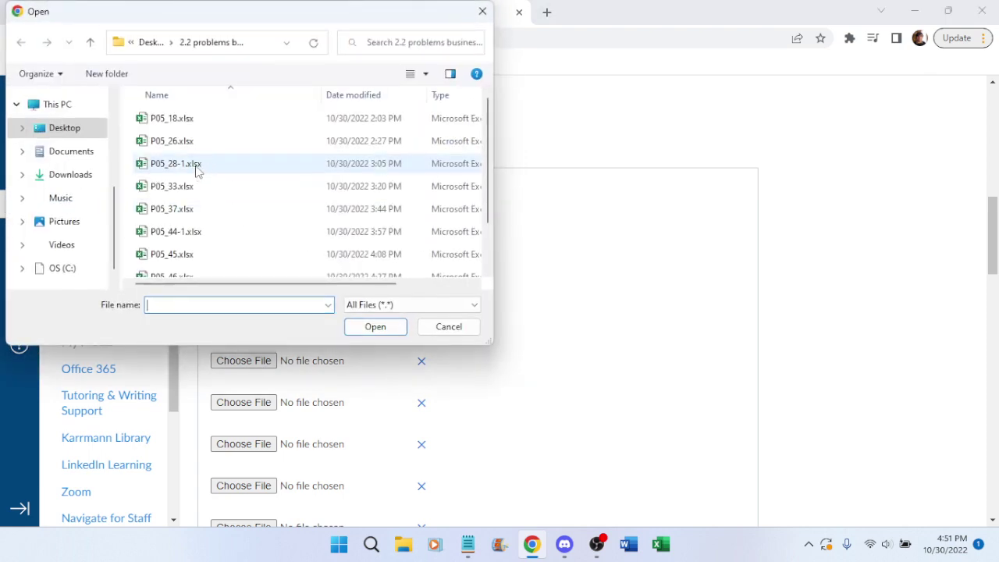
{"action": "double_click", "coordinate": [183, 142]}
{"action": "left_click", "coordinate": [256, 321]}
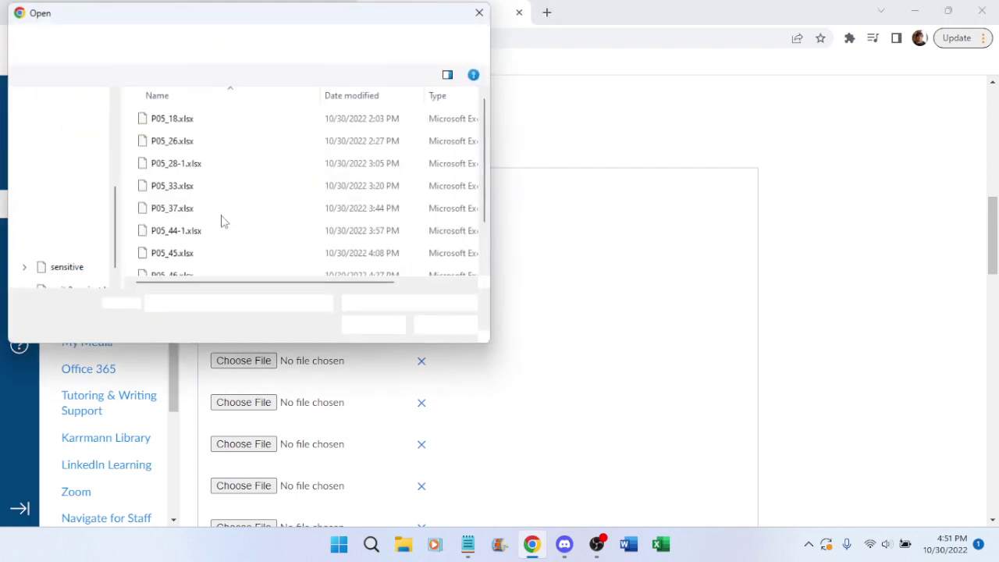
{"action": "left_click", "coordinate": [181, 166]}
{"action": "left_click", "coordinate": [188, 167]}
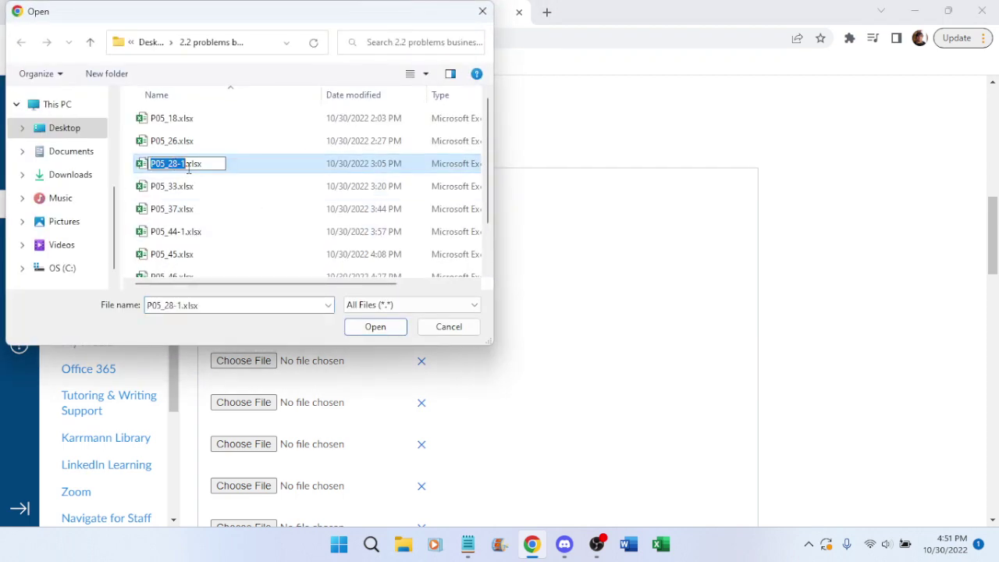
{"action": "left_click", "coordinate": [238, 167]}
{"action": "double_click", "coordinate": [170, 164]}
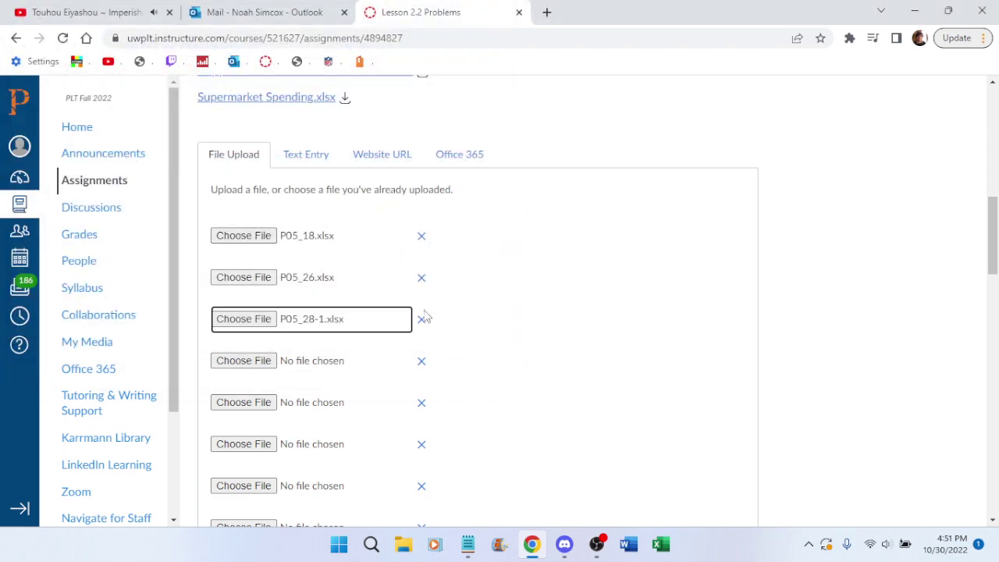
Attach P05_33.xlsx, P05_37.xlsx and P05_44-1.xlsx in the fourth, fifth and sixth upload slots
{"action": "scroll", "coordinate": [425, 317], "scroll_direction": "down", "scroll_amount": 2}
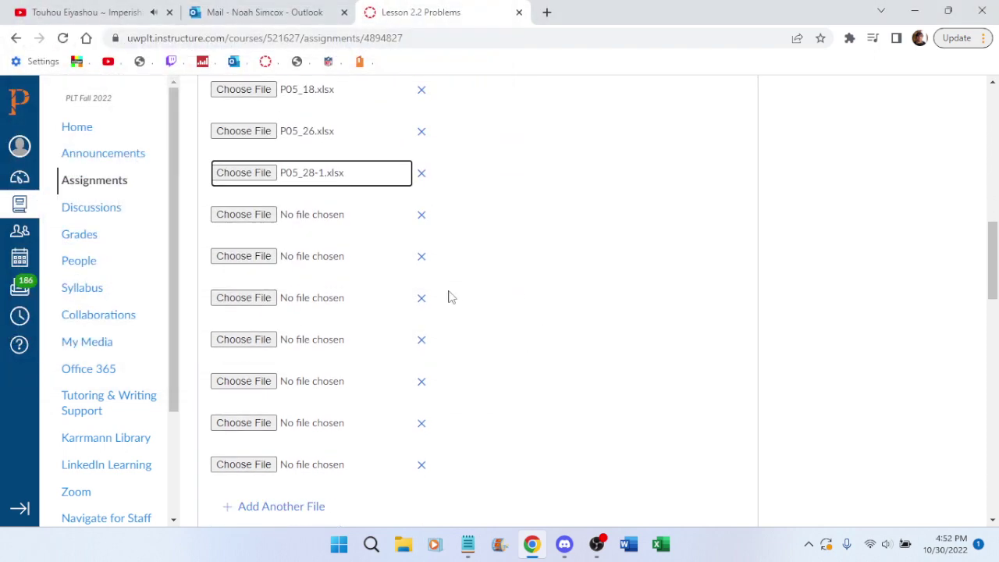
{"action": "left_click", "coordinate": [241, 216]}
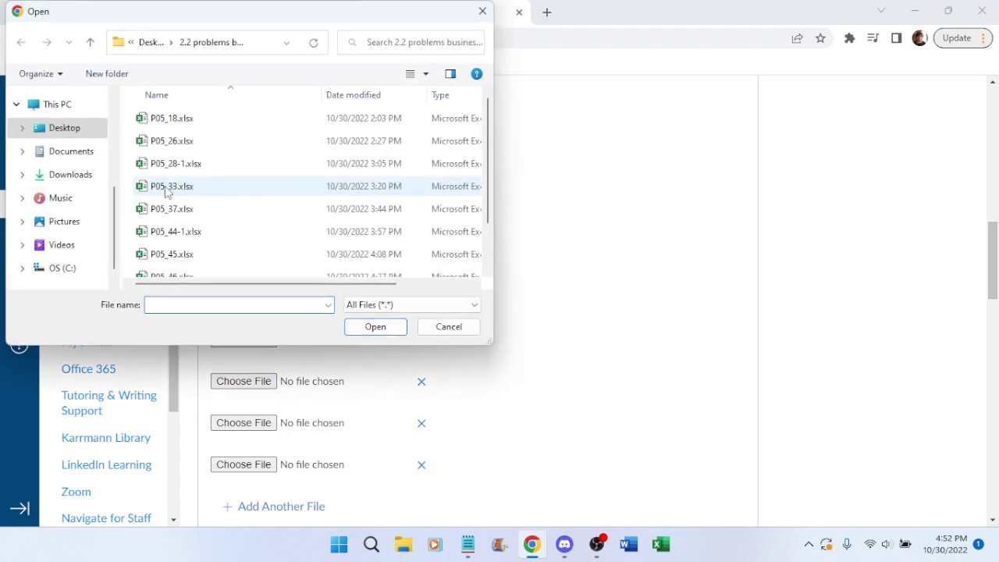
{"action": "double_click", "coordinate": [166, 192]}
{"action": "left_click", "coordinate": [238, 257]}
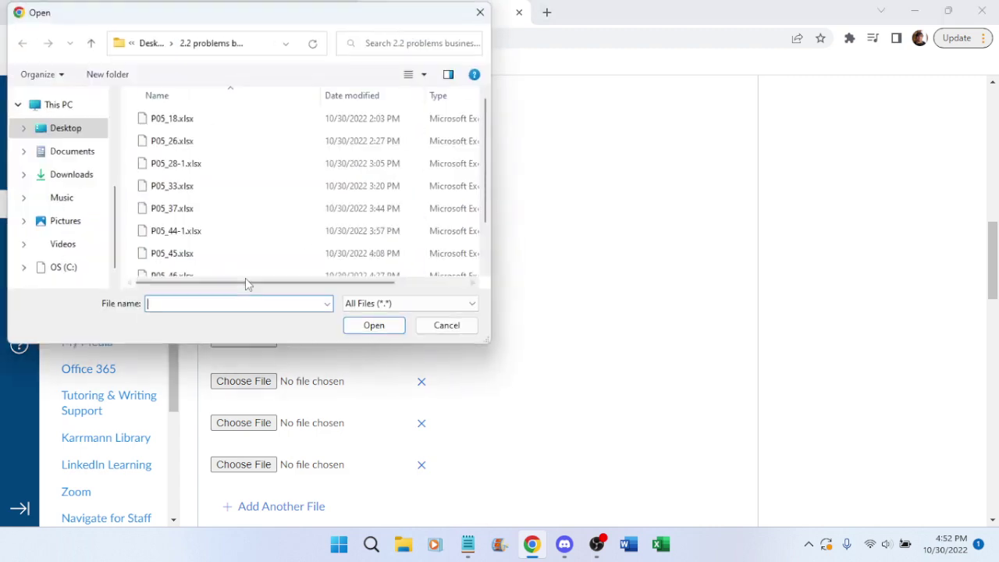
{"action": "double_click", "coordinate": [187, 210]}
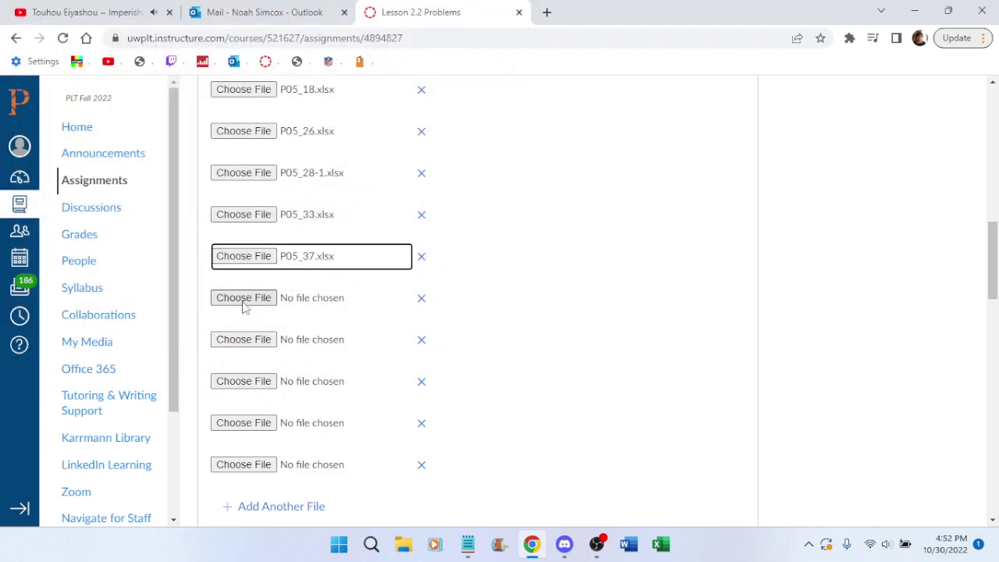
{"action": "left_click", "coordinate": [242, 300]}
{"action": "double_click", "coordinate": [181, 234]}
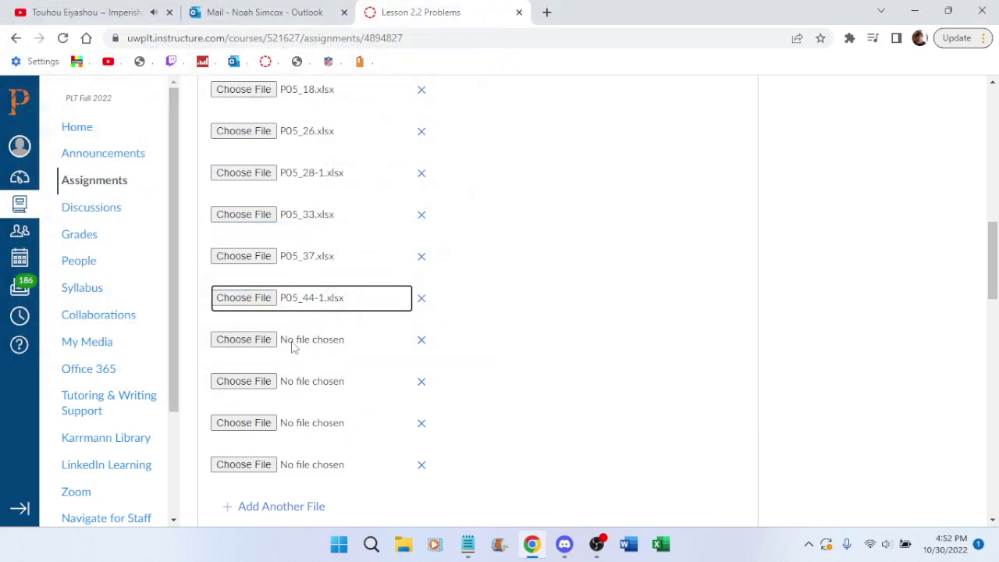
Attach P05_45.xlsx in the seventh upload slot and P05_46.xlsx in the eighth
{"action": "scroll", "coordinate": [499, 359], "scroll_direction": "down", "scroll_amount": 1}
{"action": "left_click", "coordinate": [242, 265]}
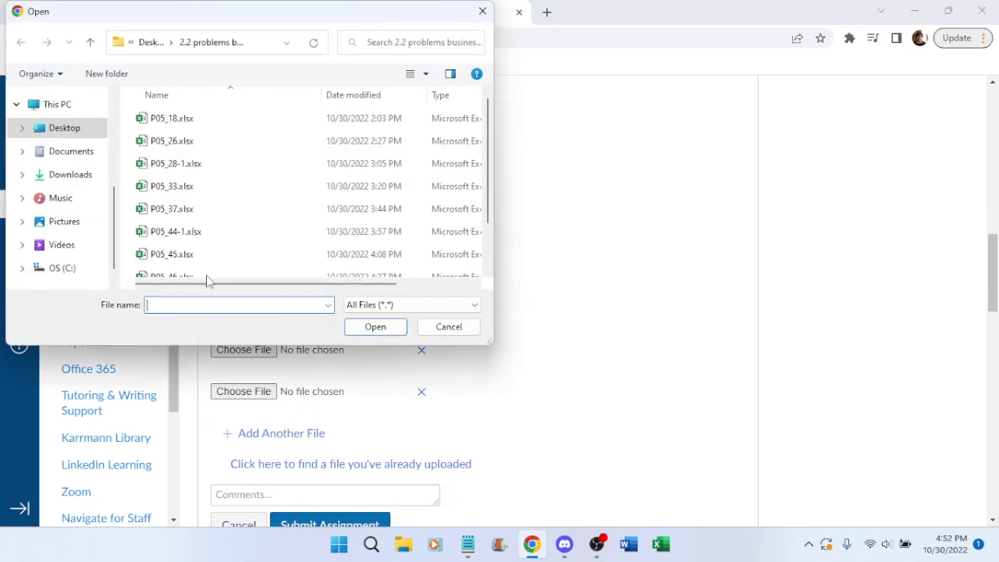
{"action": "double_click", "coordinate": [187, 254]}
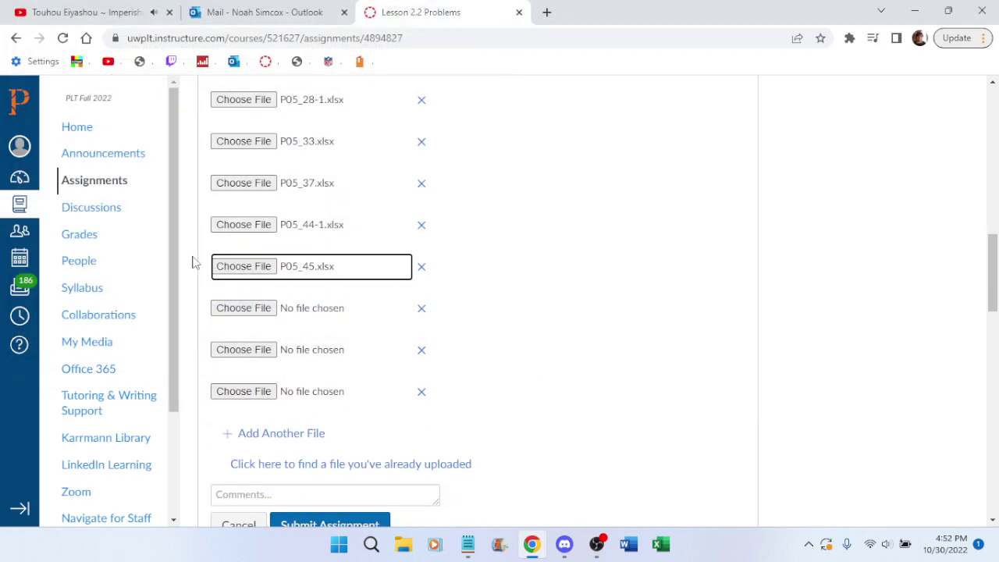
{"action": "left_click", "coordinate": [242, 308]}
{"action": "scroll", "coordinate": [242, 246], "scroll_direction": "down", "scroll_amount": 1}
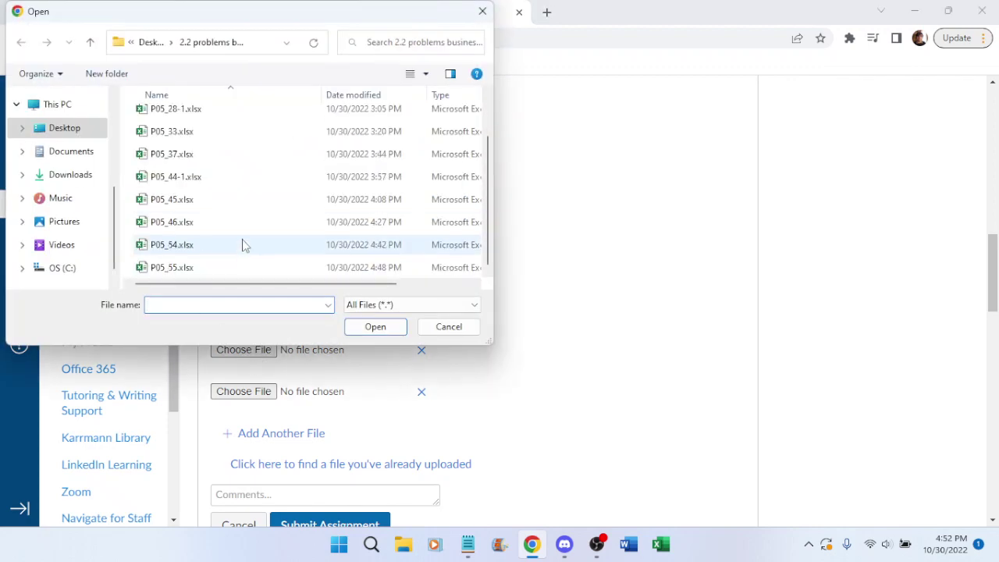
{"action": "double_click", "coordinate": [185, 222]}
Attach P05_54.xlsx in the ninth upload slot and P05_55.xlsx in the tenth
{"action": "scroll", "coordinate": [535, 303], "scroll_direction": "down", "scroll_amount": 1}
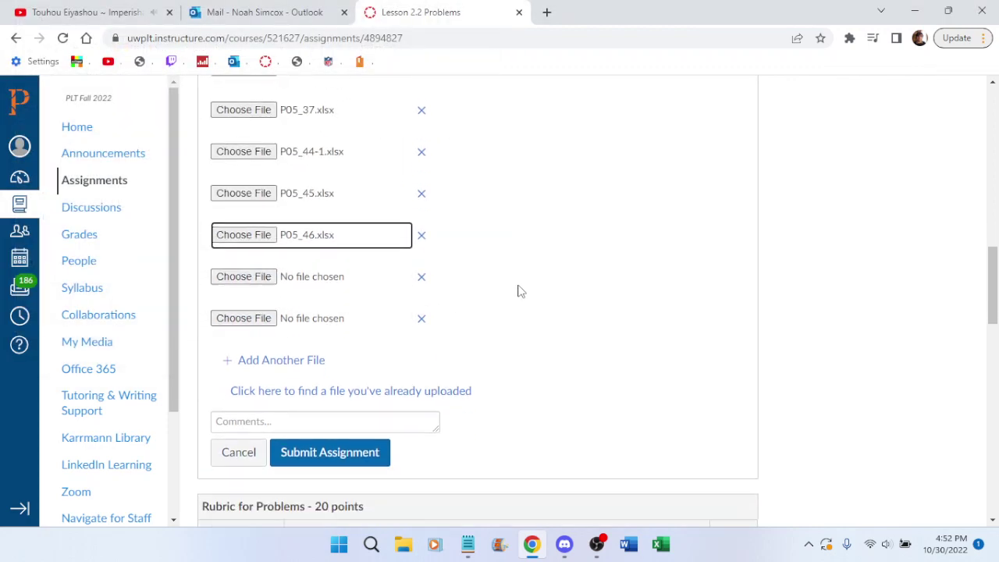
{"action": "left_click", "coordinate": [253, 278]}
{"action": "scroll", "coordinate": [227, 257], "scroll_direction": "down", "scroll_amount": 1}
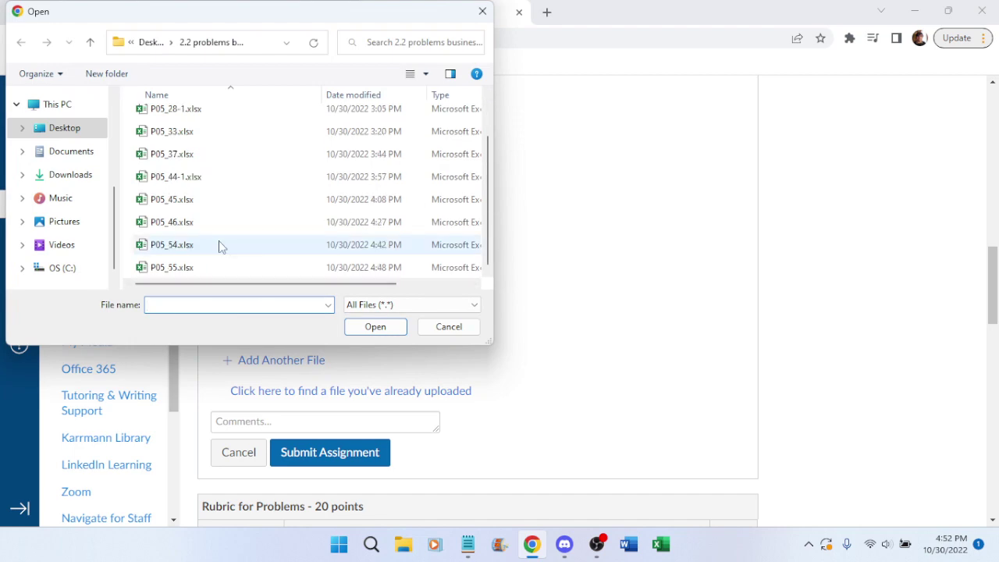
{"action": "double_click", "coordinate": [165, 248]}
{"action": "left_click", "coordinate": [245, 321]}
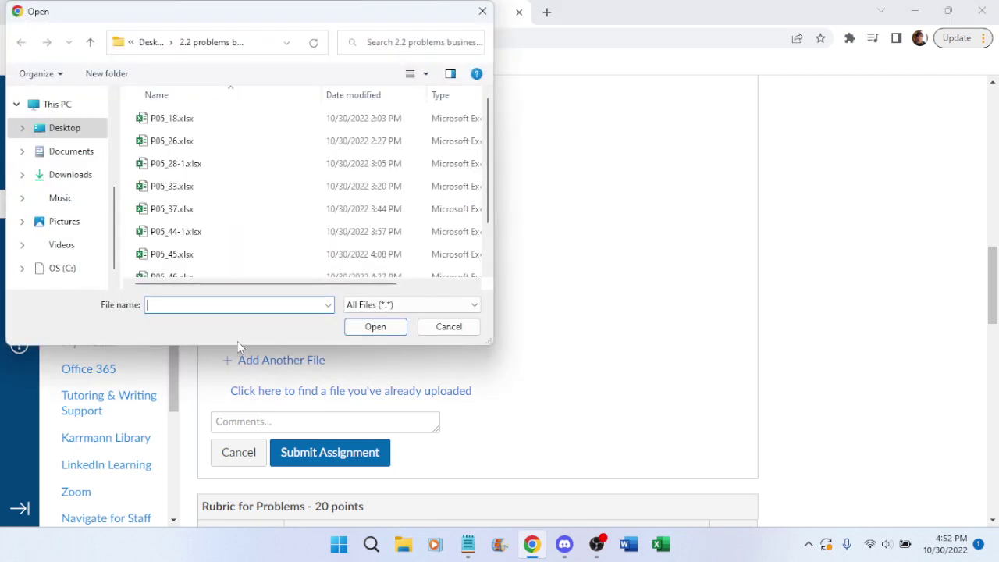
{"action": "scroll", "coordinate": [189, 258], "scroll_direction": "down", "scroll_amount": 1}
{"action": "double_click", "coordinate": [187, 266]}
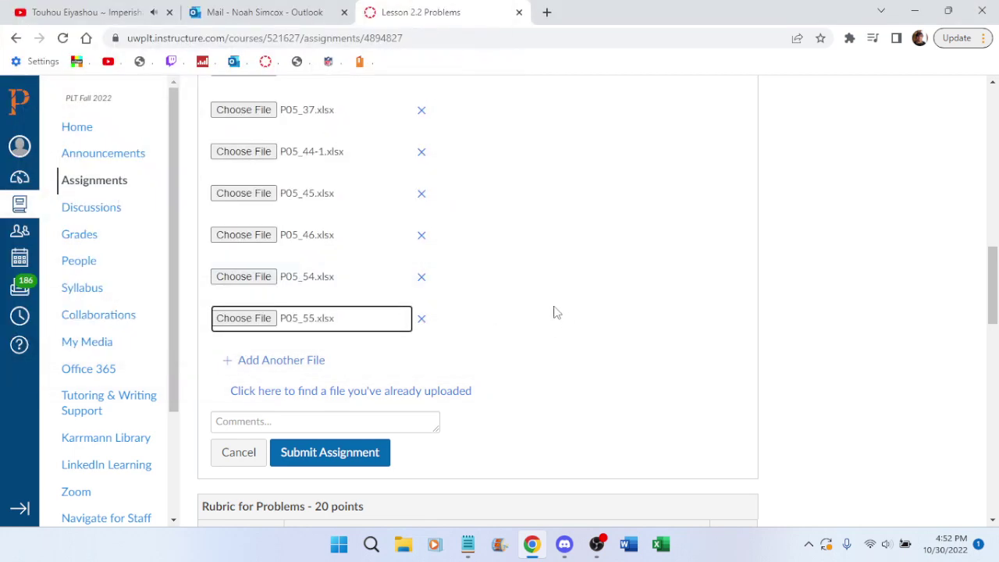
Check the attached workbooks against the Chapter 5 problem numbers listed in the assignment instructions
{"action": "scroll", "coordinate": [552, 309], "scroll_direction": "up", "scroll_amount": 3}
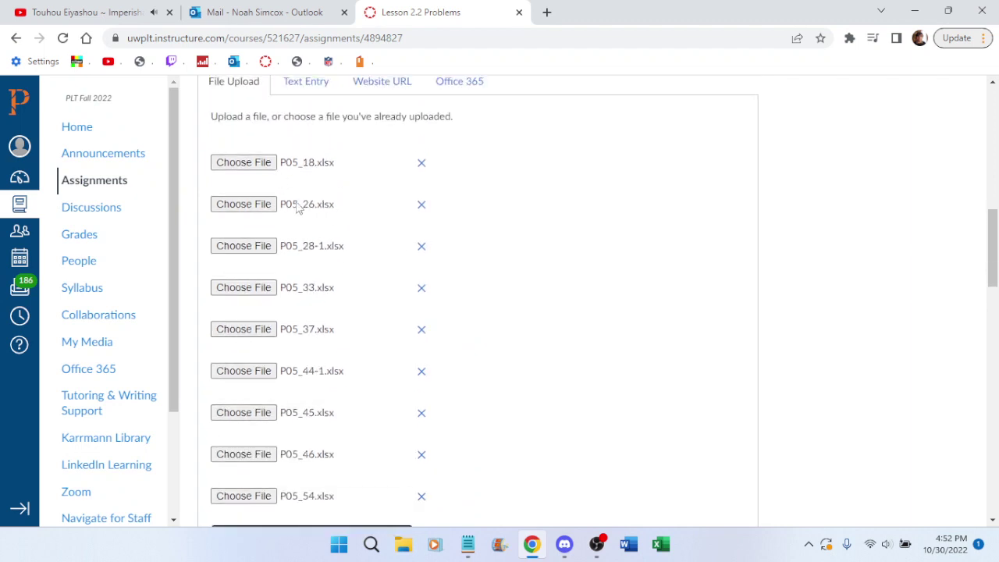
{"action": "scroll", "coordinate": [326, 161], "scroll_direction": "down", "scroll_amount": 1}
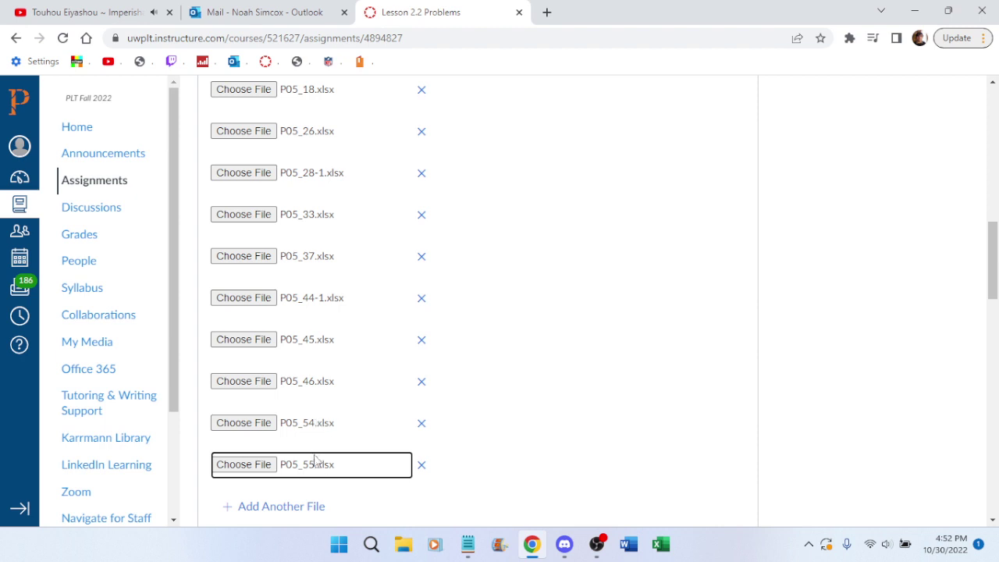
{"action": "scroll", "coordinate": [520, 339], "scroll_direction": "down", "scroll_amount": 3}
{"action": "scroll", "coordinate": [565, 291], "scroll_direction": "up", "scroll_amount": 3}
{"action": "scroll", "coordinate": [566, 290], "scroll_direction": "up", "scroll_amount": 1}
{"action": "scroll", "coordinate": [564, 290], "scroll_direction": "down", "scroll_amount": 2}
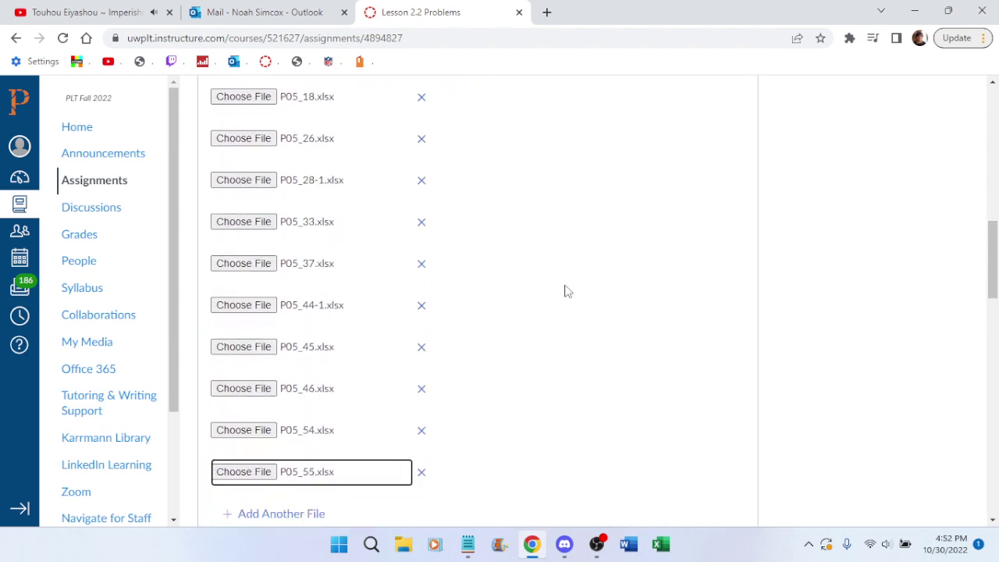
{"action": "scroll", "coordinate": [565, 289], "scroll_direction": "up", "scroll_amount": 4}
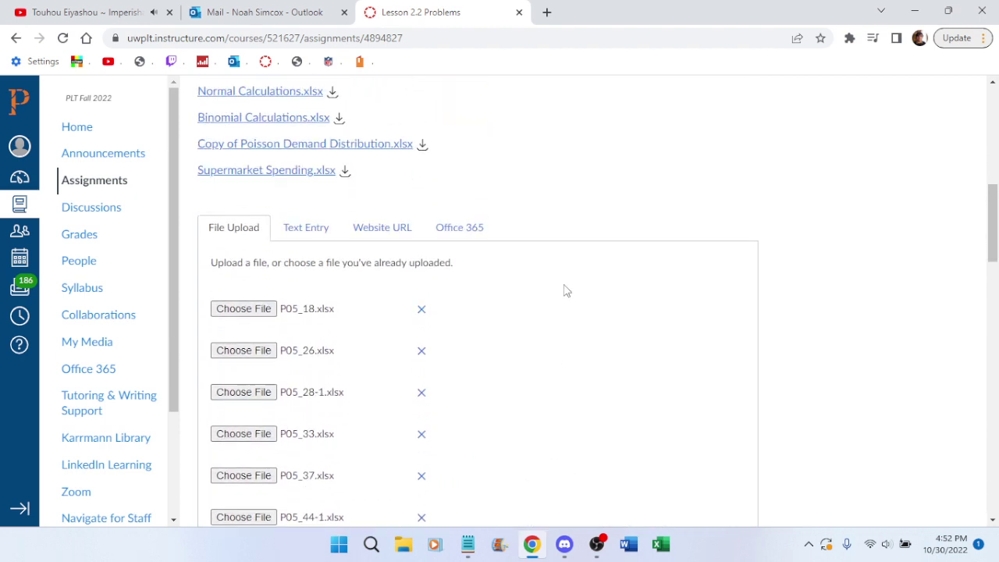
{"action": "scroll", "coordinate": [564, 289], "scroll_direction": "up", "scroll_amount": 7}
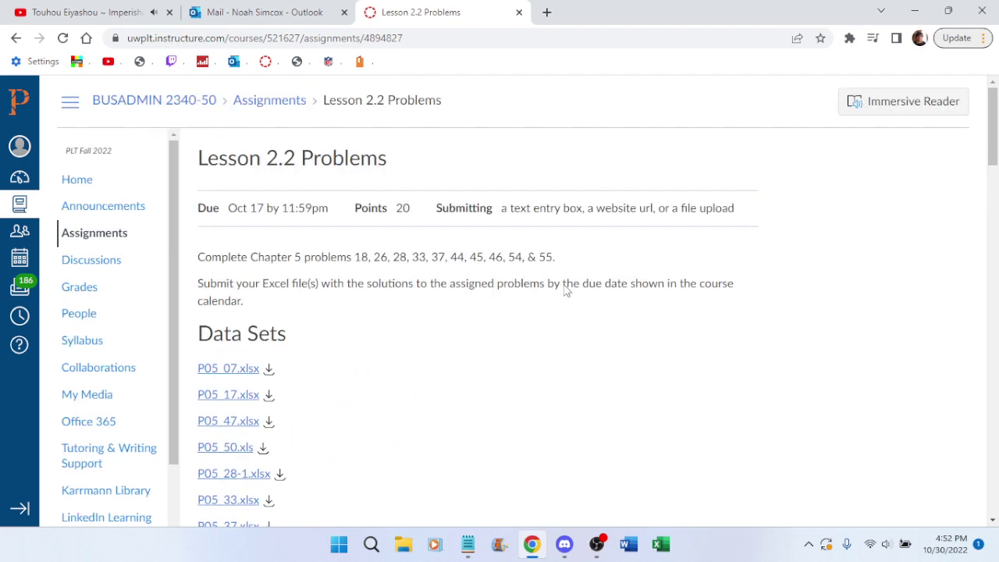
{"action": "scroll", "coordinate": [564, 287], "scroll_direction": "down", "scroll_amount": 7}
{"action": "scroll", "coordinate": [564, 284], "scroll_direction": "down", "scroll_amount": 5}
{"action": "scroll", "coordinate": [566, 290], "scroll_direction": "down", "scroll_amount": 1}
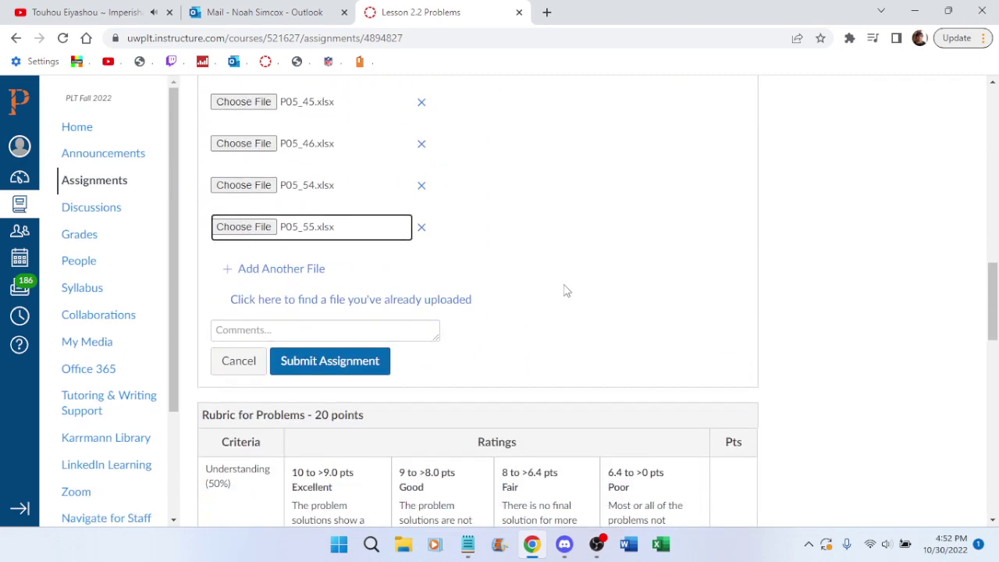
{"action": "scroll", "coordinate": [564, 289], "scroll_direction": "up", "scroll_amount": 13}
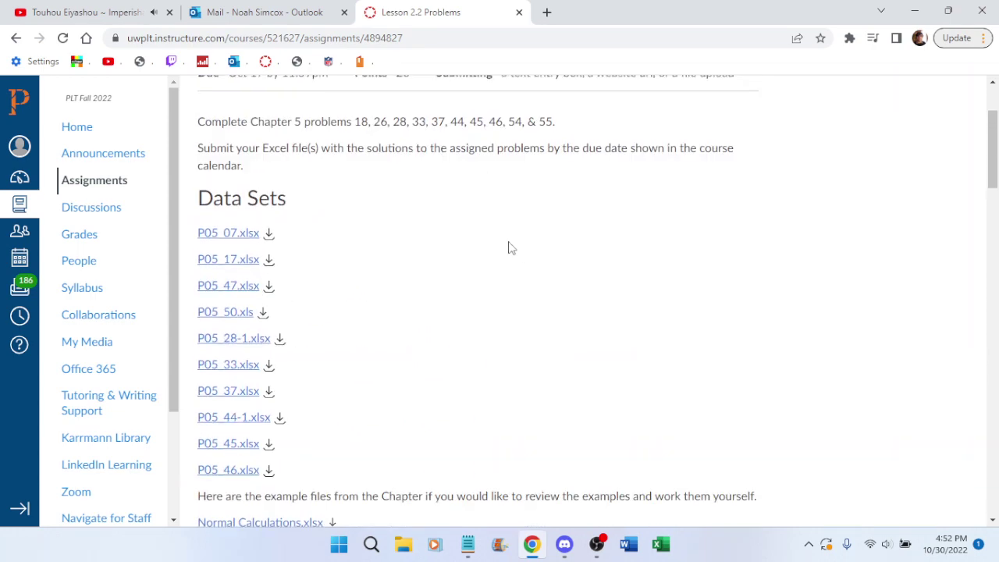
Submit the Lesson 2.2 Problems assignment with the attached workbooks
{"action": "scroll", "coordinate": [509, 248], "scroll_direction": "down", "scroll_amount": 12}
{"action": "left_click", "coordinate": [328, 289]}
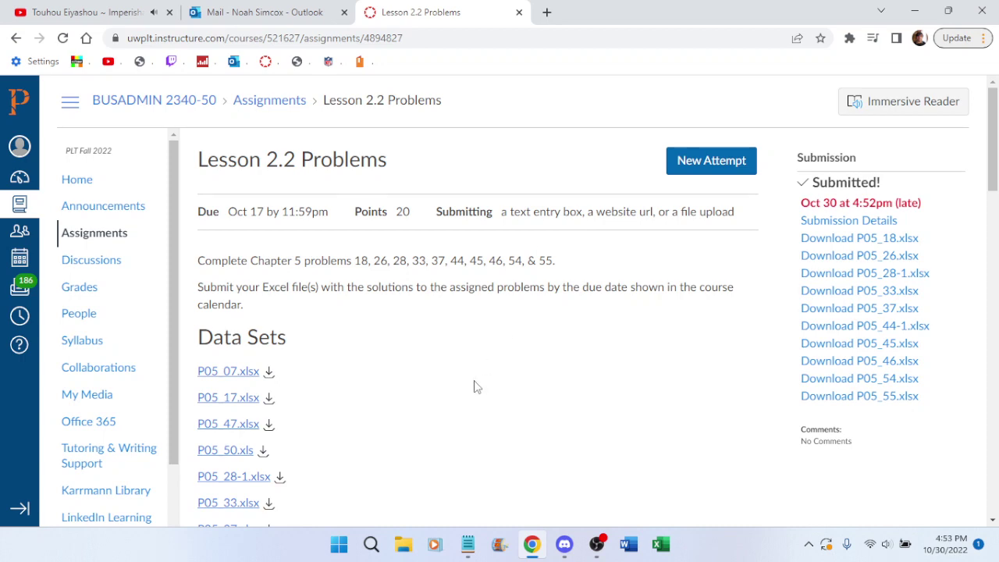
{"action": "scroll", "coordinate": [575, 410], "scroll_direction": "down", "scroll_amount": 3}
{"action": "scroll", "coordinate": [598, 395], "scroll_direction": "up", "scroll_amount": 3}
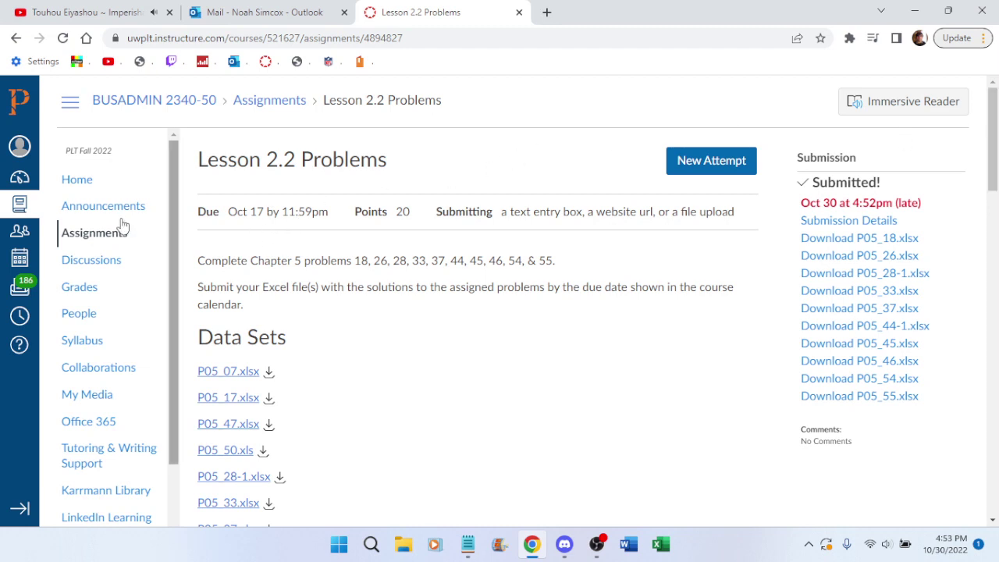
Open the course's assignments list and review the status of the upcoming and past assignments
{"action": "left_click", "coordinate": [96, 234]}
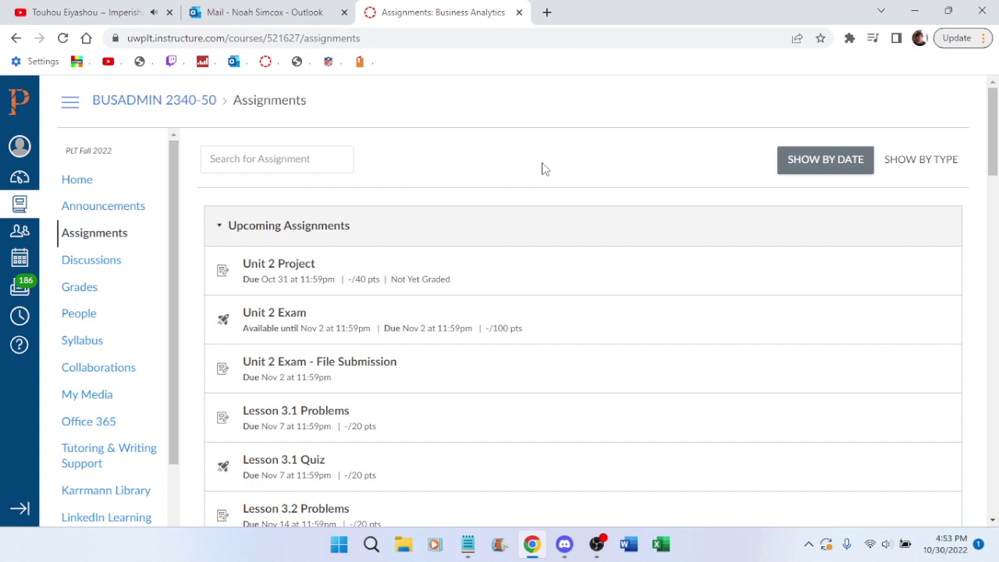
{"action": "scroll", "coordinate": [570, 252], "scroll_direction": "down", "scroll_amount": 10}
{"action": "scroll", "coordinate": [570, 252], "scroll_direction": "up", "scroll_amount": 8}
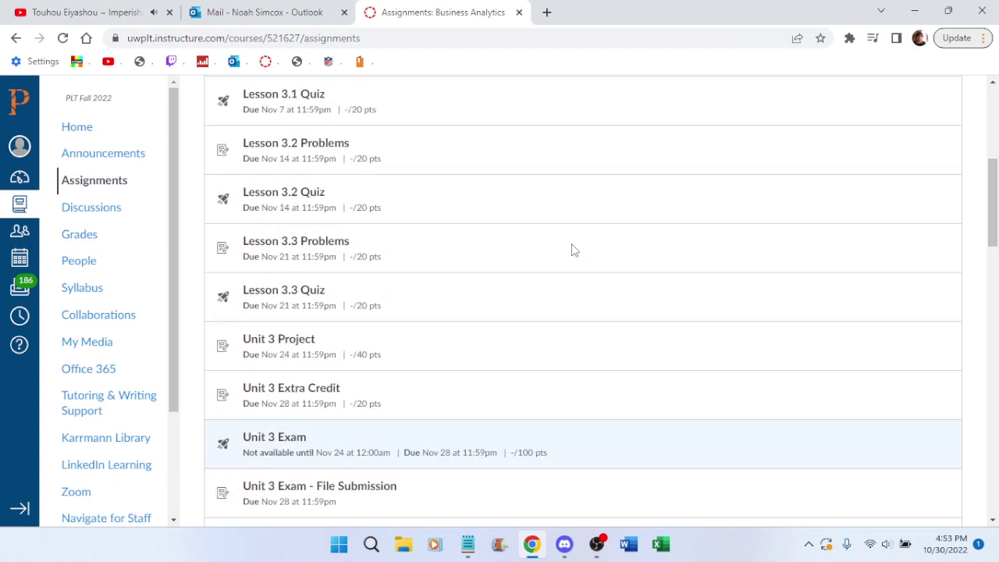
{"action": "scroll", "coordinate": [572, 250], "scroll_direction": "down", "scroll_amount": 7}
{"action": "scroll", "coordinate": [573, 250], "scroll_direction": "down", "scroll_amount": 3}
{"action": "scroll", "coordinate": [573, 249], "scroll_direction": "down", "scroll_amount": 2}
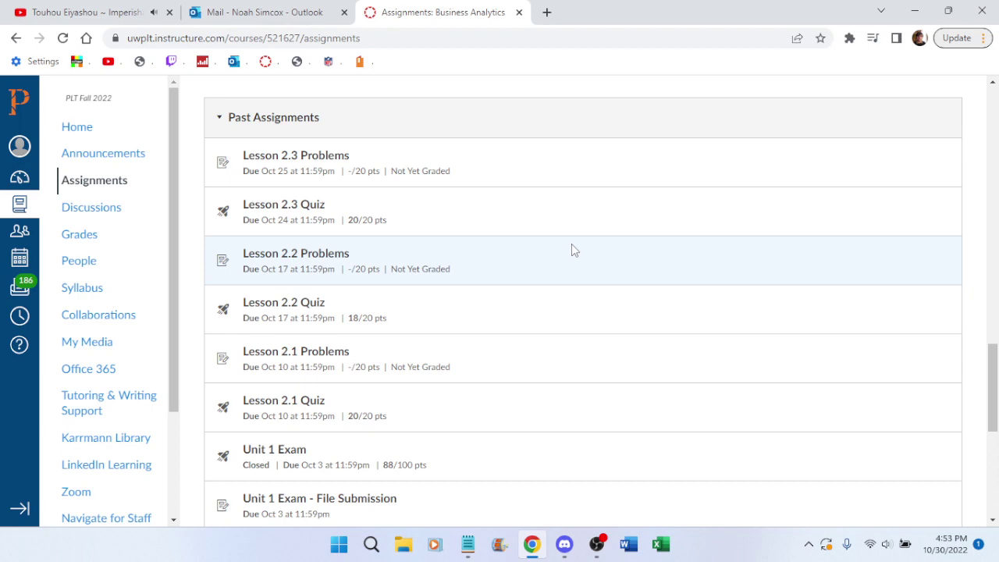
{"action": "scroll", "coordinate": [571, 250], "scroll_direction": "down", "scroll_amount": 1}
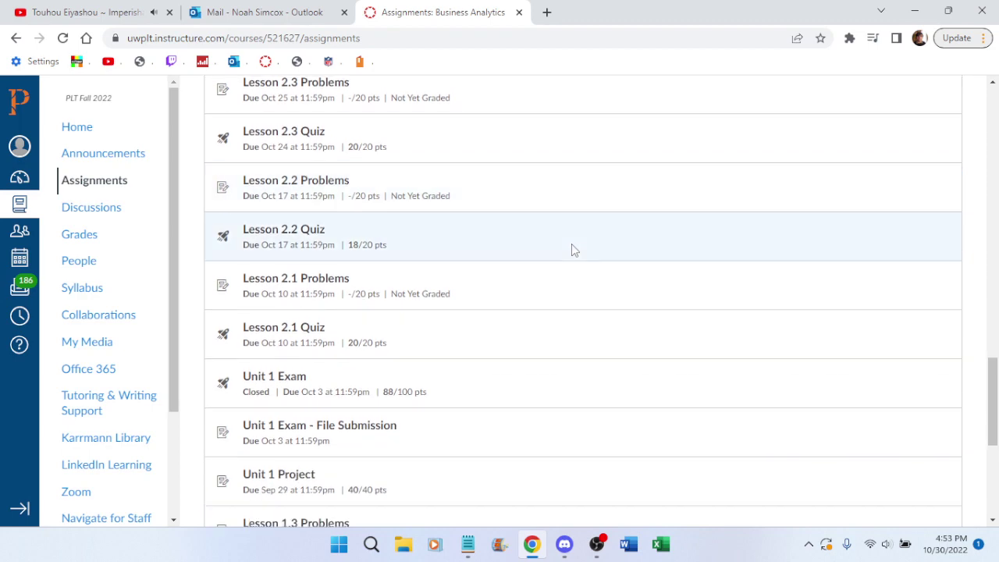
{"action": "scroll", "coordinate": [573, 249], "scroll_direction": "down", "scroll_amount": 4}
{"action": "scroll", "coordinate": [573, 249], "scroll_direction": "up", "scroll_amount": 1}
{"action": "scroll", "coordinate": [571, 250], "scroll_direction": "up", "scroll_amount": 15}
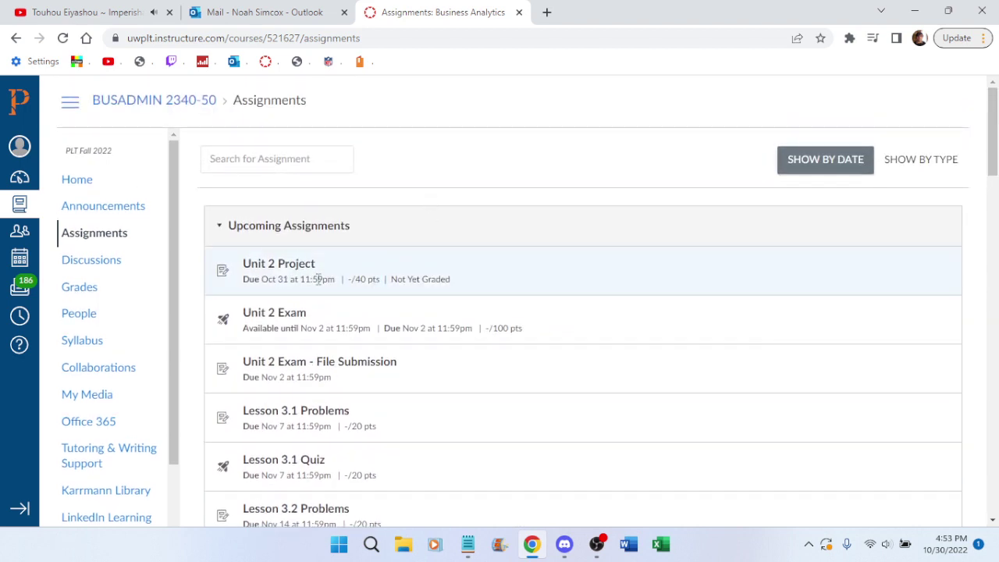
Check the Unit 2 Project's submission on its assignment page and return to the assignments list
{"action": "left_click", "coordinate": [269, 266]}
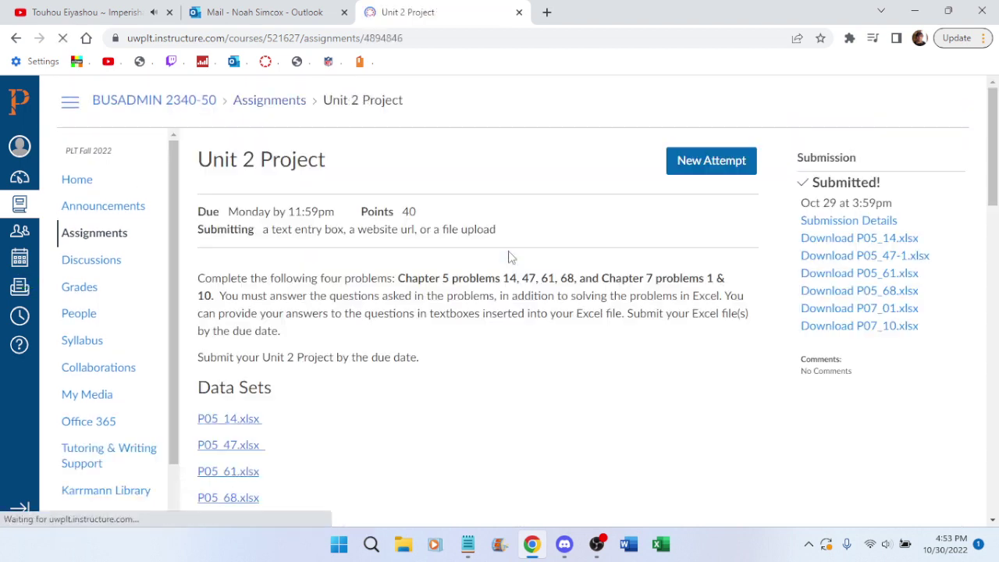
{"action": "key", "text": "alt+Left"}
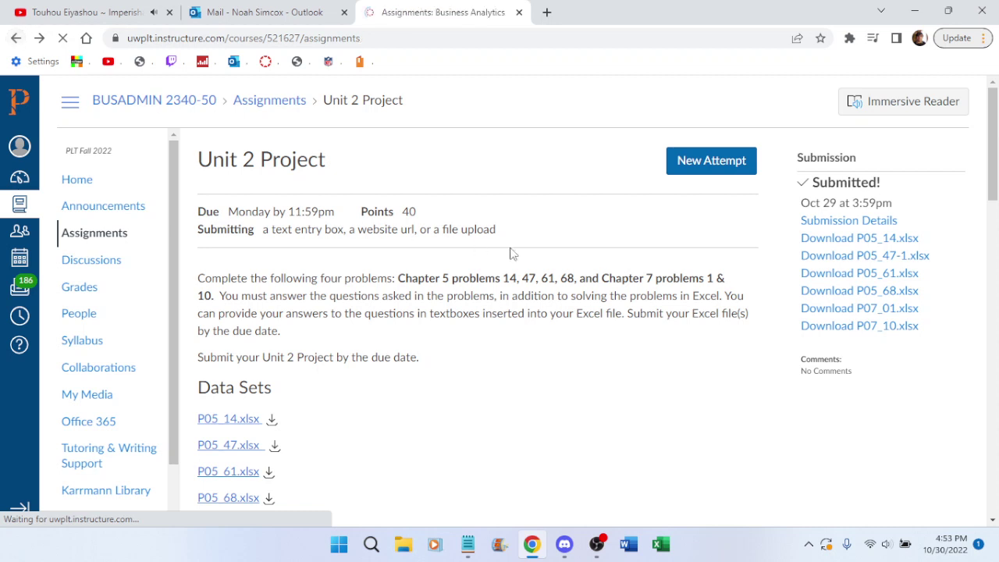
{"action": "scroll", "coordinate": [493, 220], "scroll_direction": "down", "scroll_amount": 1}
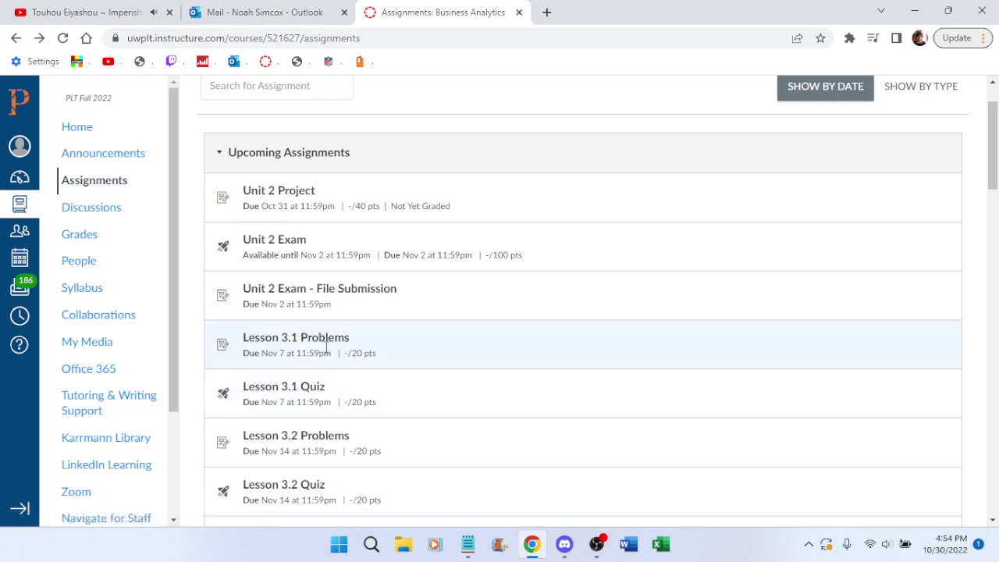
{"action": "scroll", "coordinate": [437, 234], "scroll_direction": "up", "scroll_amount": 1}
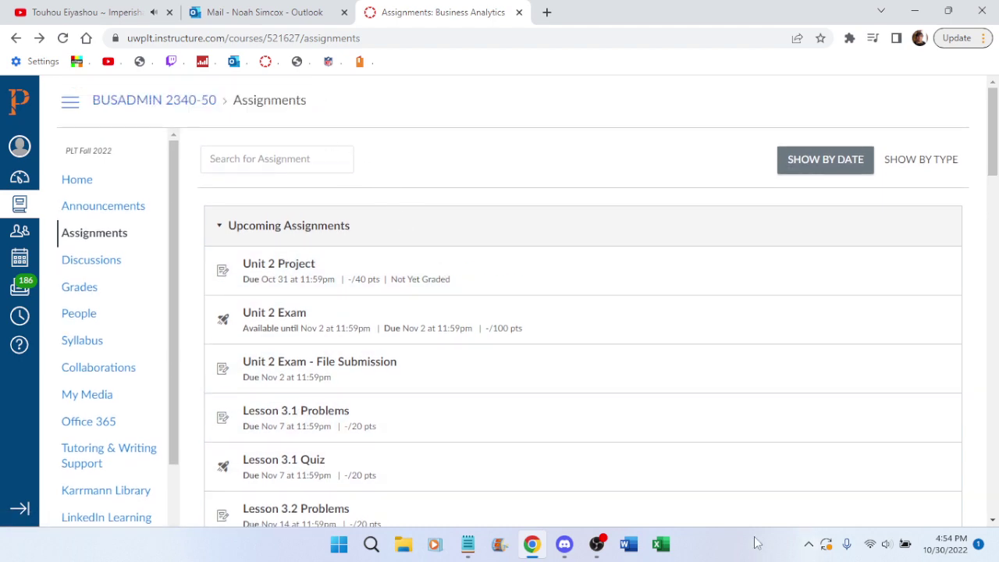